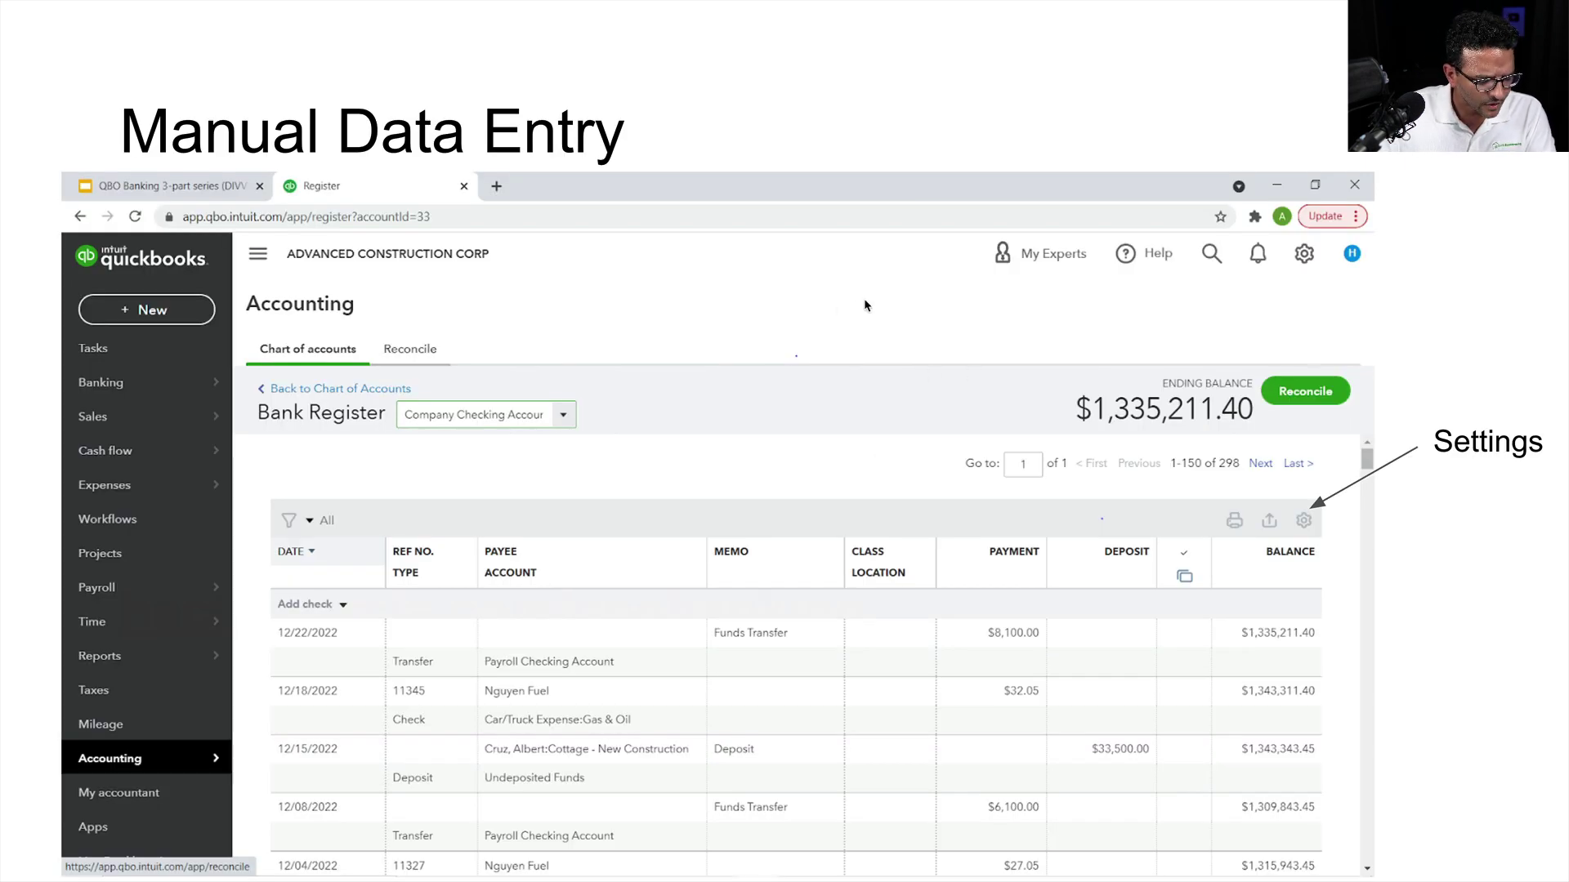
Step: Exit the slideshow to return to the 'Manual Data Entry' slide in the Slides editor
key("Escape")
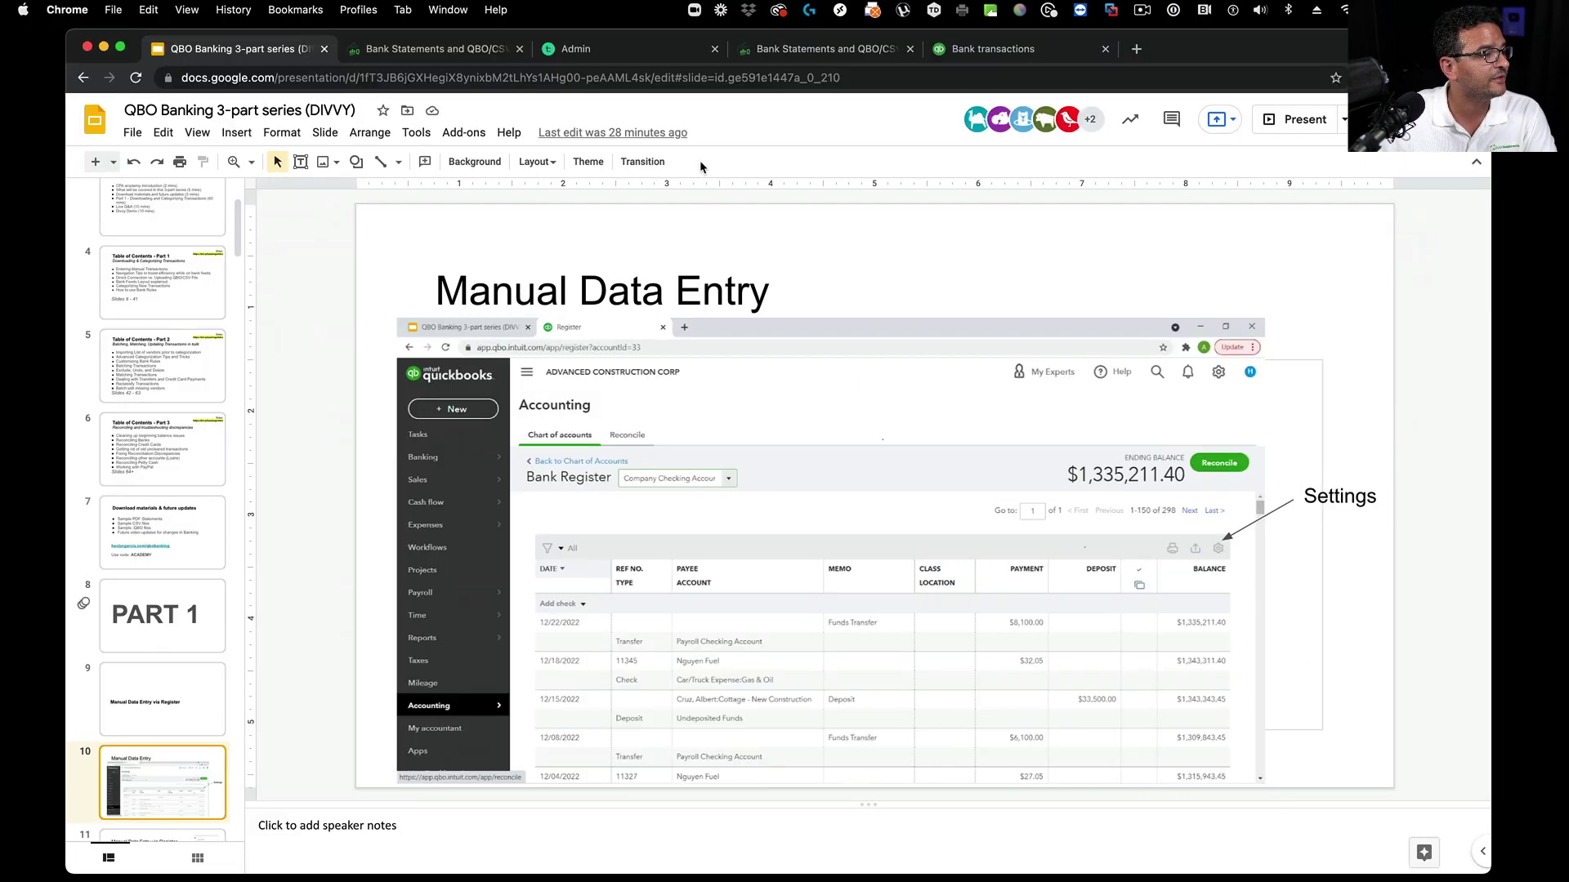
Step: Switch to QuickBooks and bring the CC3715 Jan 2021.pdf statement window onto the screen
left_click(947, 51)
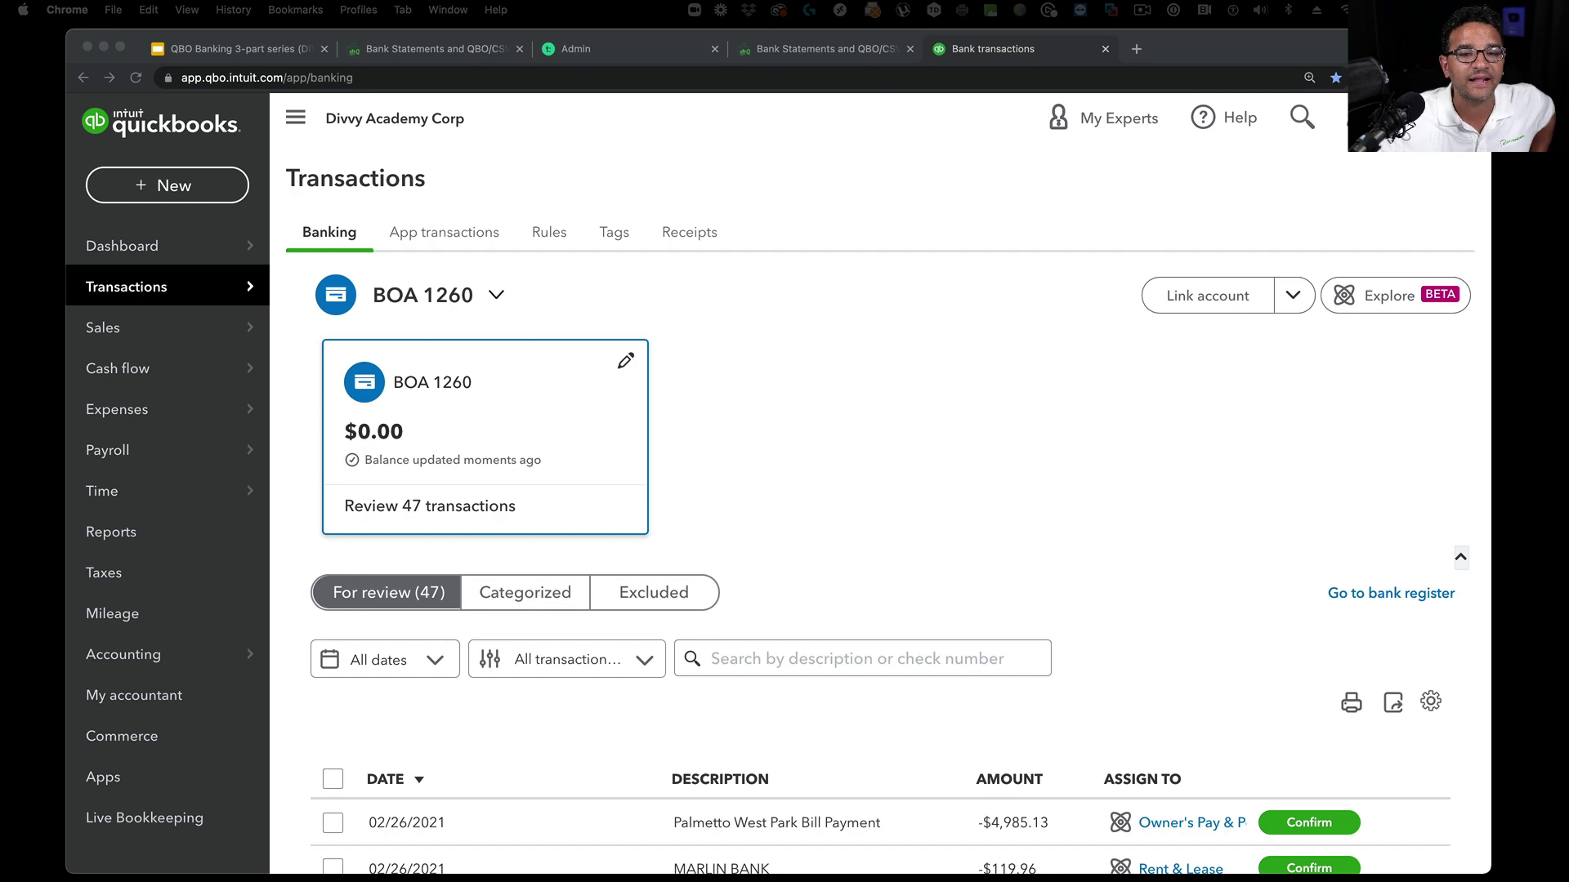
left_click_drag(1568, 37, 787, 54)
scroll(787, 81, "down", 5)
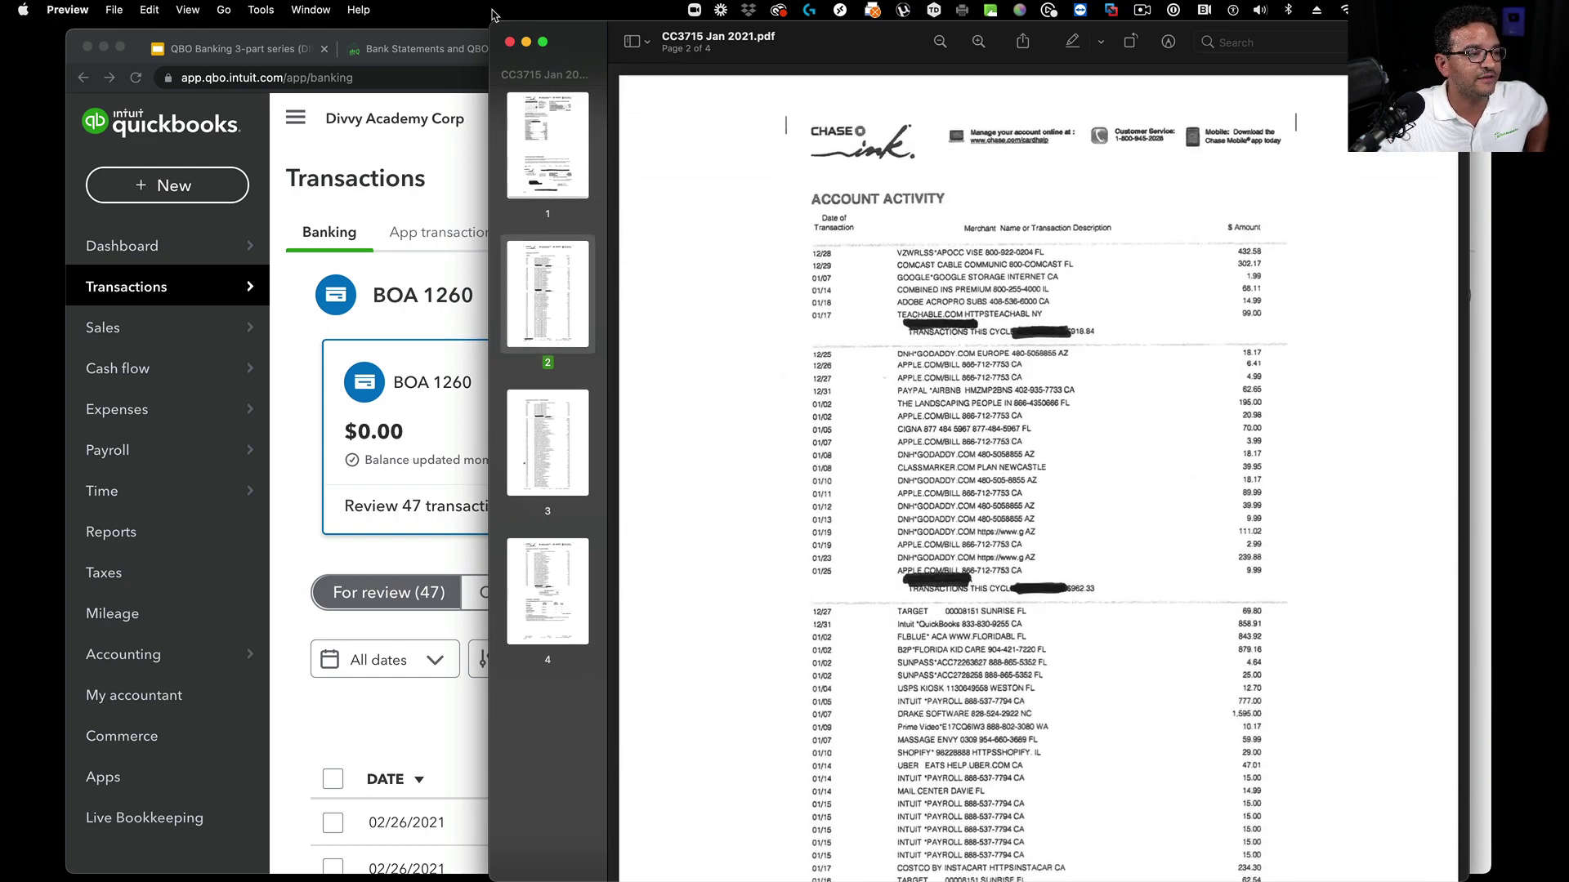
Step: Widen the Preview statement window so page 2's account activity reads beside QuickBooks
left_click_drag(493, 27, 331, 27)
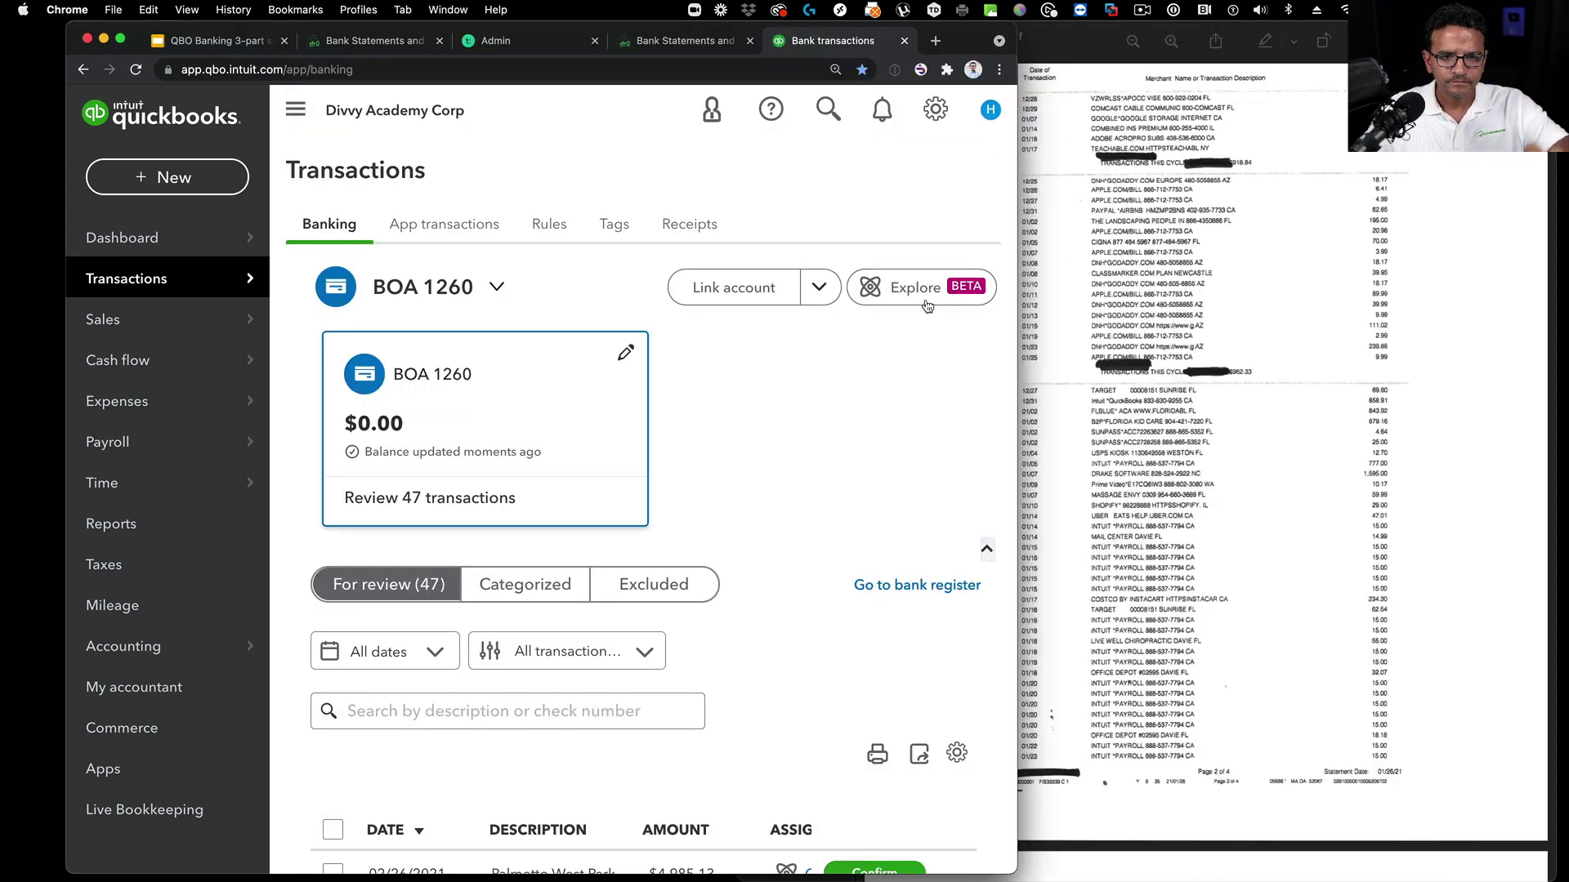
Step: Bring QuickBooks forward and open Accounting > Chart of accounts
left_click(1198, 282)
left_click(559, 151)
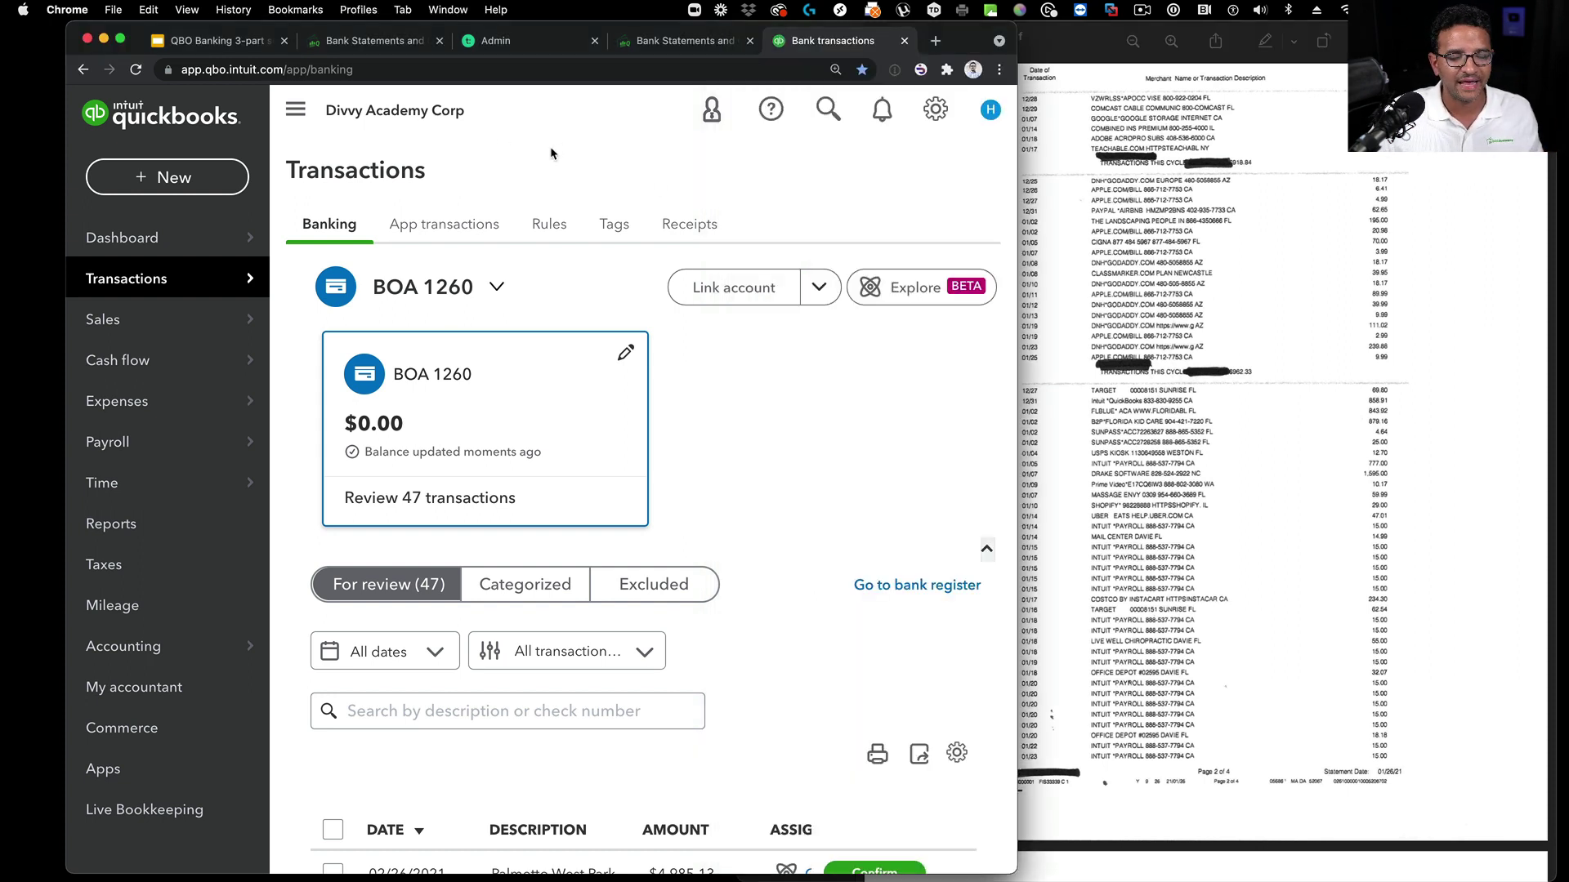
mouse_move(146, 647)
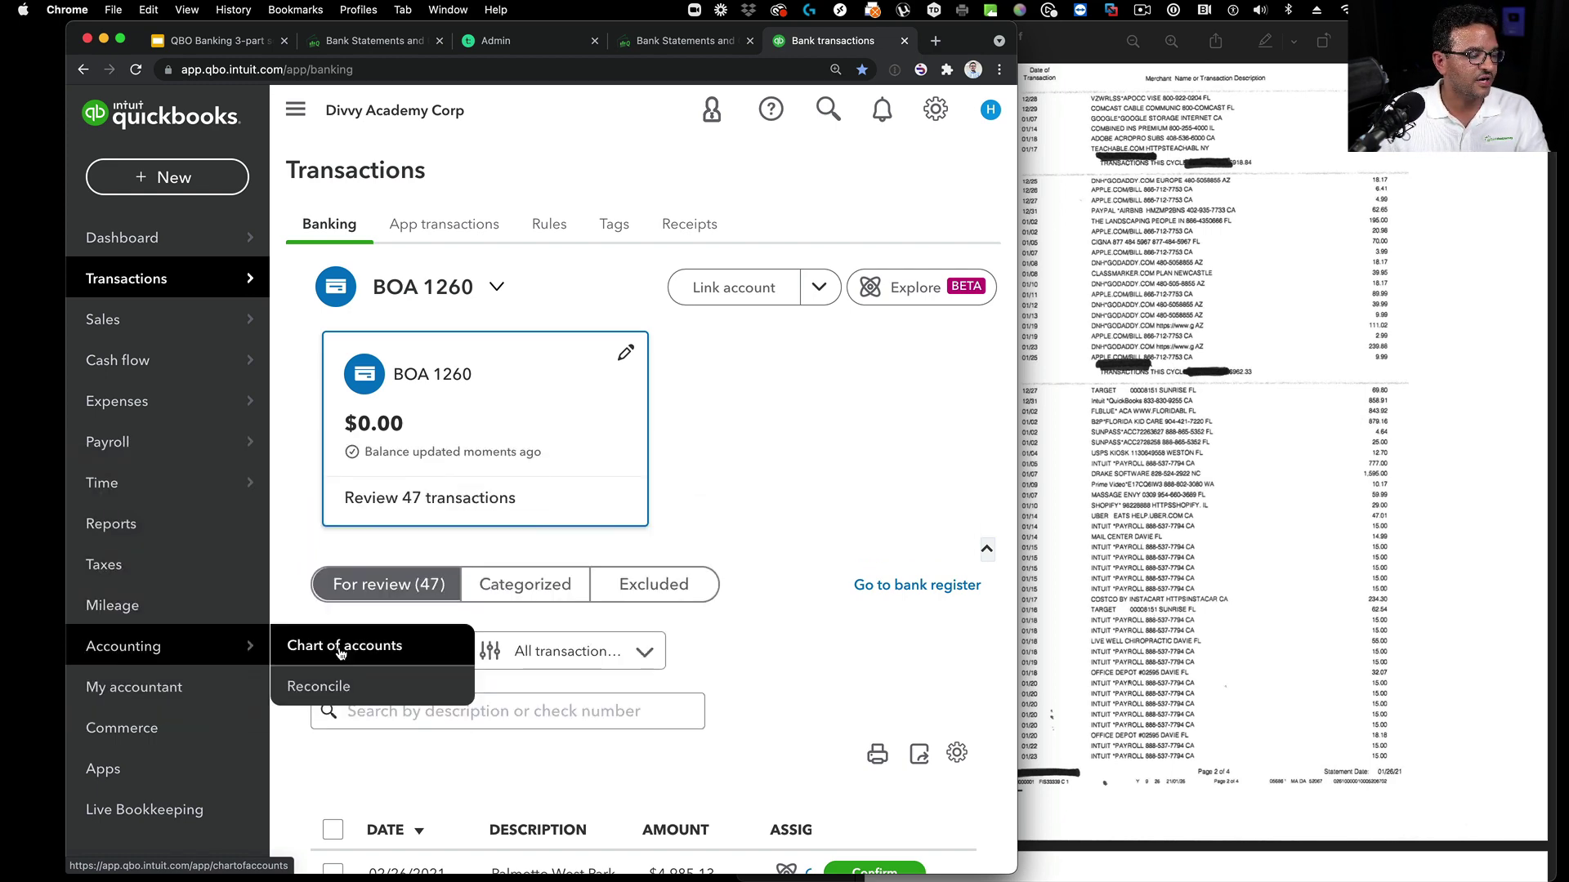
left_click(342, 645)
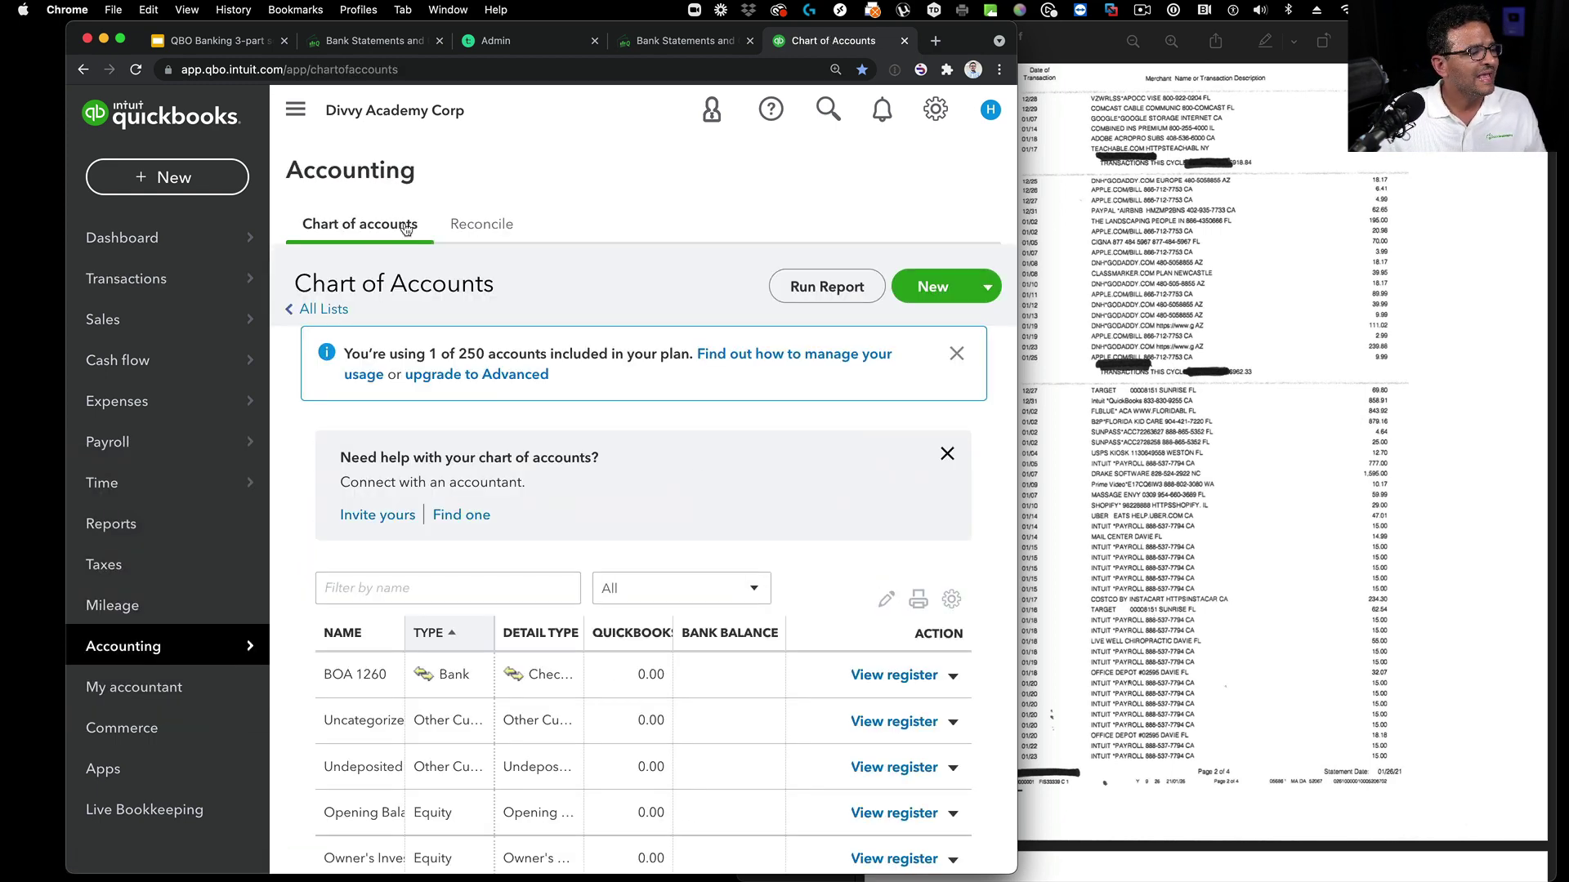
Step: Collapse the side navigation and close the plan usage and accountant help banners
left_click(288, 111)
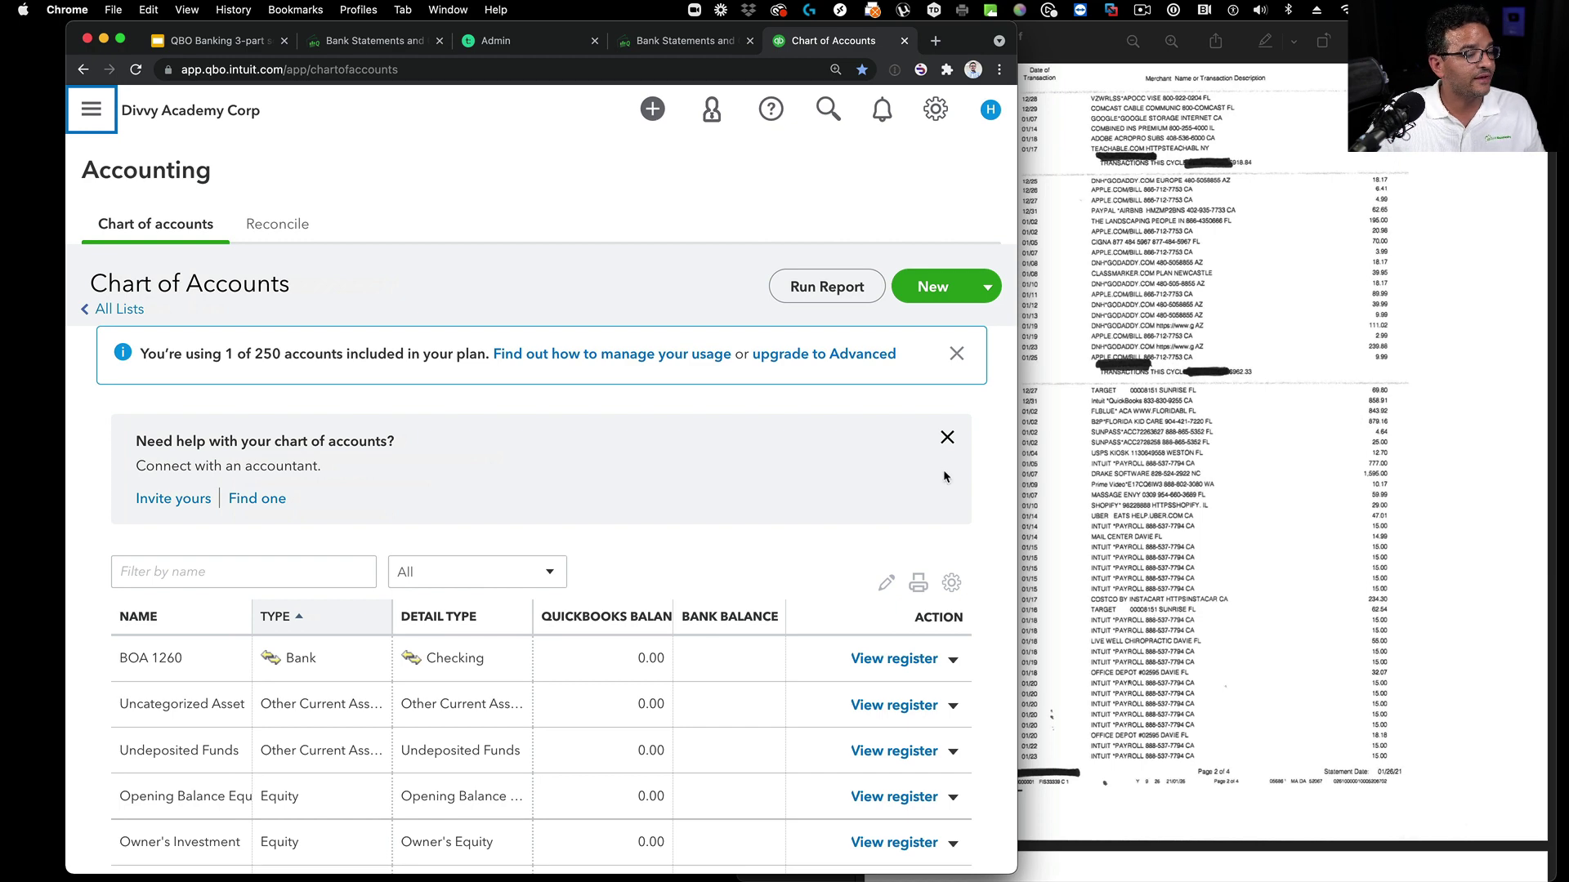
left_click(959, 355)
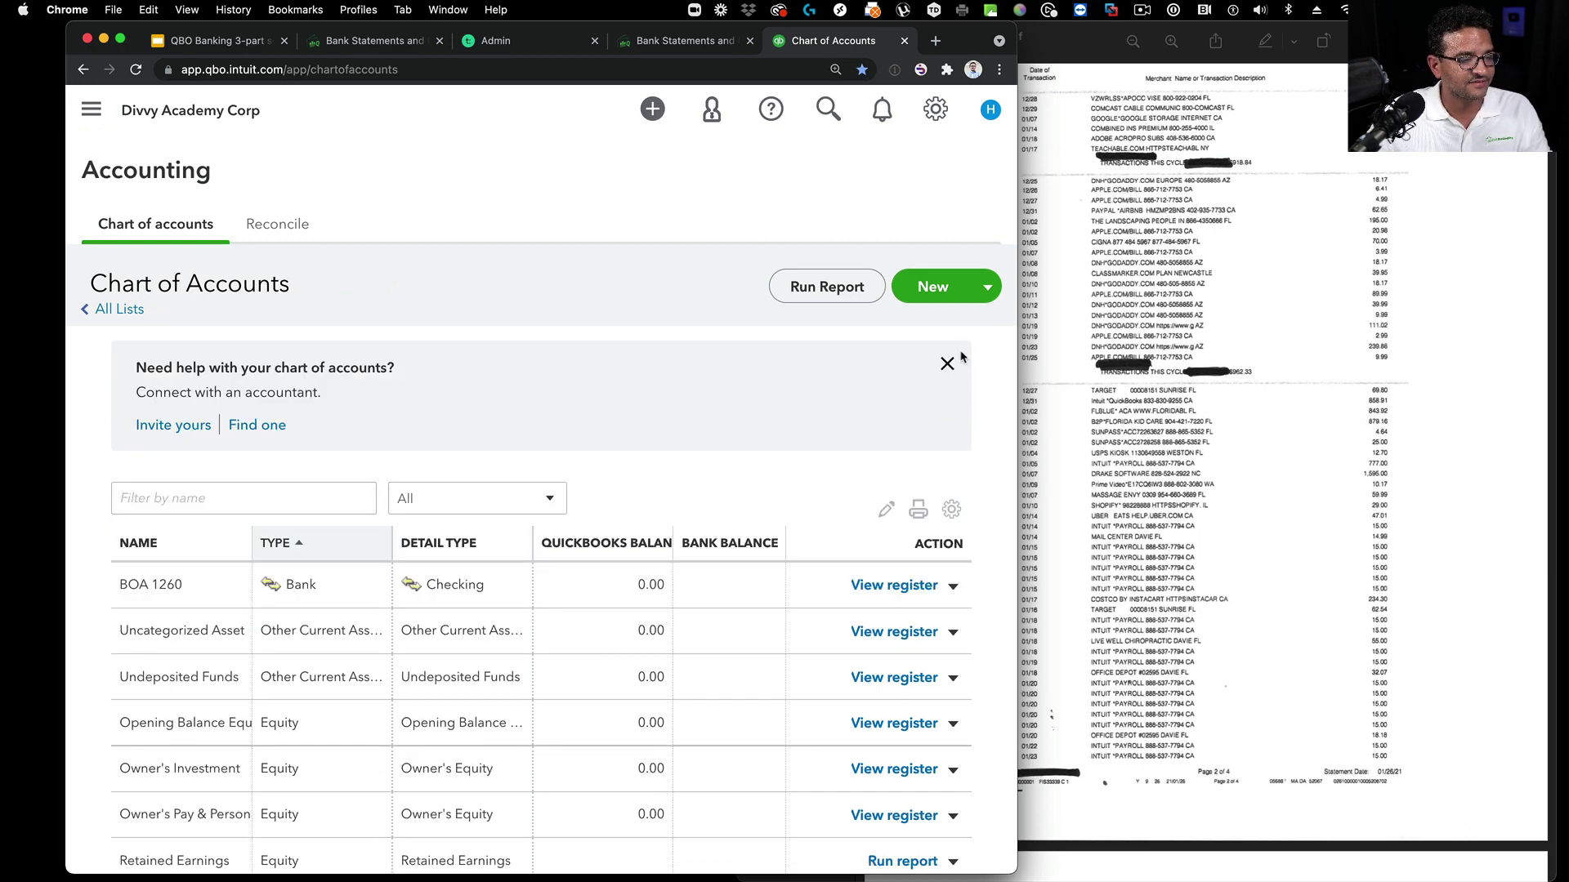
left_click(949, 363)
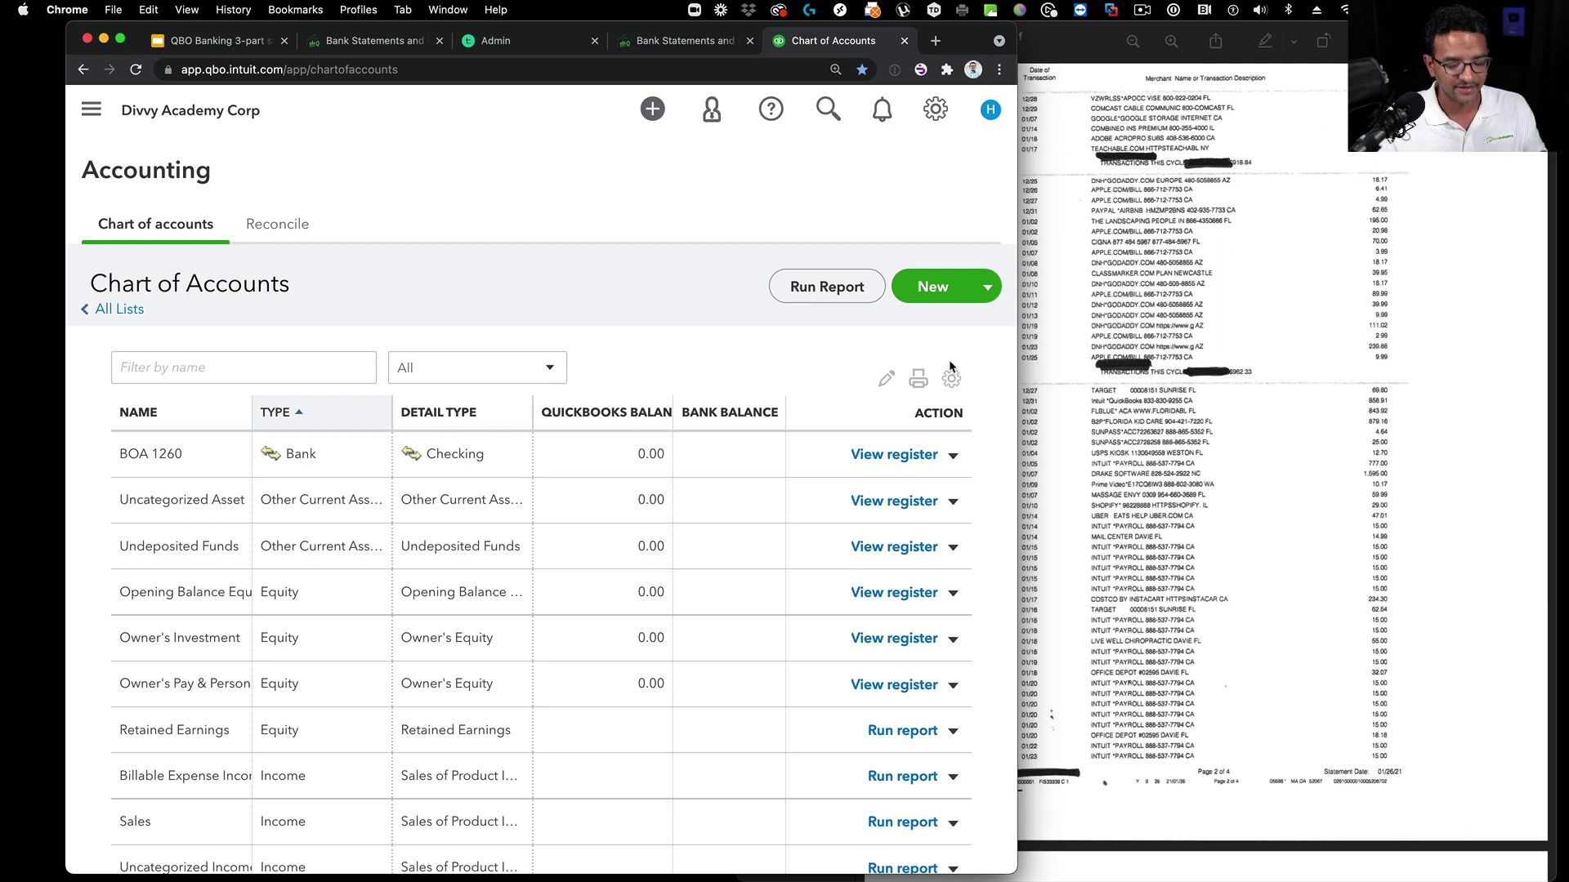
key("super+equal")
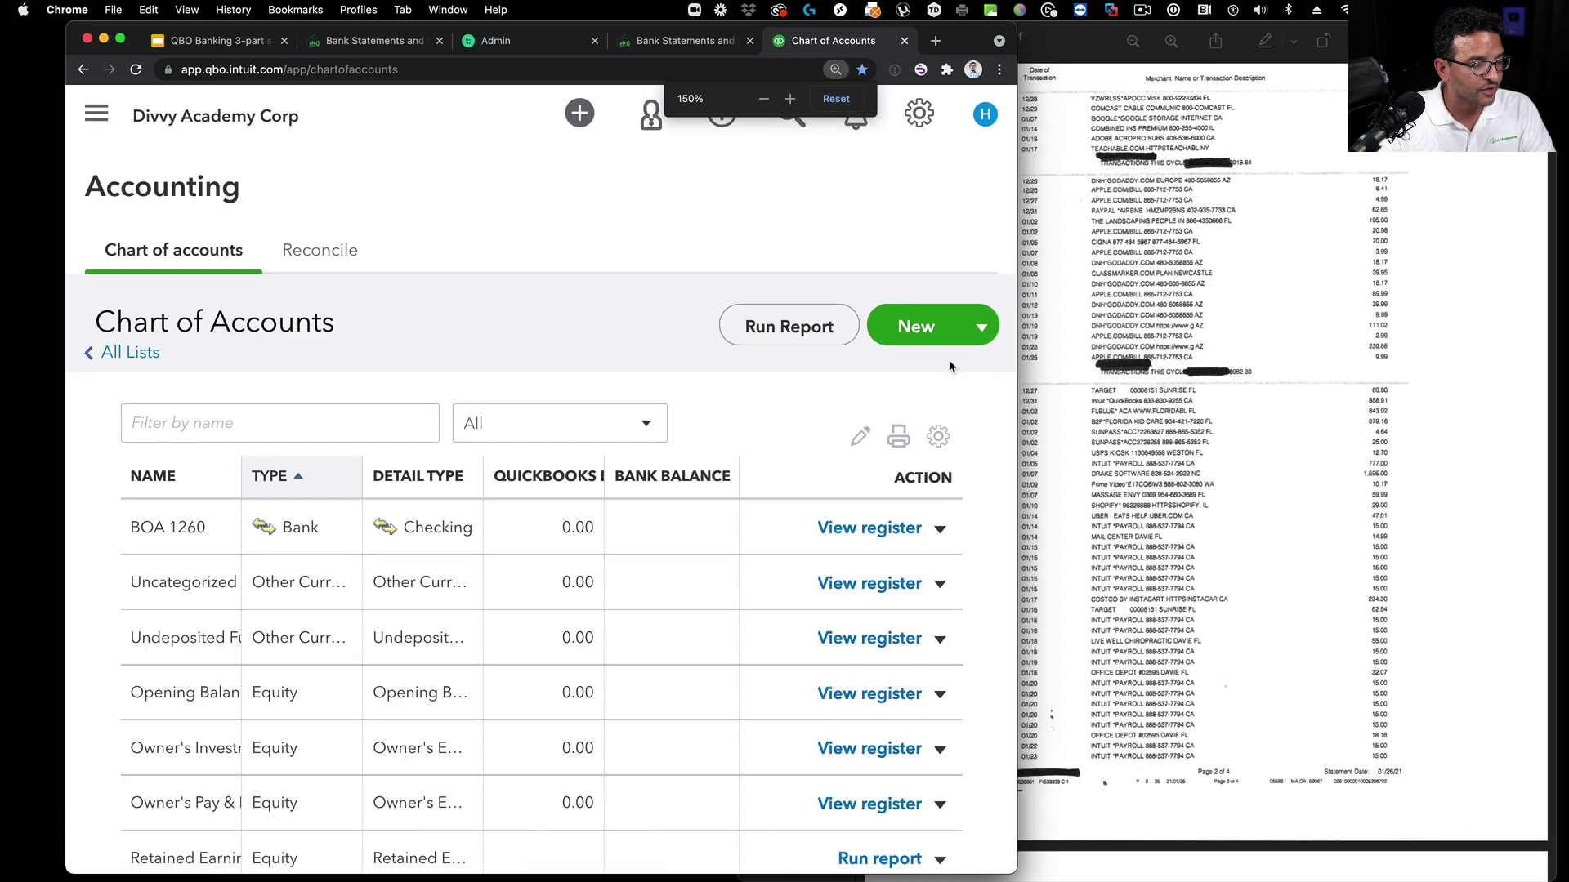
key("super+minus")
key("super+minus")
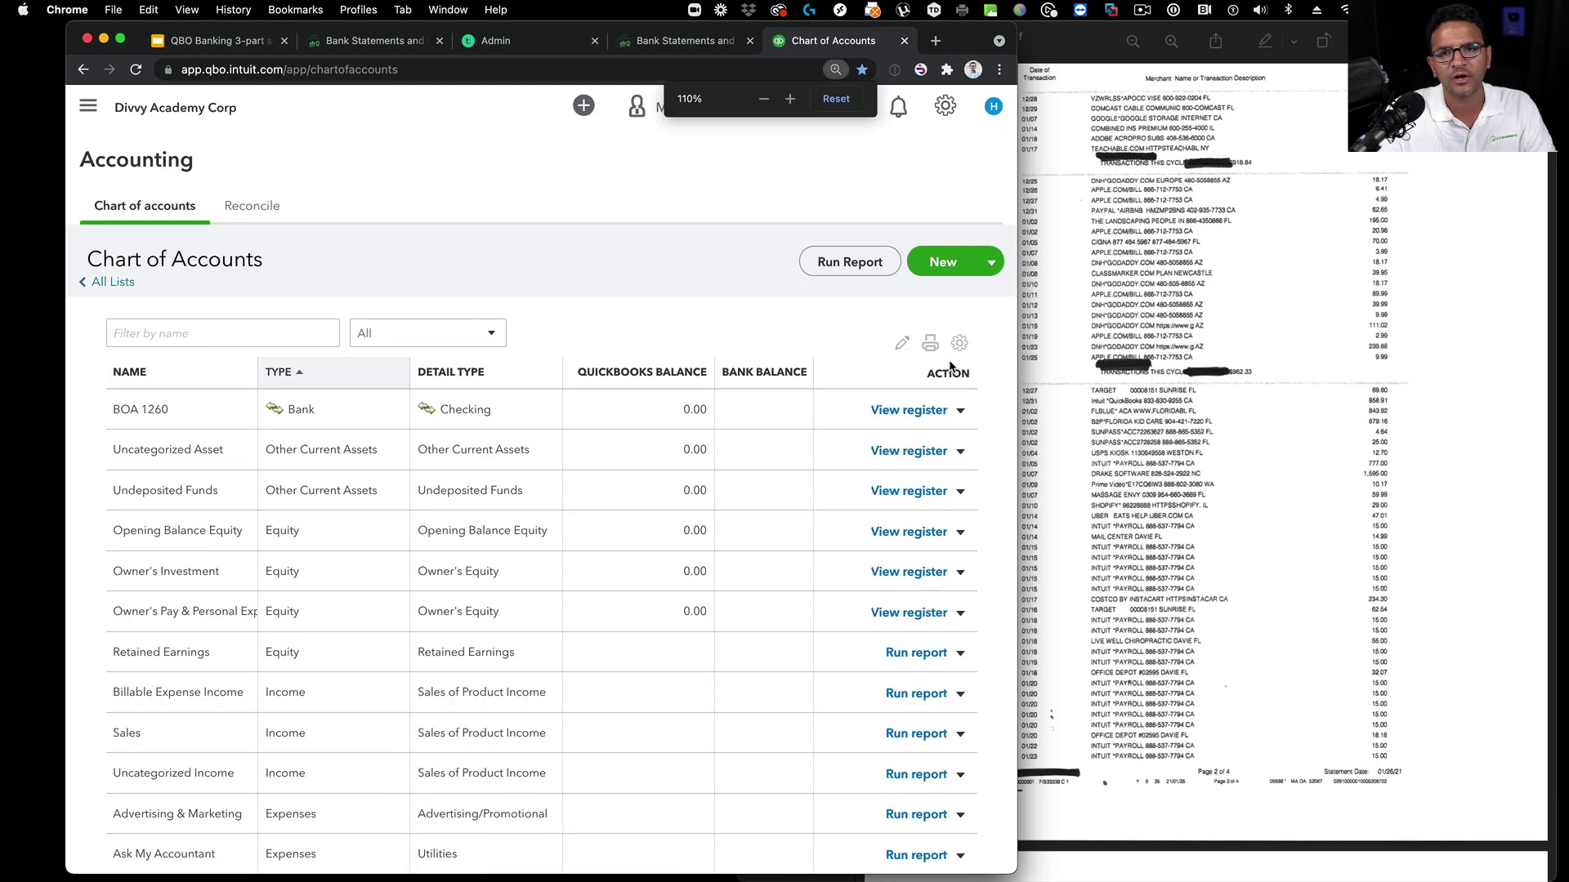
key("super+equal")
key("super+equal")
key("super+equal")
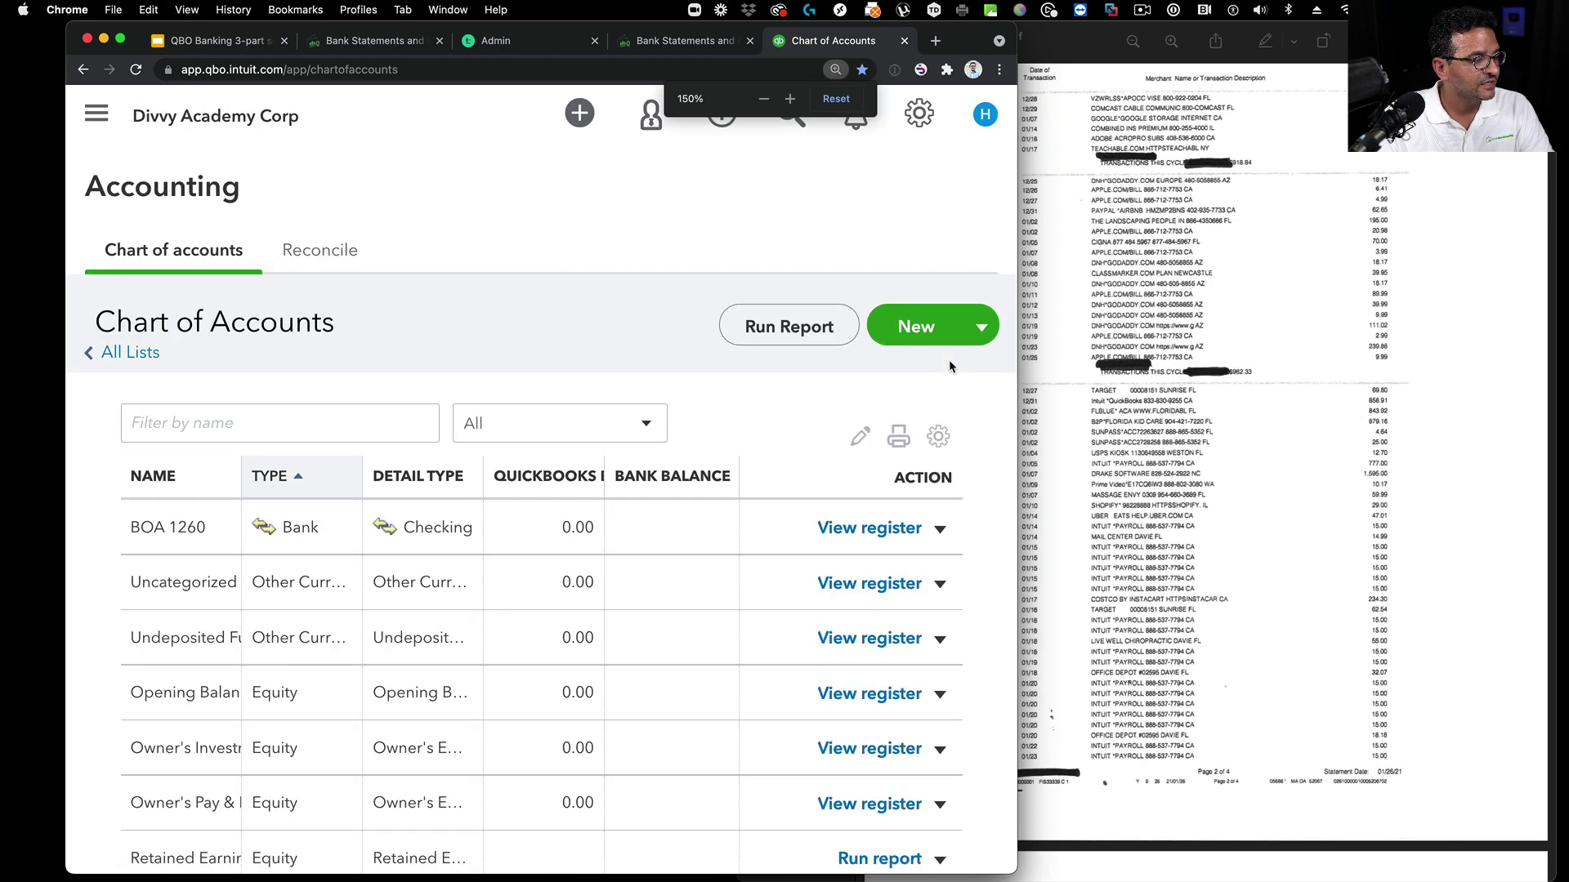
key("super+minus")
key("super+minus")
key("super+minus")
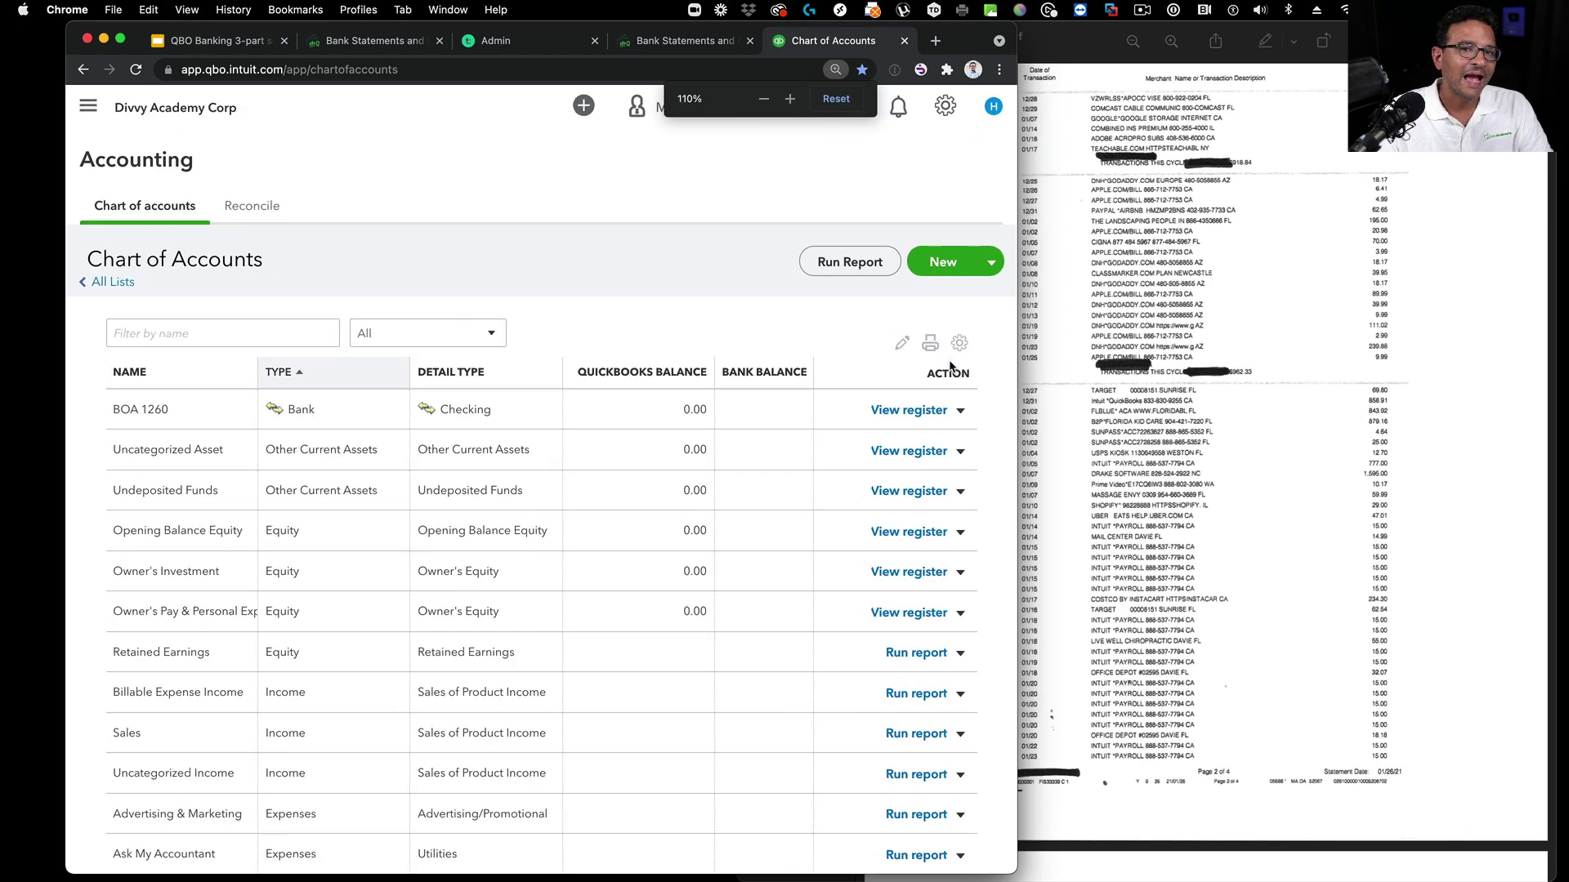
key("super+equal")
key("super+equal")
key("super+minus")
key("super+minus")
key("super+minus")
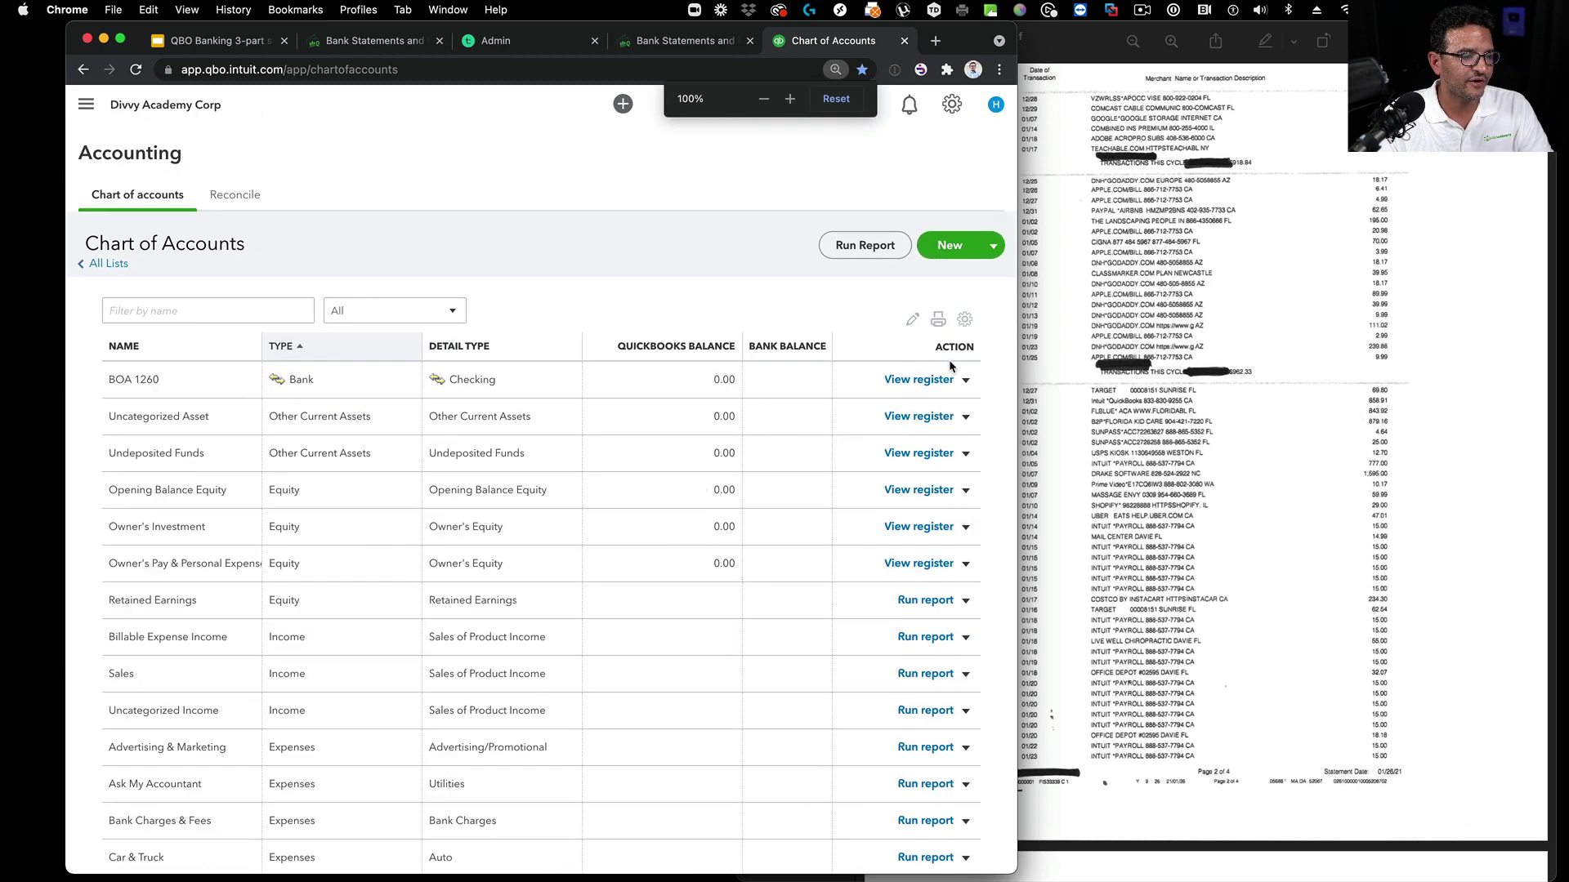
key("super+equal")
key("super+equal")
key("super+equal")
key("super+equal")
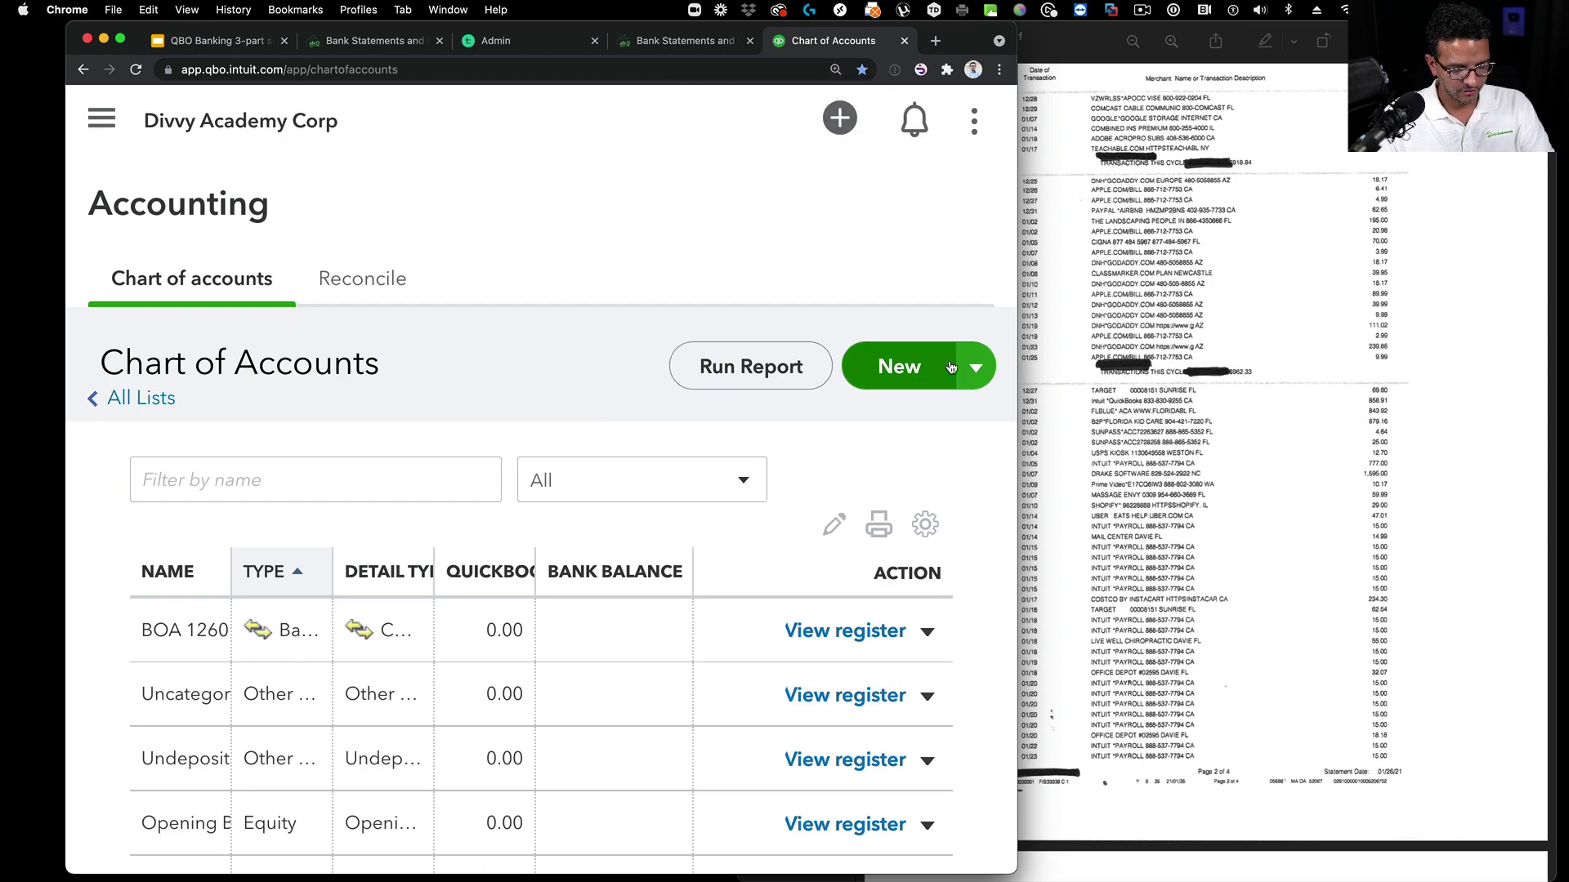
key("super+minus")
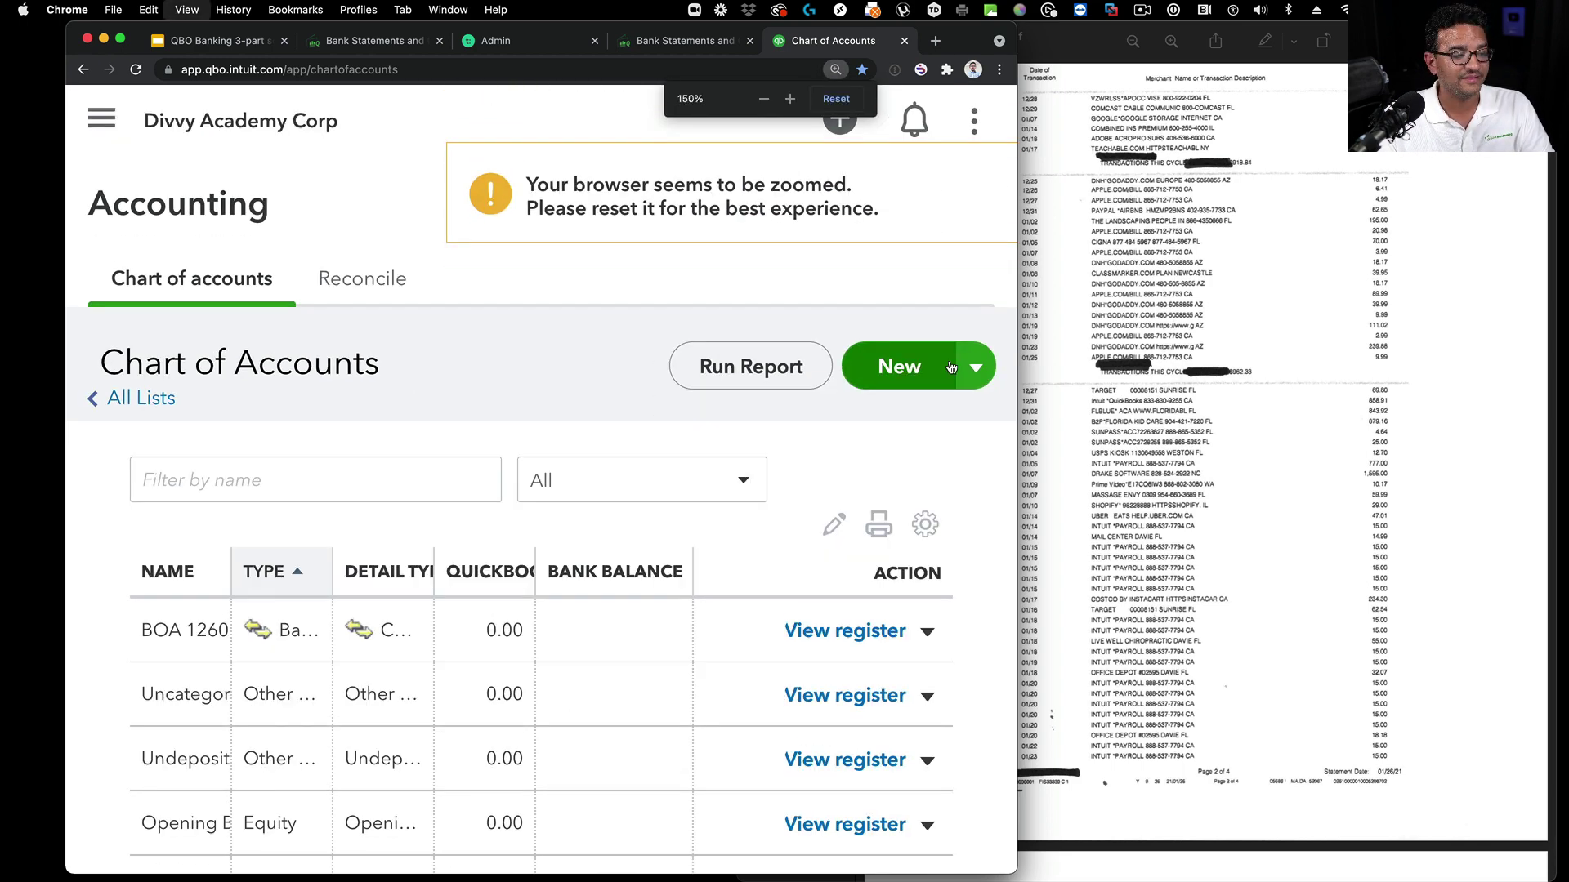
key("super+minus")
key("super+minus")
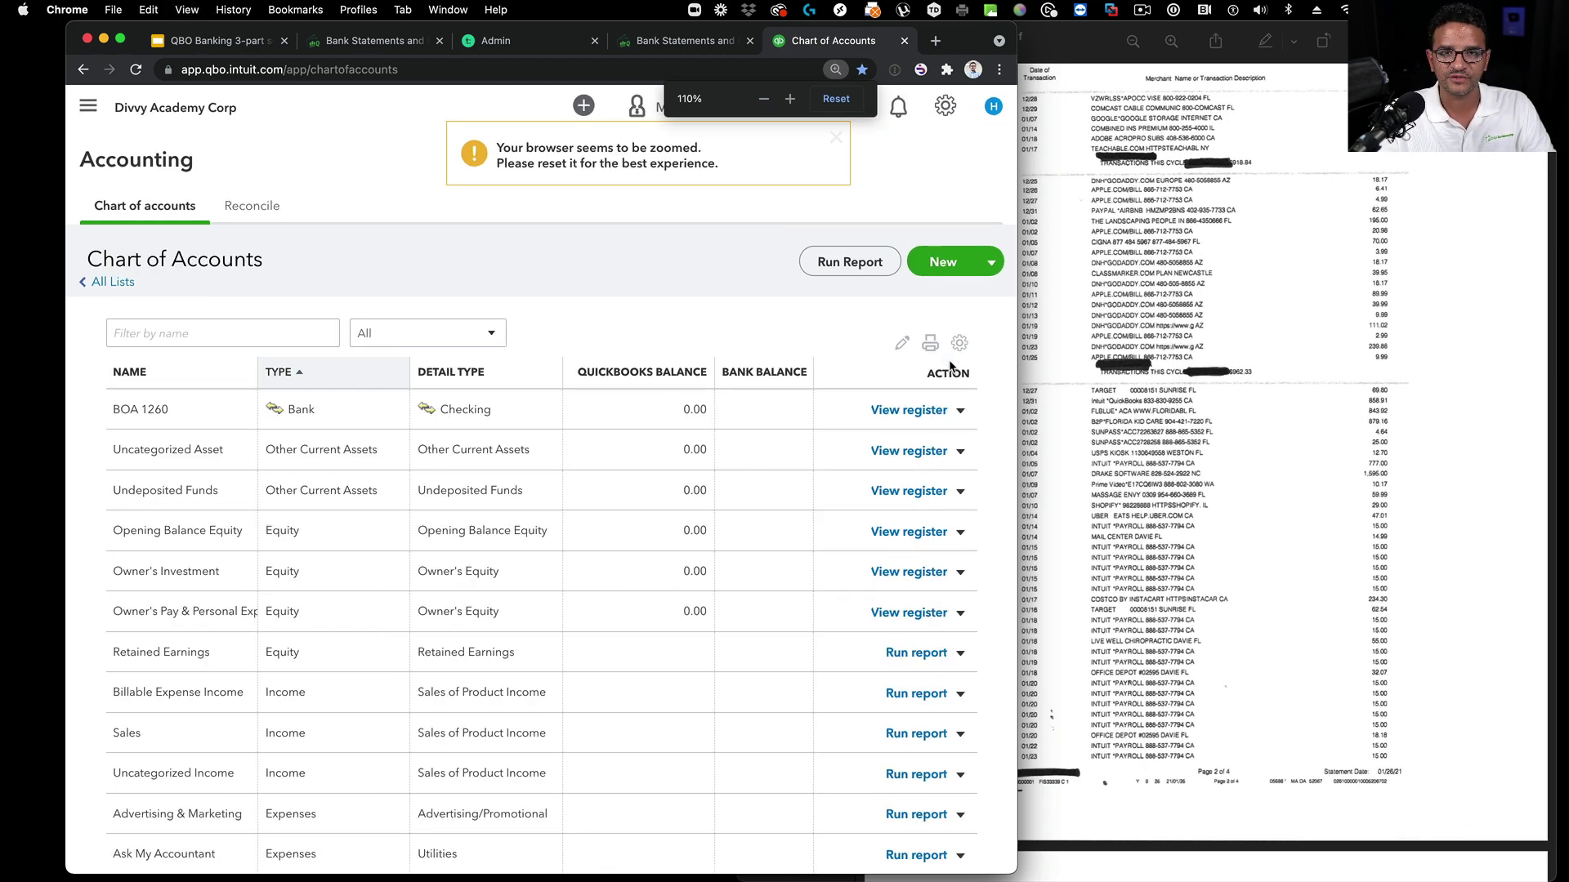
key("super+plus")
key("super+plus")
key("super+minus")
key("super+plus")
key("super+minus")
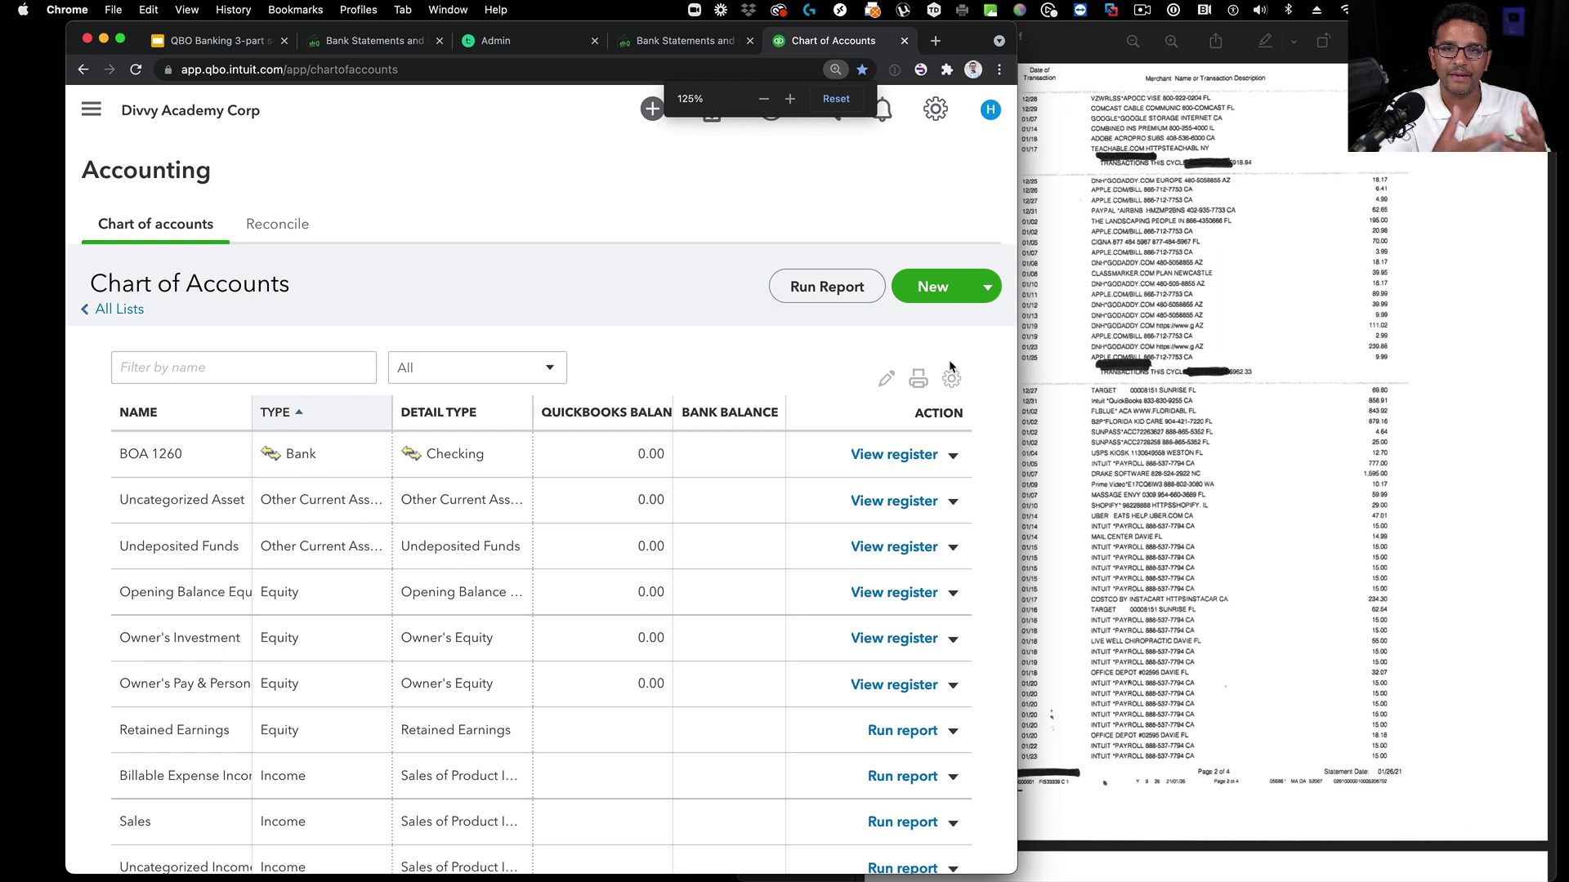
scroll(949, 368, "down", 3)
scroll(949, 368, "up", 3)
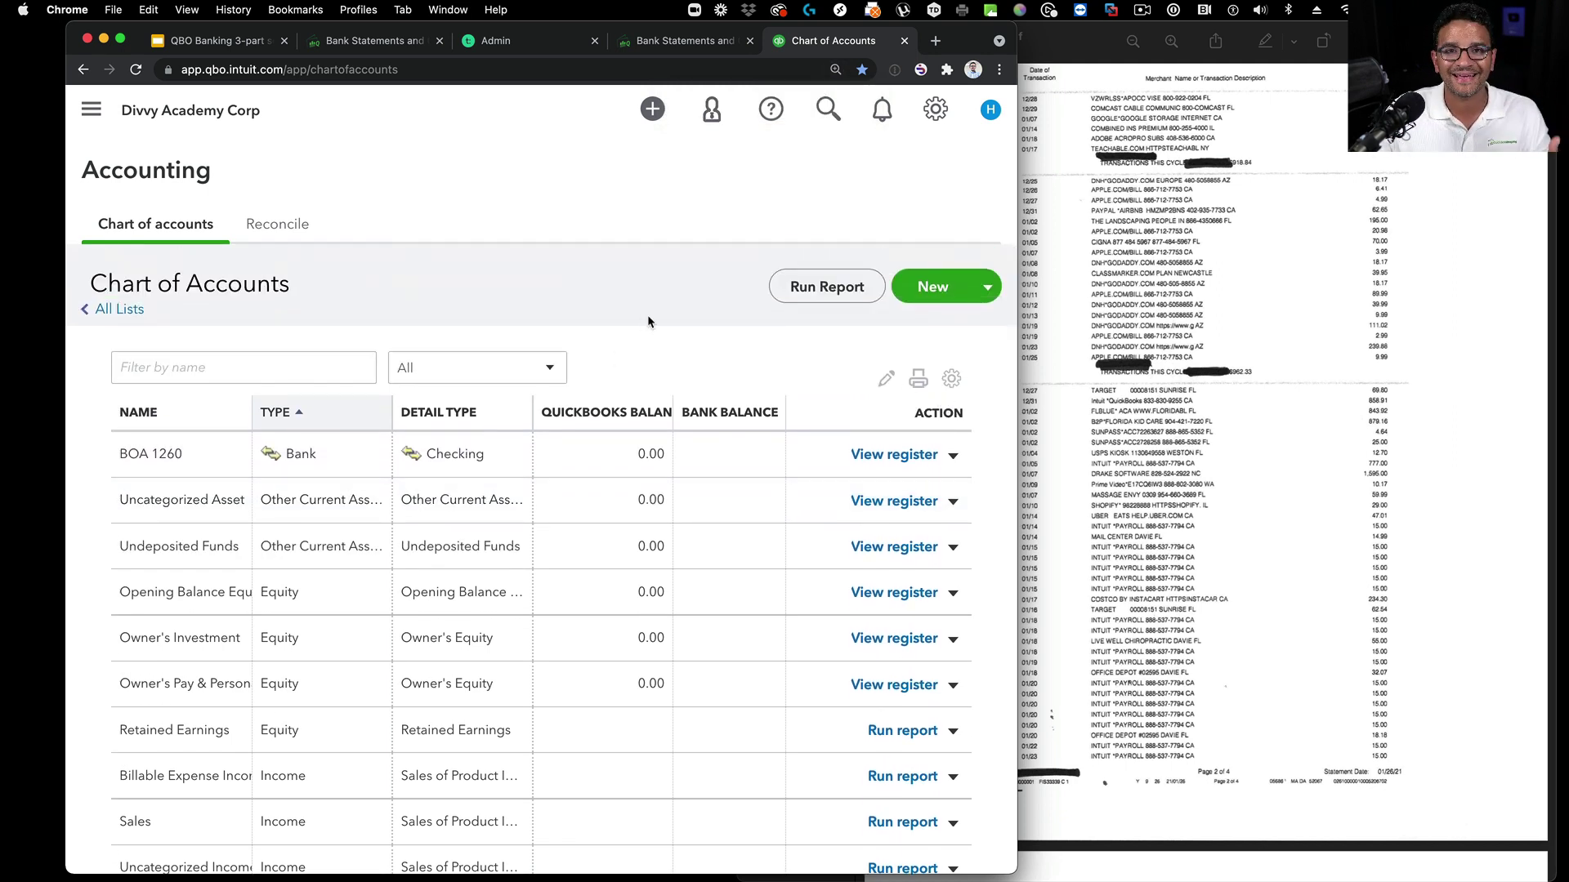
Step: Start a new account and set its Account Type to Credit Card
left_click(987, 292)
left_click(944, 288)
left_click(247, 254)
left_click(247, 253)
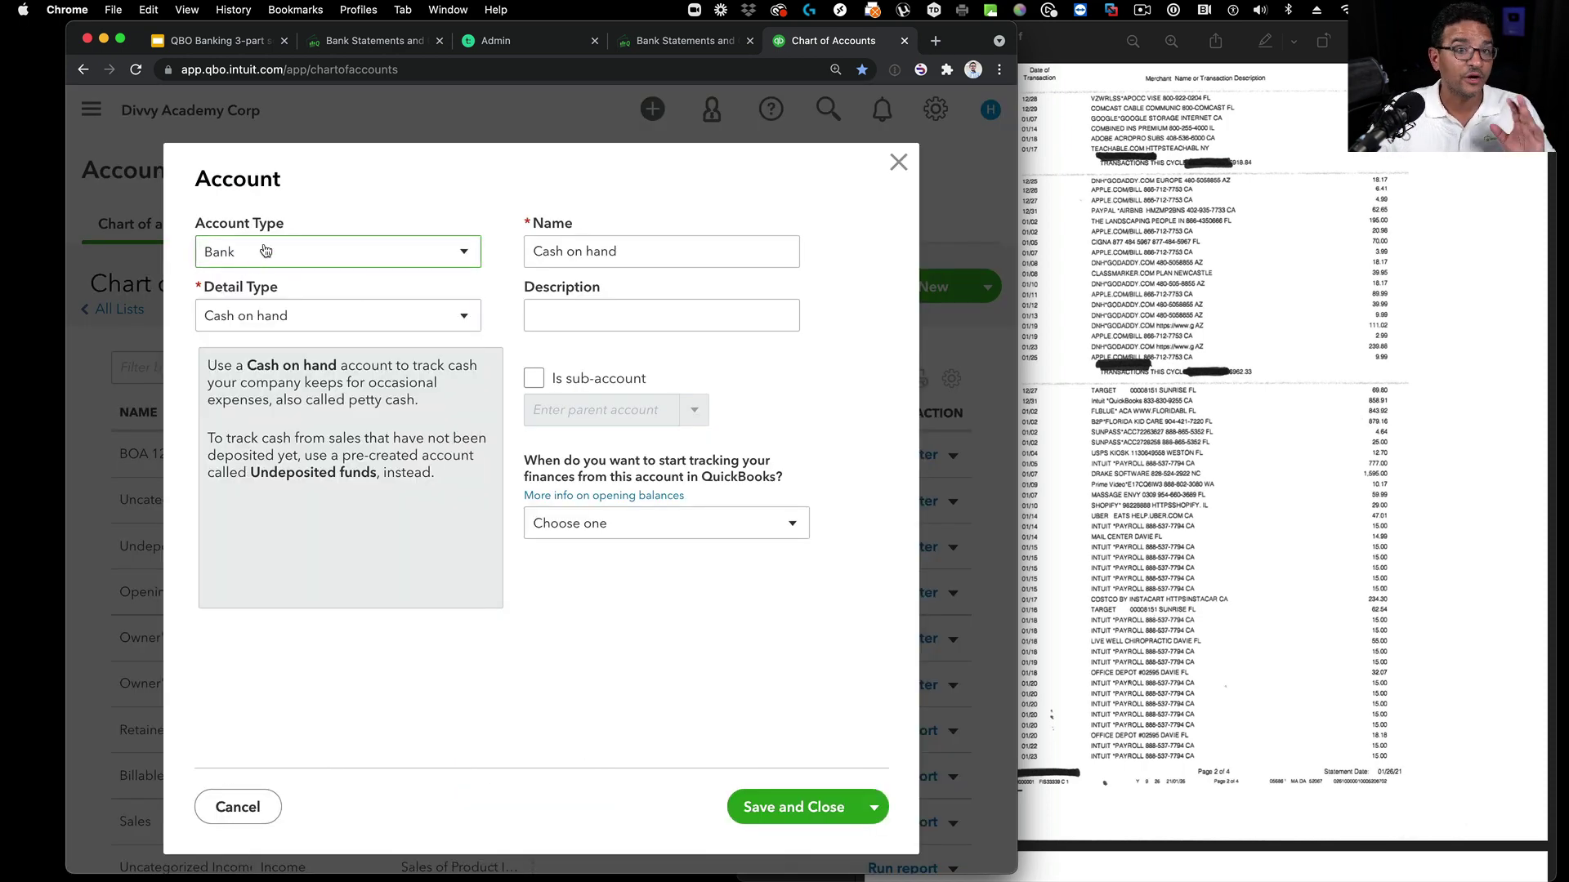
left_click(265, 250)
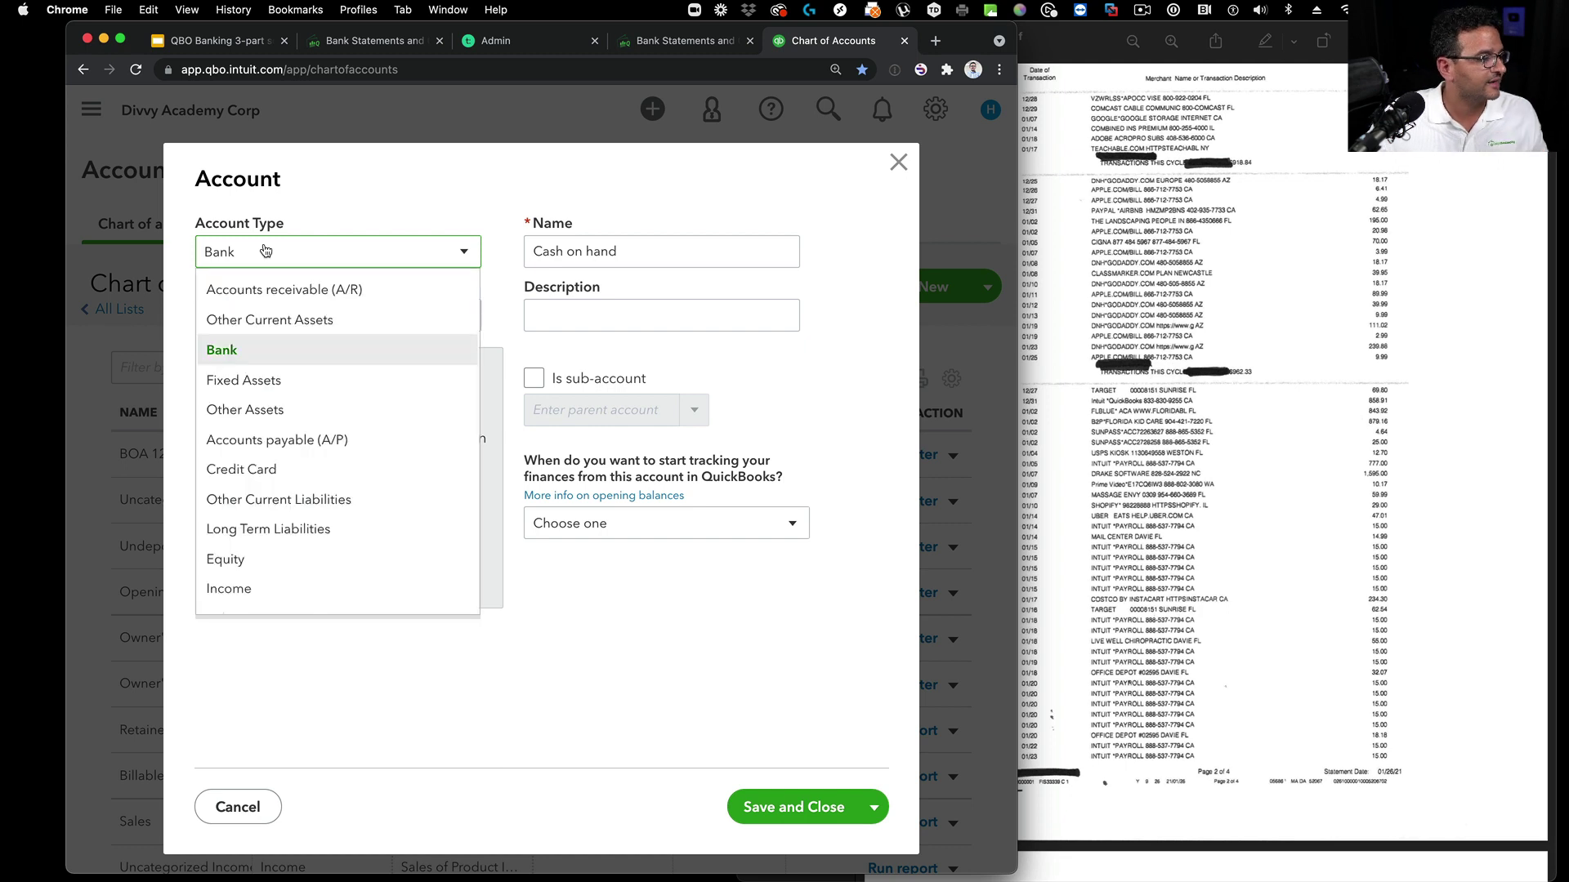
left_click(245, 469)
Step: Name the account CHASE VISA 3375 after checking the statement, and save it
triple_click(618, 244)
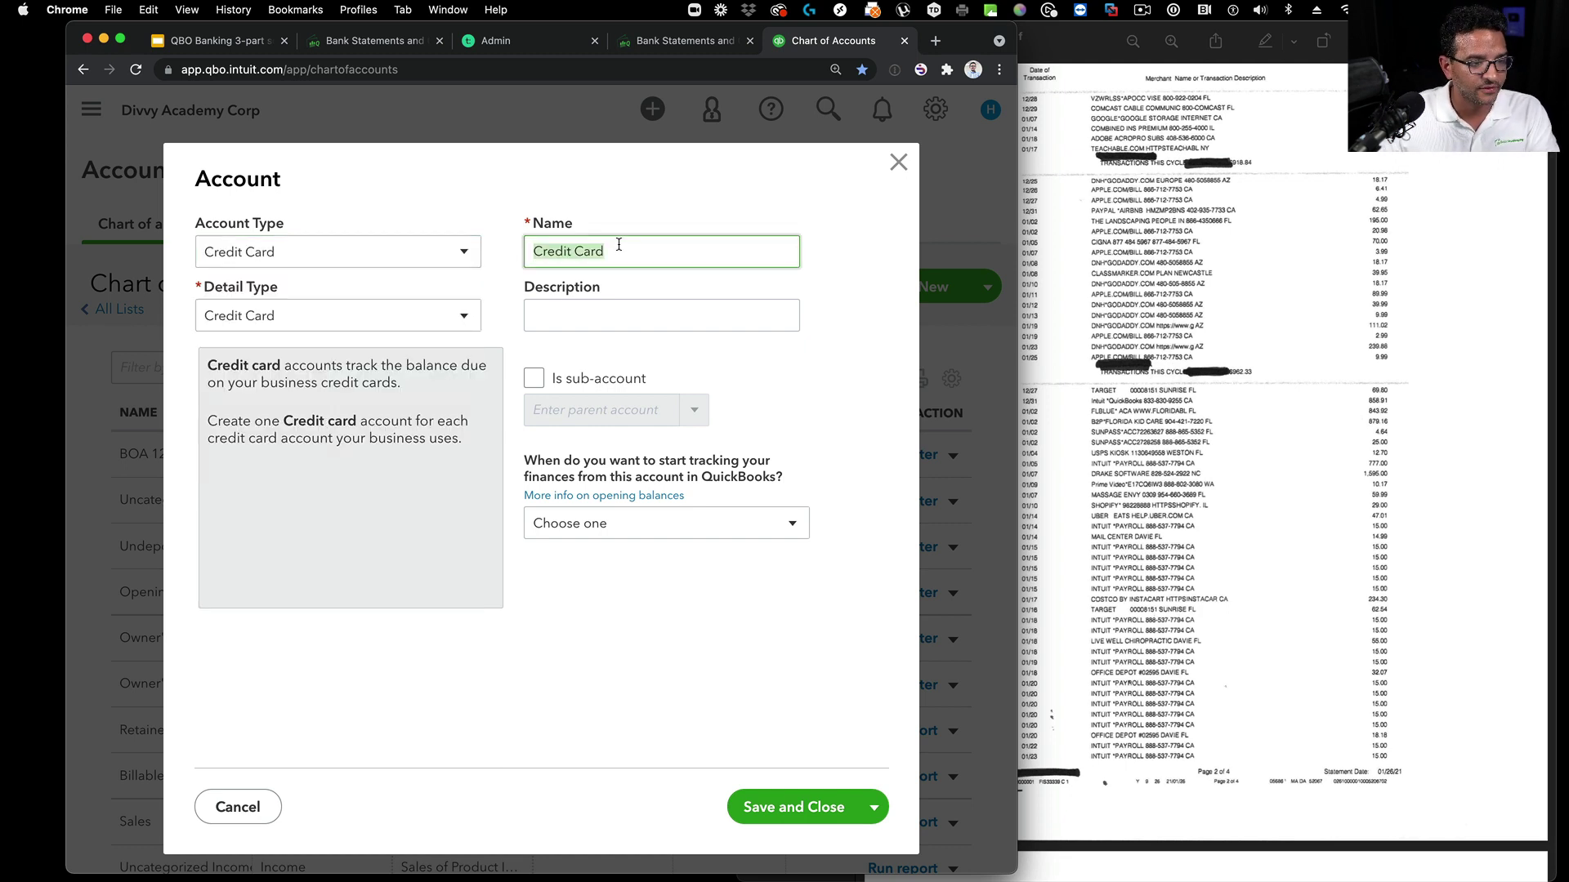
left_click(1418, 222)
scroll(1103, 481, "up", 10)
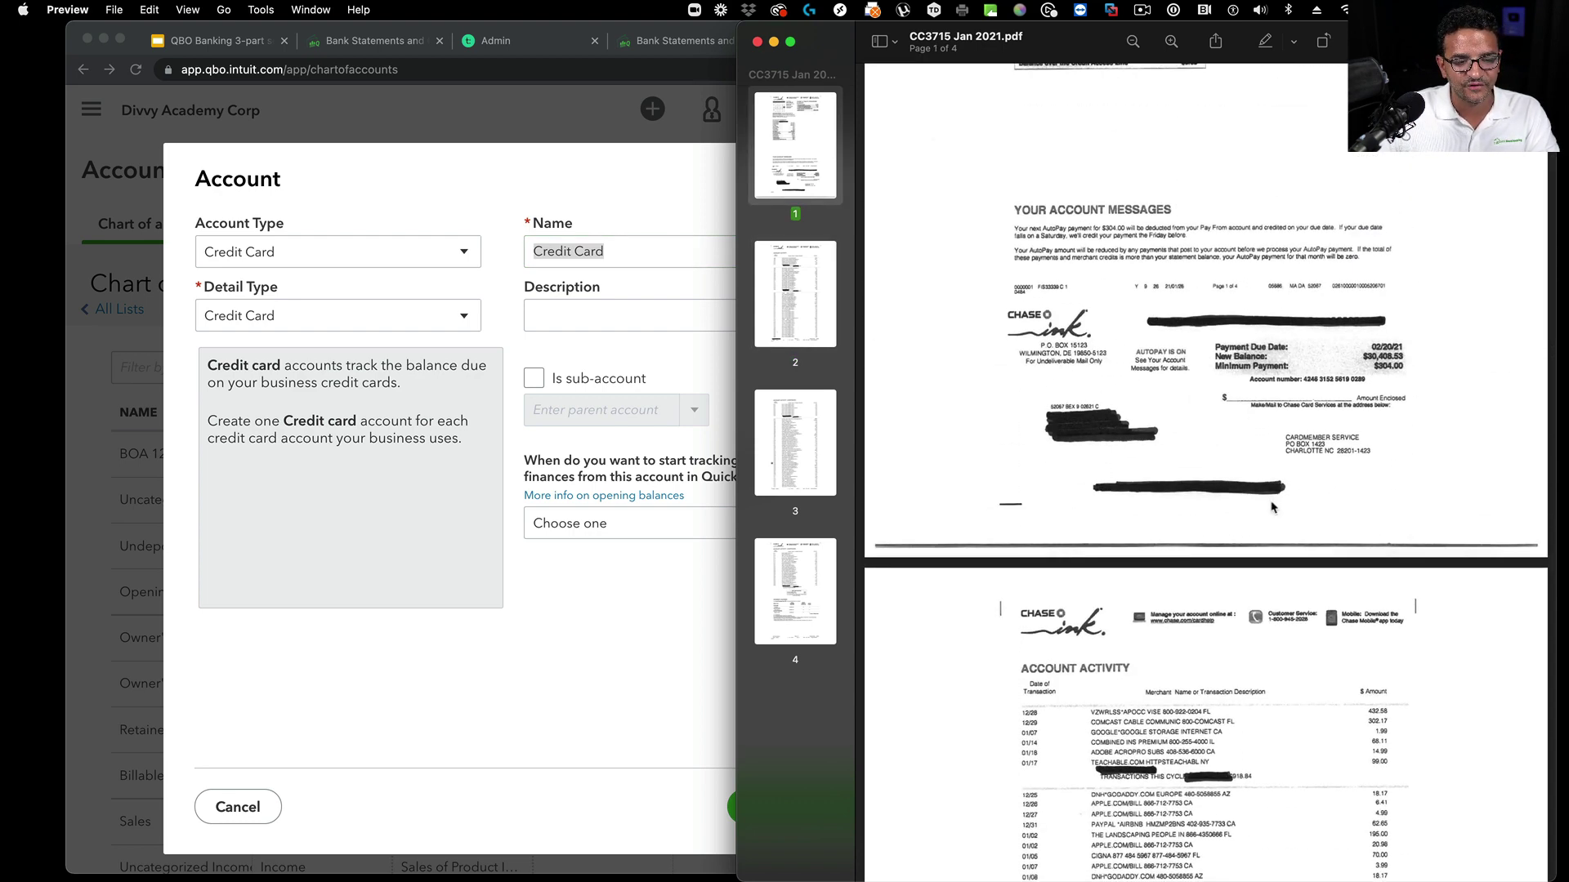
scroll(1269, 505, "down", 4)
scroll(1267, 490, "down", 6)
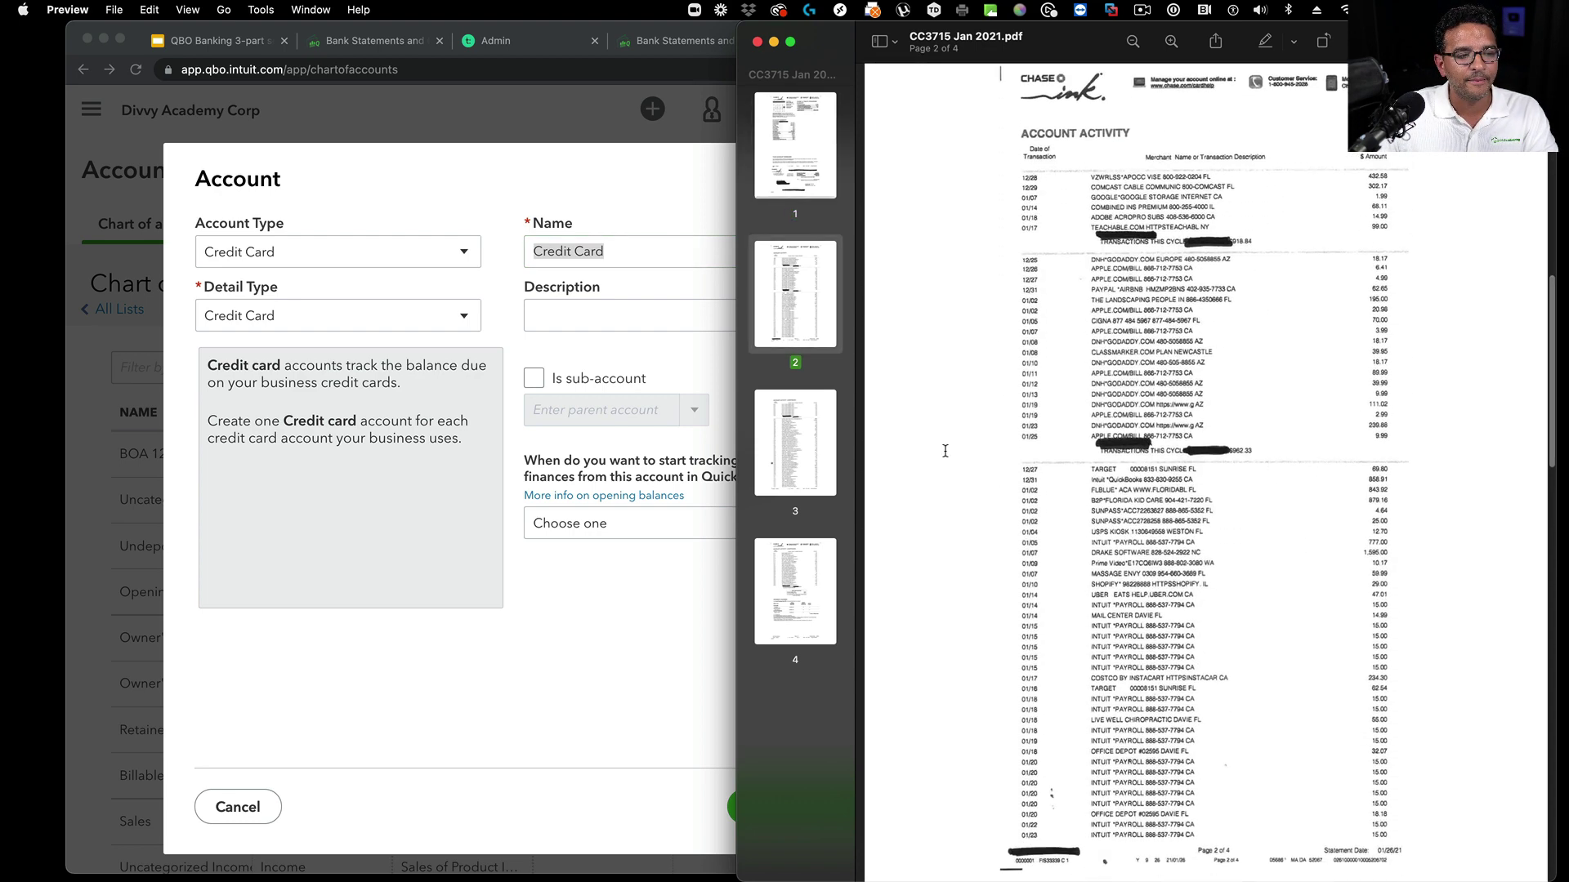
left_click(585, 275)
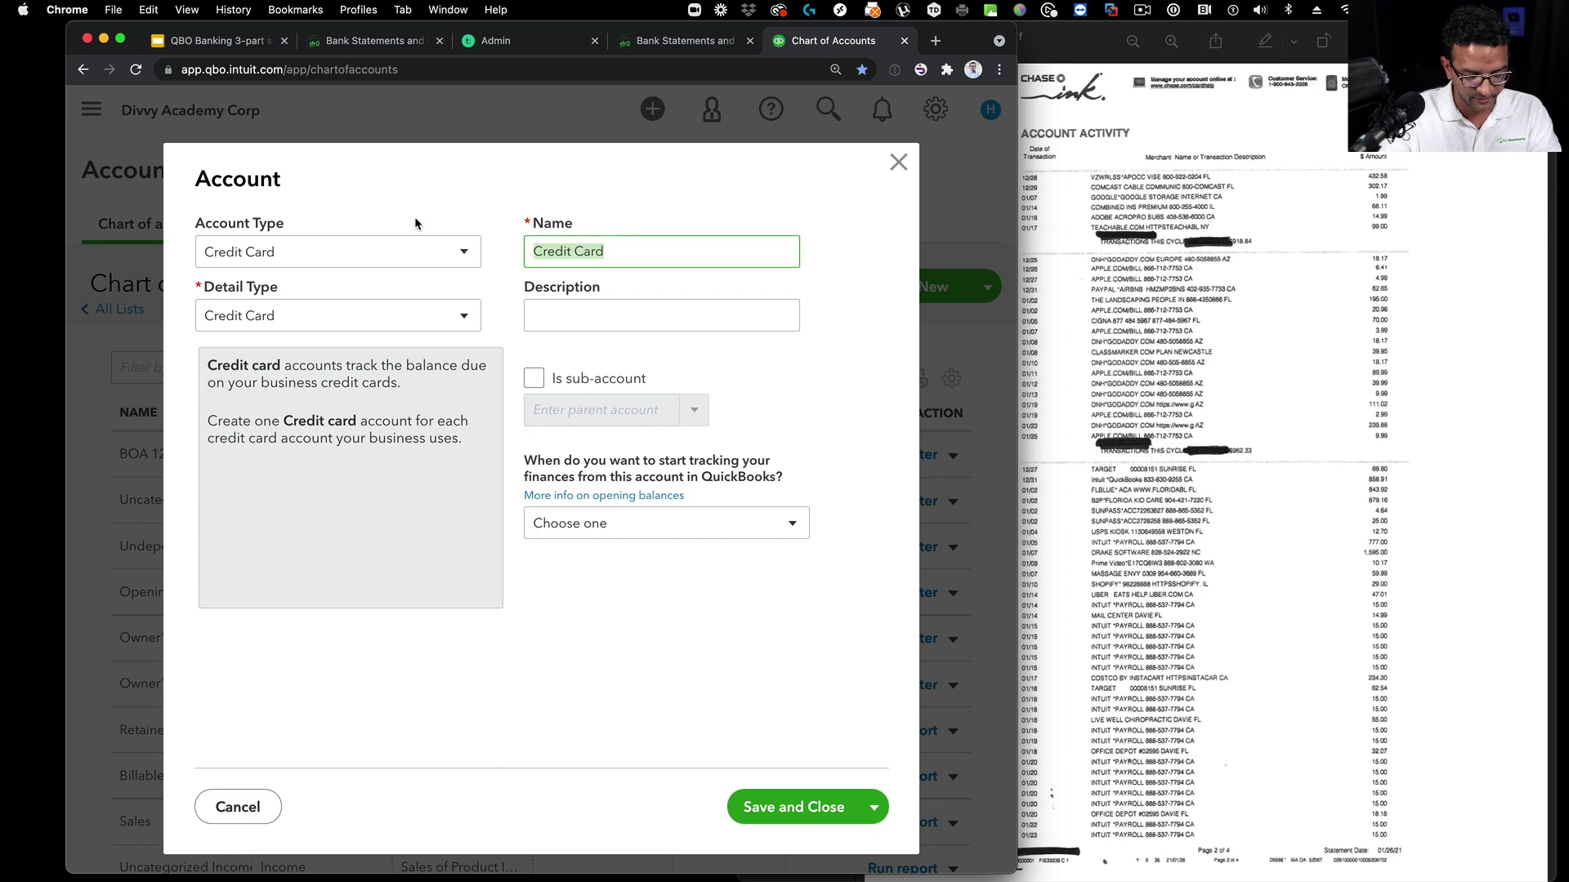
type("CHASE C")
key("BackSpace")
type("VISA 3375")
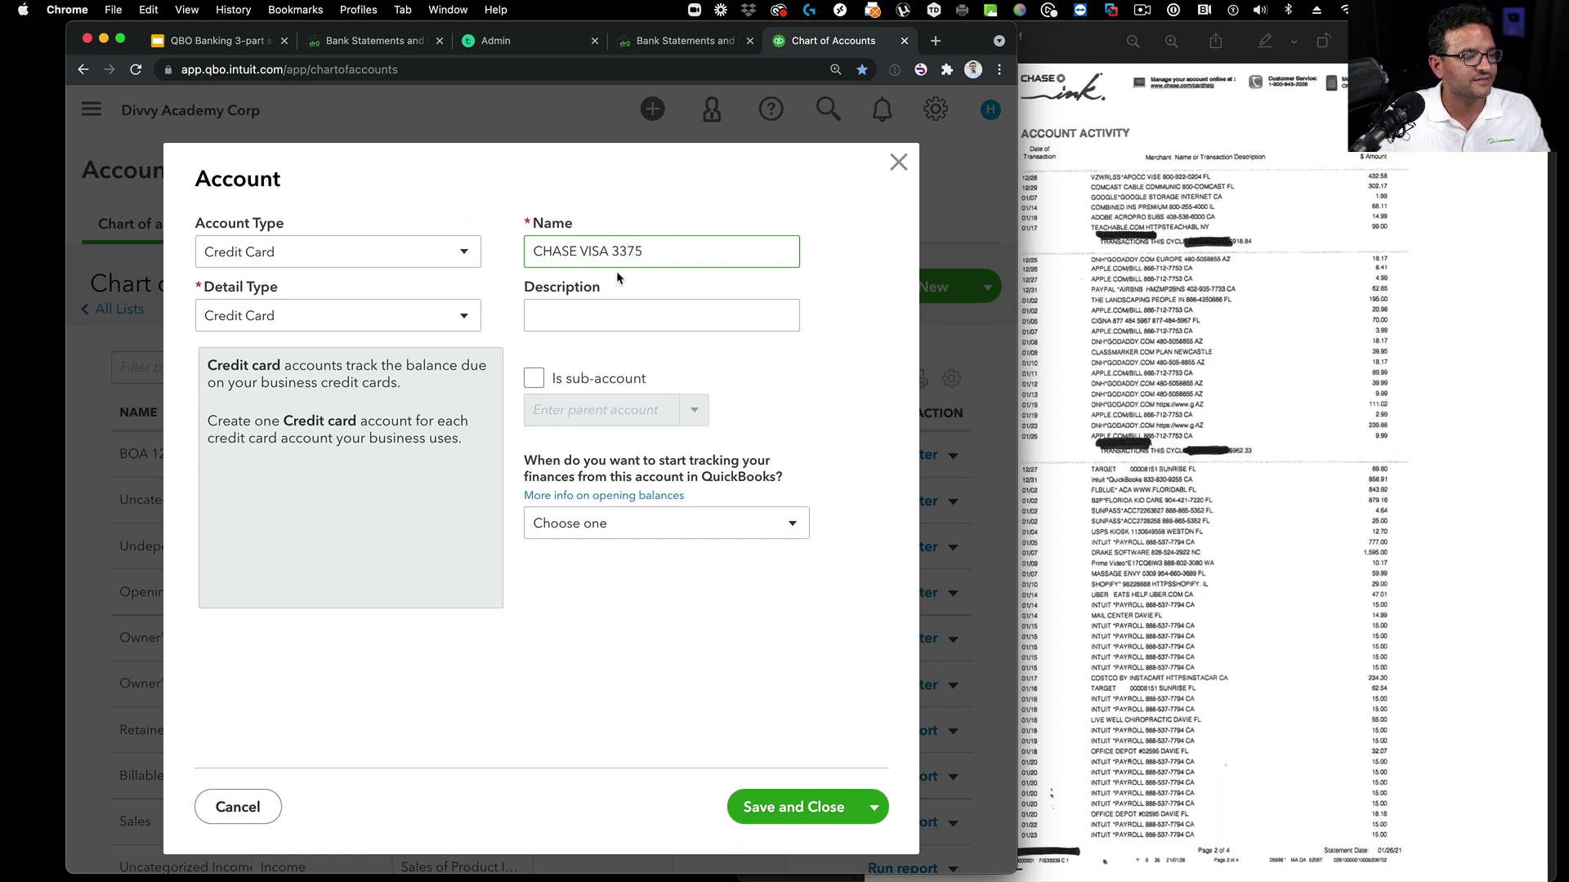
key("super+a")
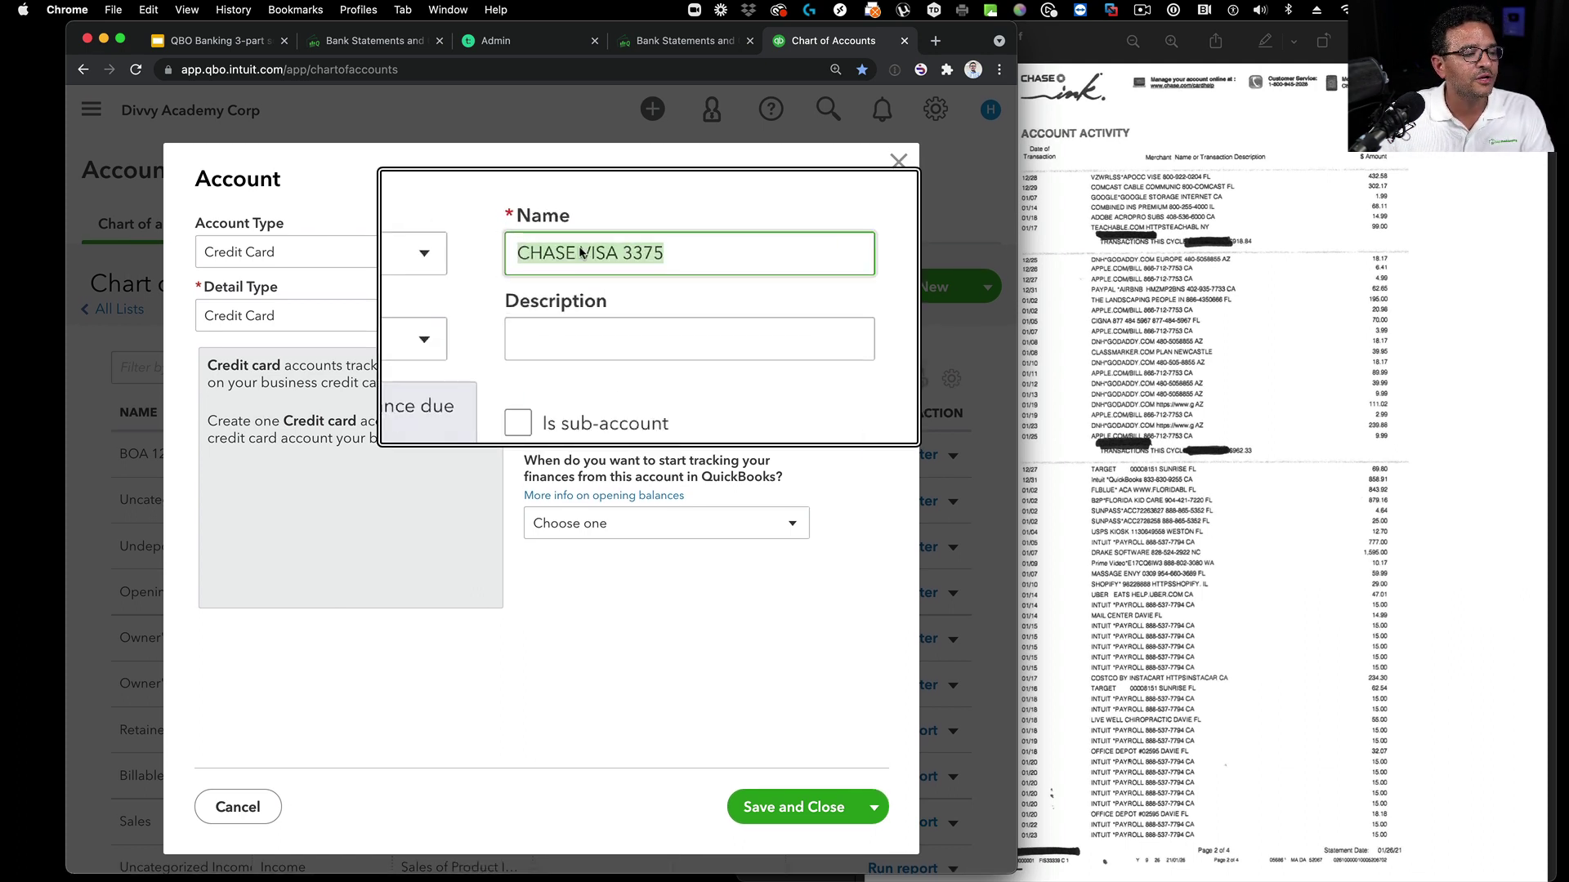
left_click(781, 807)
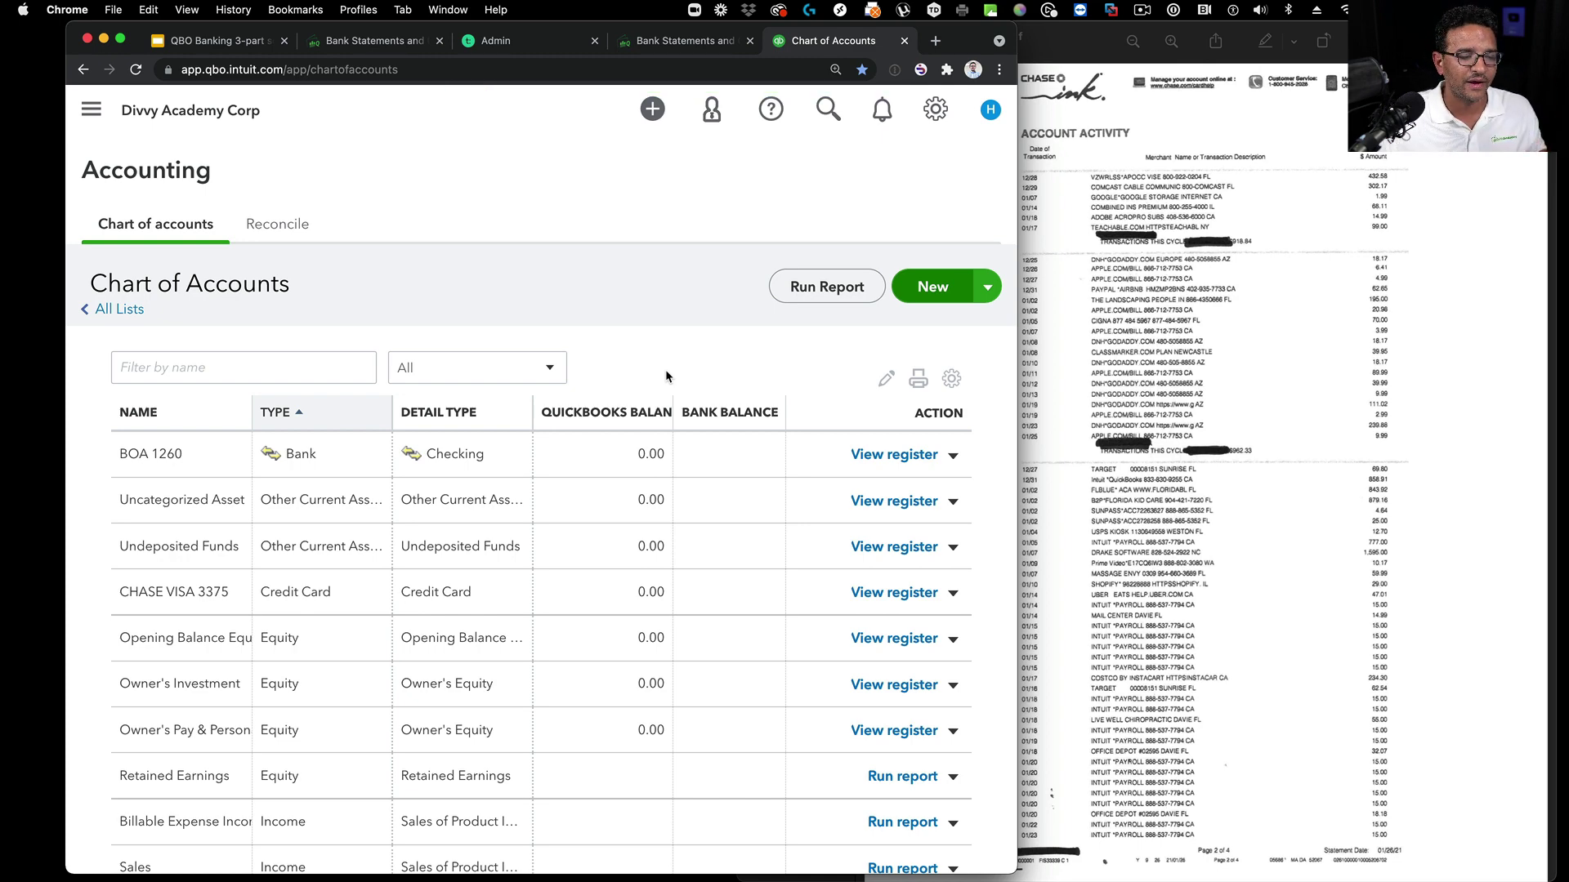
Step: Open the CHASE VISA 3375 register and dismiss the Register basics tour
scroll(539, 597, "down", 5)
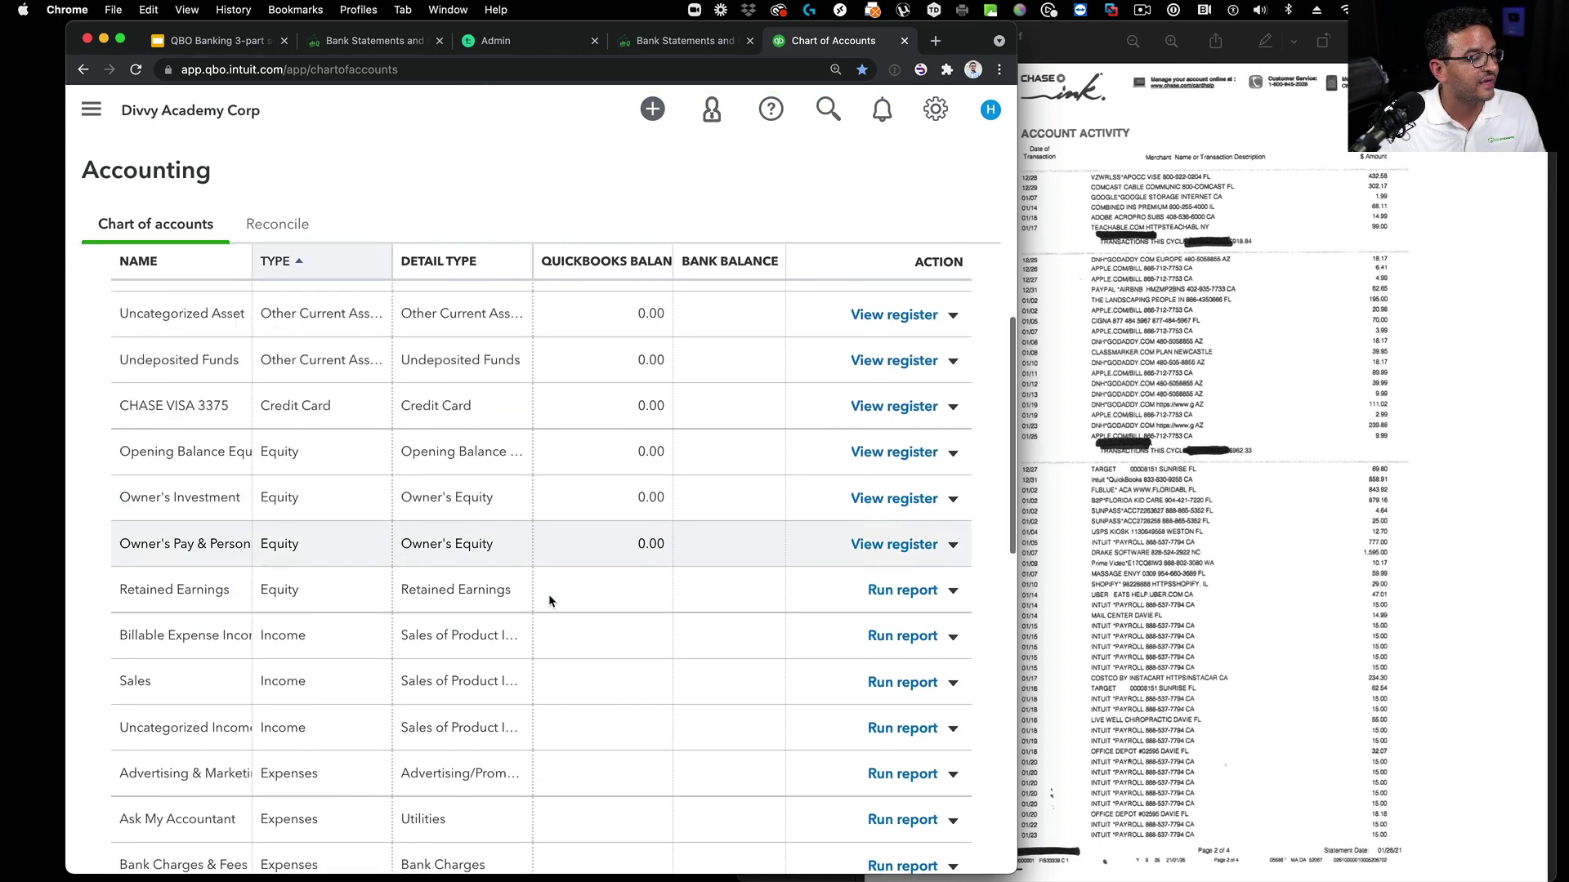
scroll(549, 600, "up", 2)
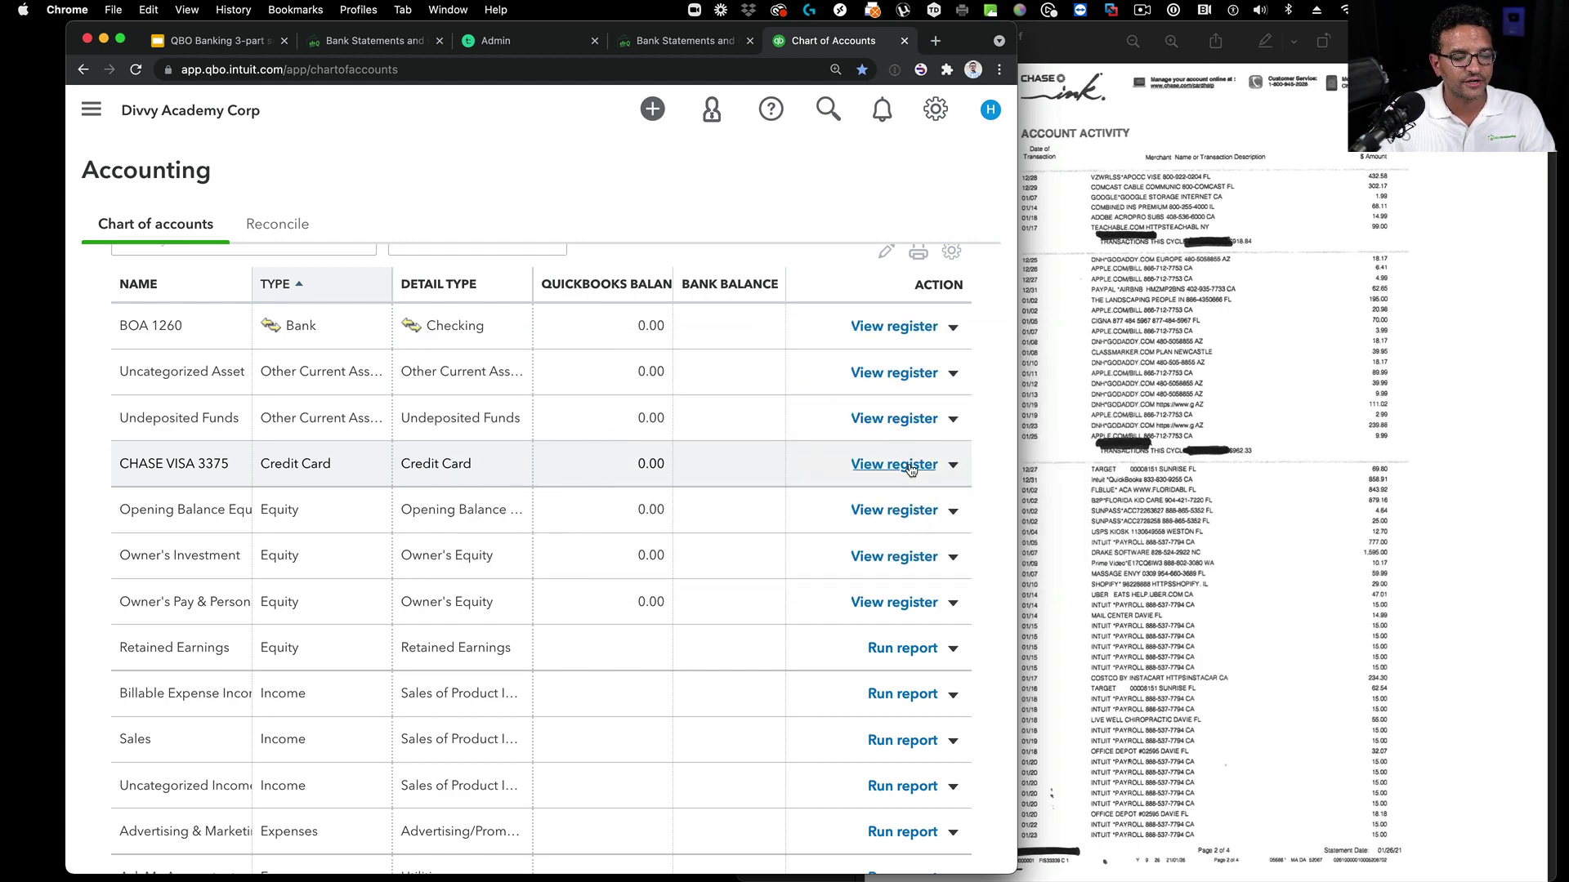
left_click(908, 466)
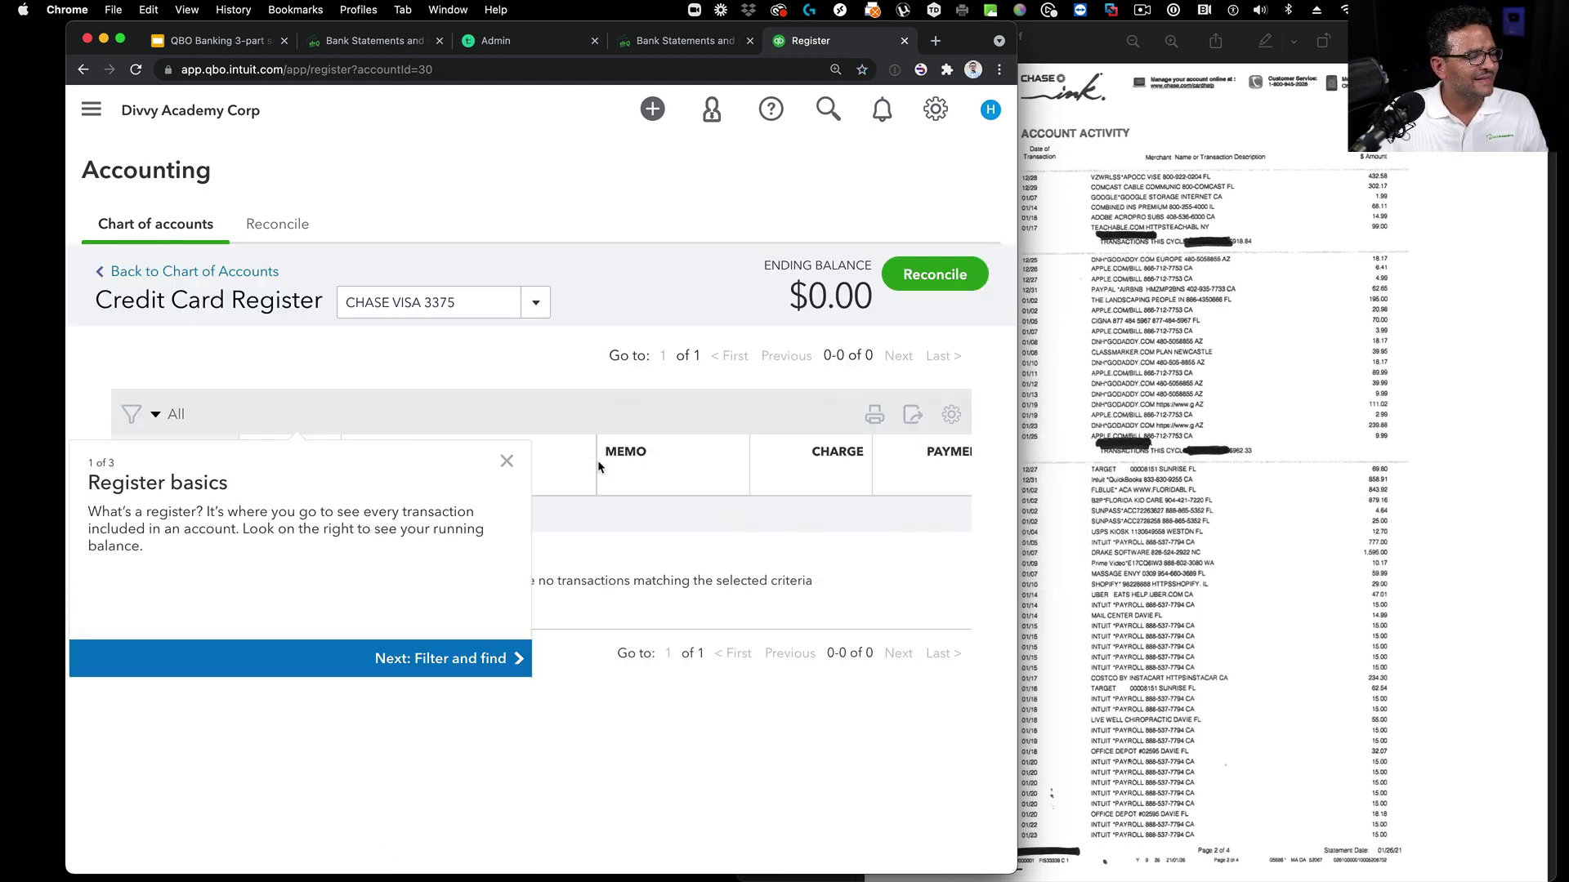
left_click(507, 461)
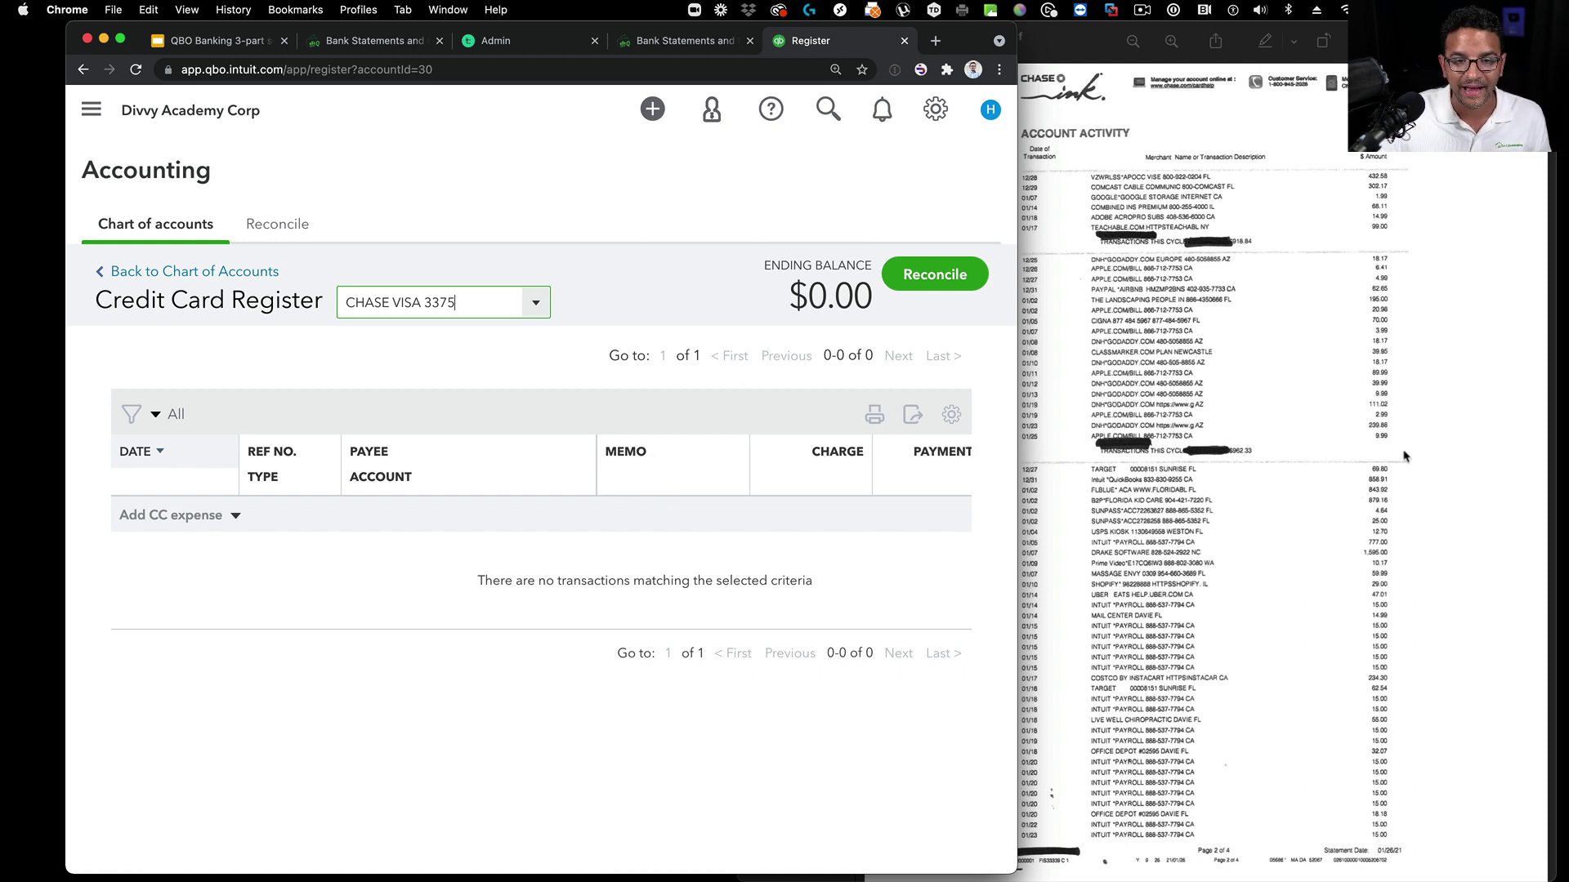
Step: Review the statement's first charges under the magnifier, then add a new CC expense
left_click(1263, 433)
scroll(1202, 267, "up", 1)
scroll(1198, 245, "down", 1)
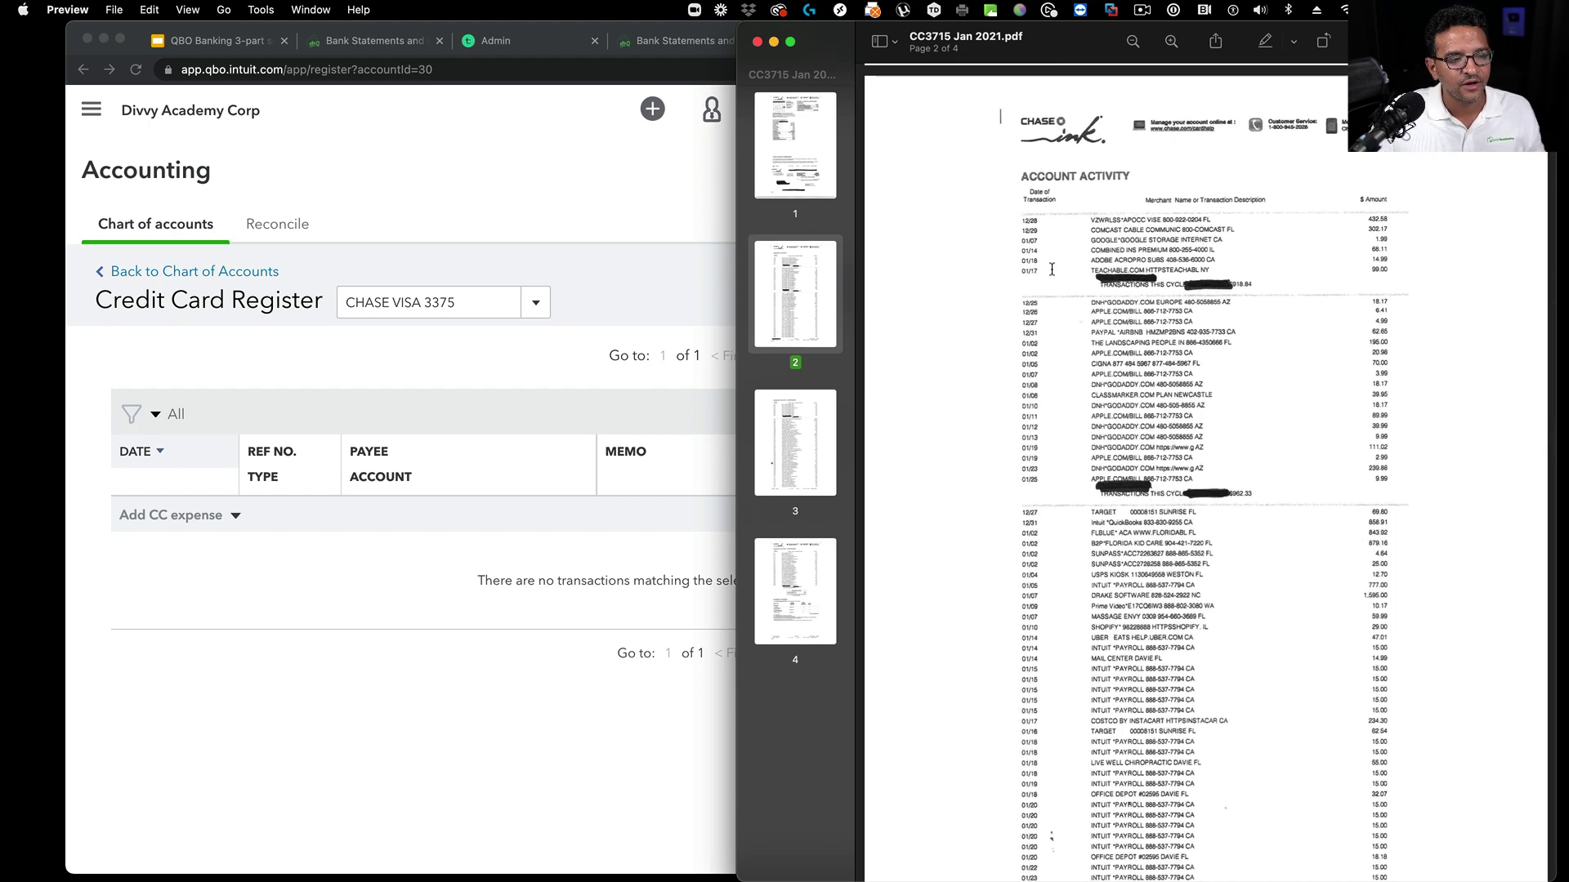
left_click_drag(1214, 220, 994, 215)
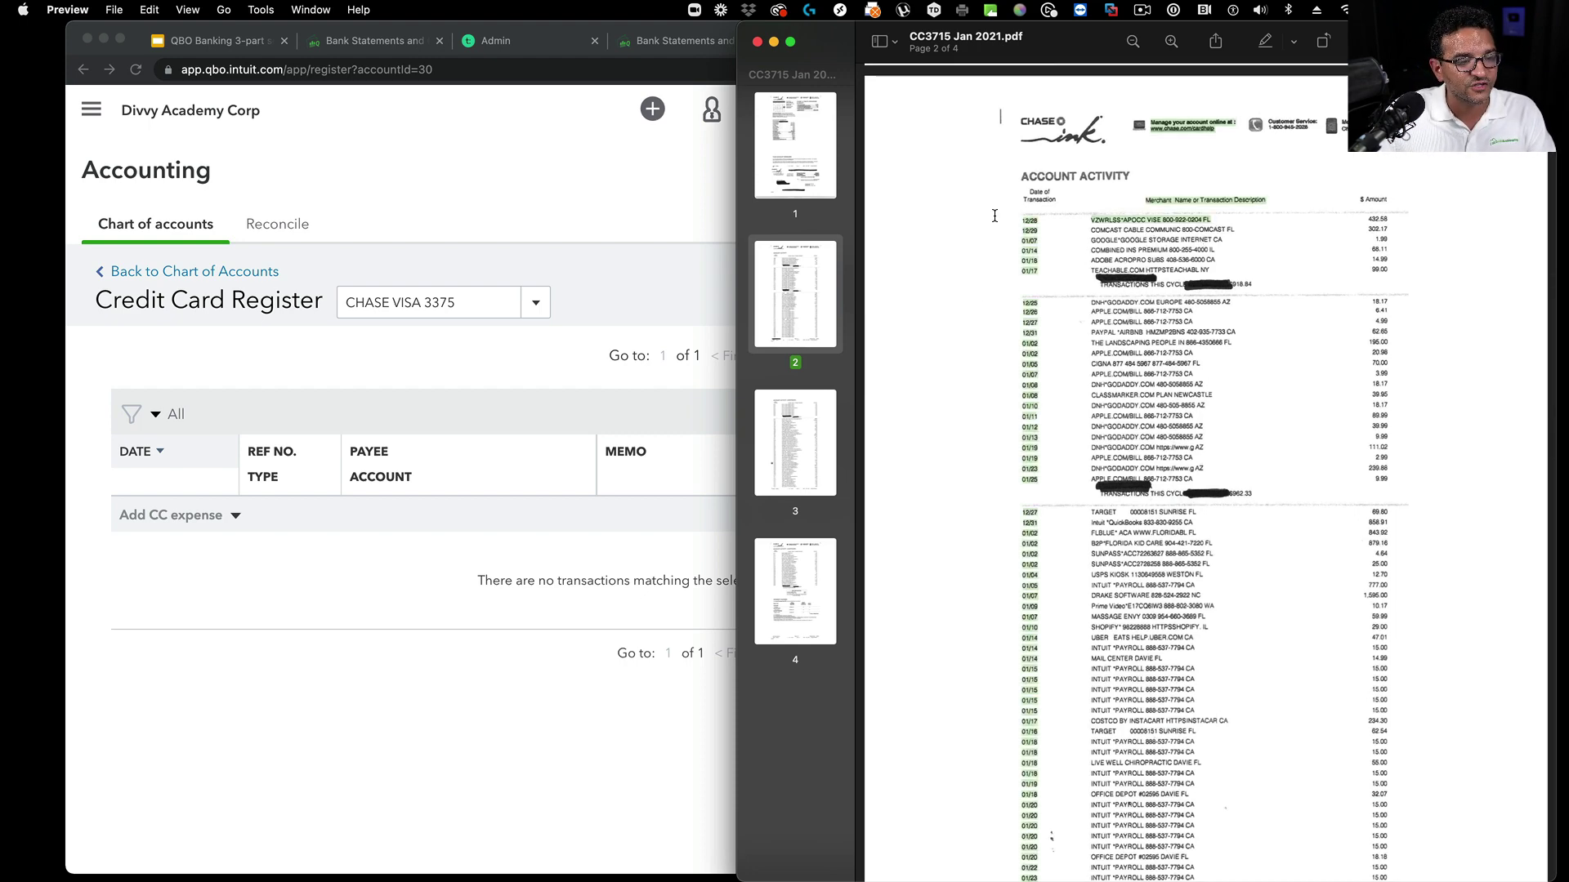
key("grave")
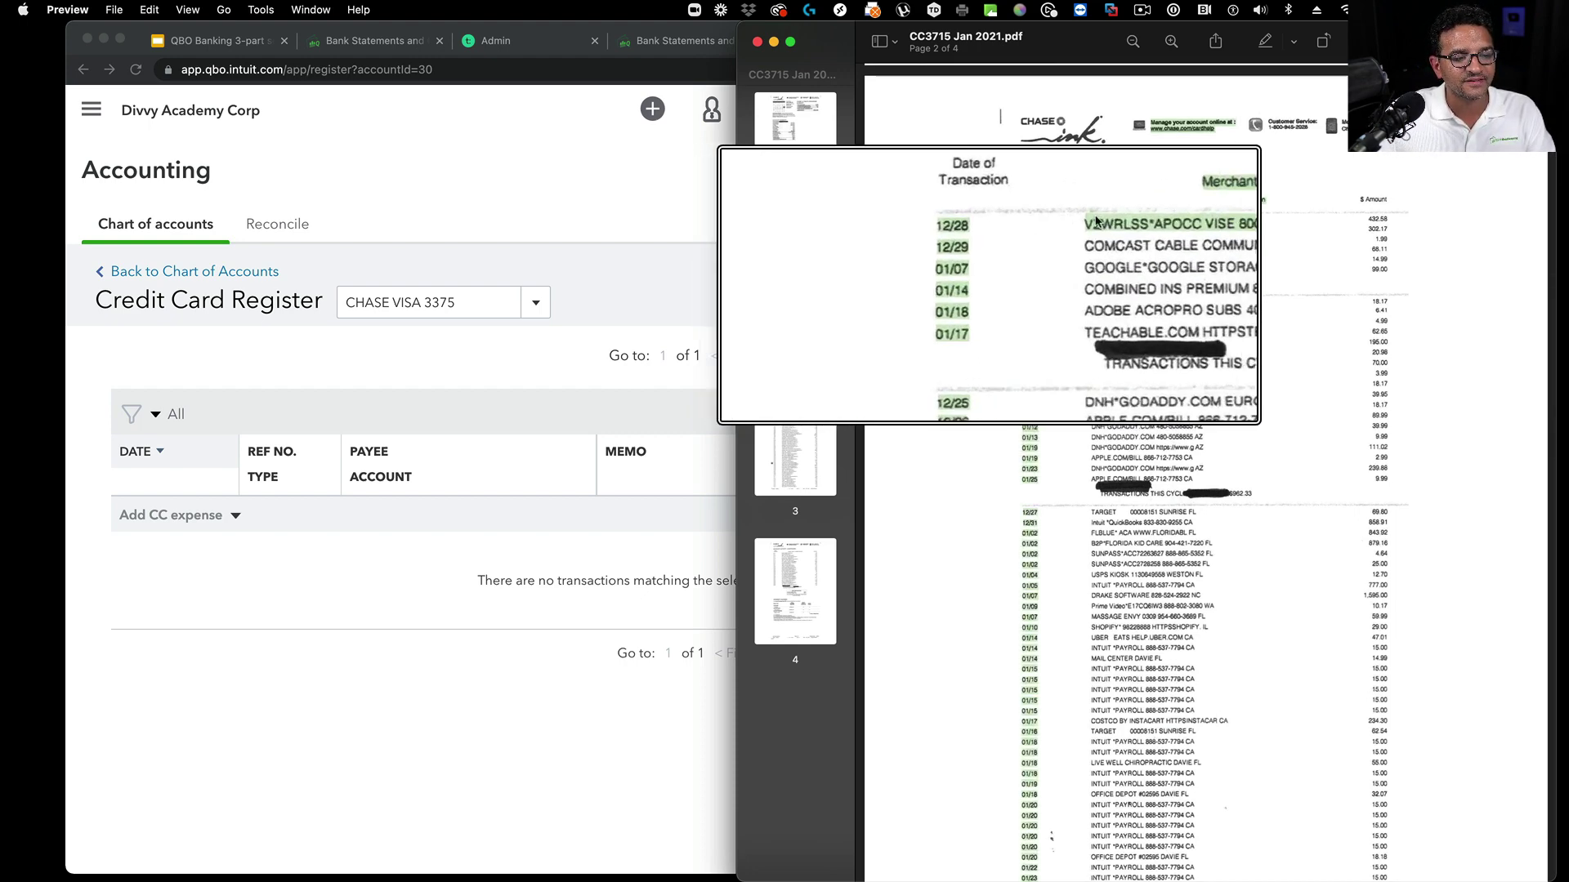
left_click(1099, 220)
key("grave")
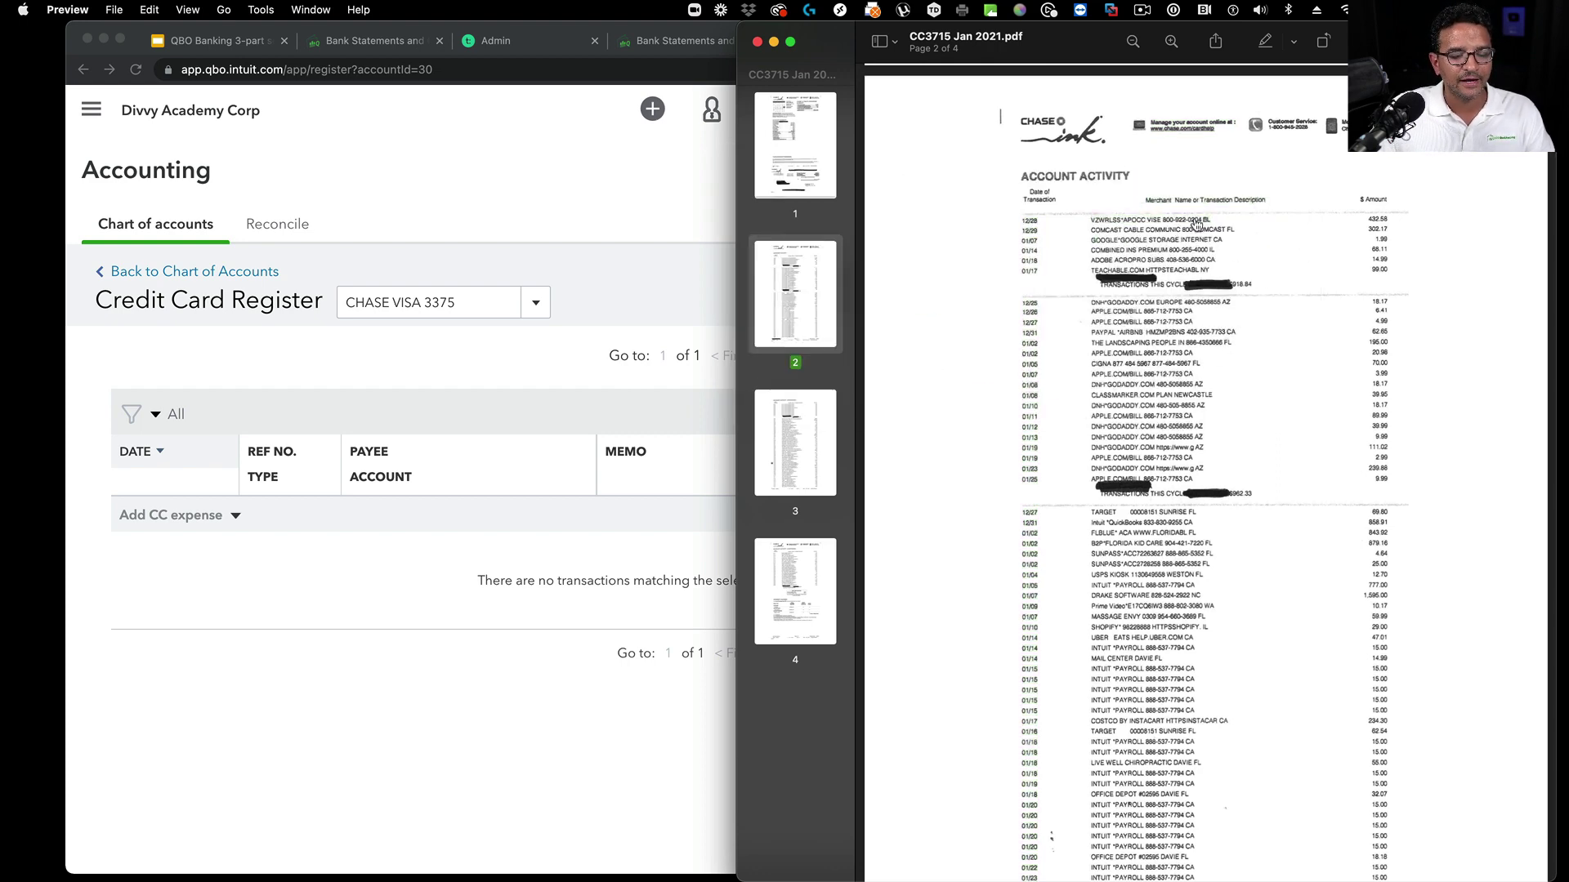
scroll(1201, 225, "up", 2)
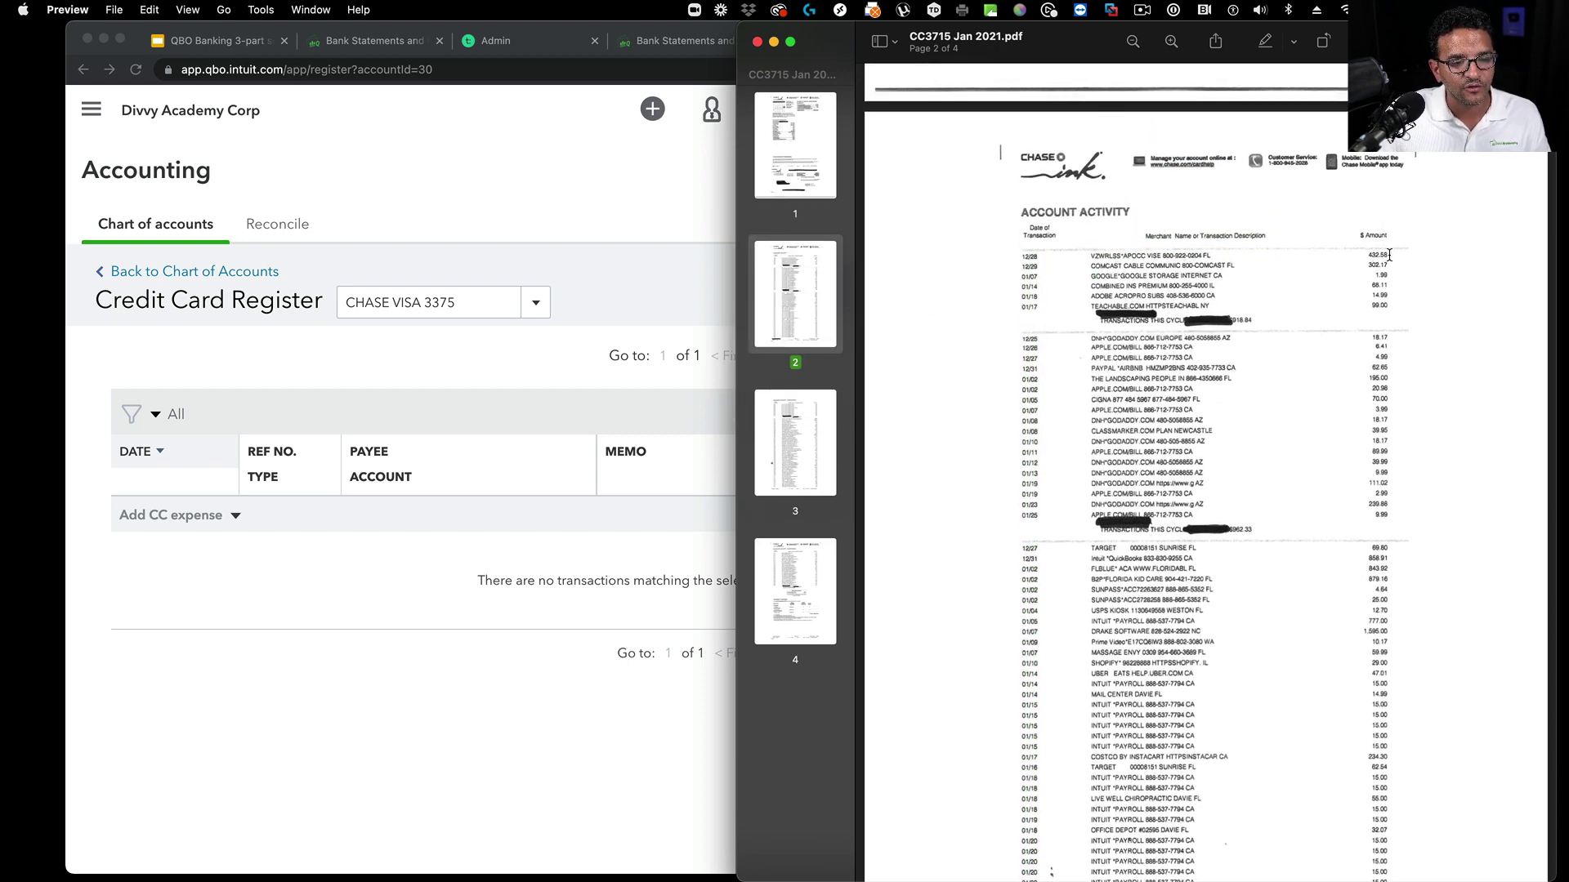
left_click(517, 365)
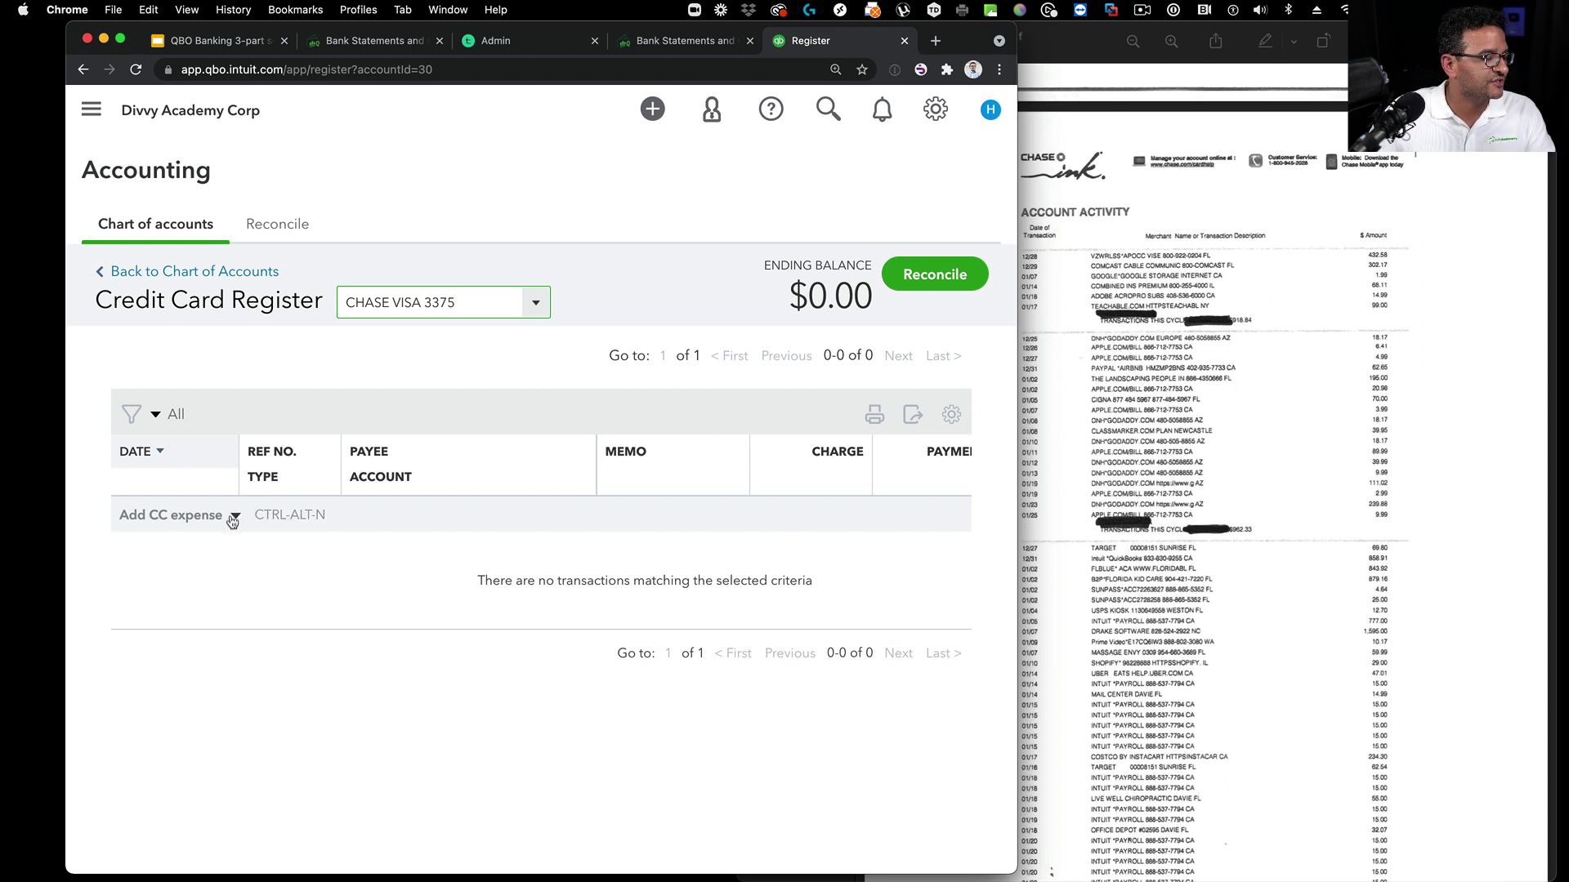
left_click(182, 516)
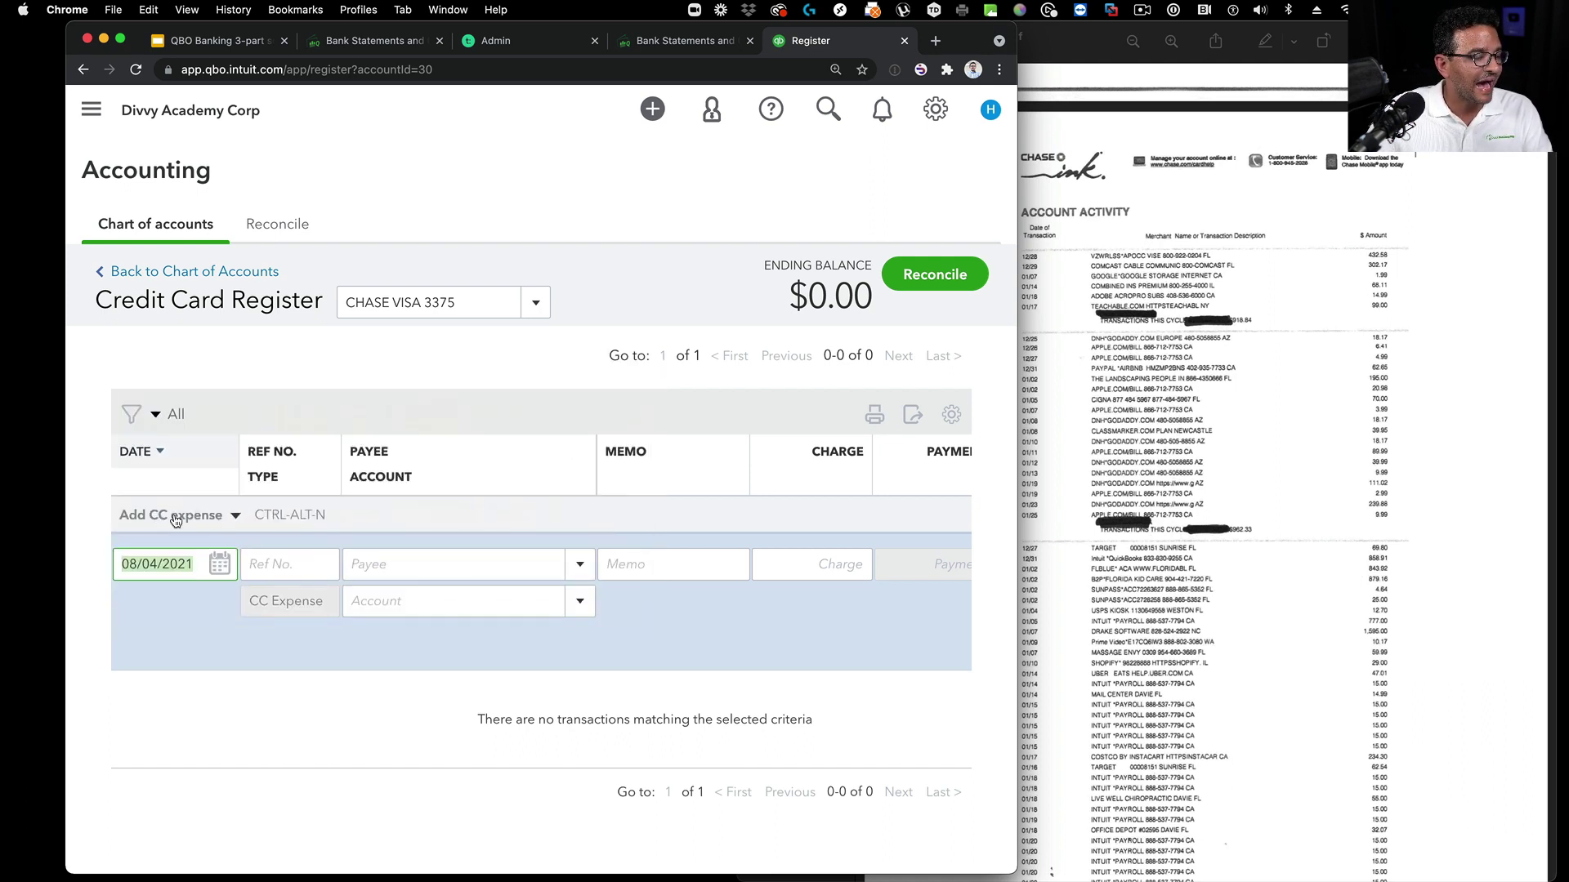
Step: Enter 122820 in the expense Date field, retyping until 12/28/2020 is accepted
left_click(194, 726)
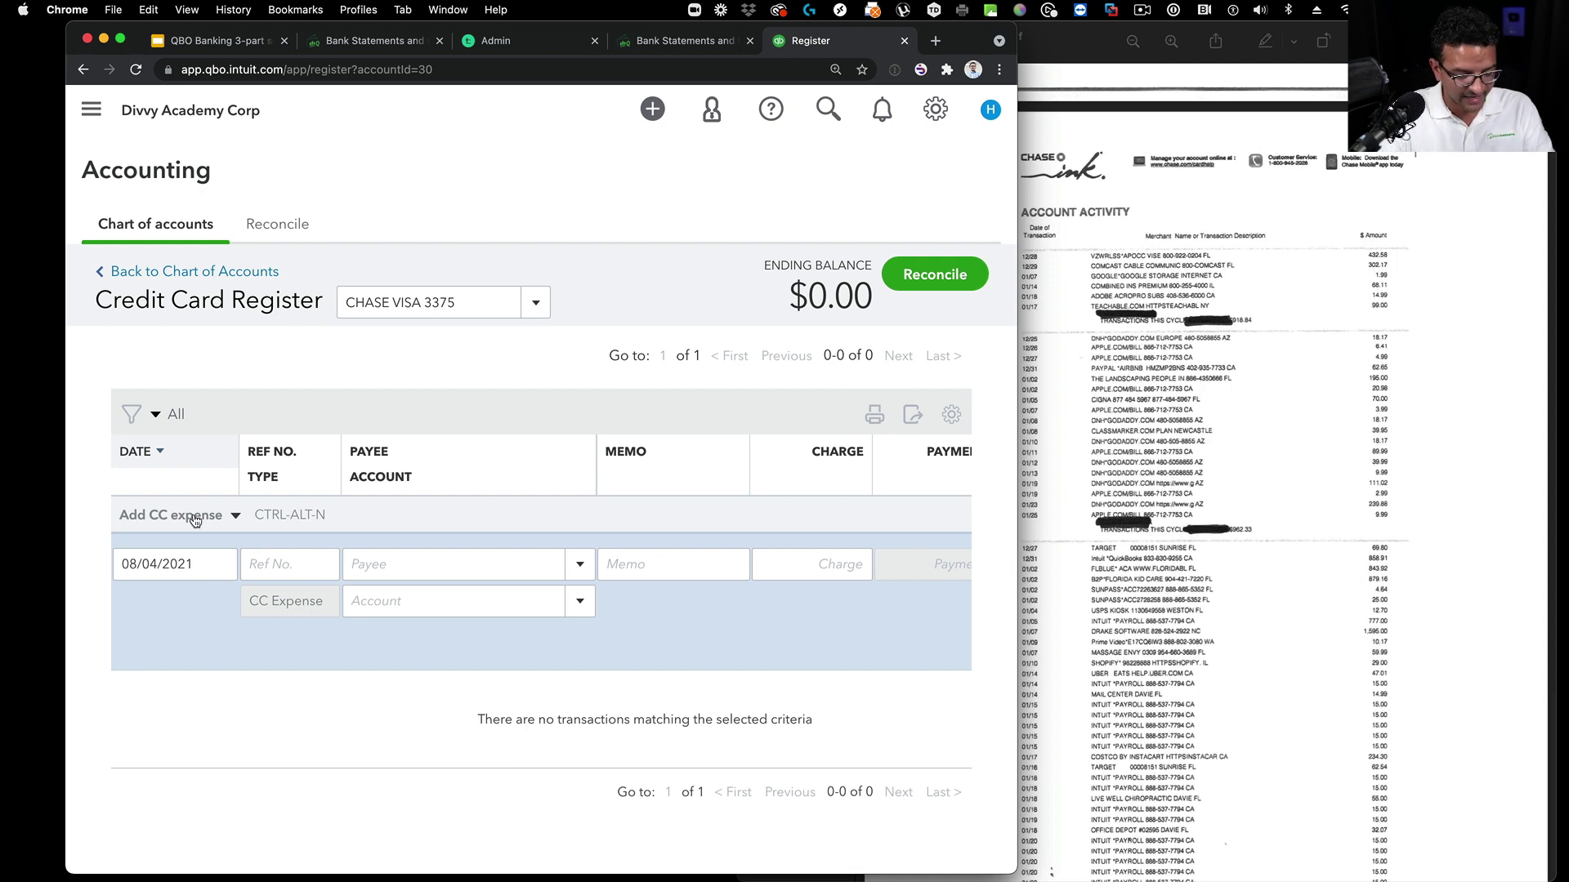
left_click(194, 521)
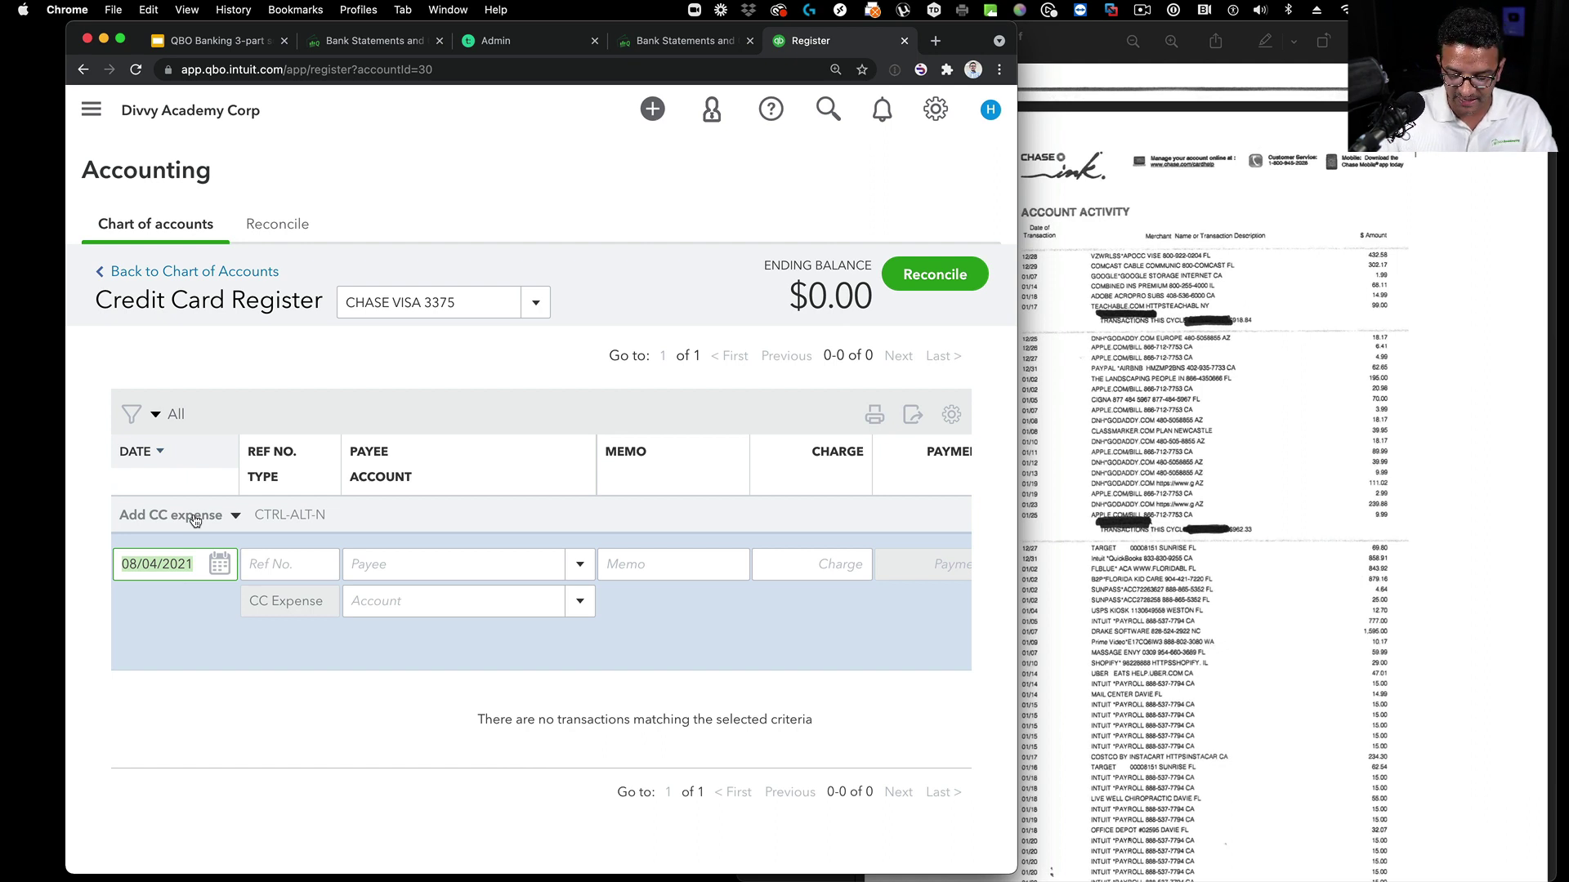
type("1228")
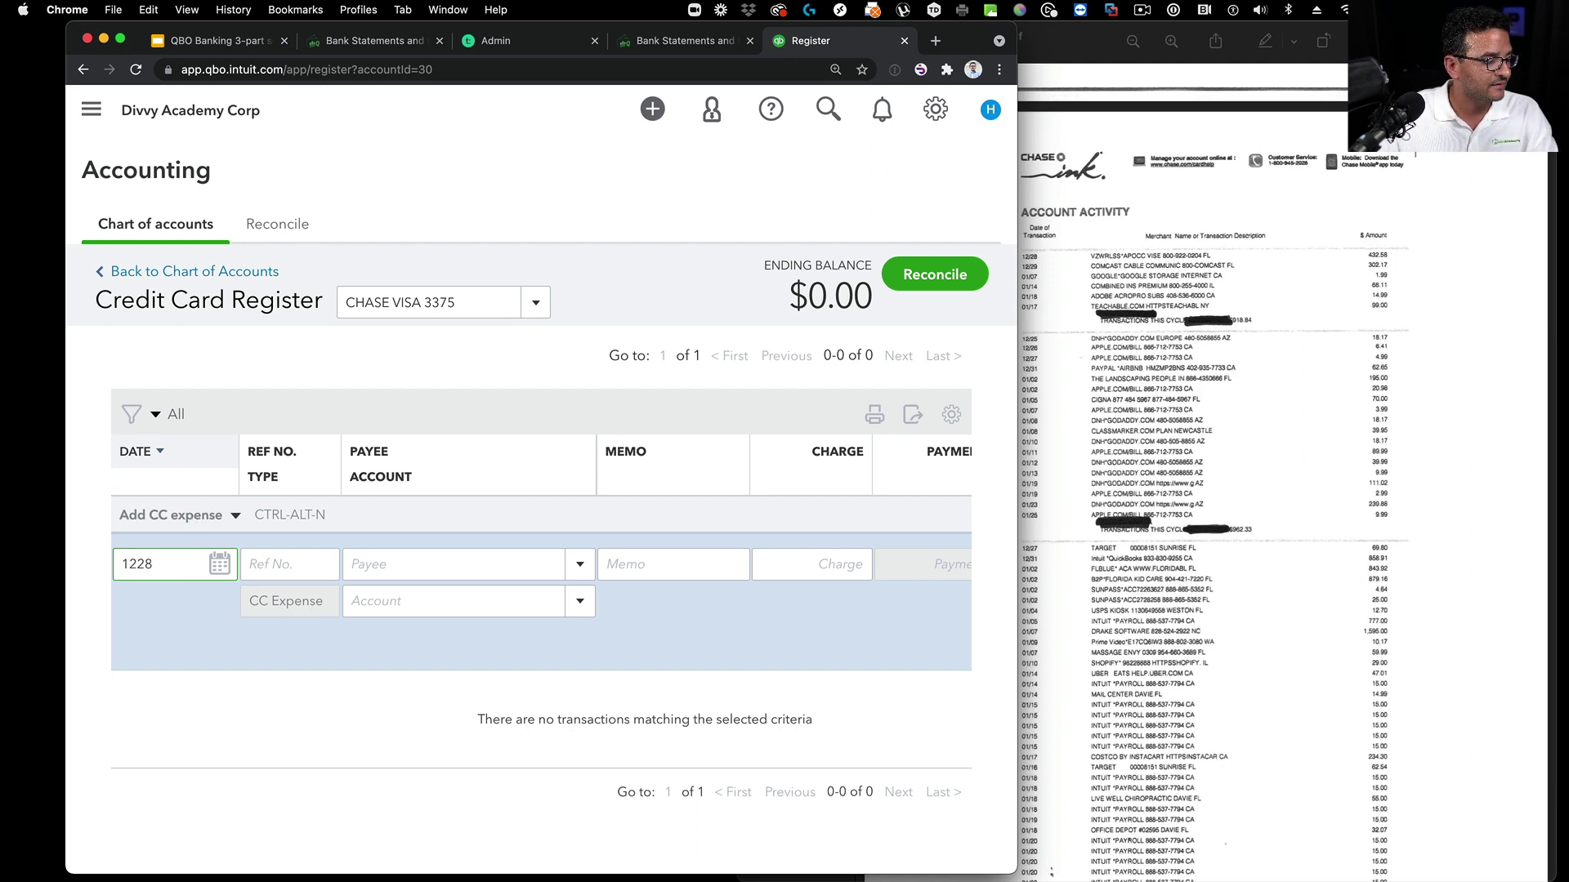
type("20")
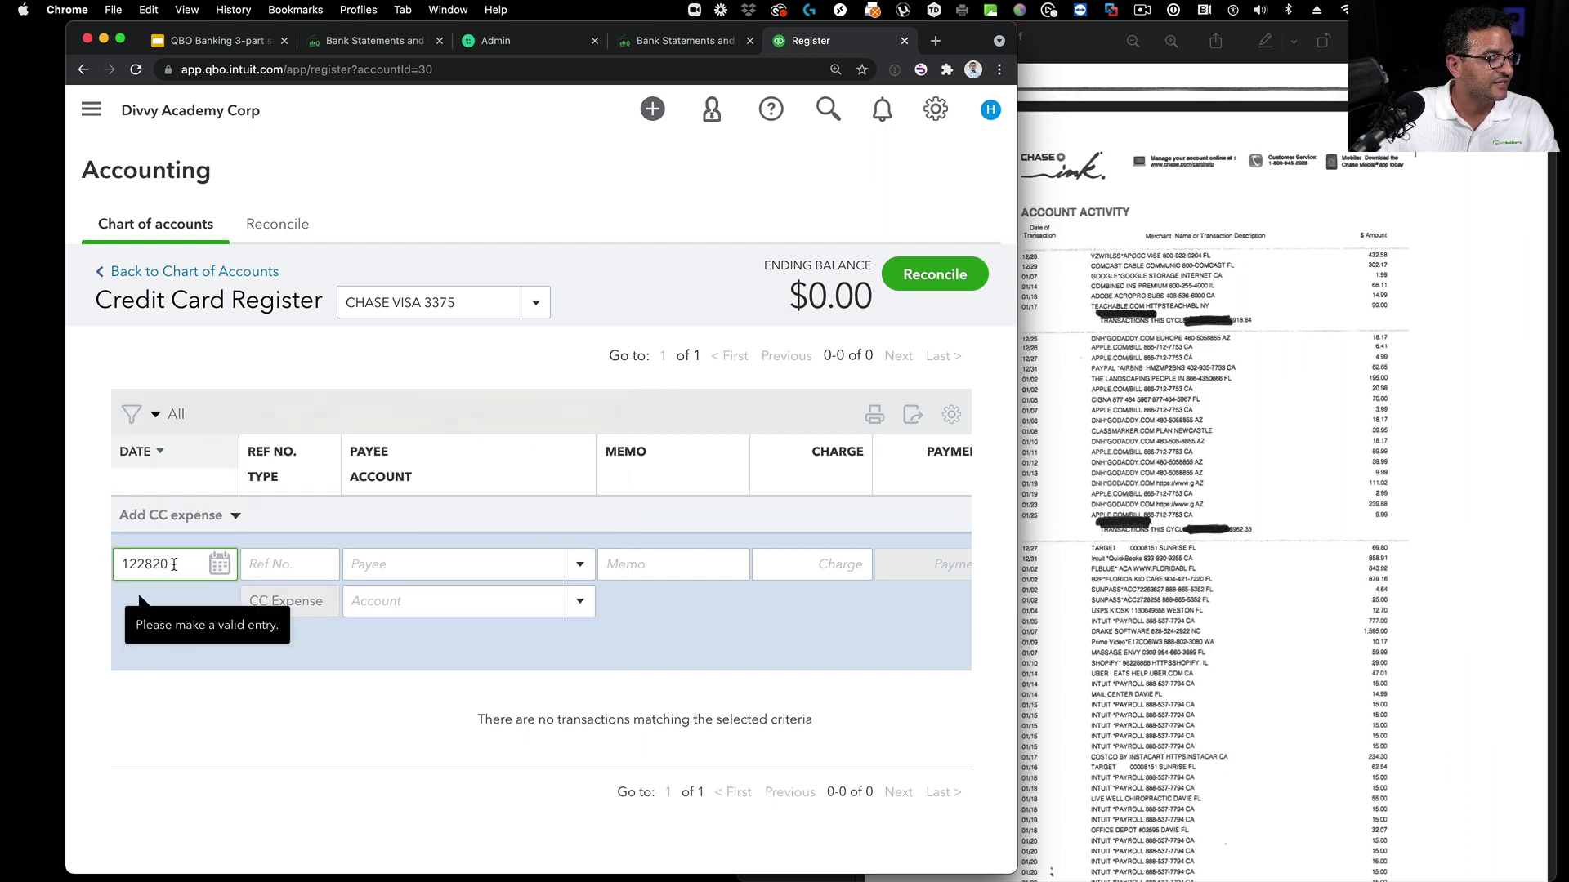
key("super+a")
type("12/28/2")
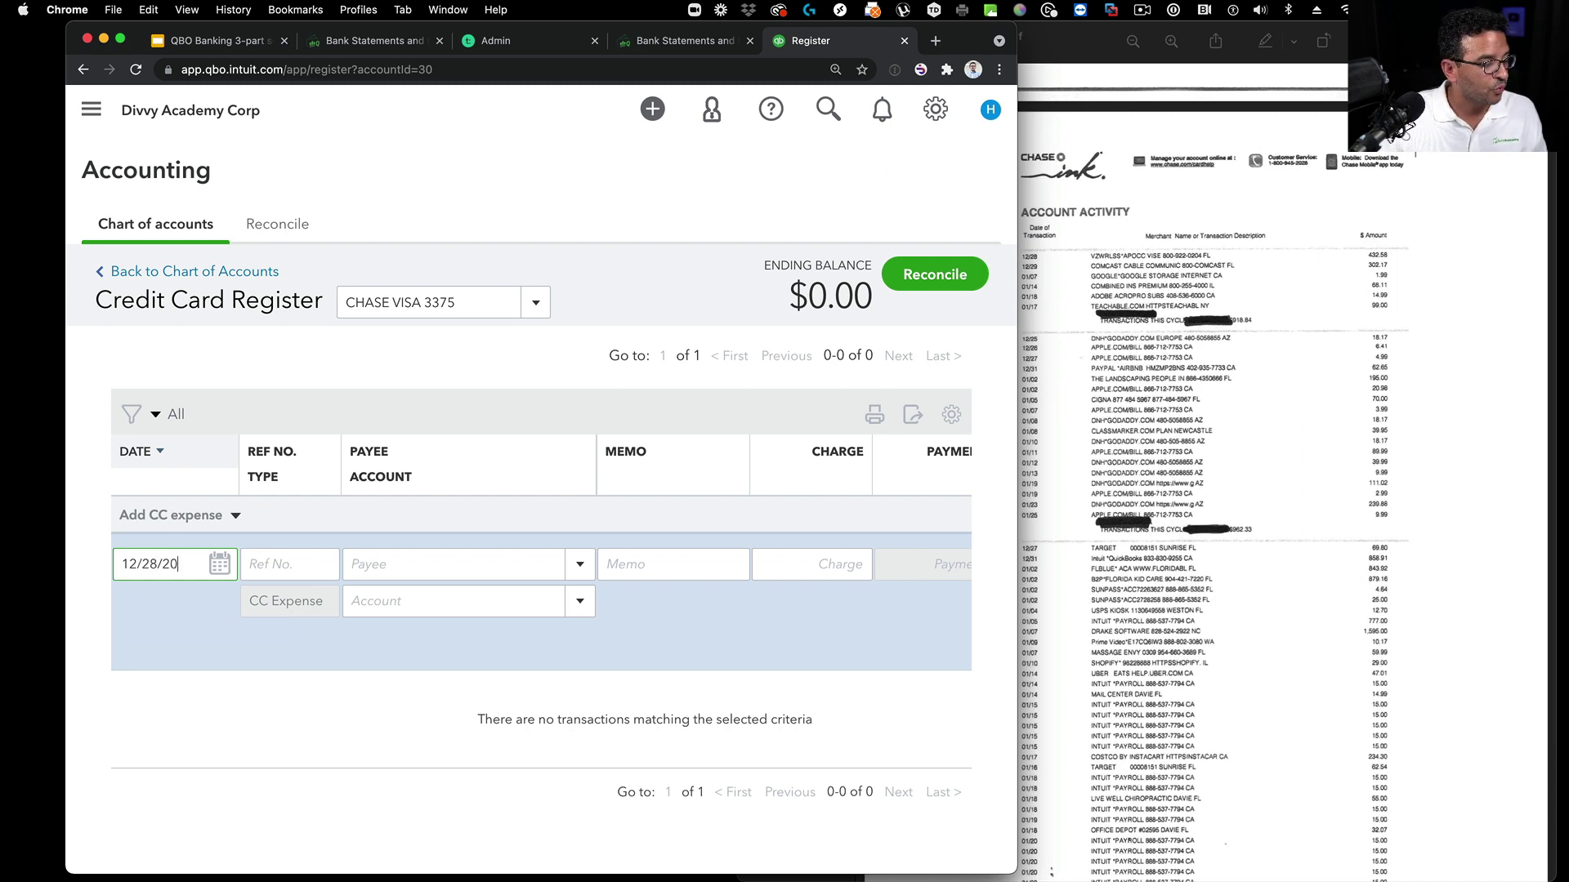
type("20")
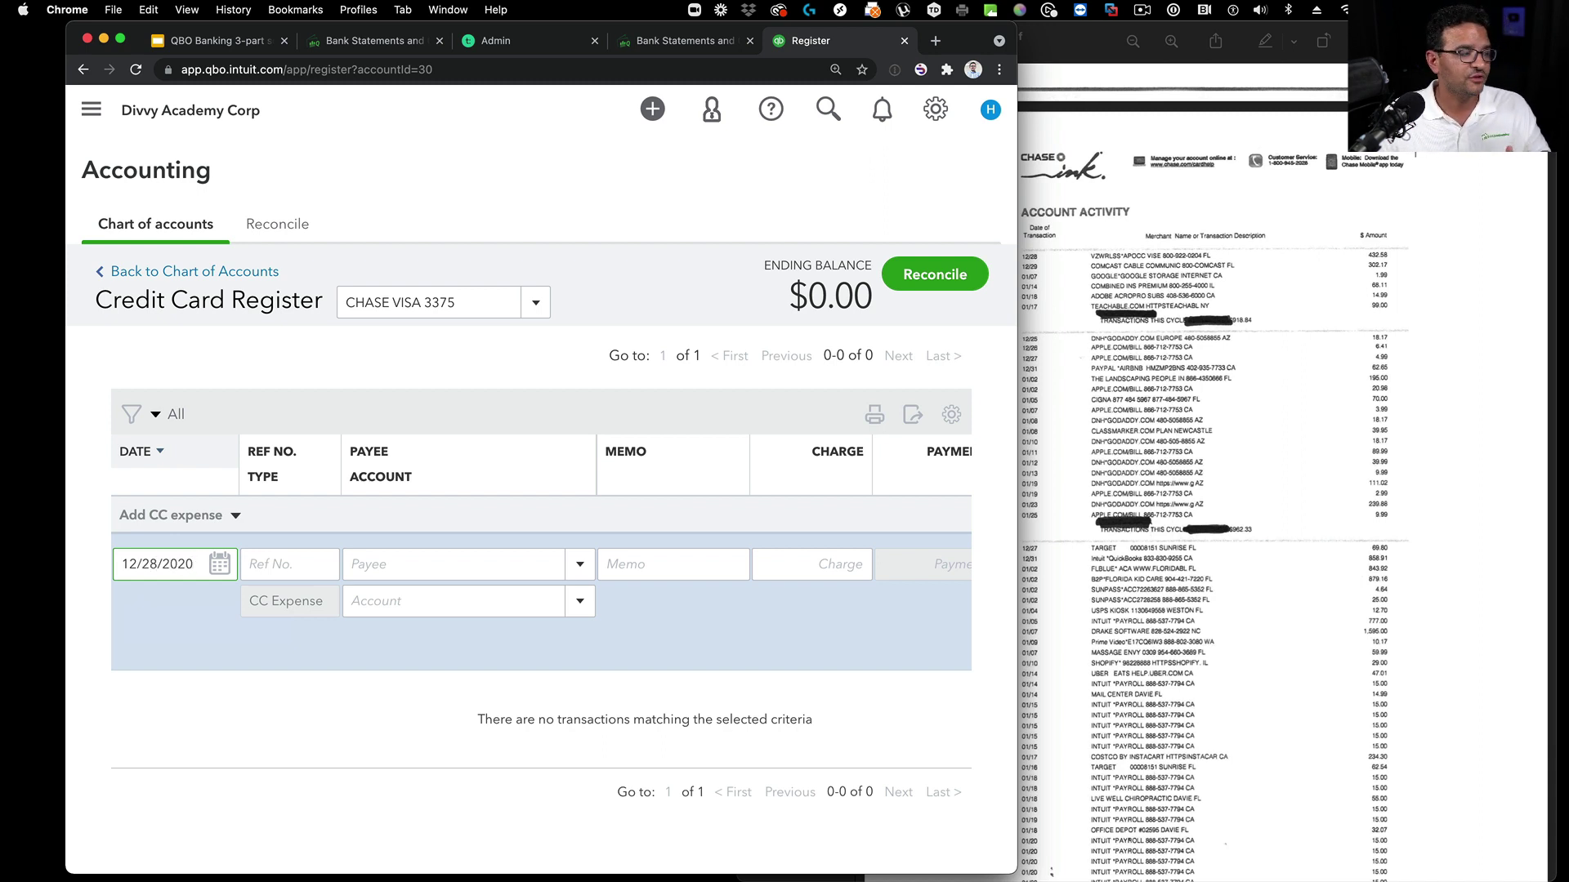
key("BackSpace")
key("BackSpace")
key("BackSpace")
key("BackSpace")
key("BackSpace")
key("BackSpace")
key("BackSpace")
key("BackSpace")
key("BackSpace")
key("BackSpace")
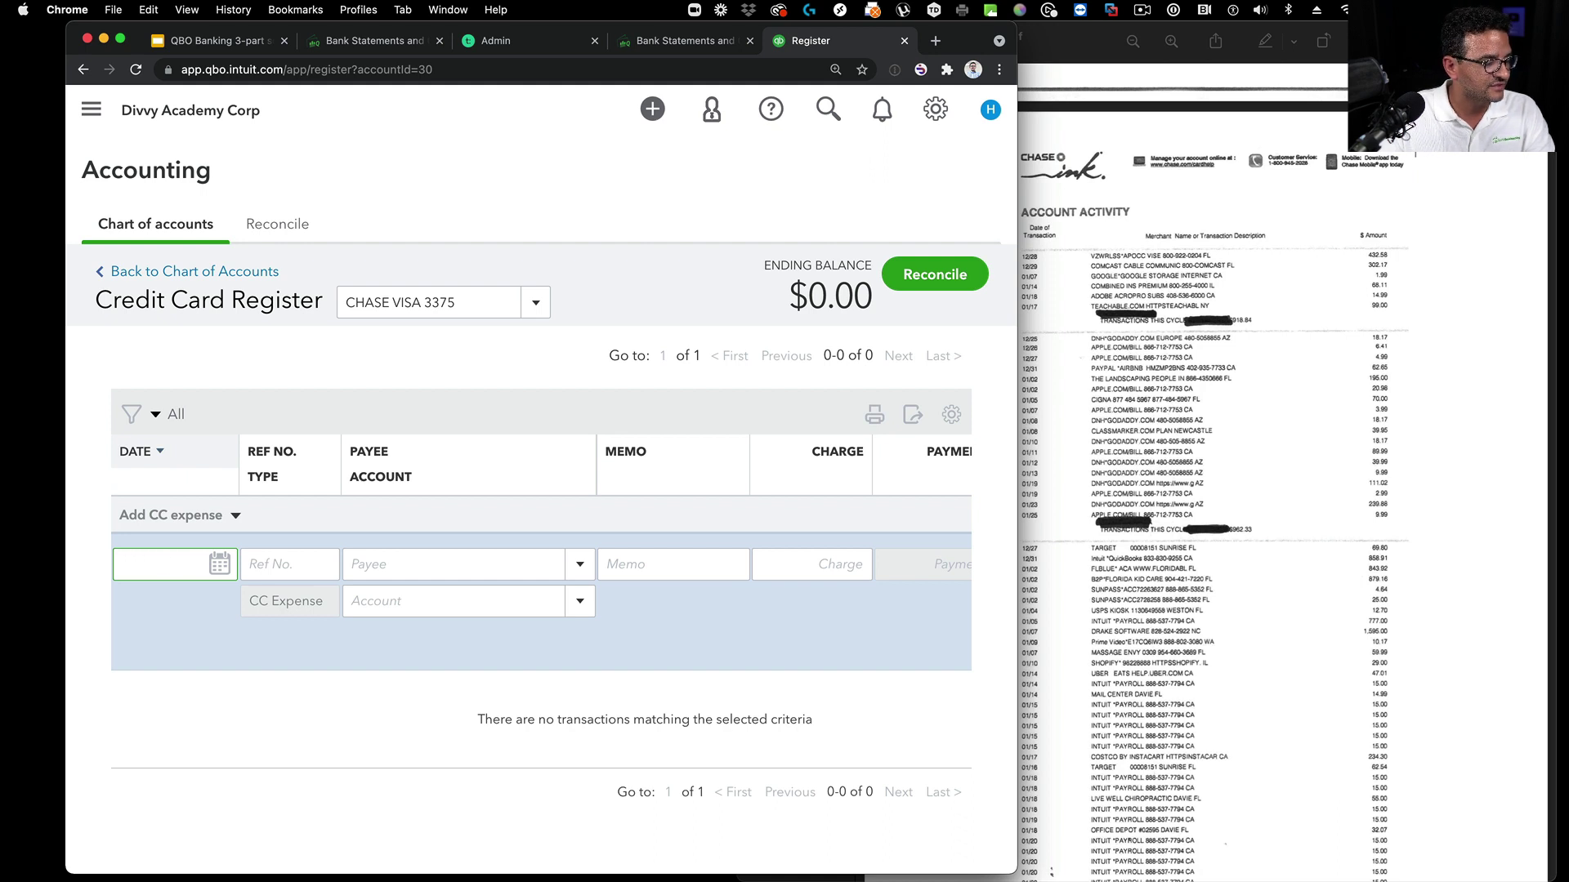
type("122820")
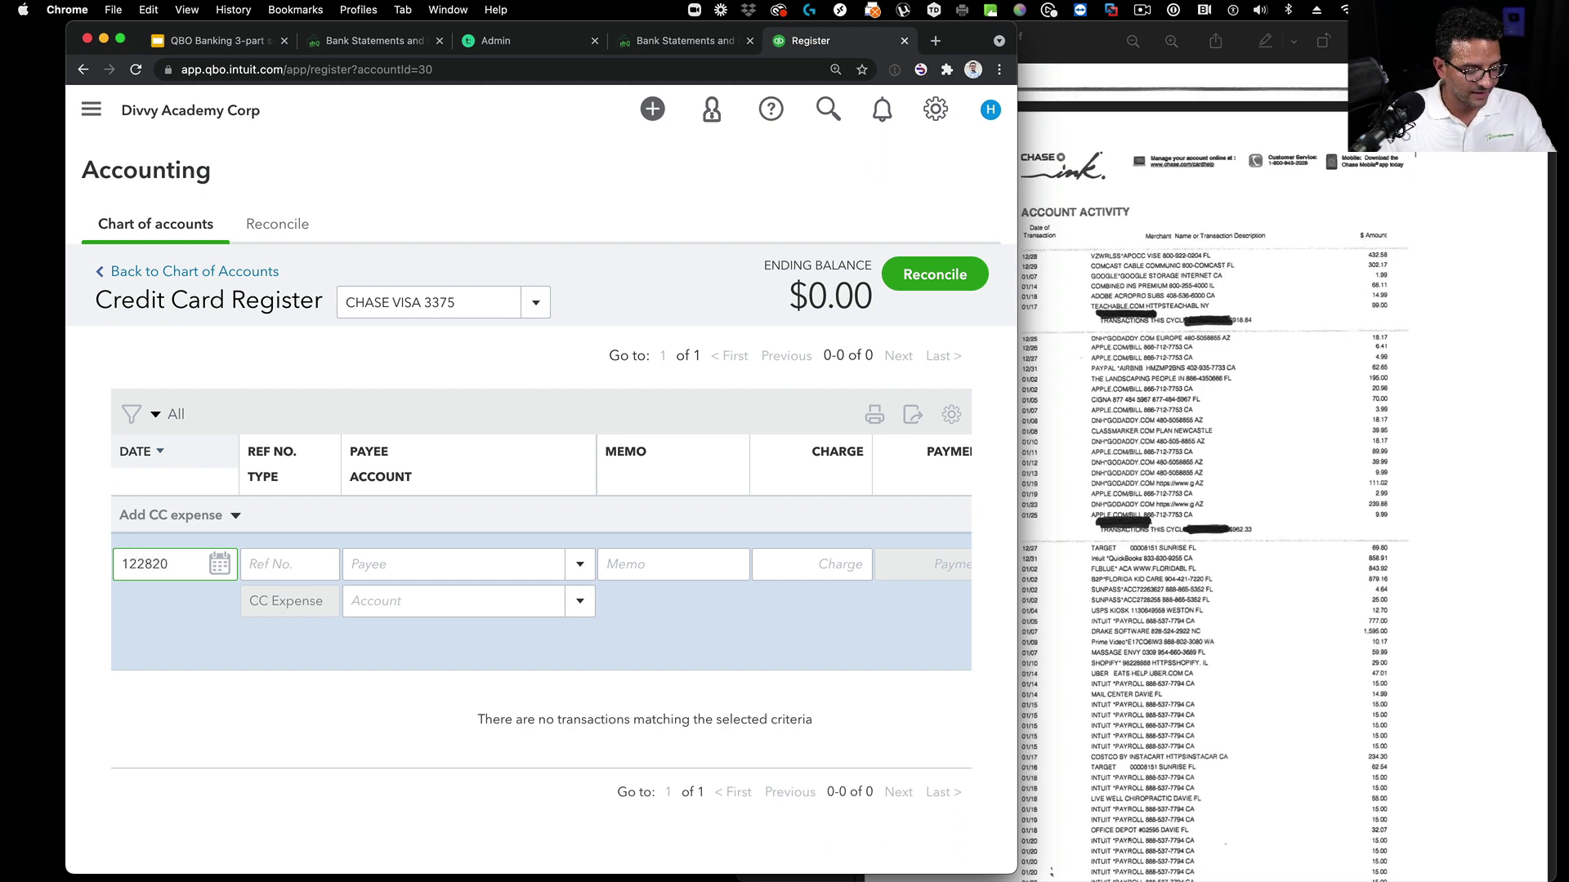
key("Tab")
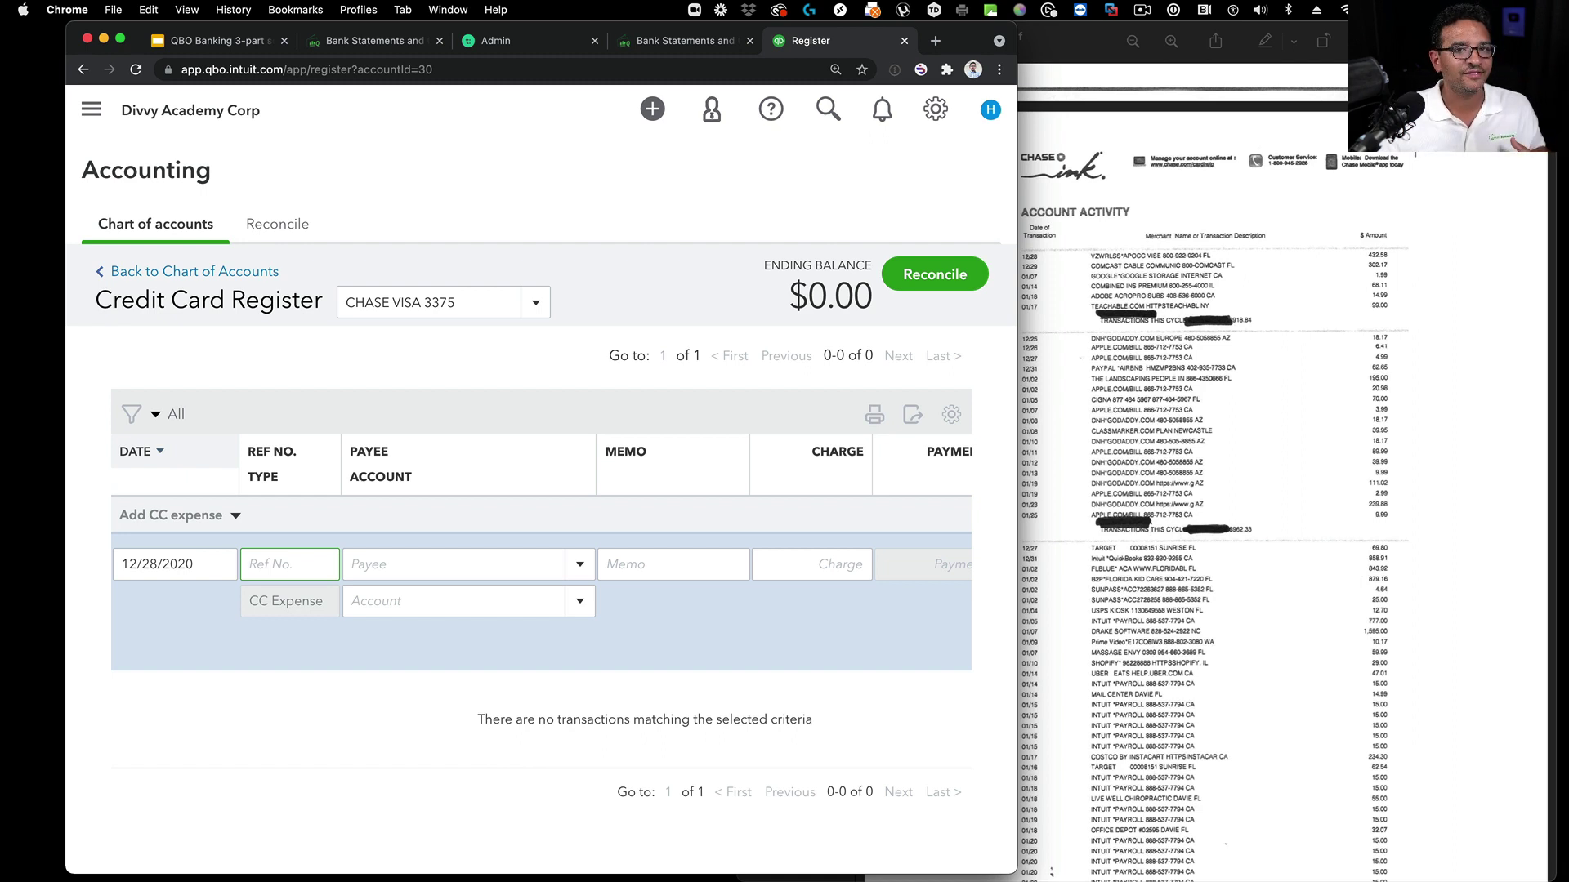
Step: Confirm the date by picking December 28, 2020 in the calendar
left_click(219, 566)
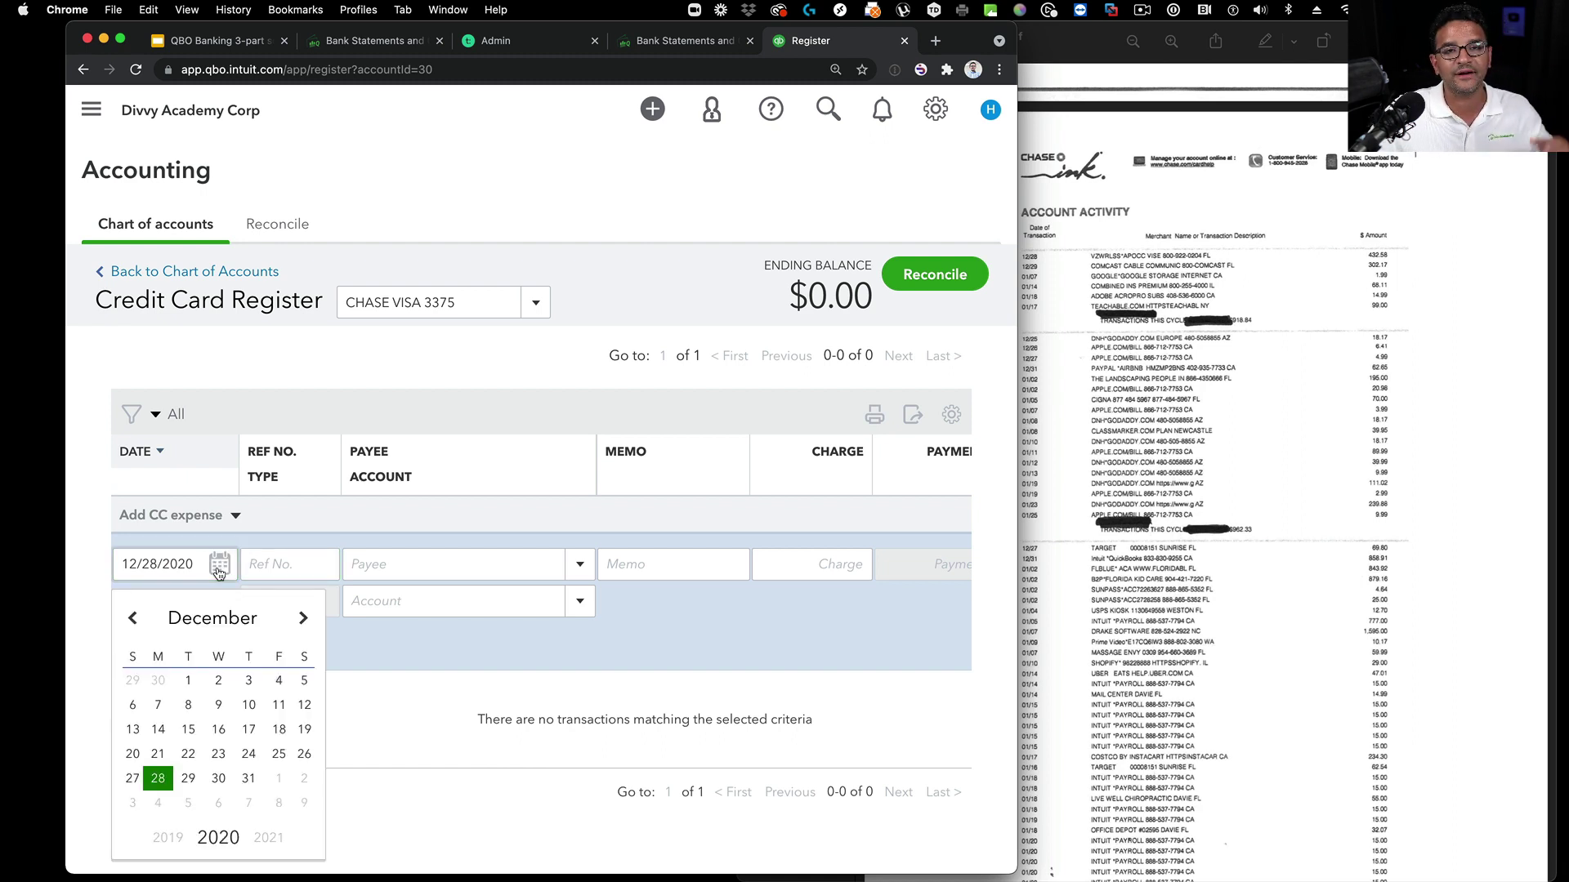
left_click(132, 617)
left_click(133, 617)
left_click(299, 621)
left_click(299, 621)
left_click(157, 778)
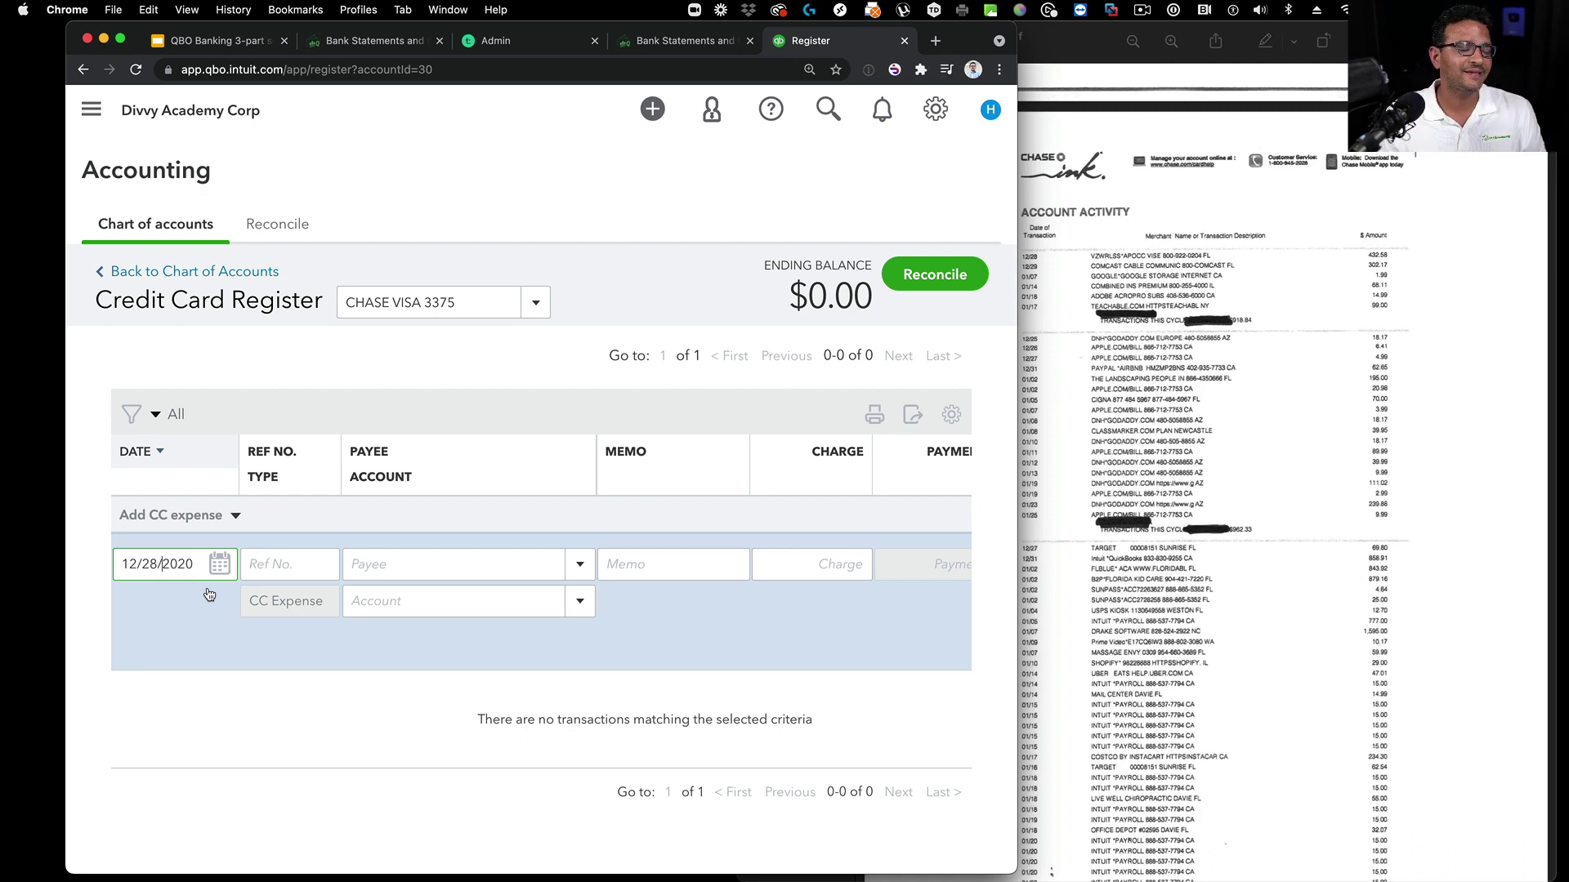
Step: Enter Verizon Wireless as the payee, saving it as a new vendor
key("Tab")
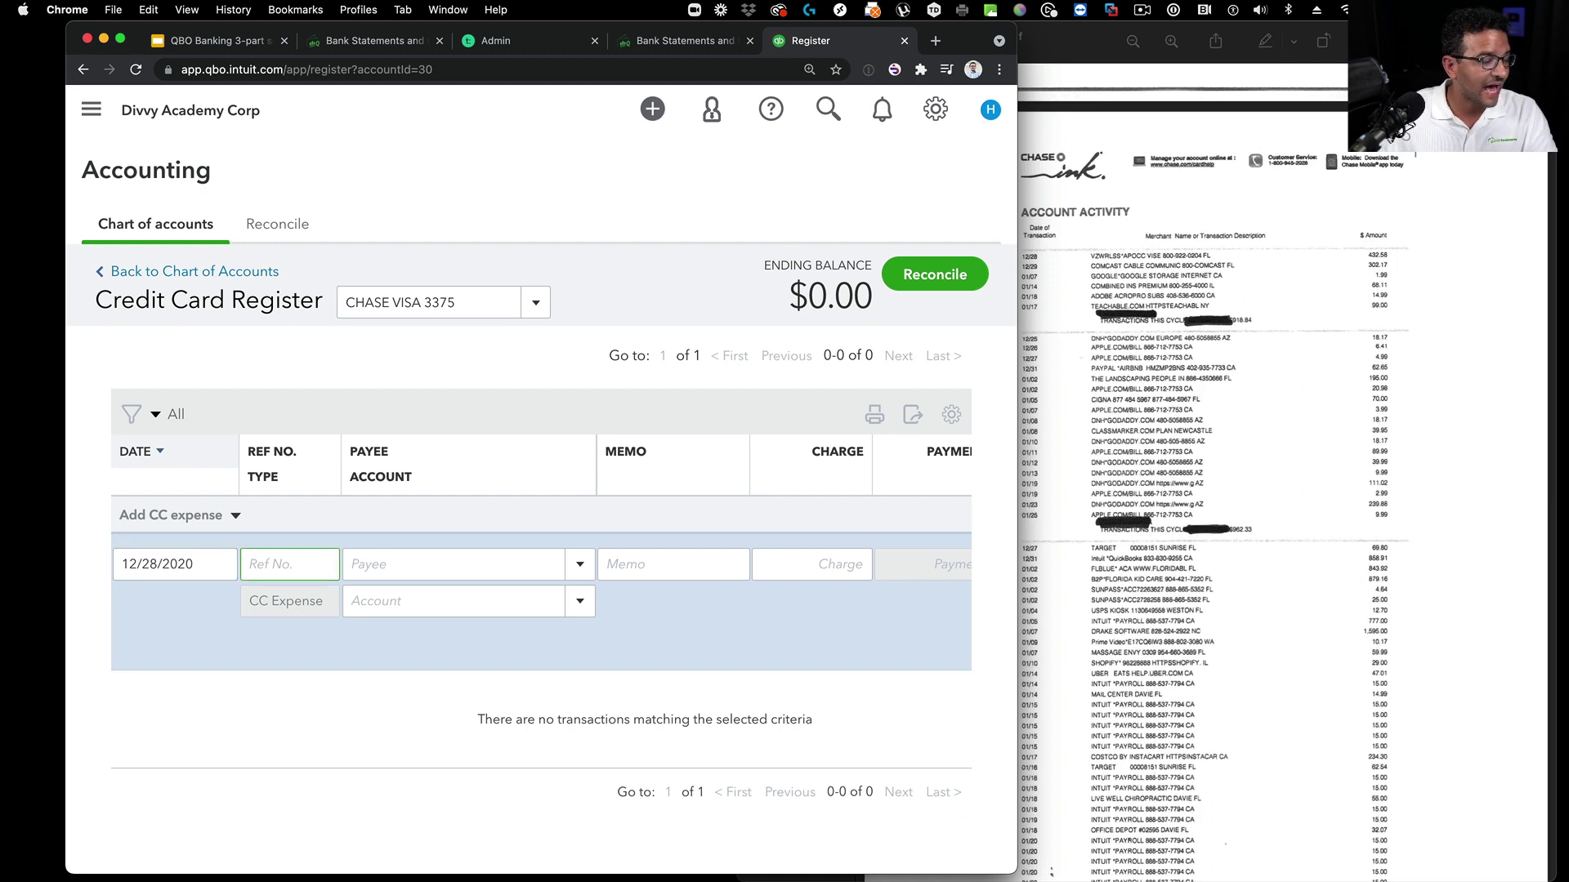
key("Tab")
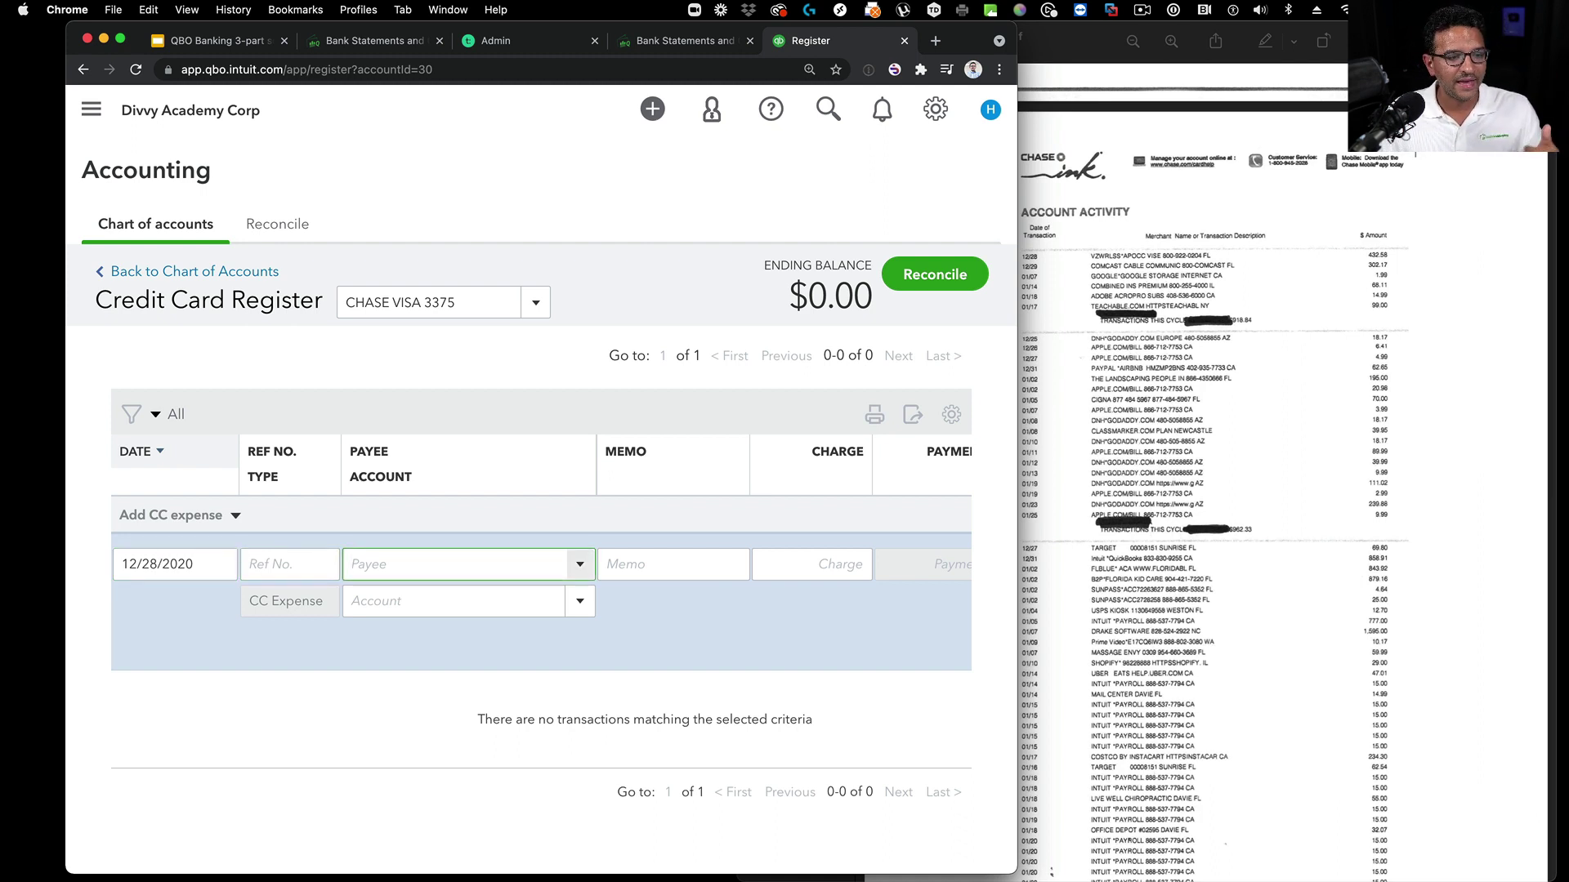
type("Veriz")
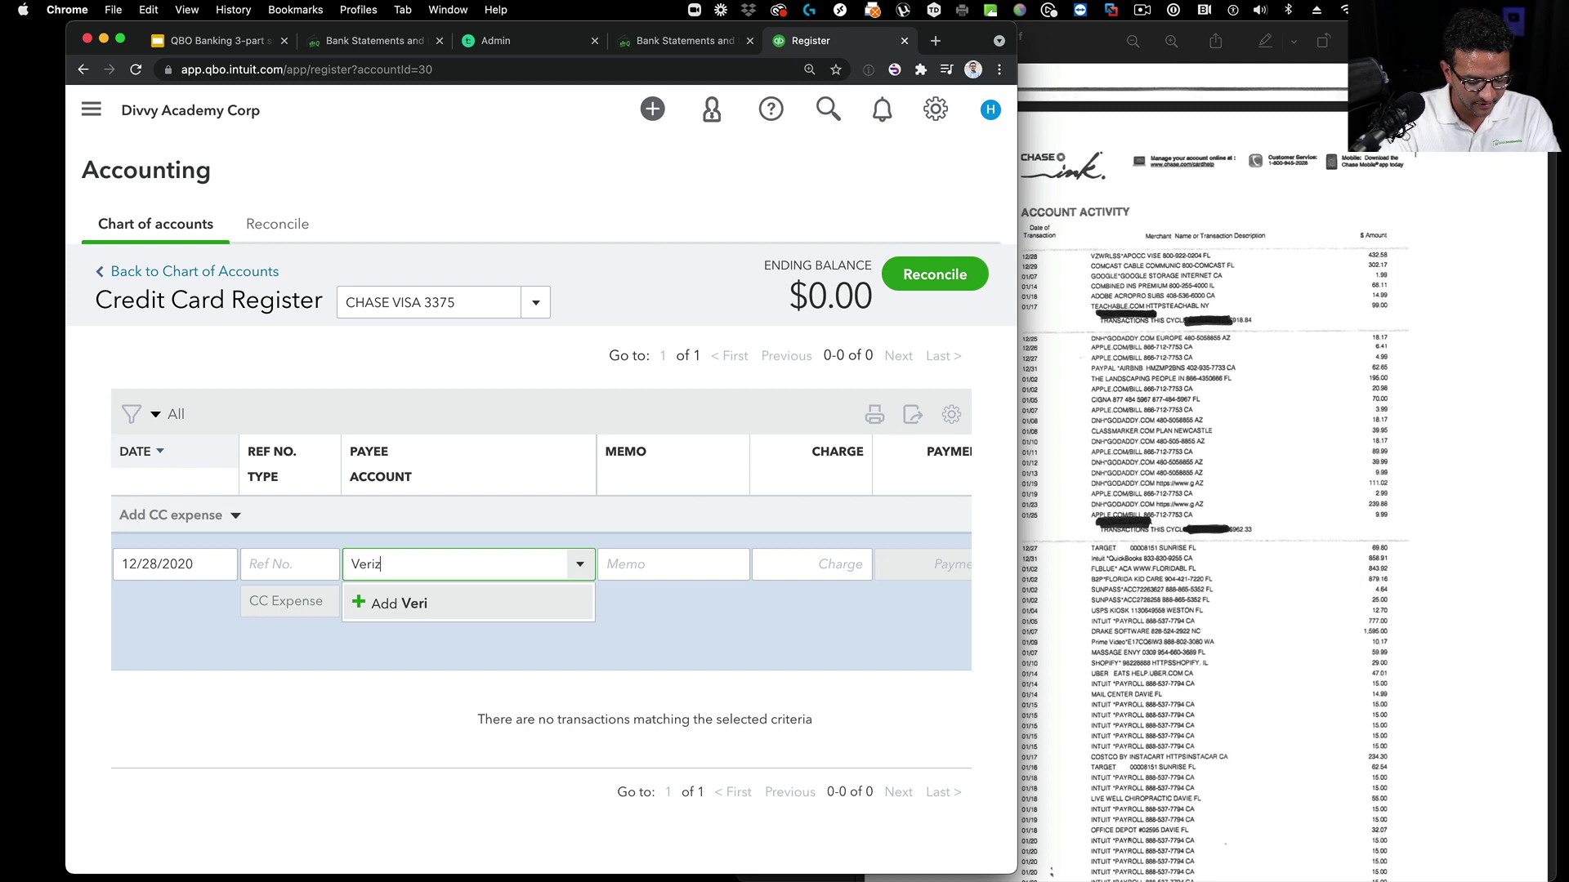
type("on Wireless")
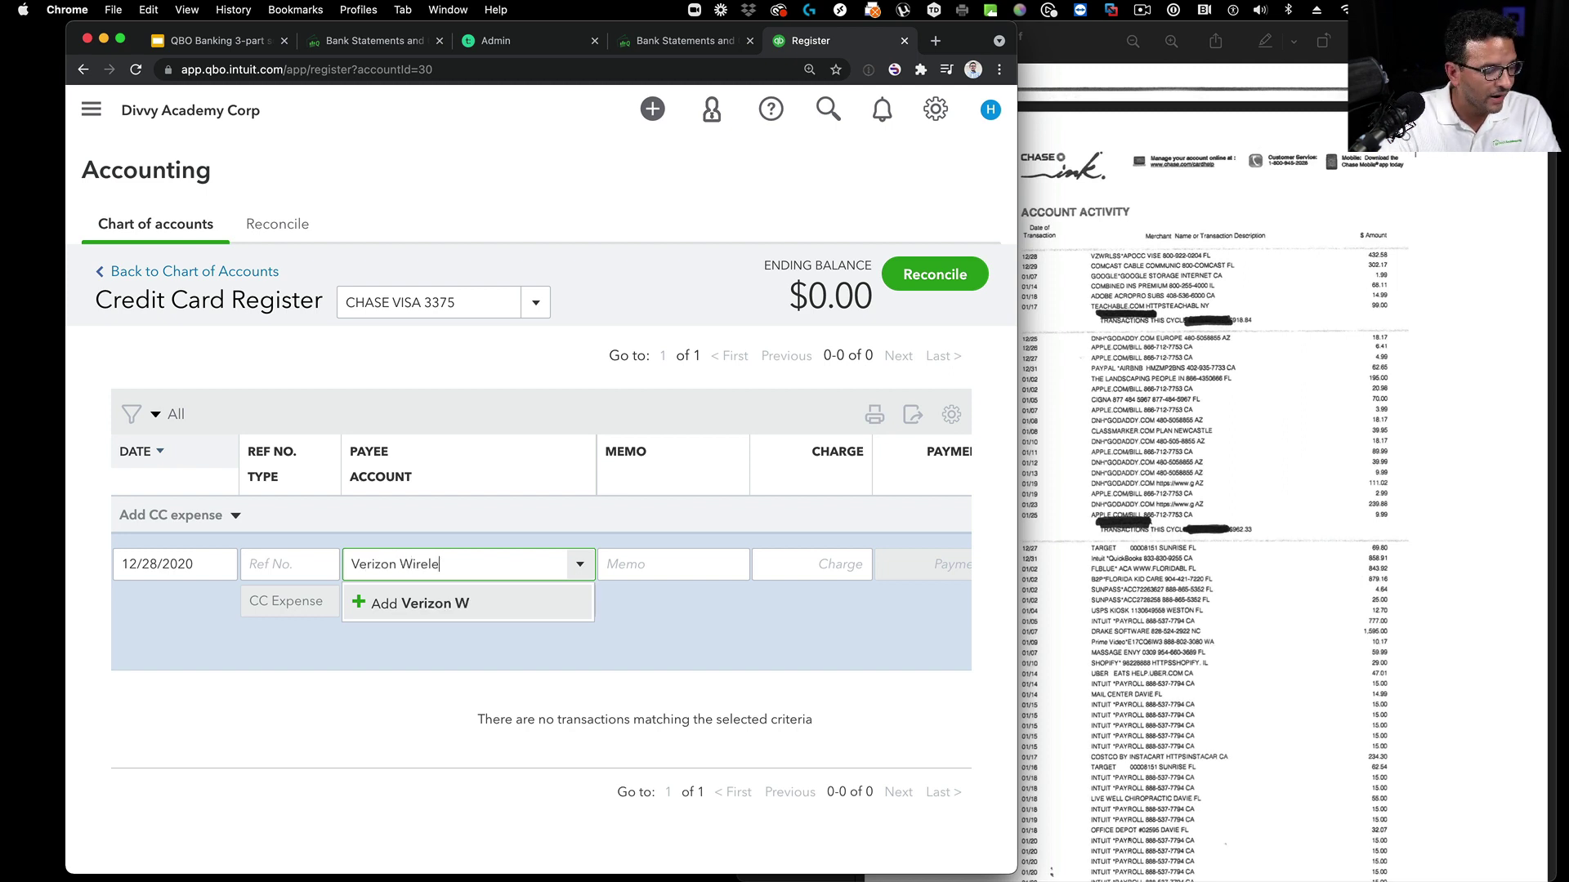
left_click(1245, 495)
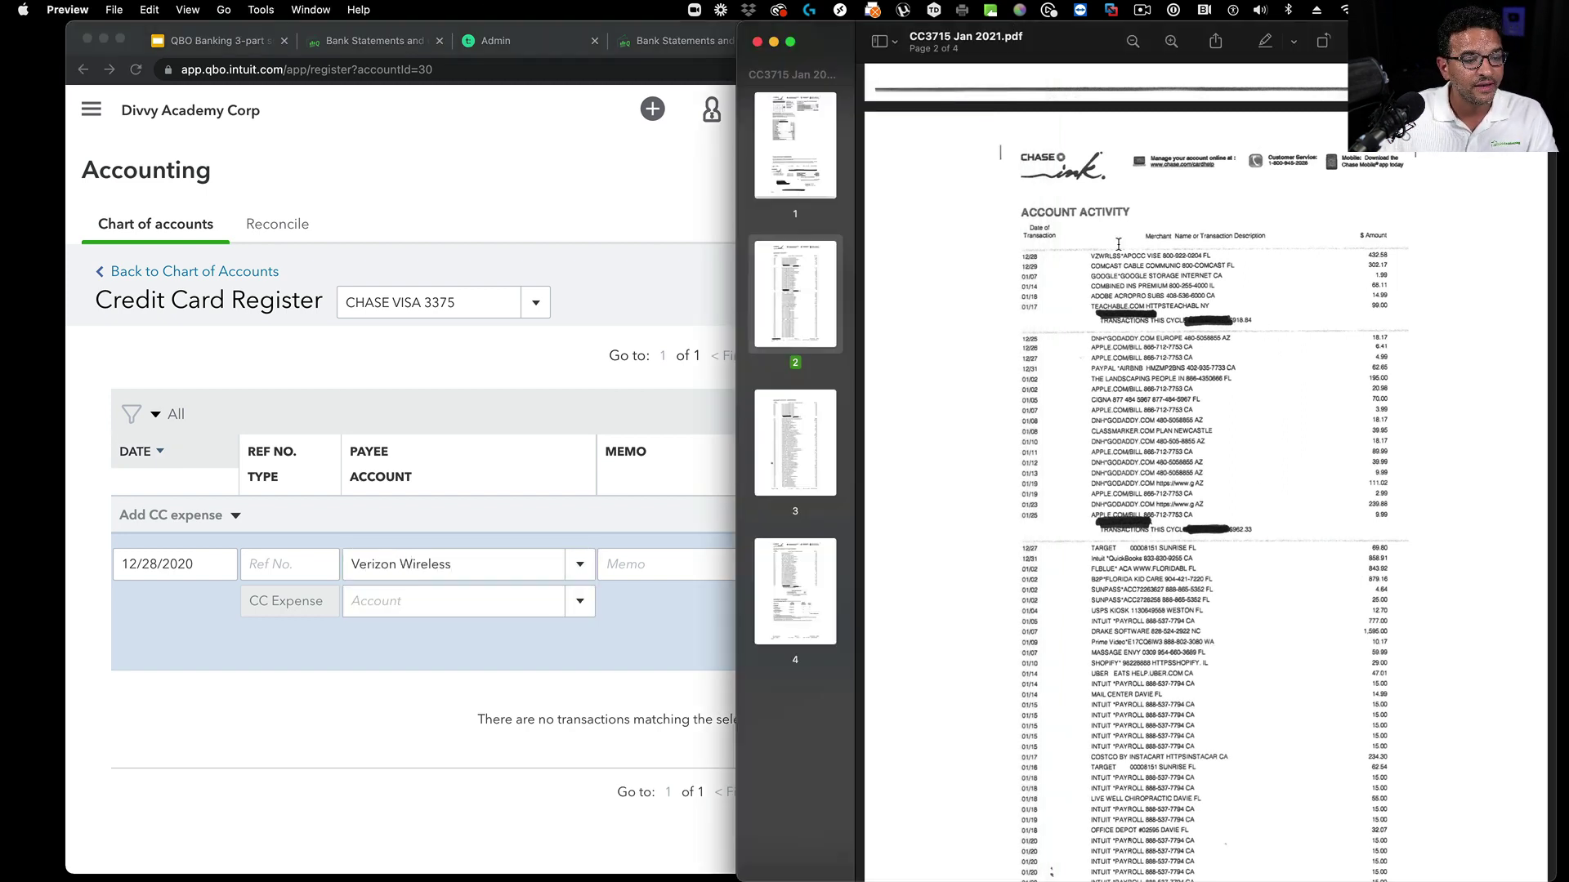
left_click(1173, 42)
left_click(1174, 43)
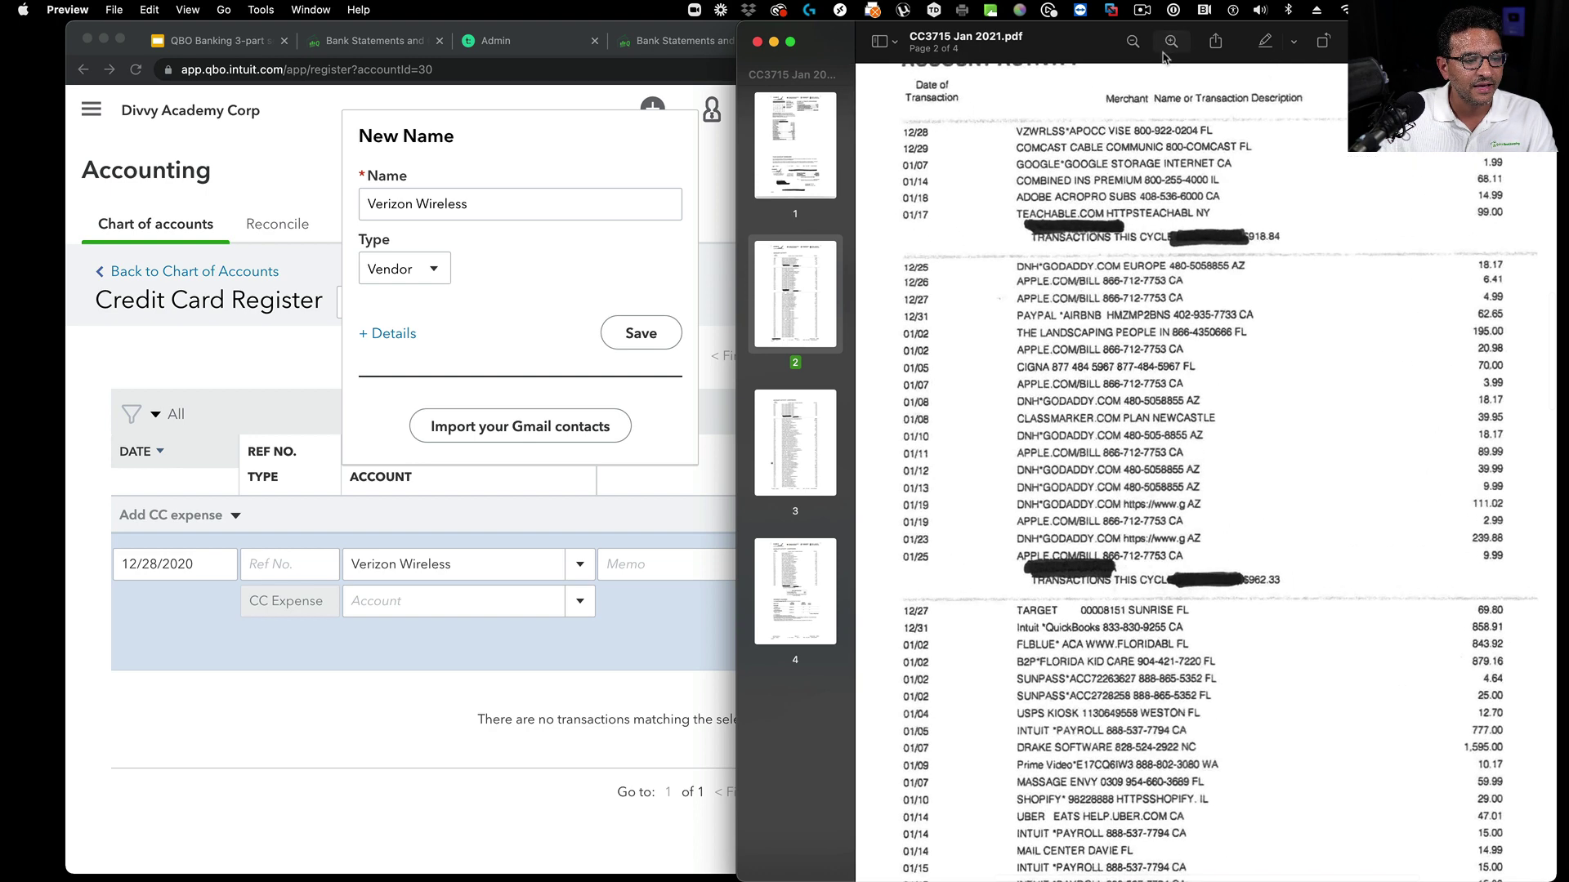
left_click(1173, 42)
scroll(1132, 211, "up", 5)
scroll(1132, 211, "left", 2)
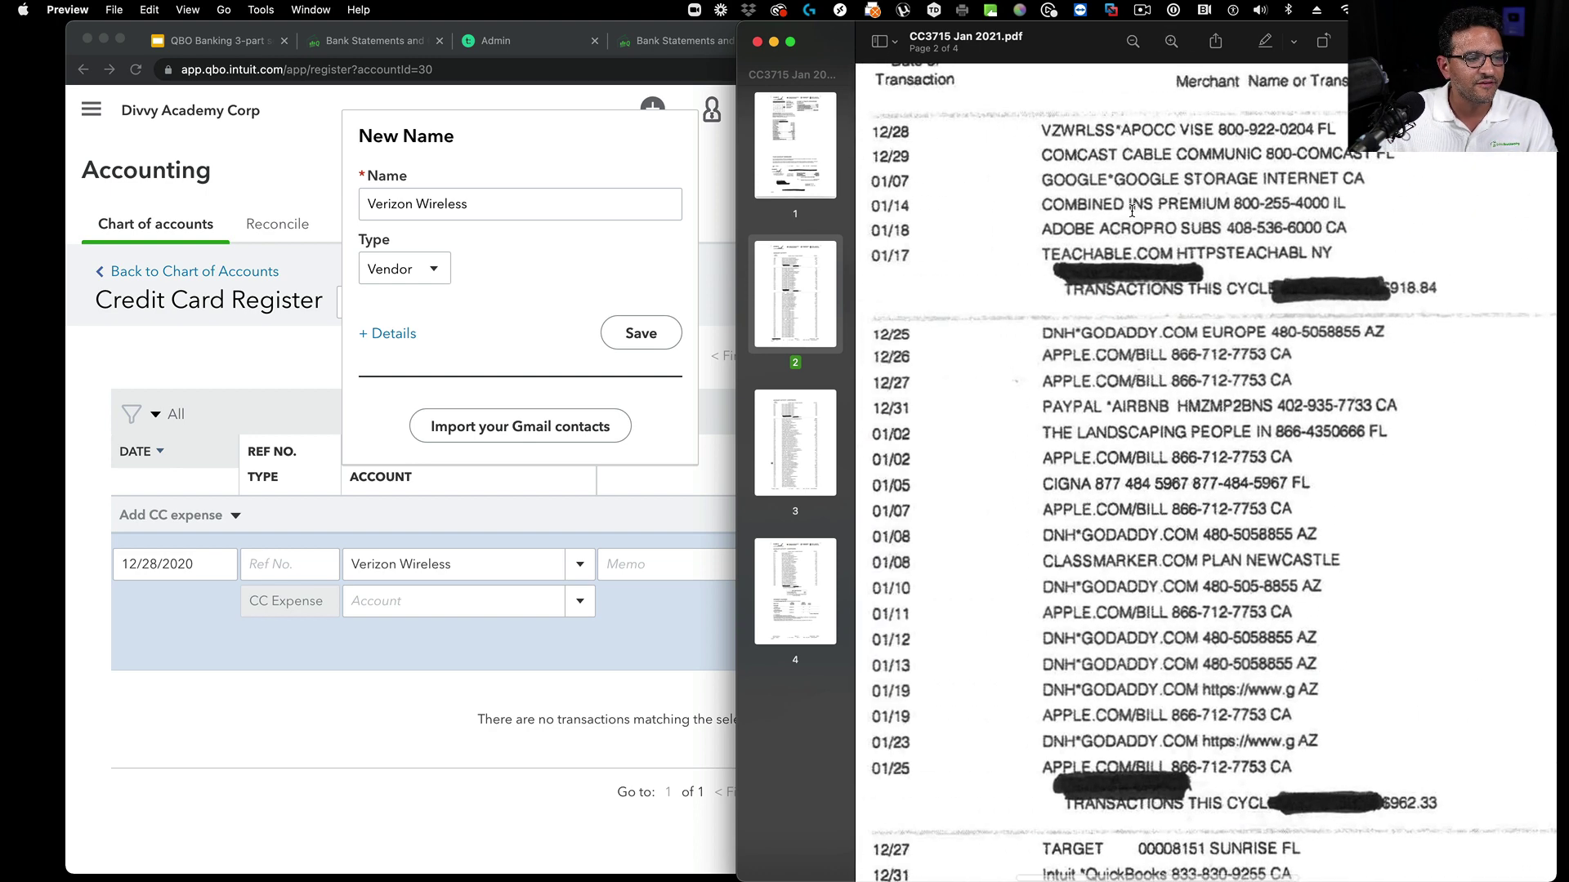
key("grave")
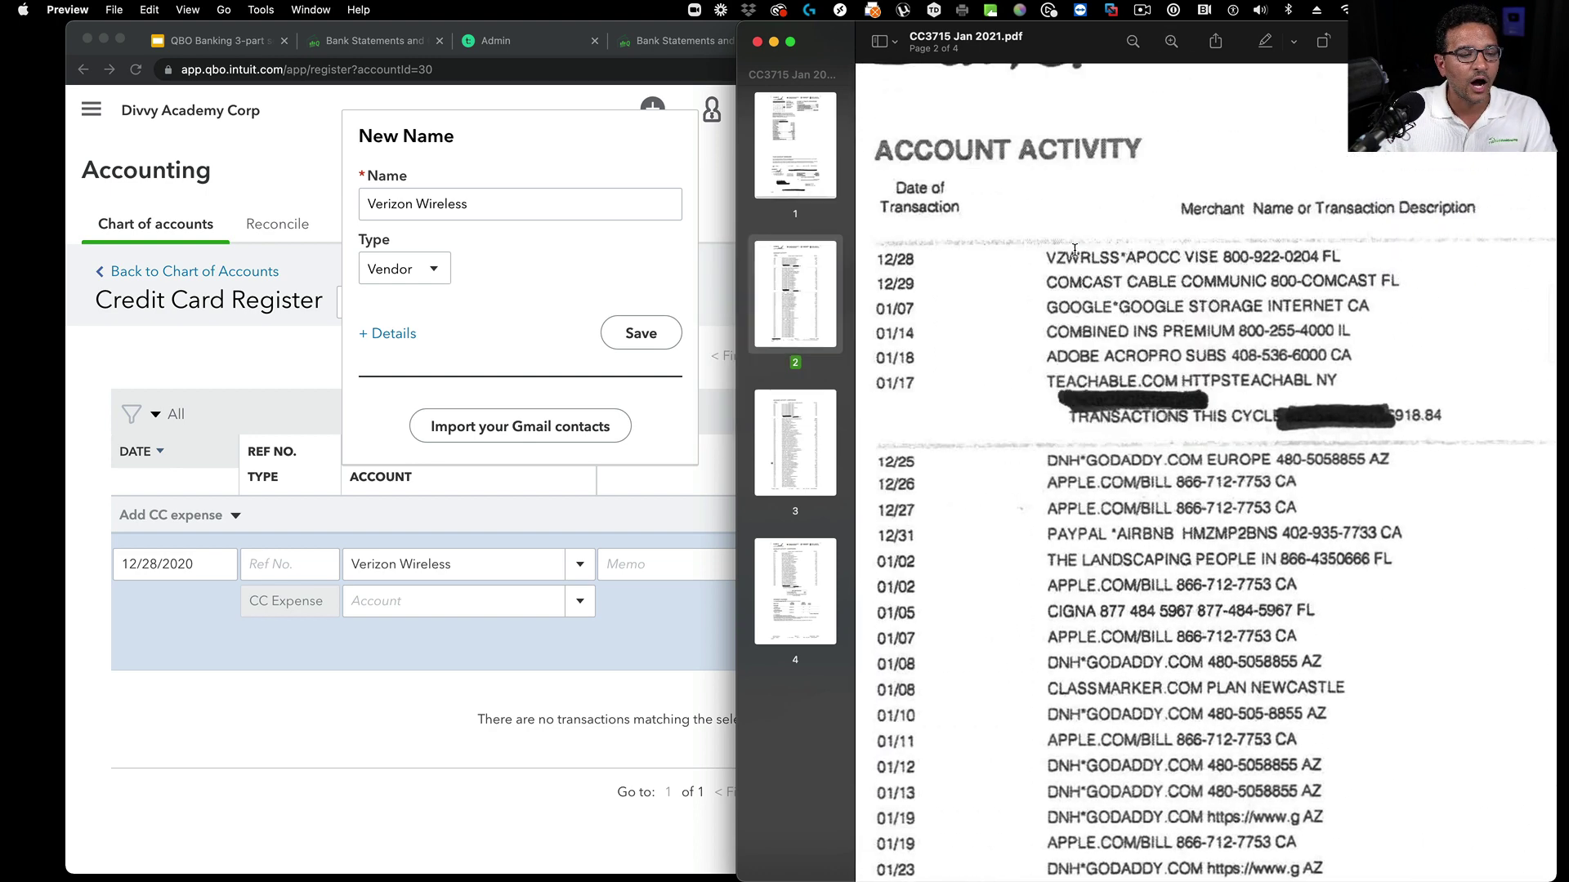
left_click(549, 316)
left_click(637, 334)
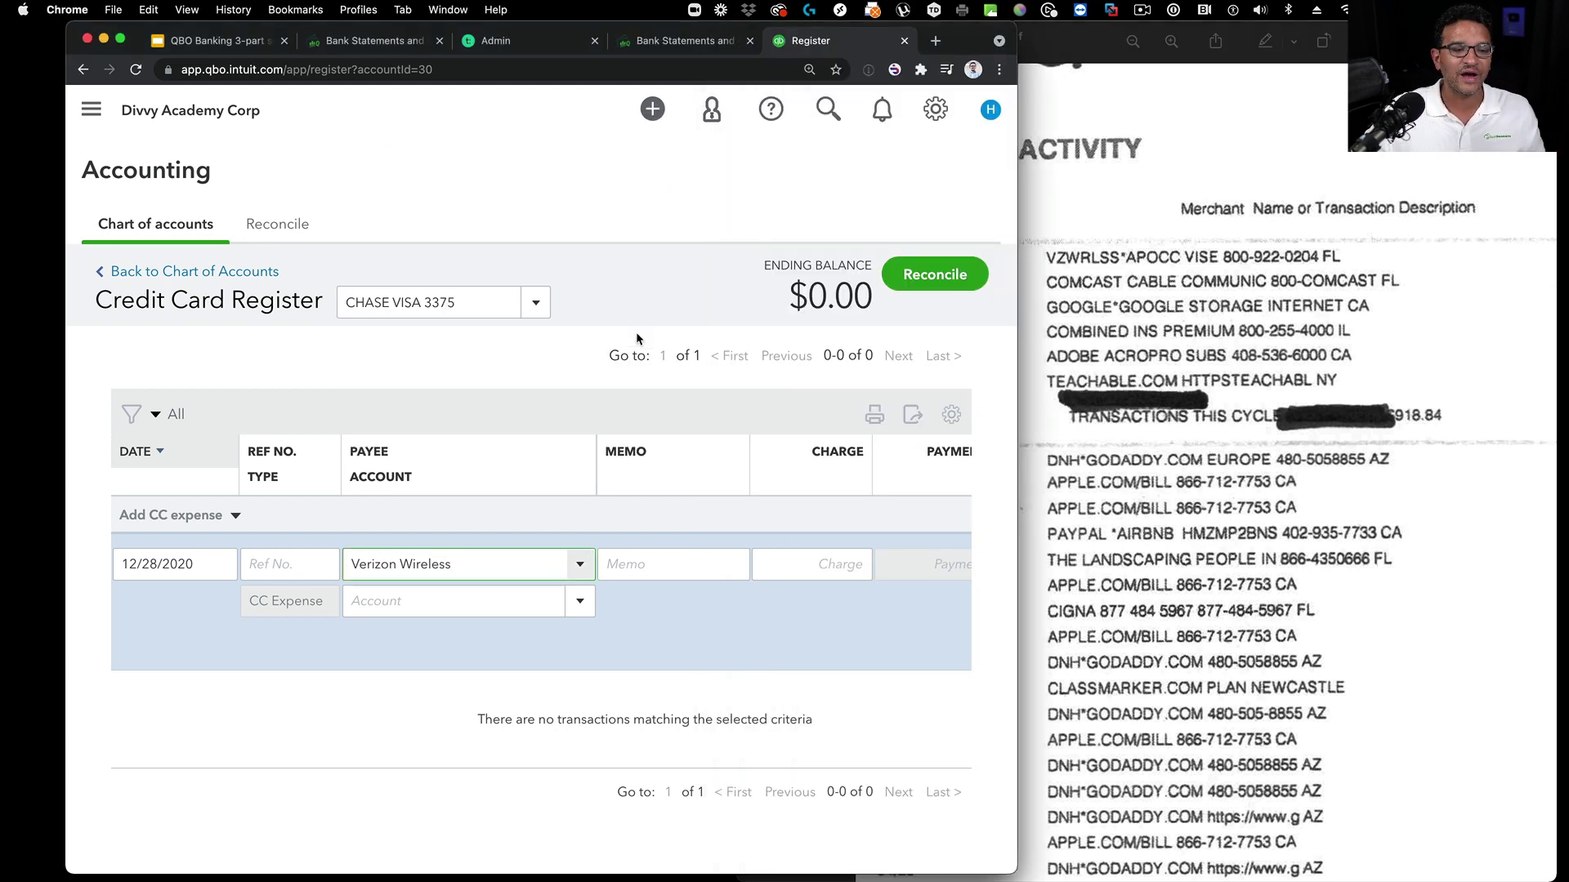
Step: Bring statement page 2 forward and fit it to the window width
scroll(1253, 384, "left", 5)
scroll(1252, 384, "right", 4)
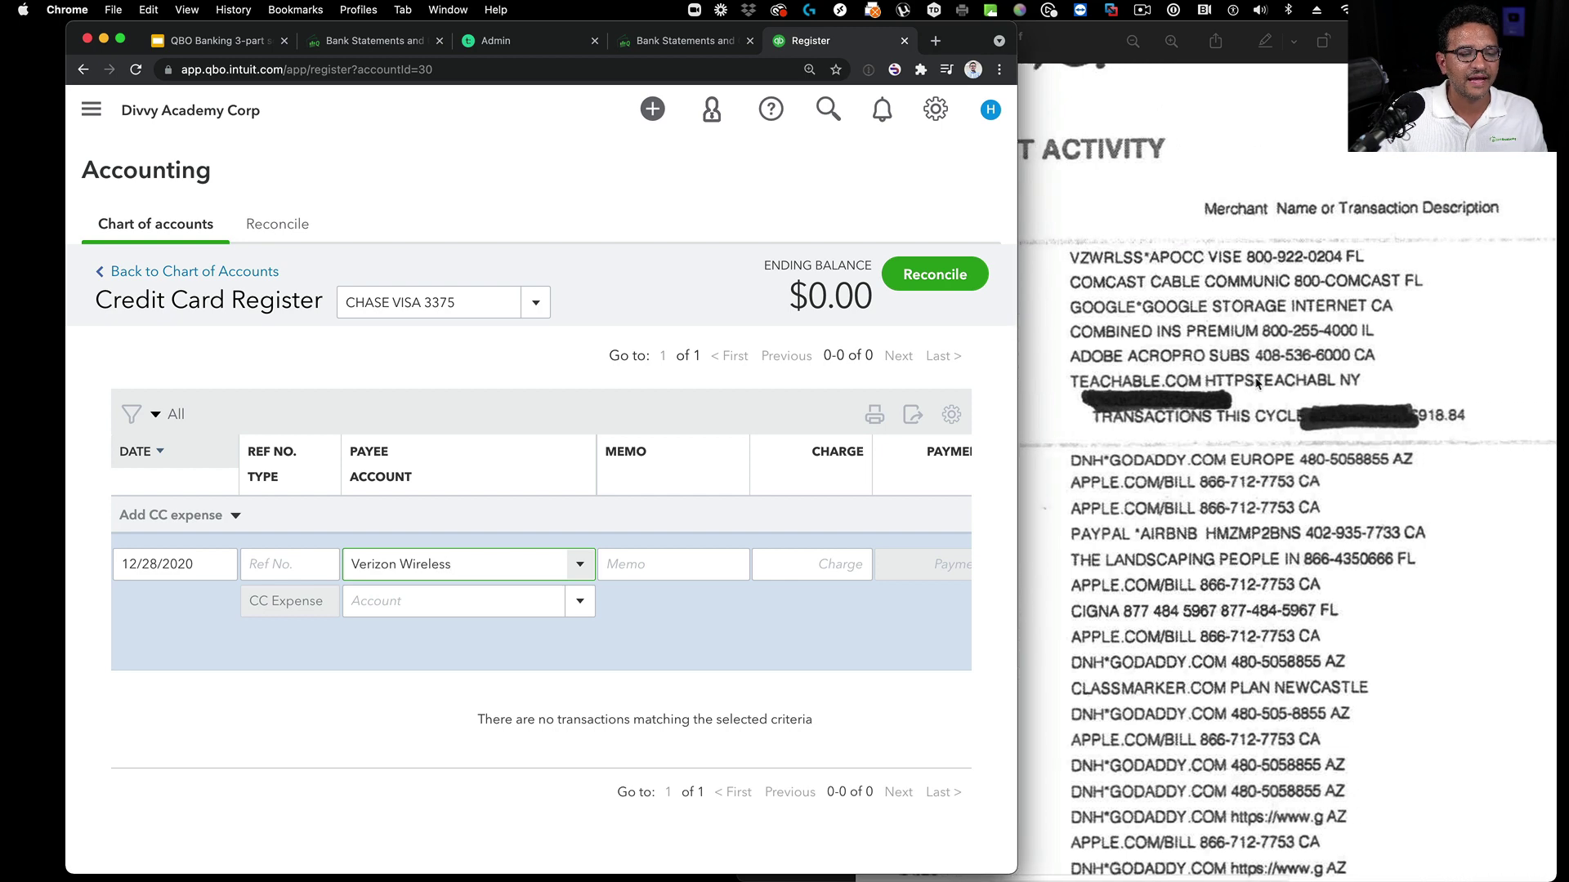
scroll(1250, 384, "right", 5)
scroll(1250, 384, "left", 4)
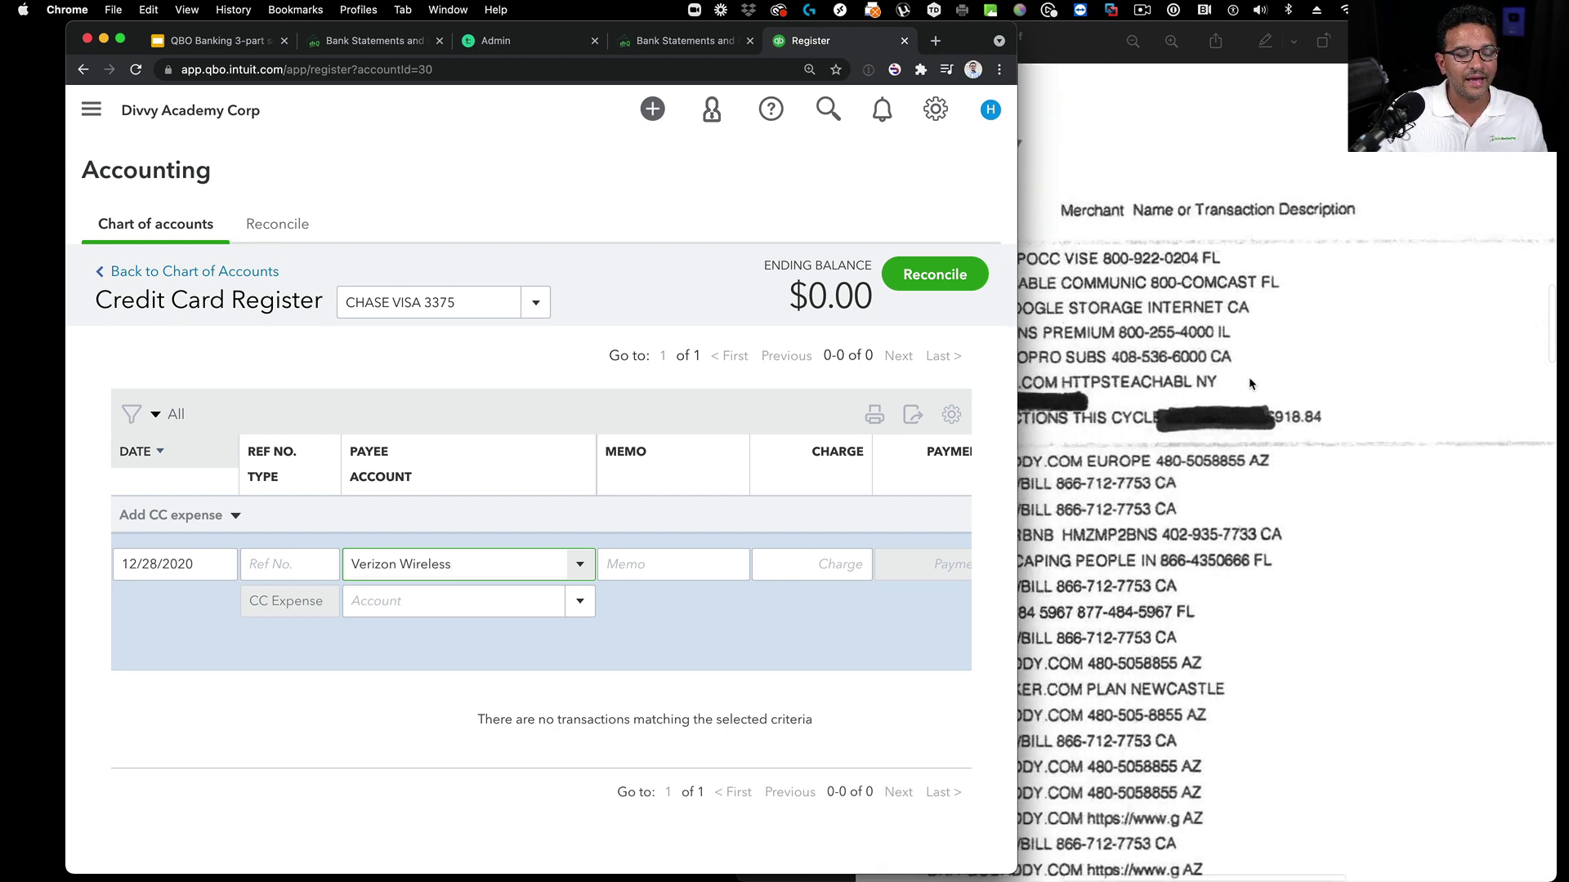
left_click(1250, 384)
scroll(1001, 284, "left", 1)
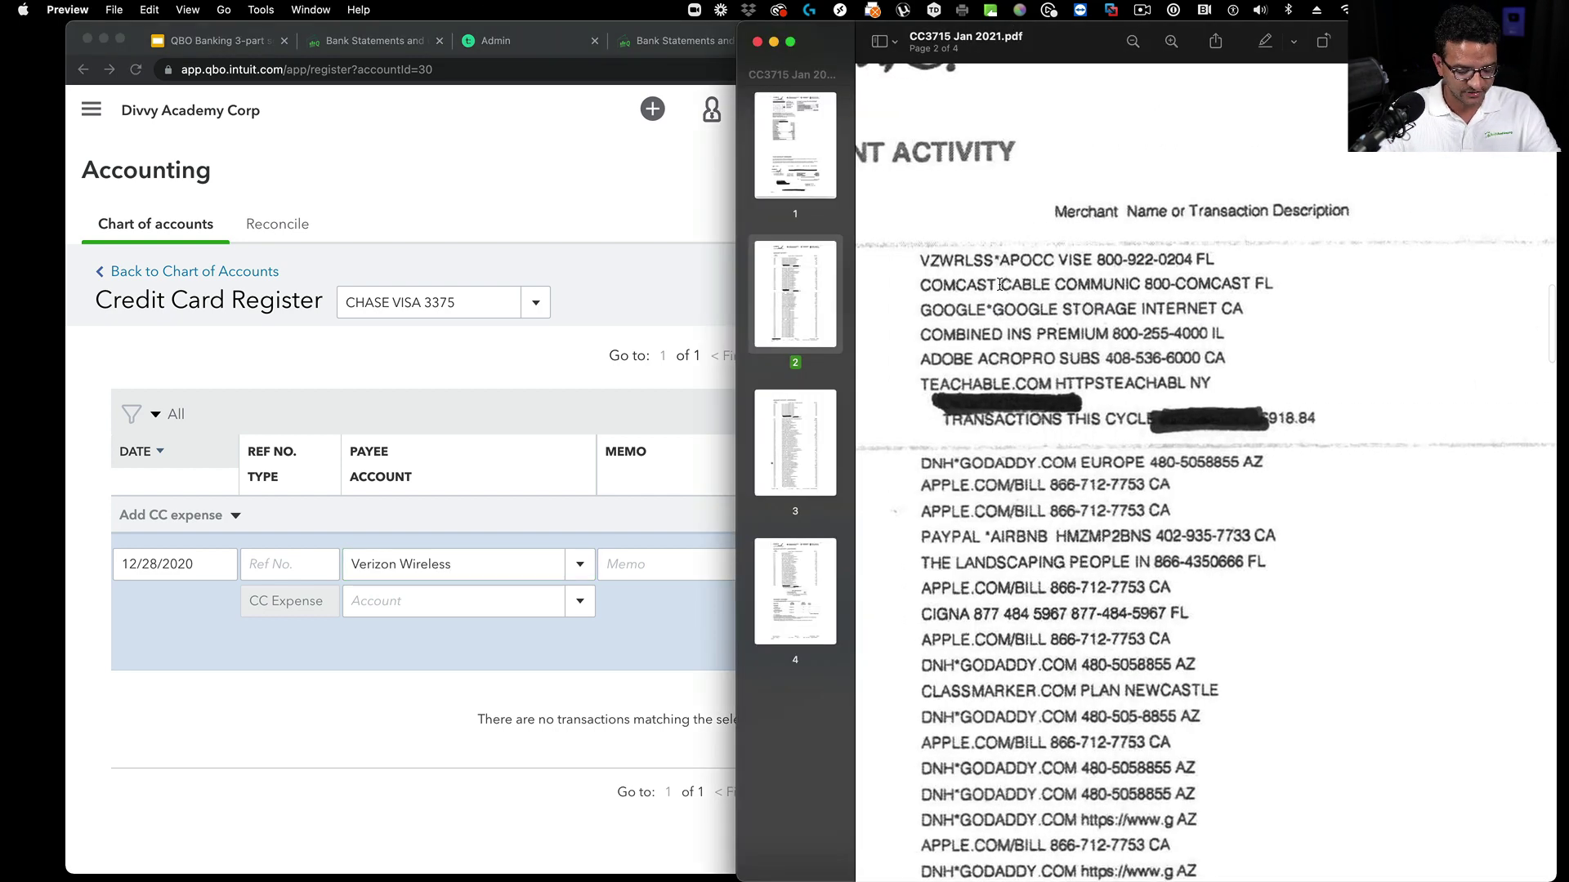
key("super+9")
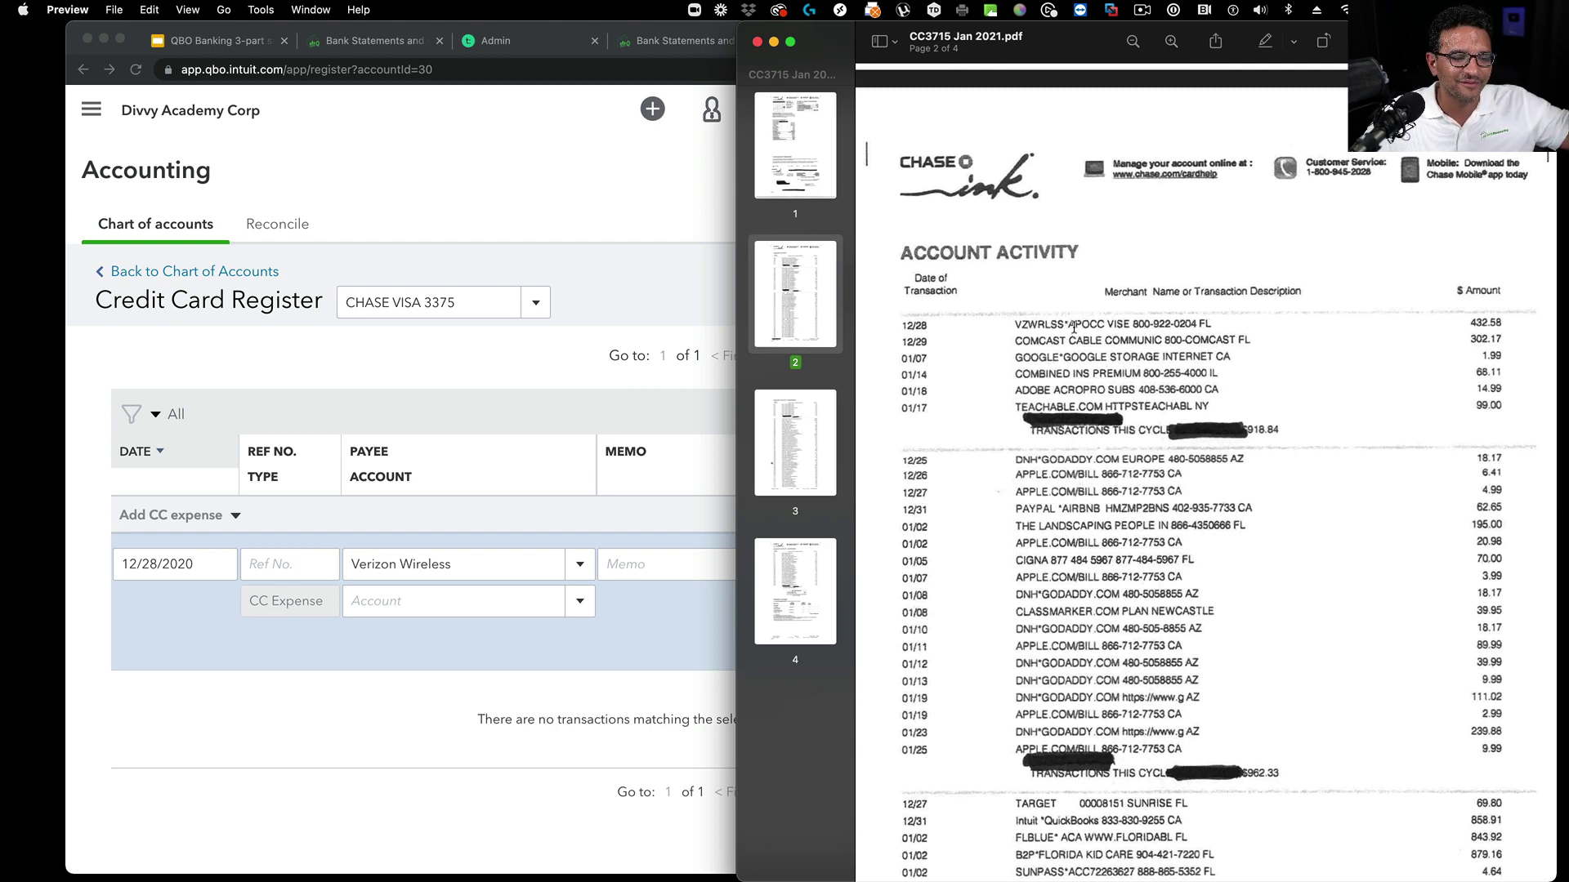
Step: Enter a 432.58 charge on the Verizon Wireless expense
left_click(605, 377)
key("Tab")
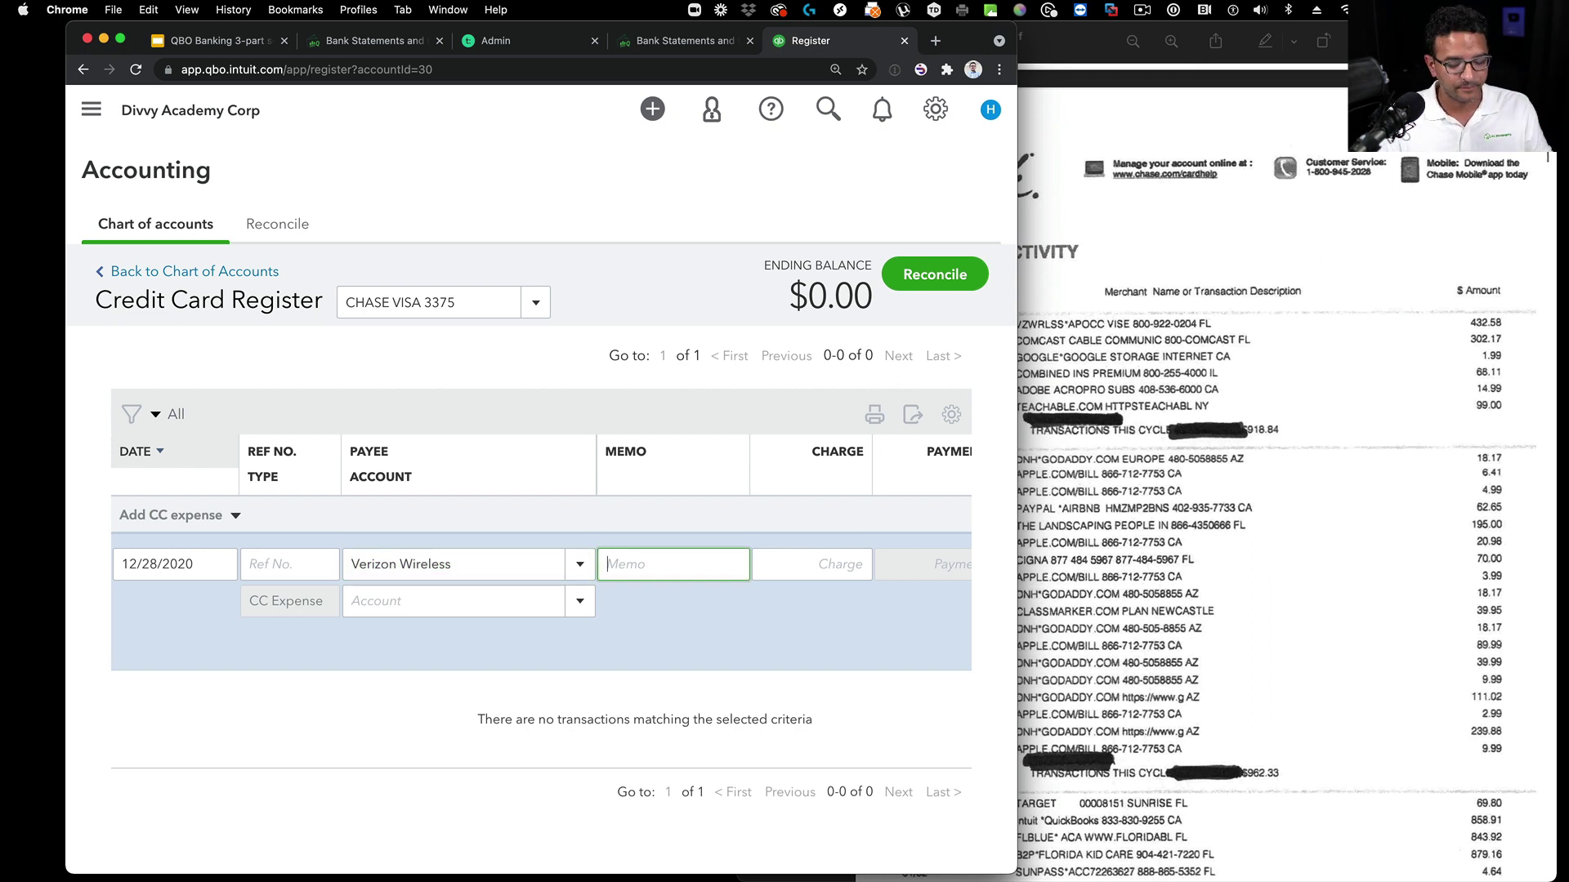
key("Tab")
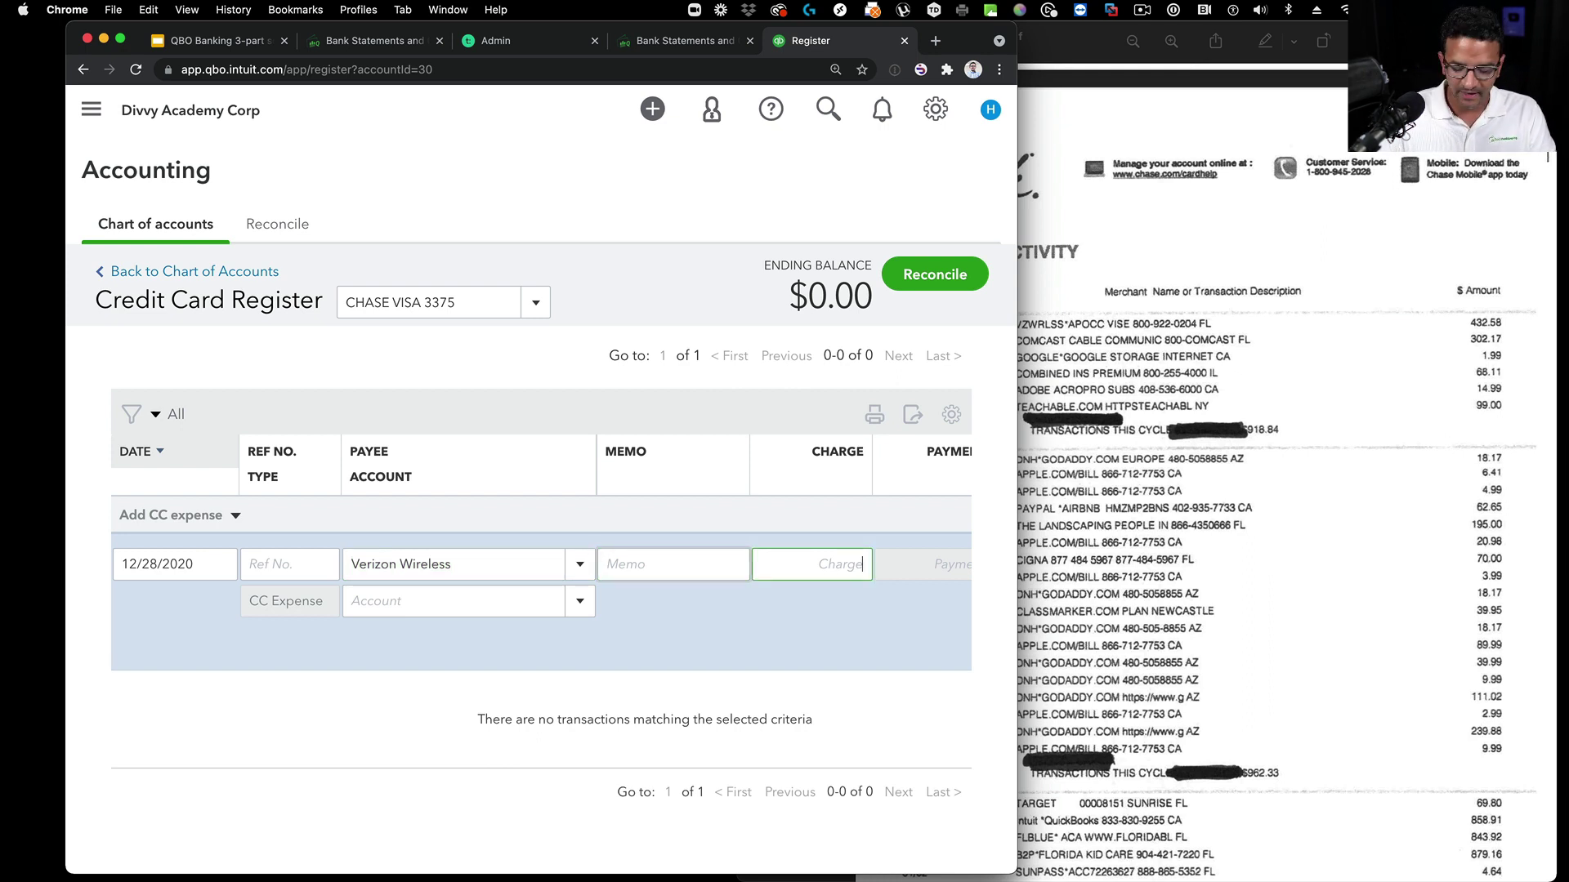
type("432.58")
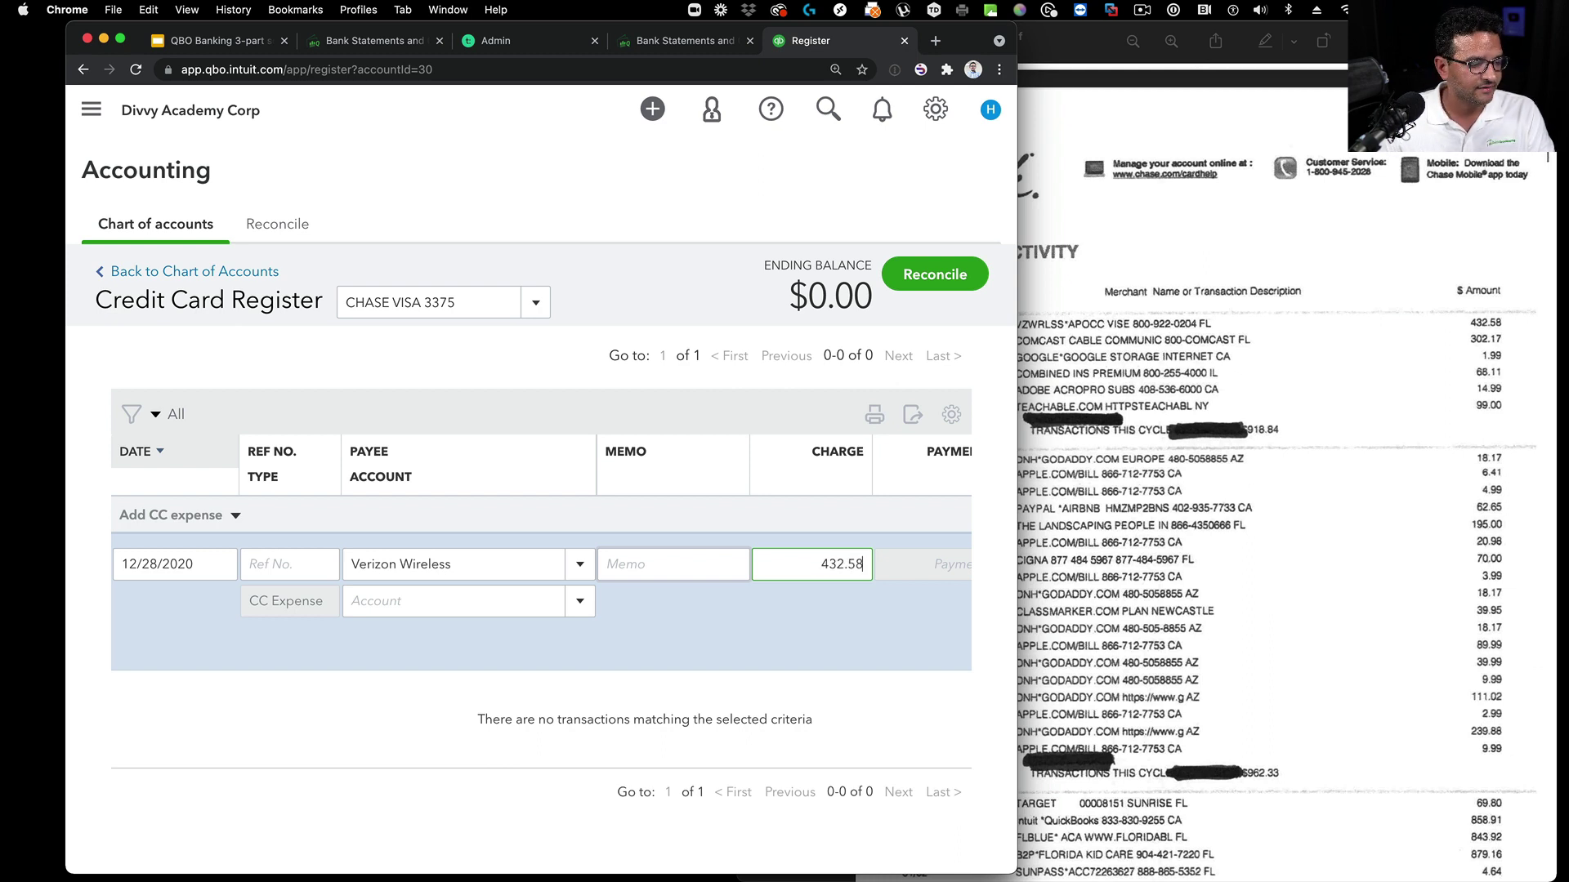
key("Tab")
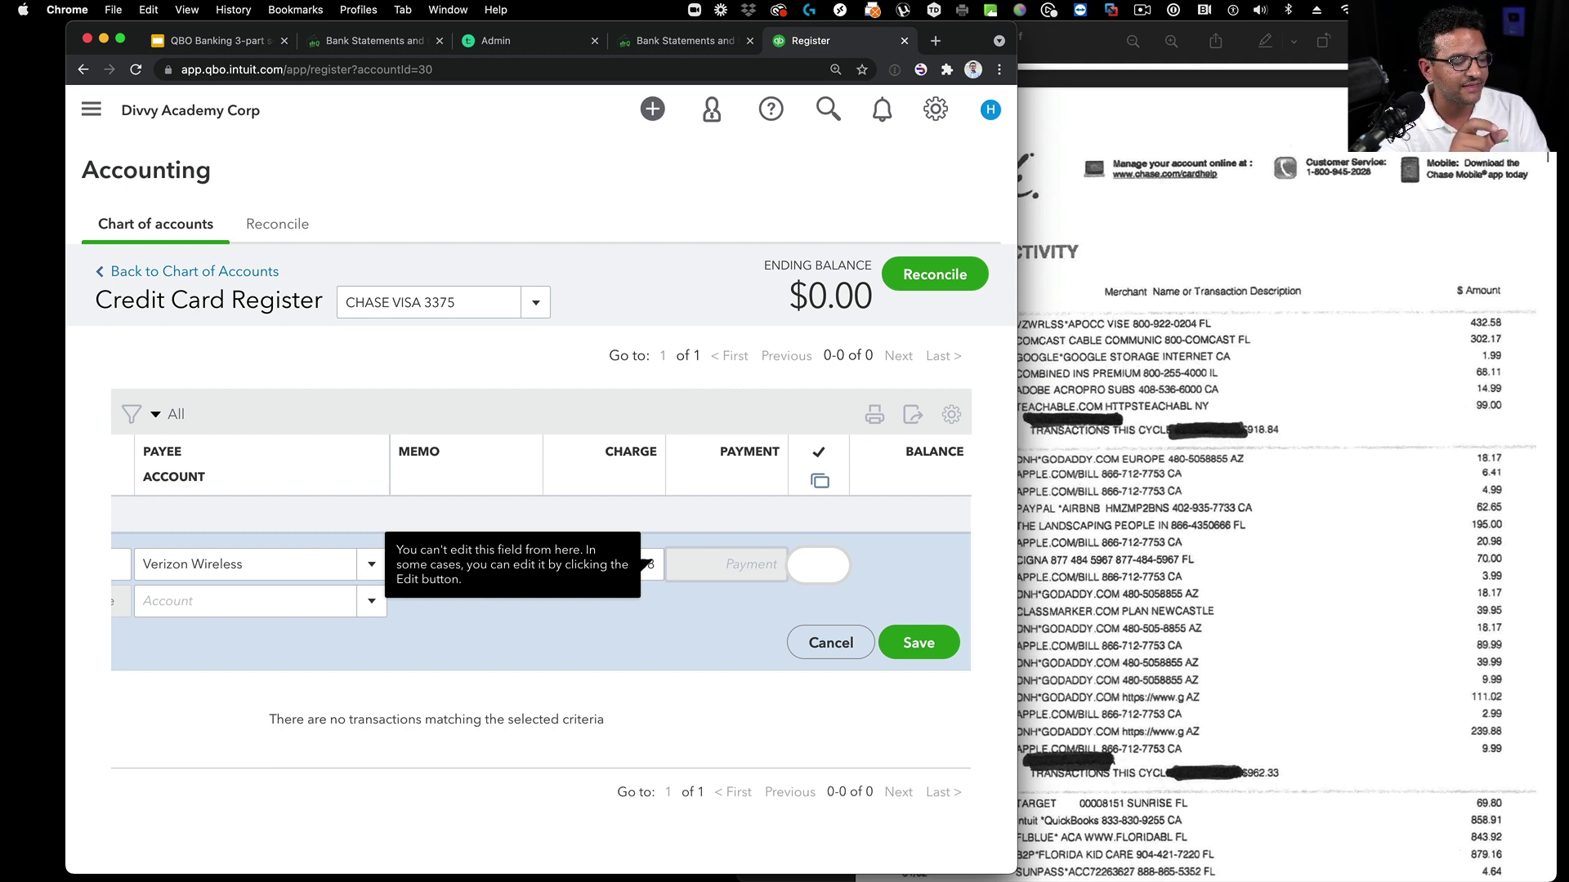
Step: Type 'Telephone Expense' in the account field and add it as a new account
key("Tab")
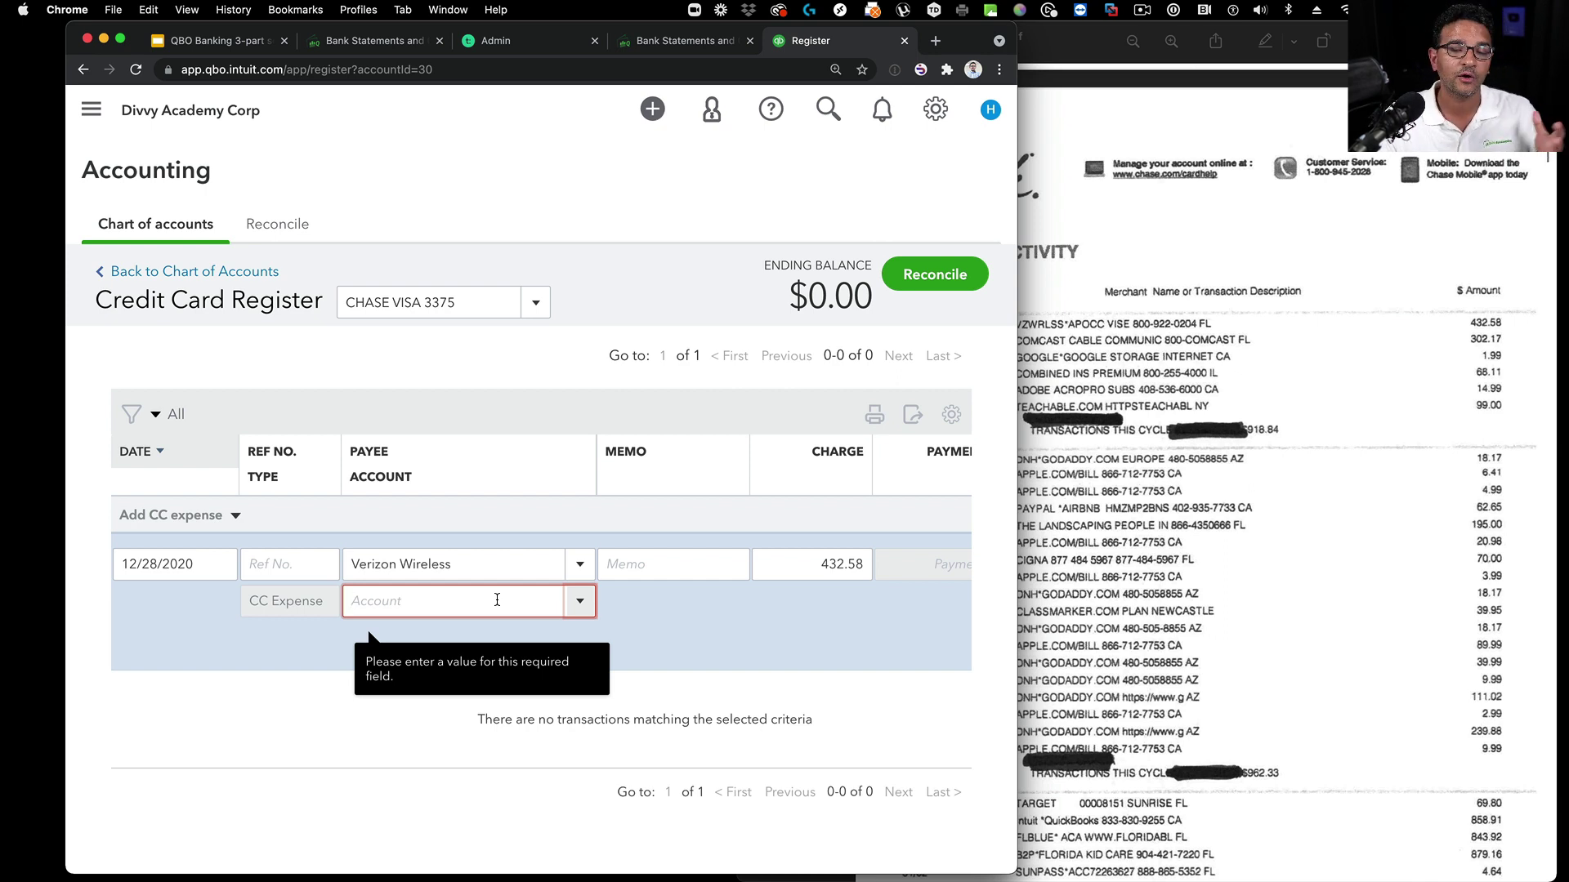
type("Tele")
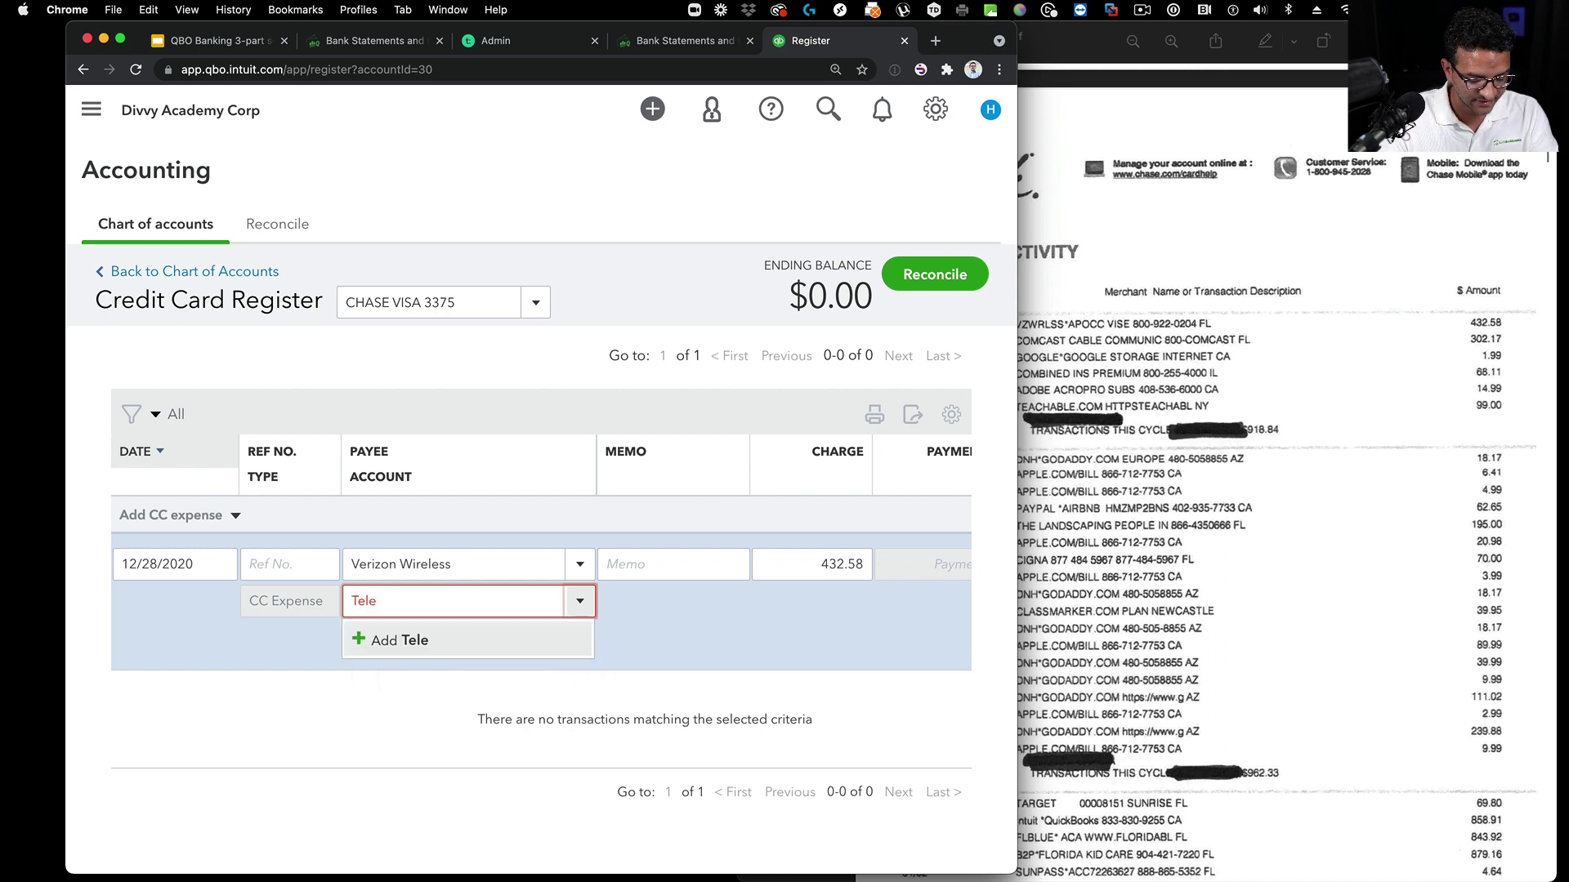
type("fone")
key("BackSpace")
key("BackSpace")
key("BackSpace")
key("BackSpace")
type("p")
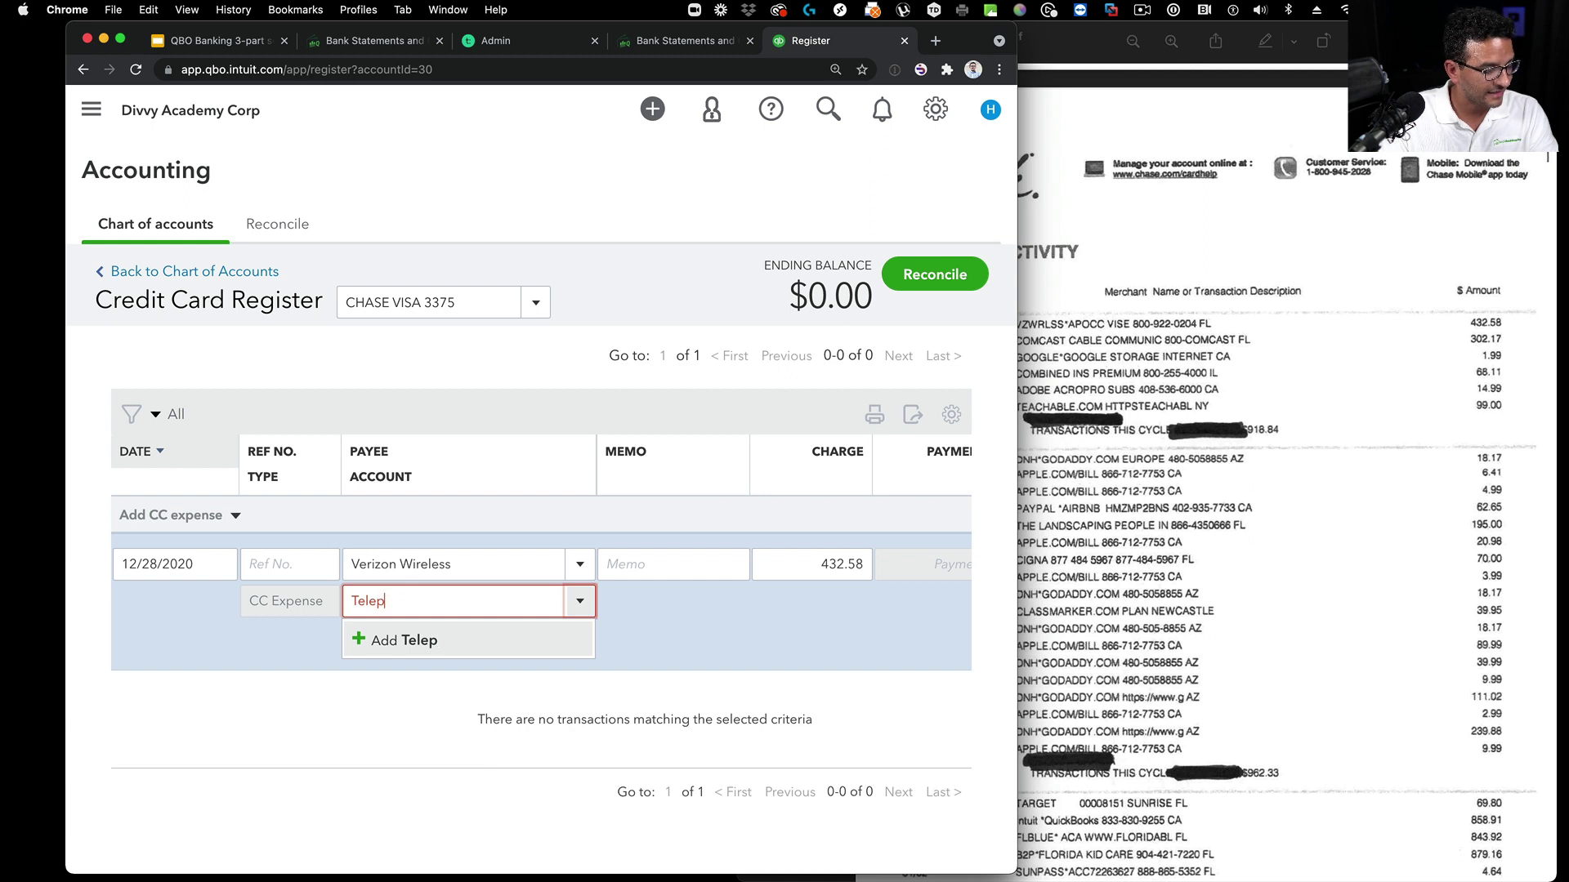
type("hone Ele")
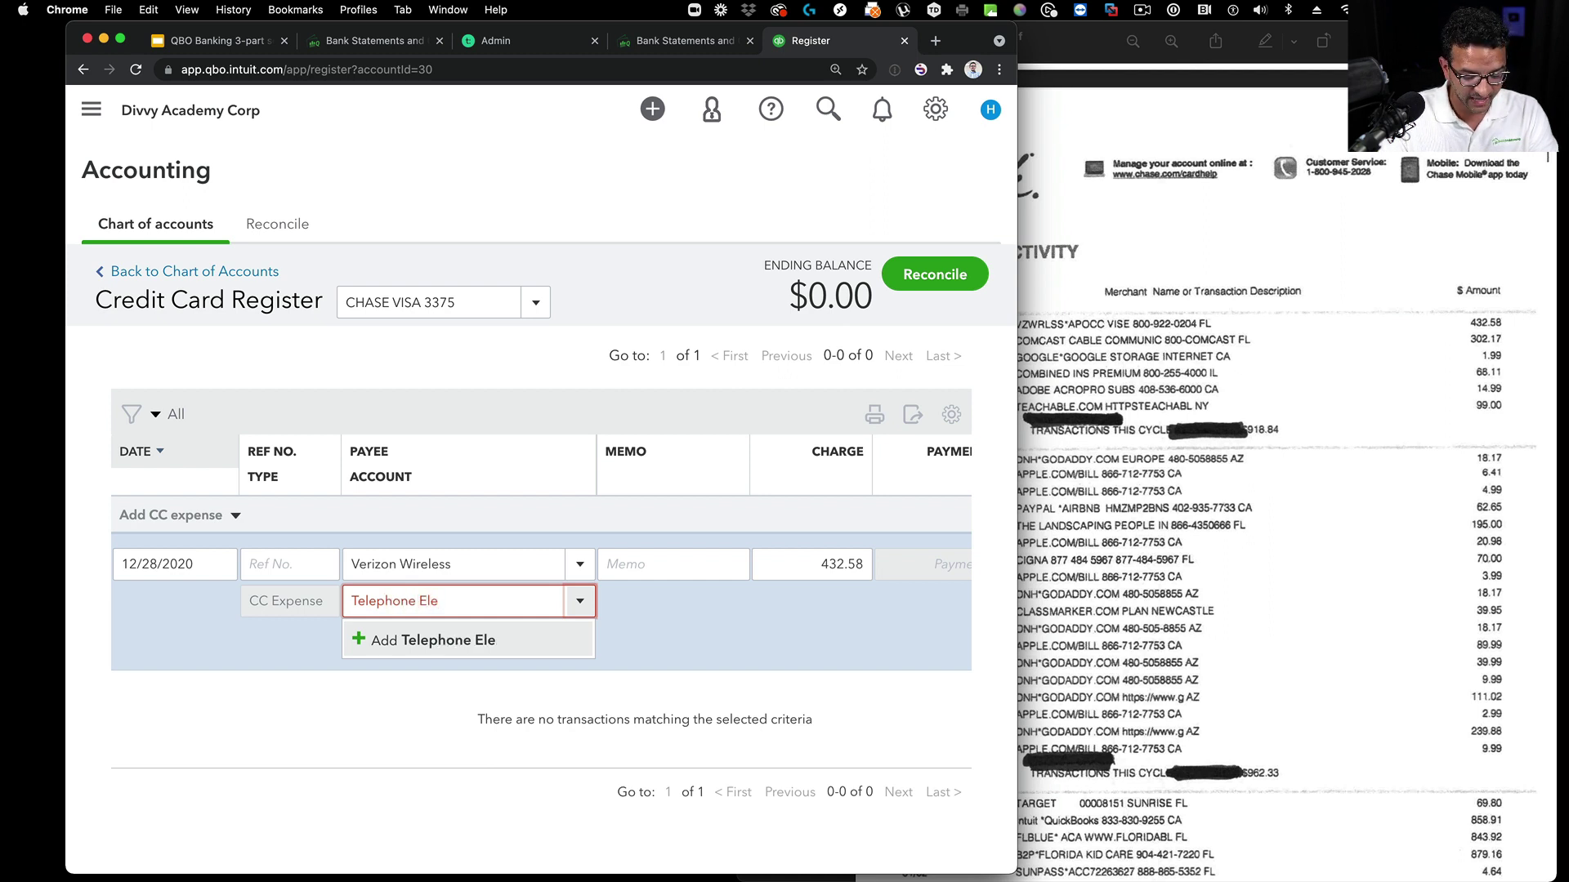
key("BackSpace")
key("BackSpace")
type("xpense")
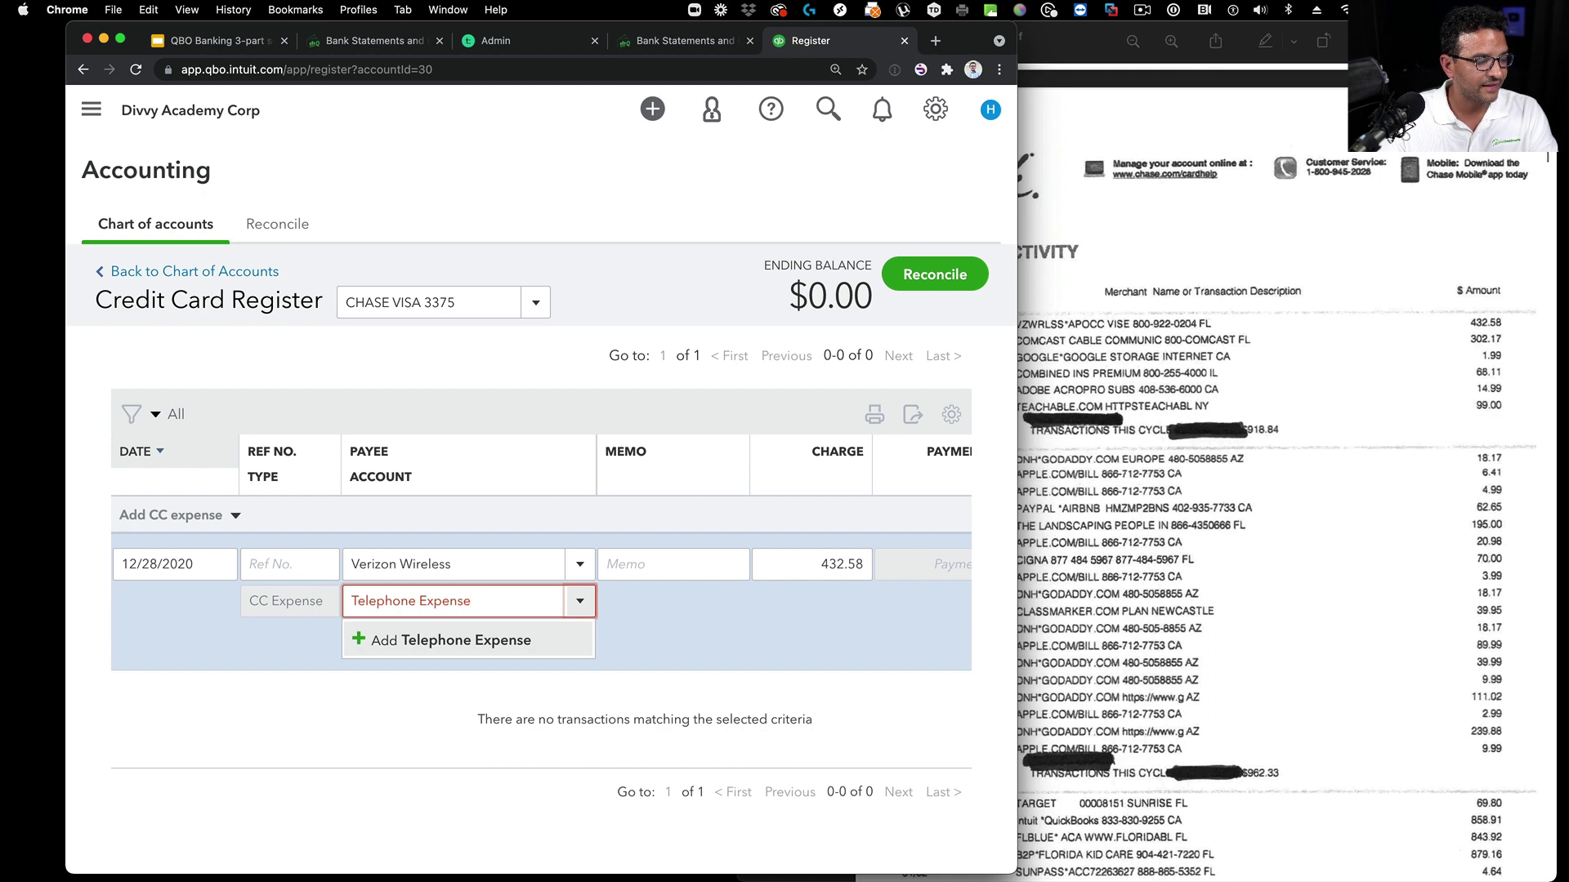
key("Return")
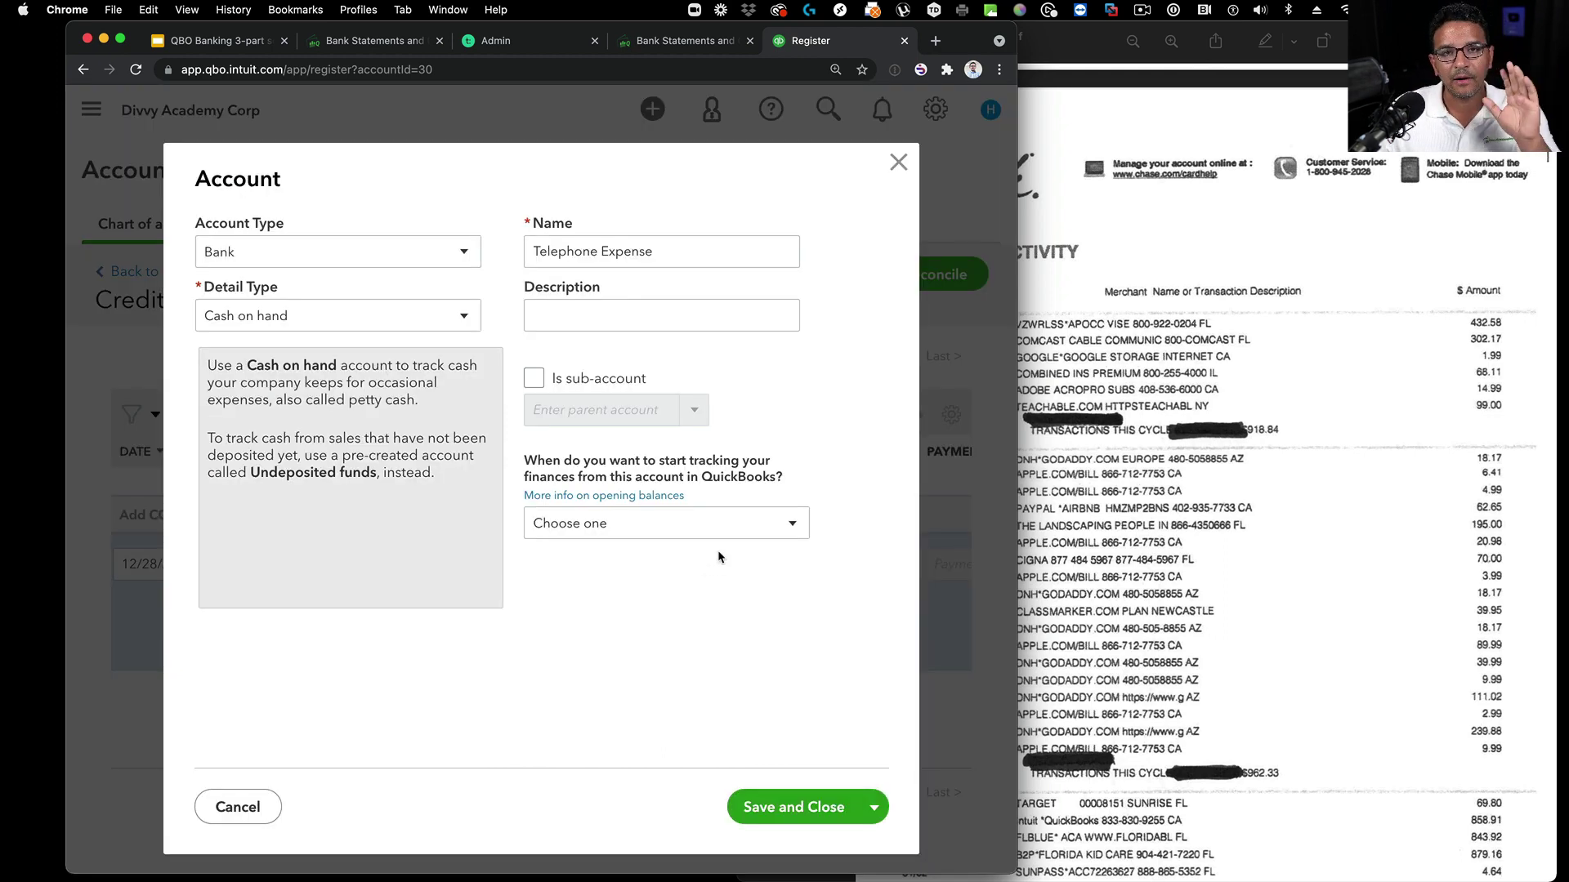
Step: Set the new Telephone Expense account's type to Expenses
left_click(247, 252)
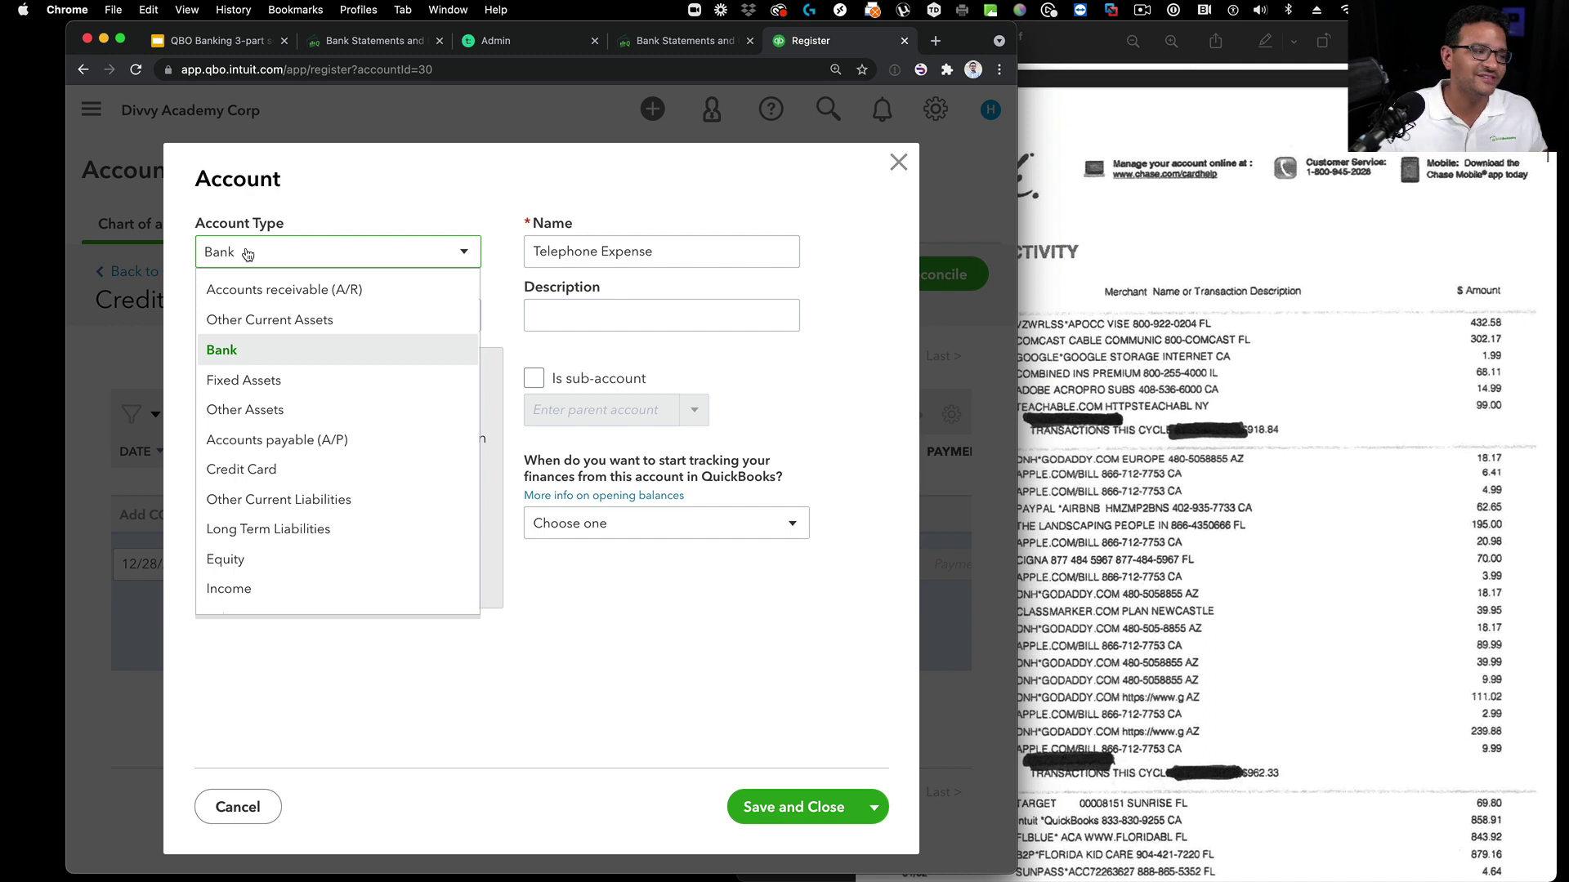
scroll(254, 433, "down", 3)
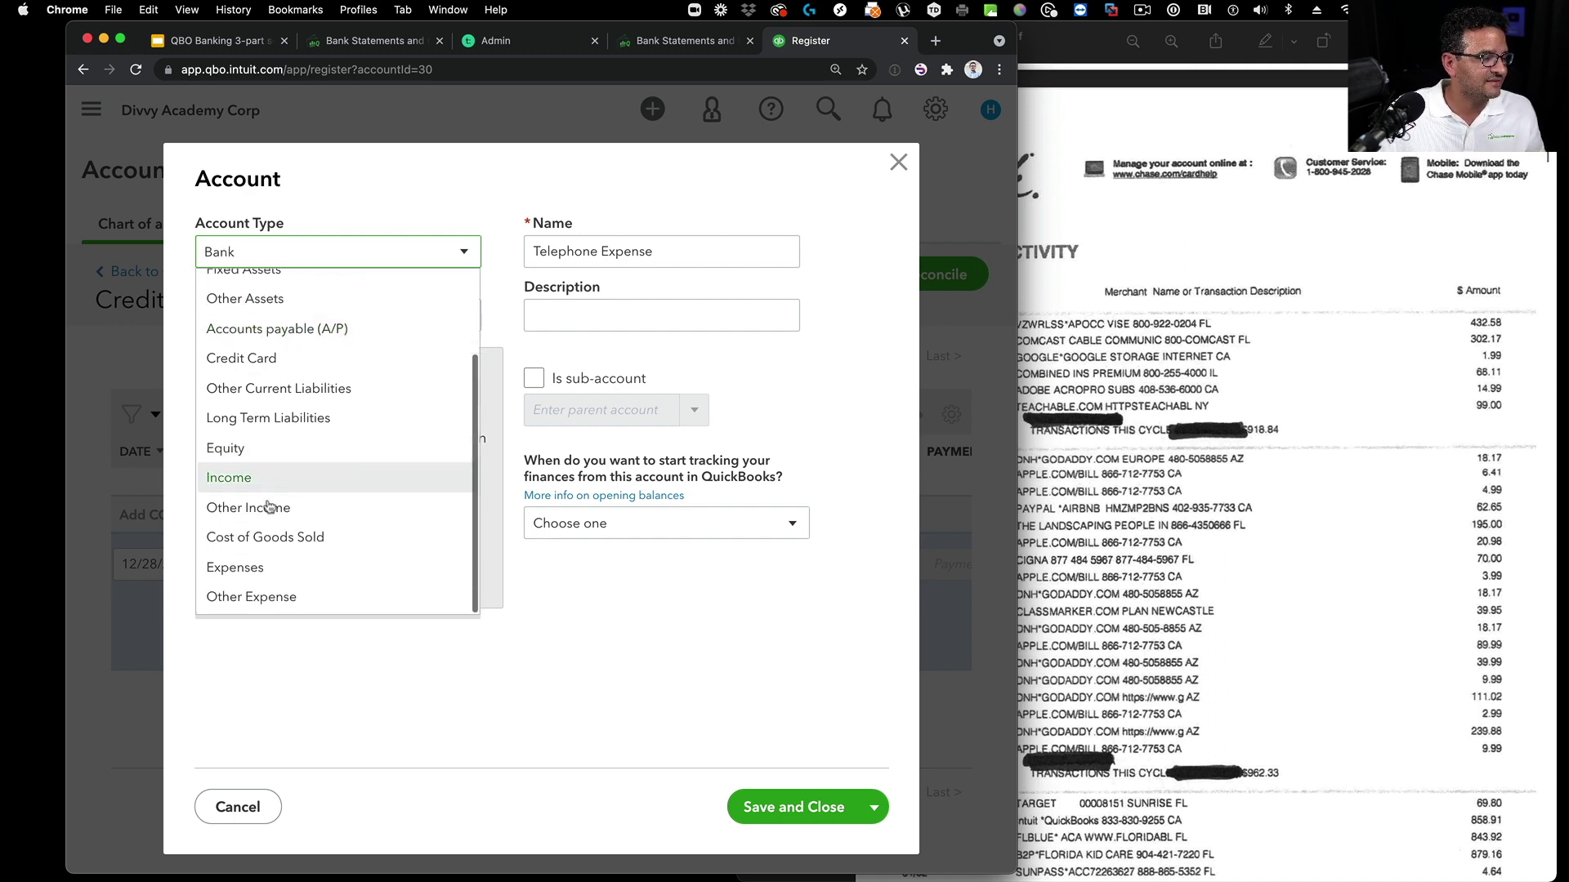
left_click(254, 569)
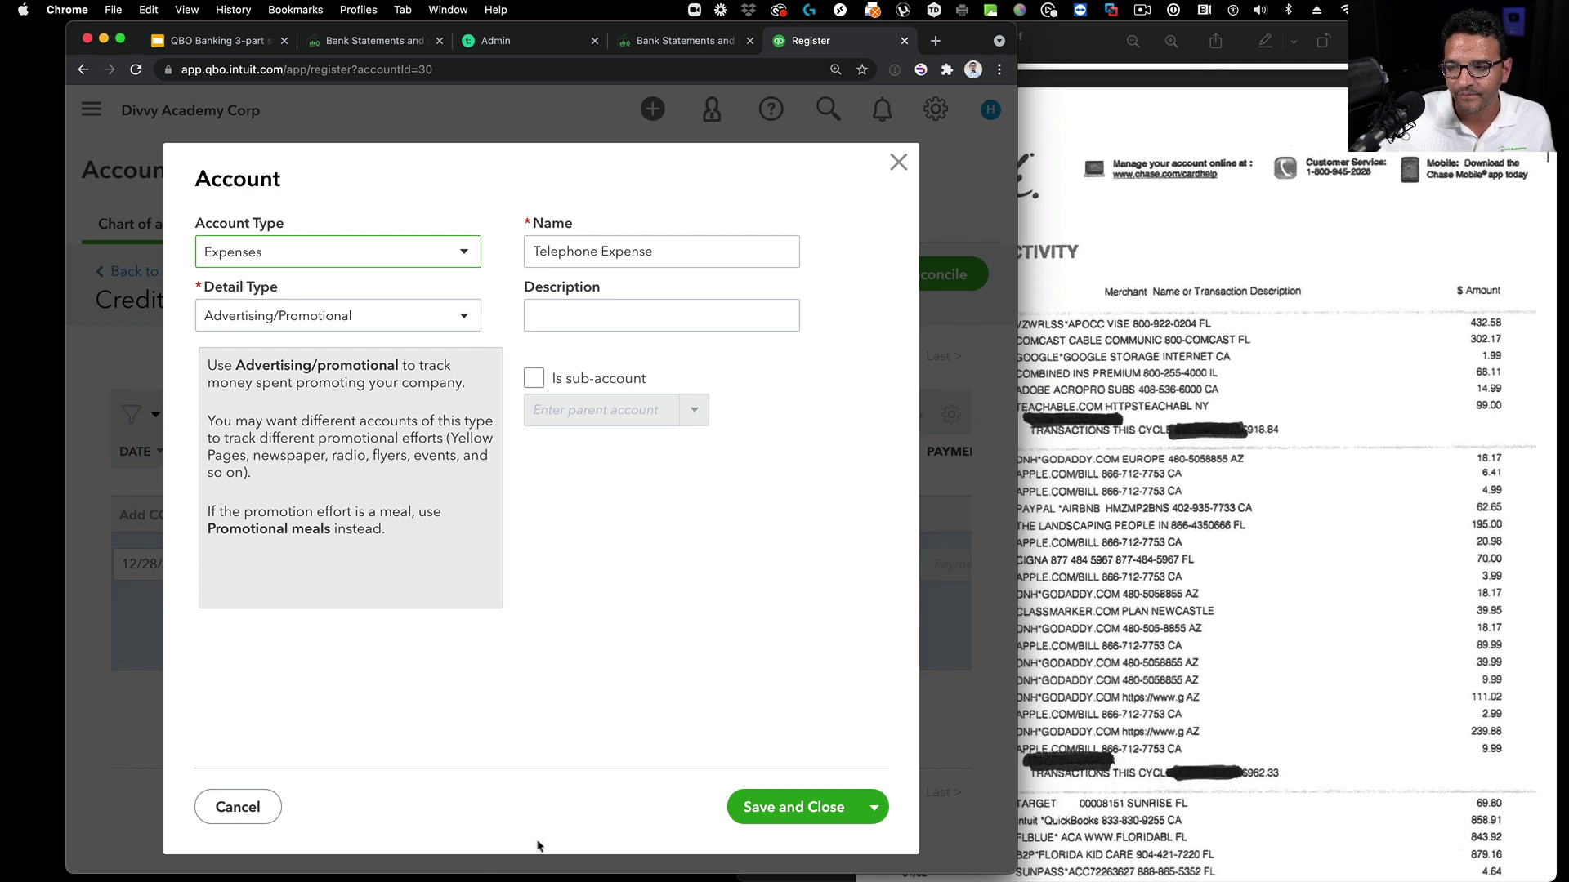
mouse_move(866, 878)
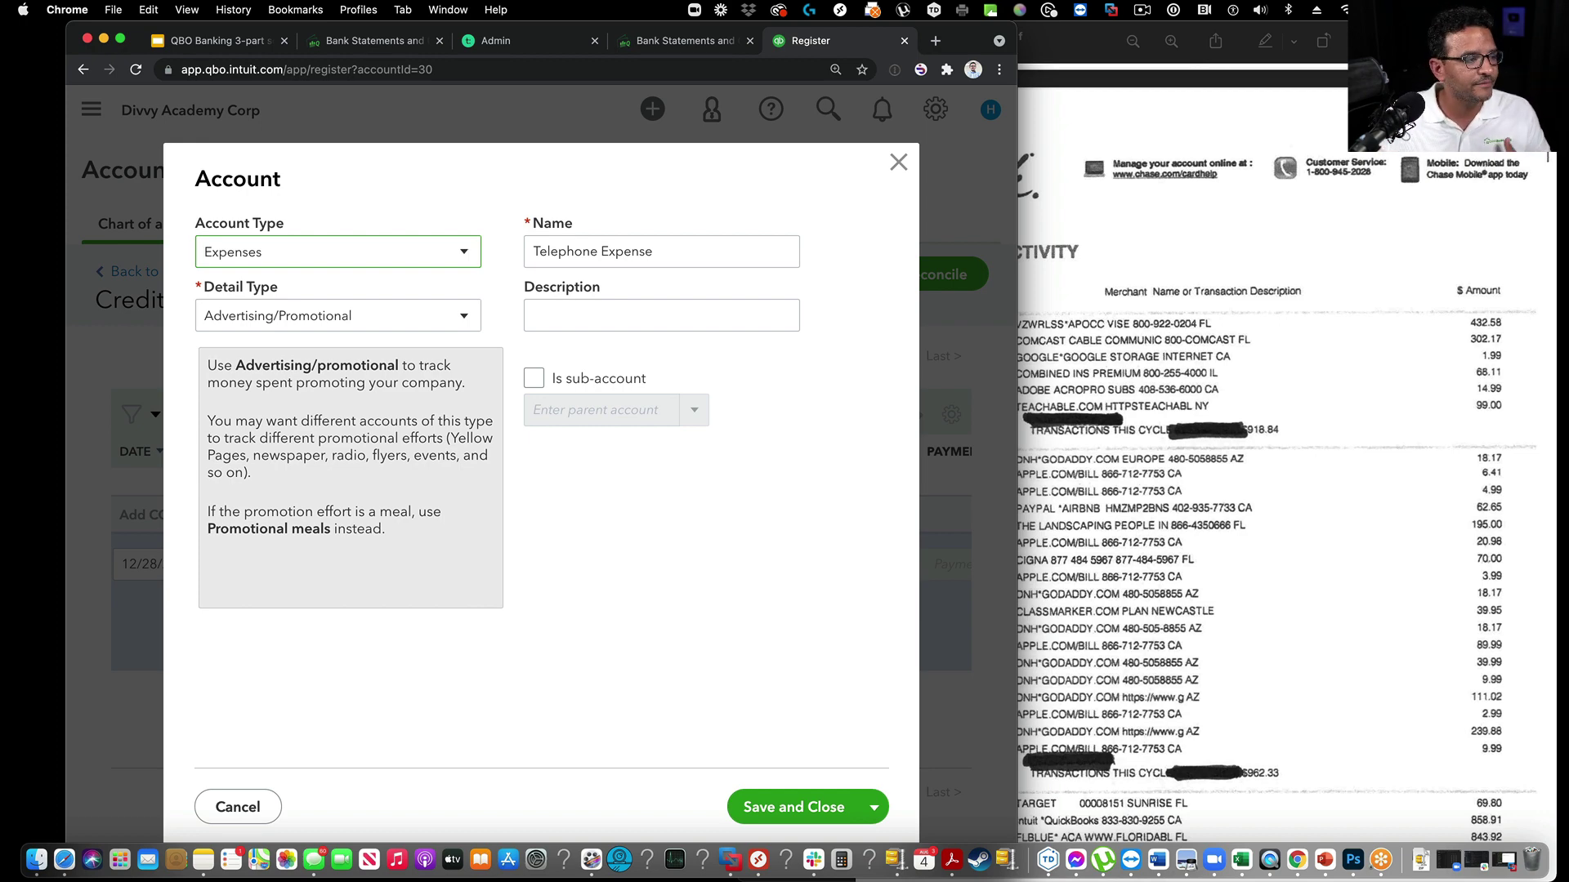
left_click(302, 250)
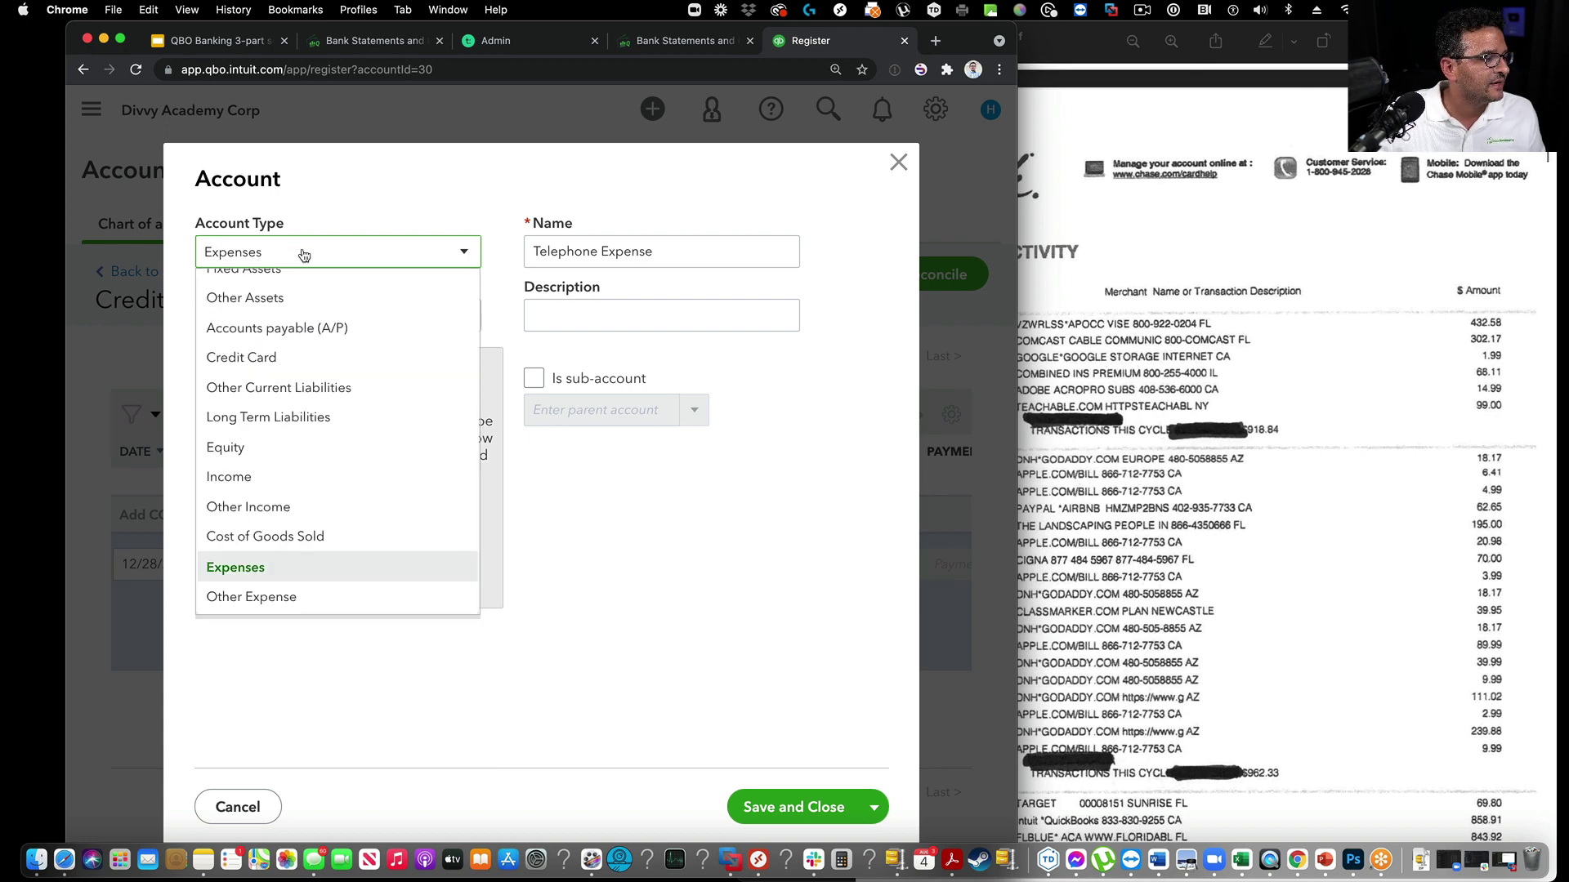
left_click(306, 254)
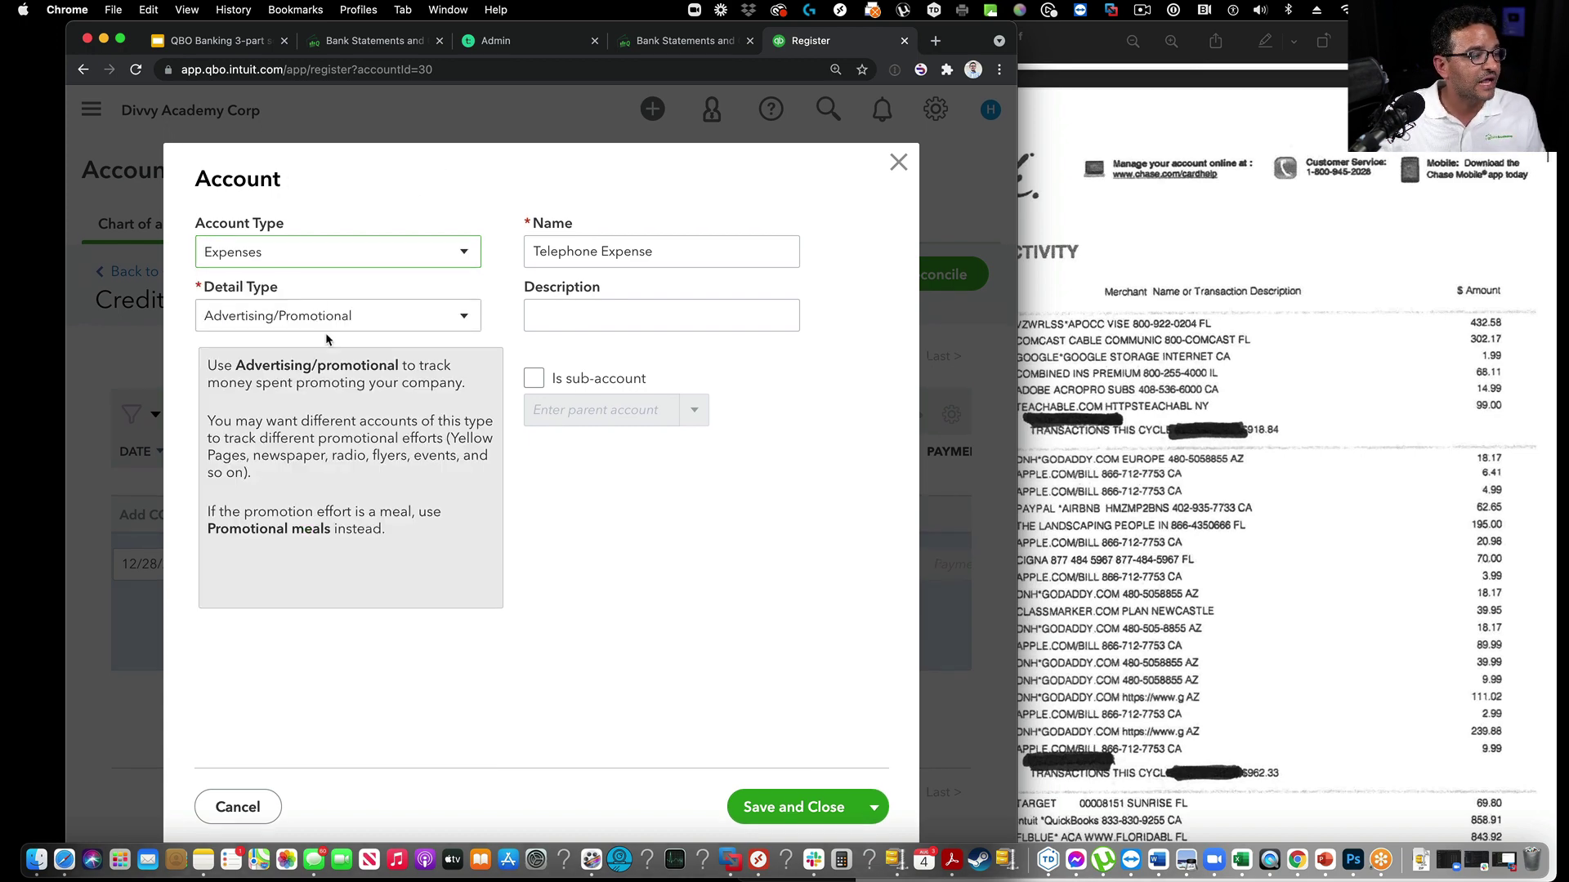
Step: Choose detail type Office/General Administrative Expenses and save the account
left_click(339, 314)
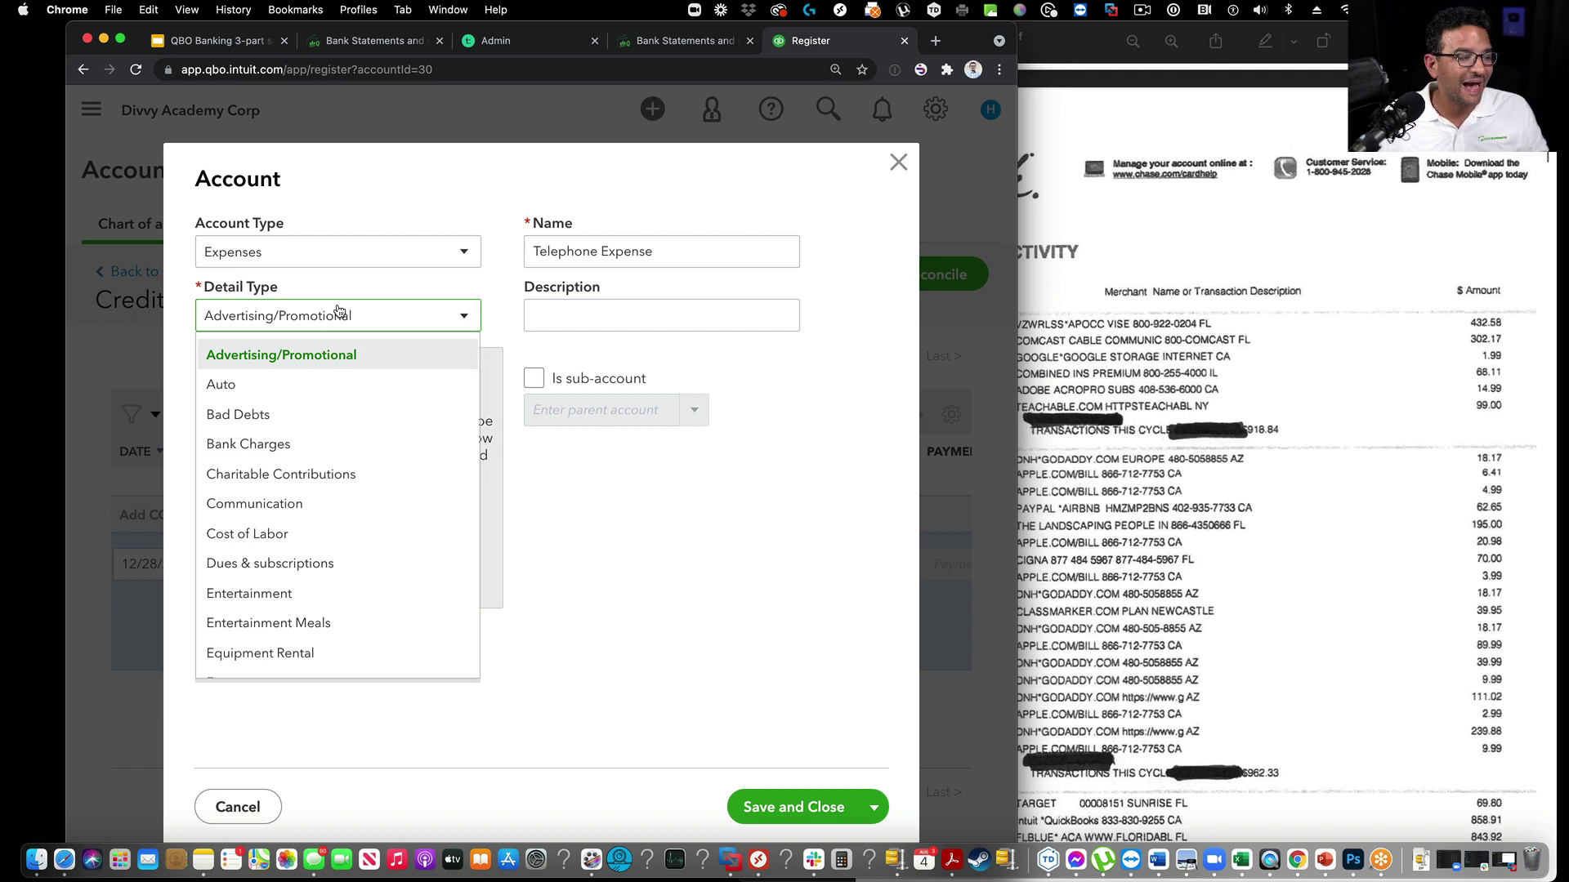
scroll(372, 360, "down", 10)
scroll(376, 362, "down", 2)
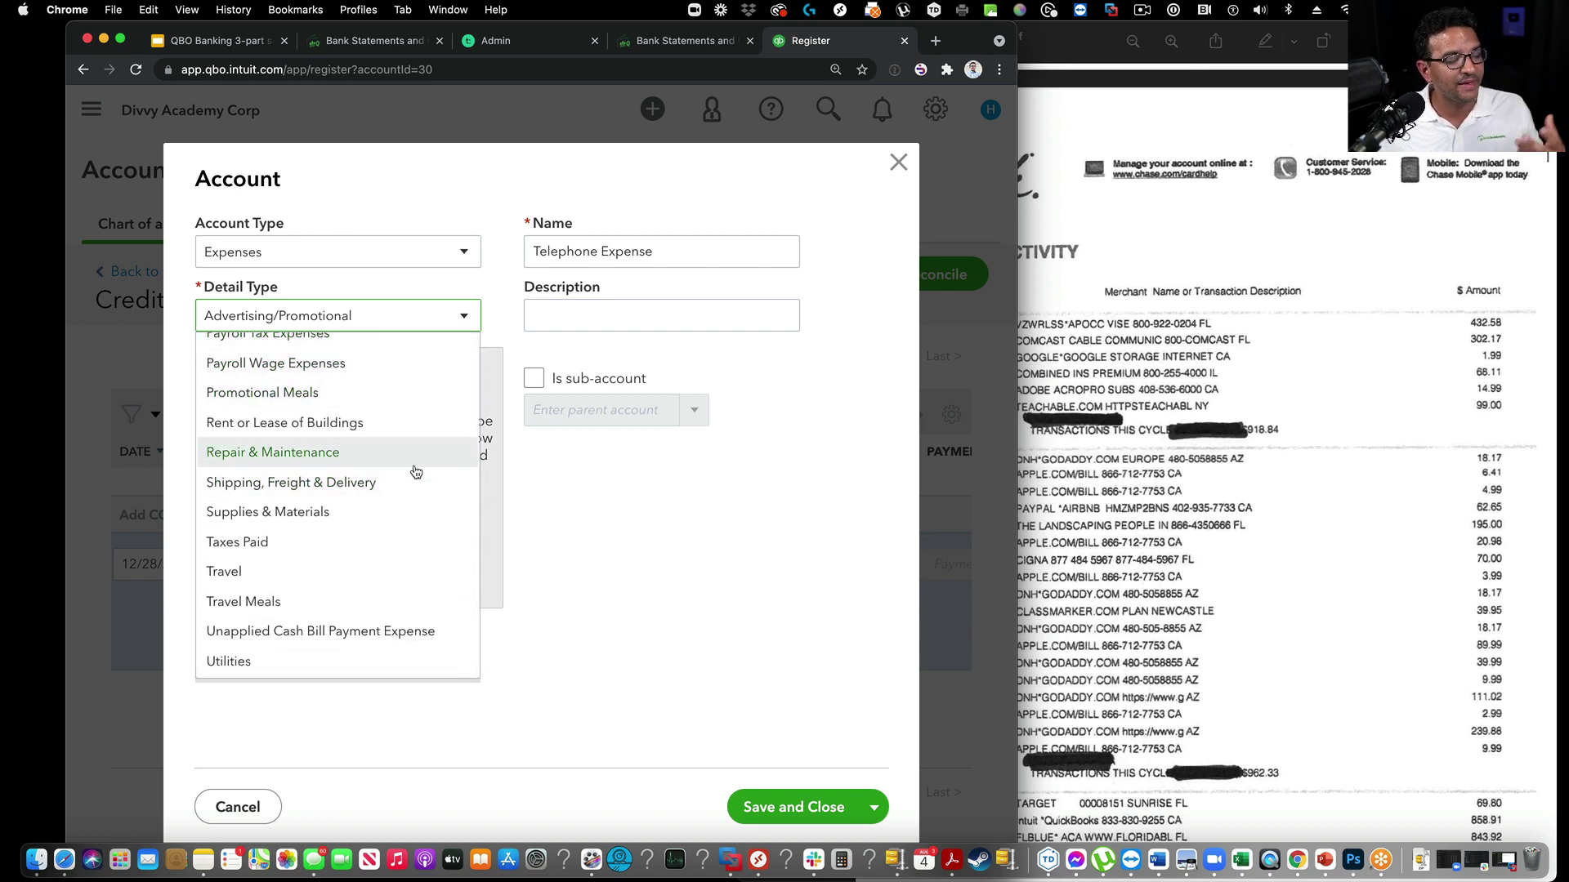
scroll(392, 445, "up", 2)
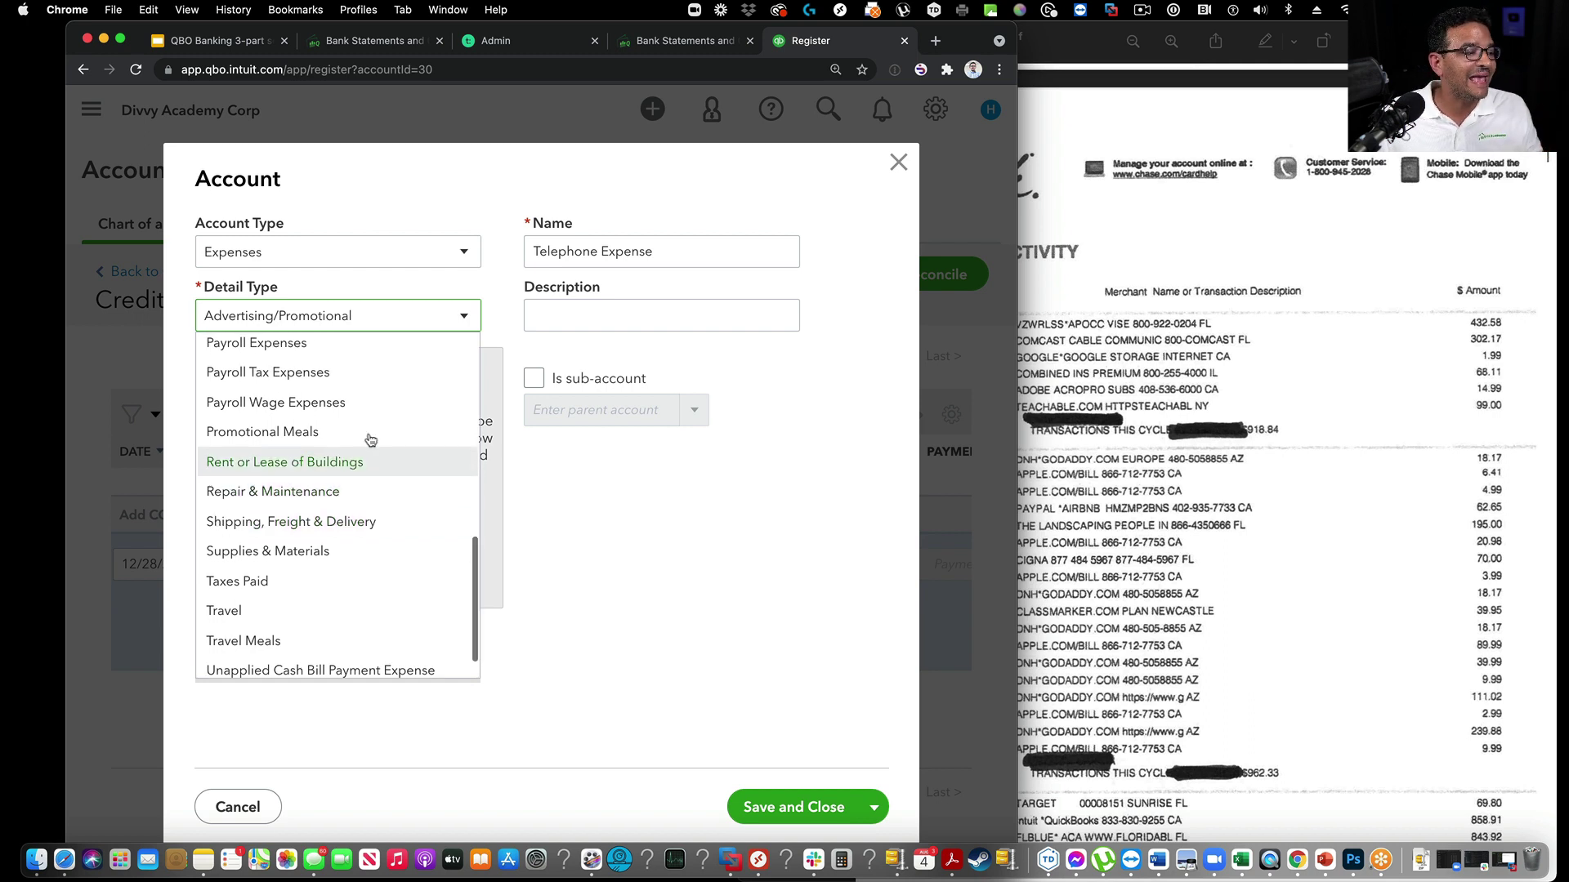
scroll(392, 457, "up", 5)
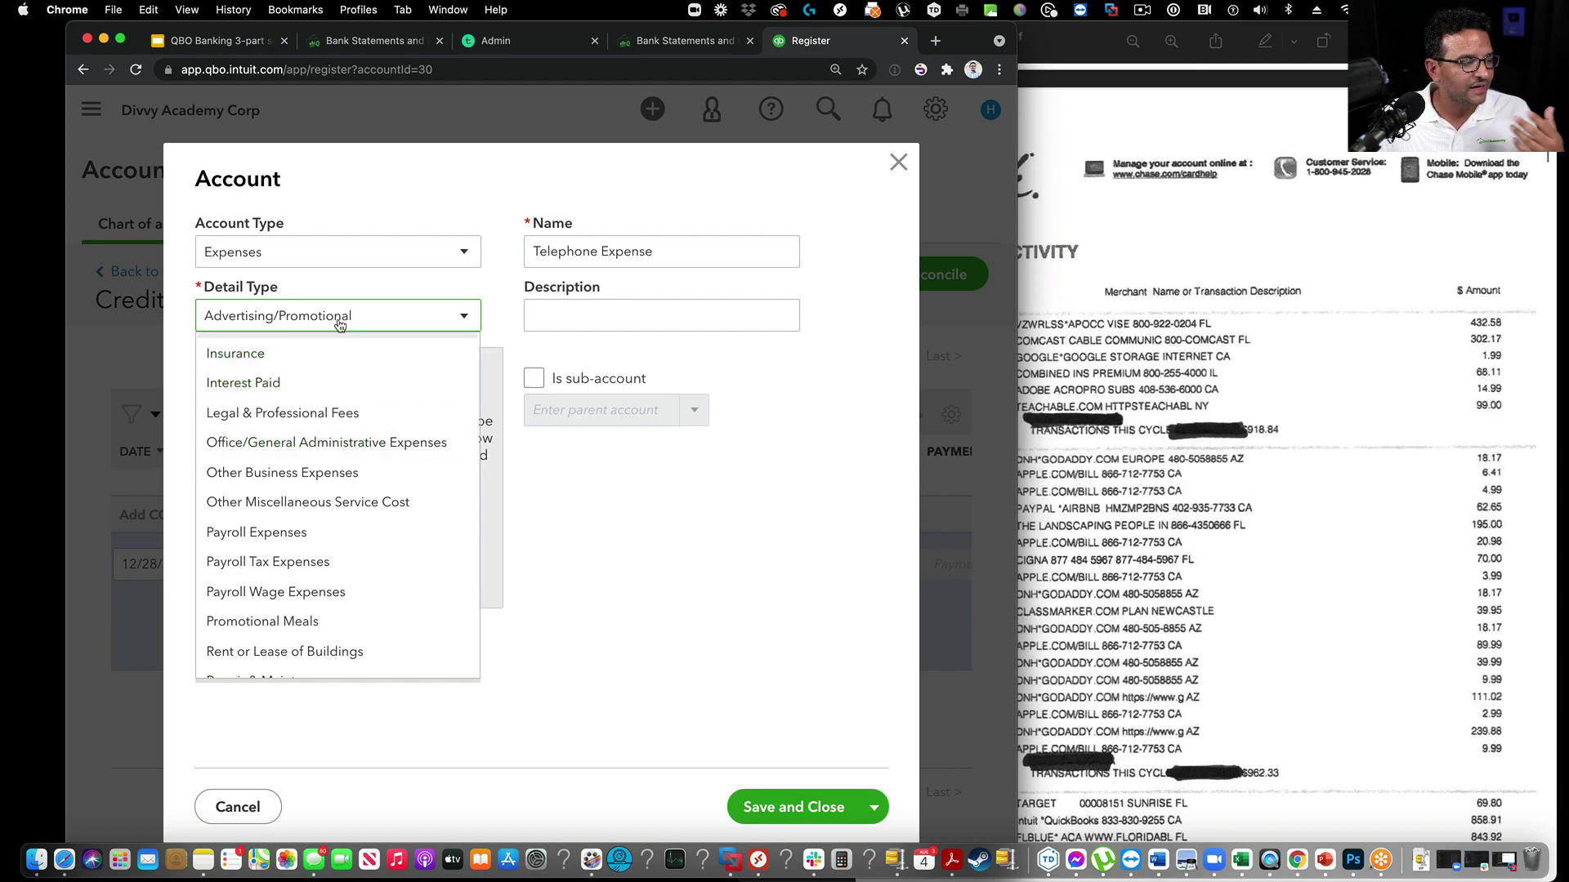
scroll(304, 458, "down", 2)
scroll(308, 471, "up", 2)
left_click(299, 442)
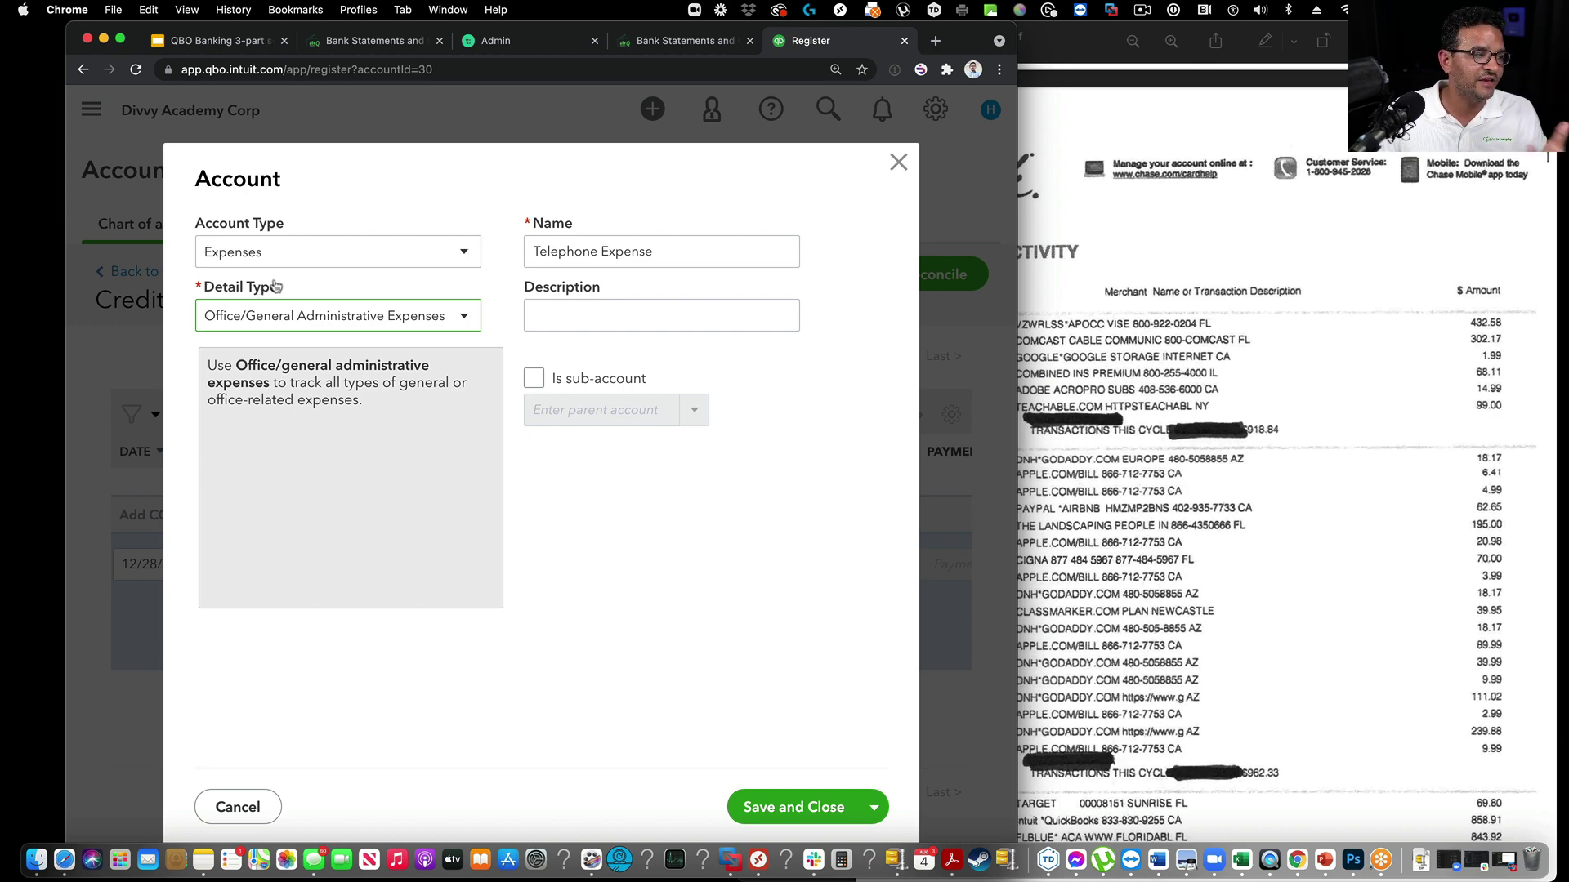
left_click(807, 811)
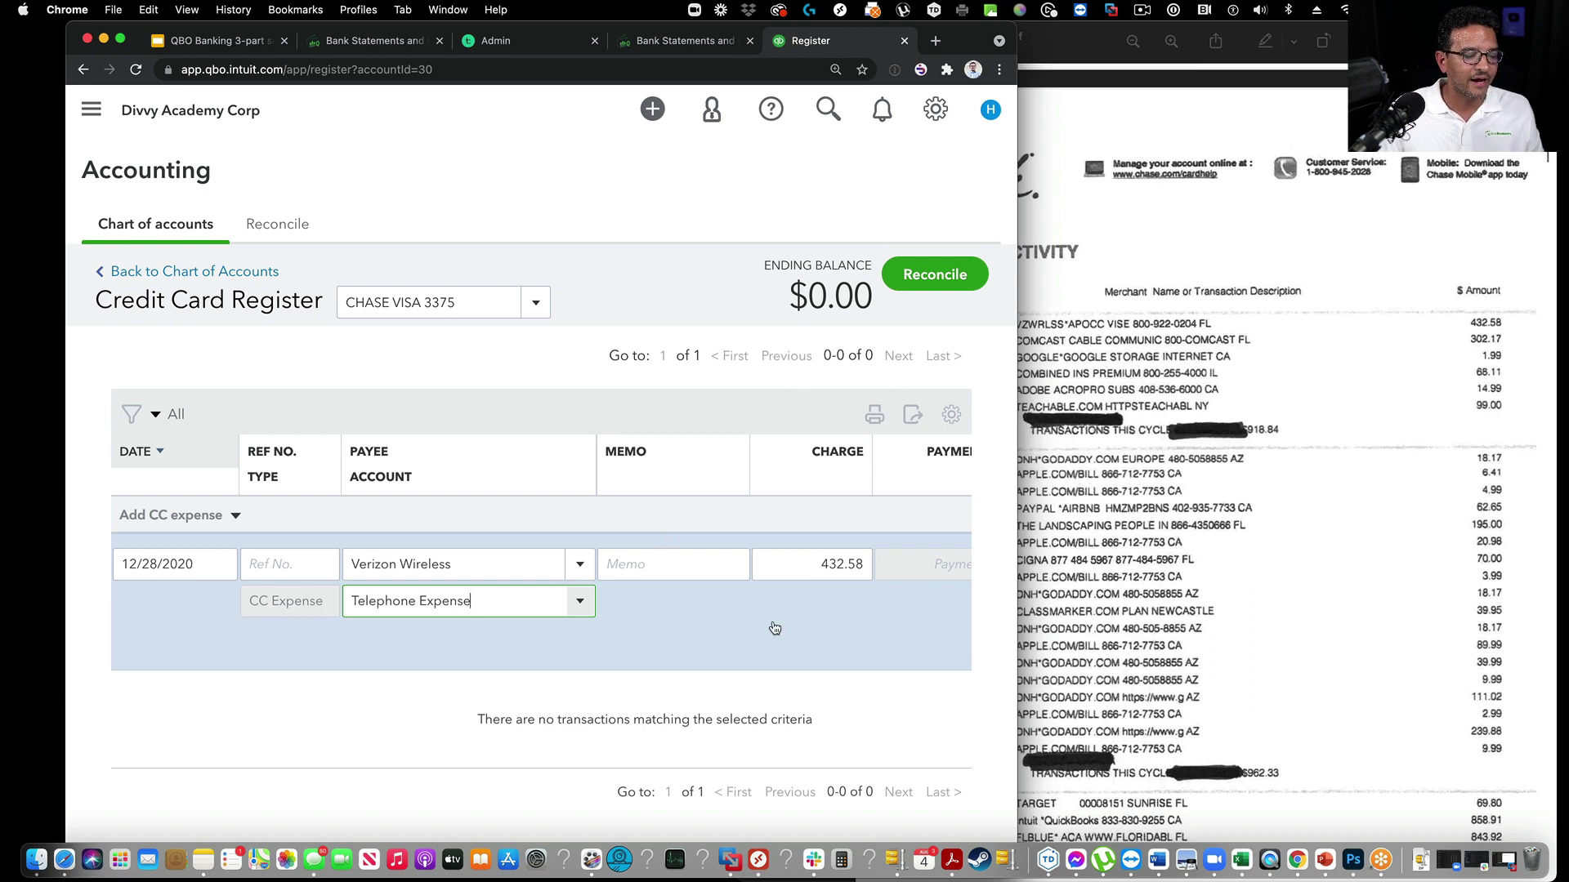
Step: Zoom the page to fit, then save the Verizon Wireless $432.58 charge under Telephone Expense
scroll(774, 629, "right", 2)
scroll(774, 629, "left", 2)
key("super+minus")
key("super+minus")
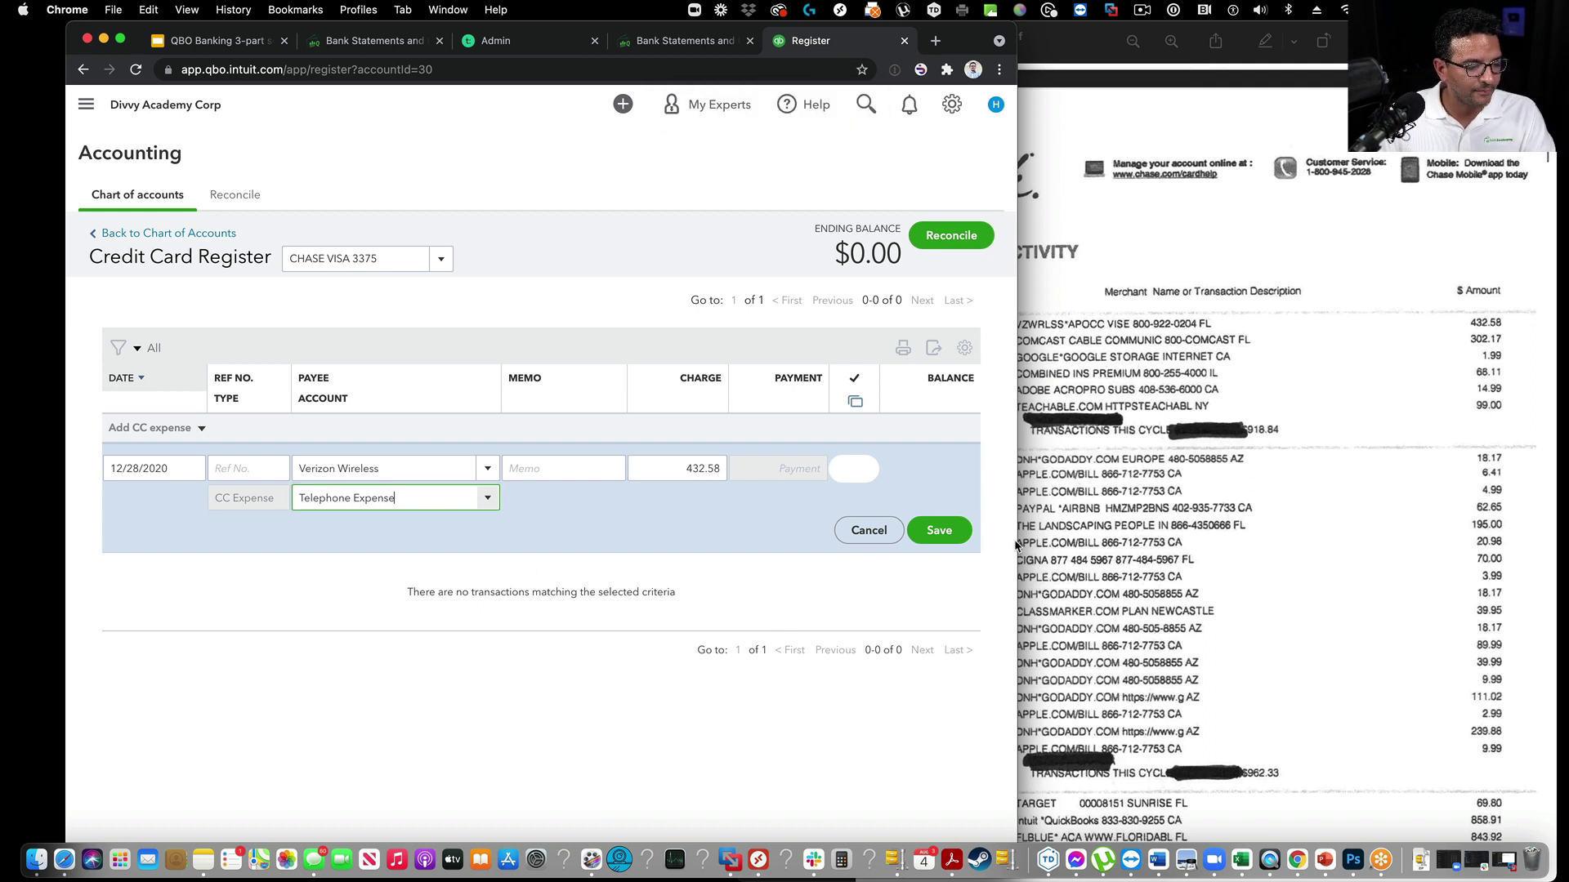
left_click(779, 522)
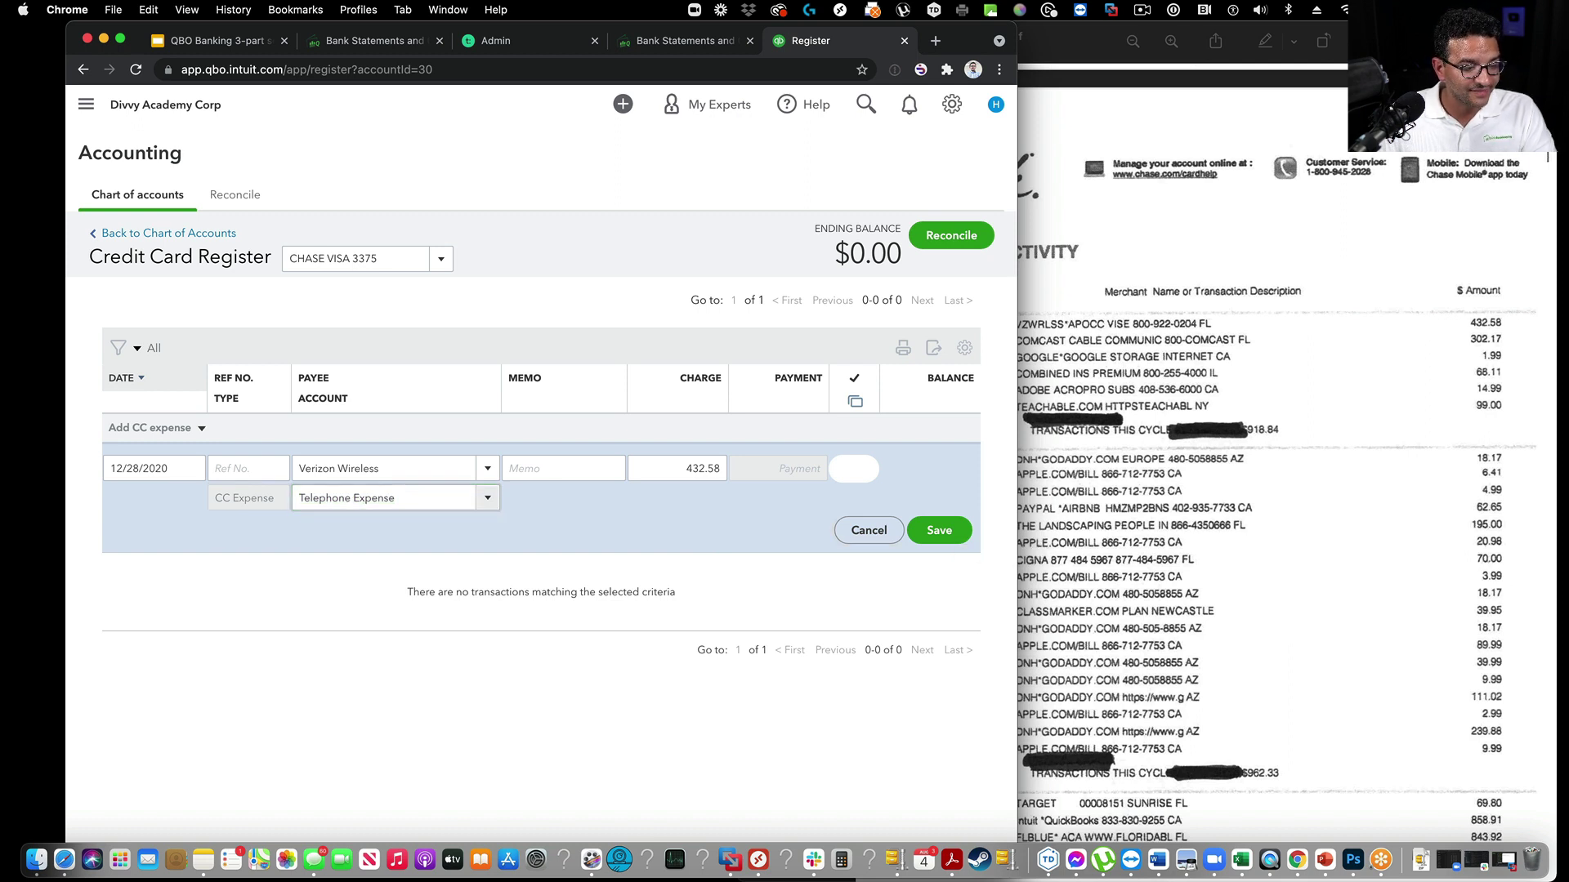
key("Return")
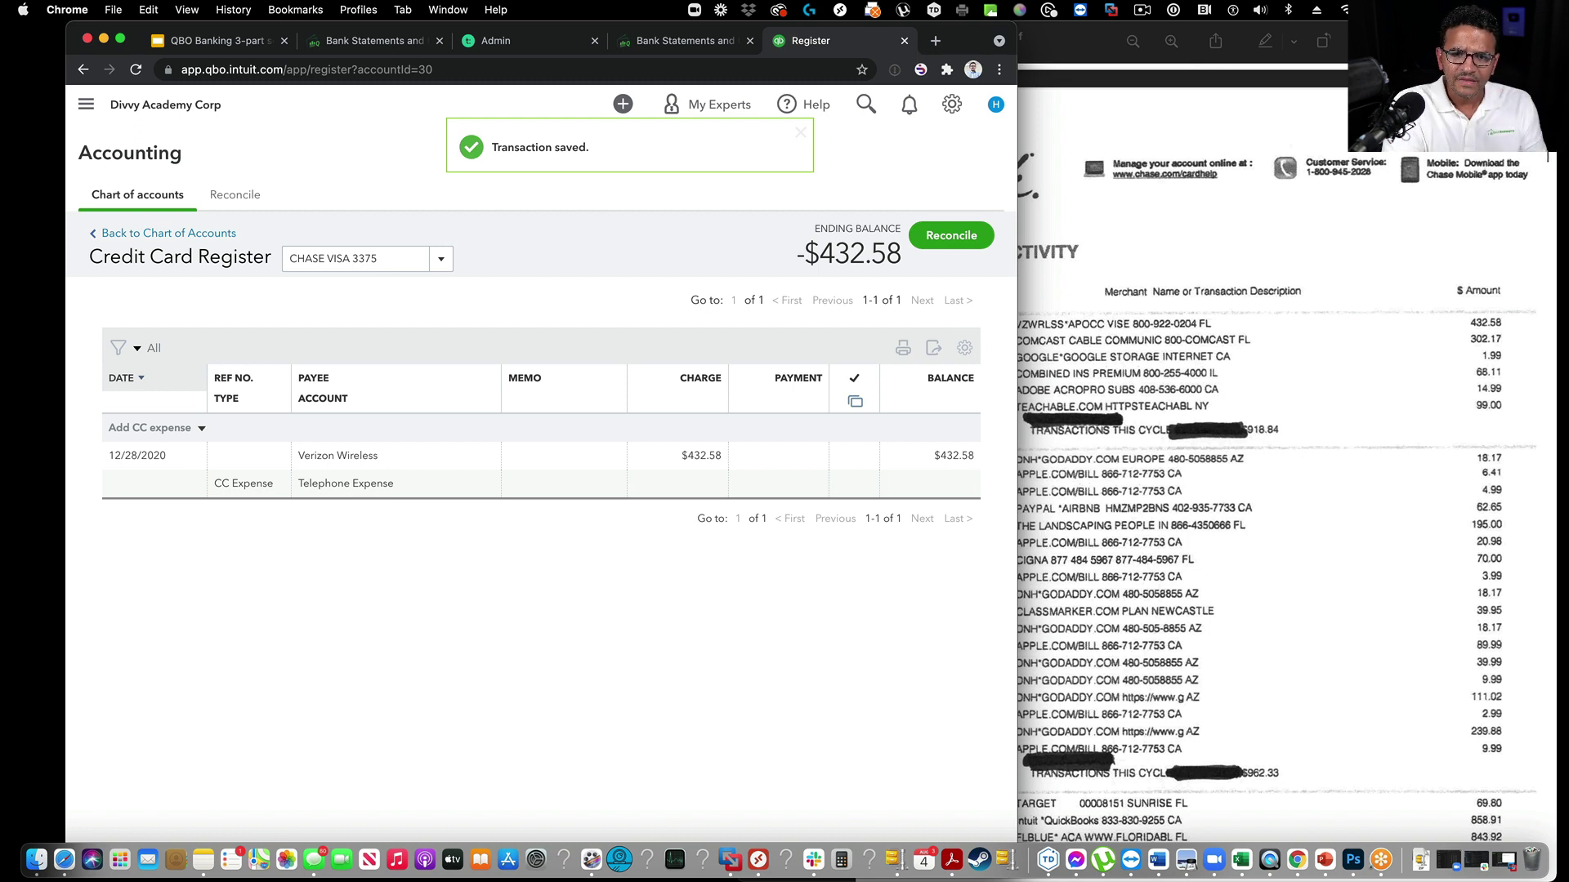
Step: Check the next charge on the Chase statement and start a new credit card expense entry
left_click(1231, 331)
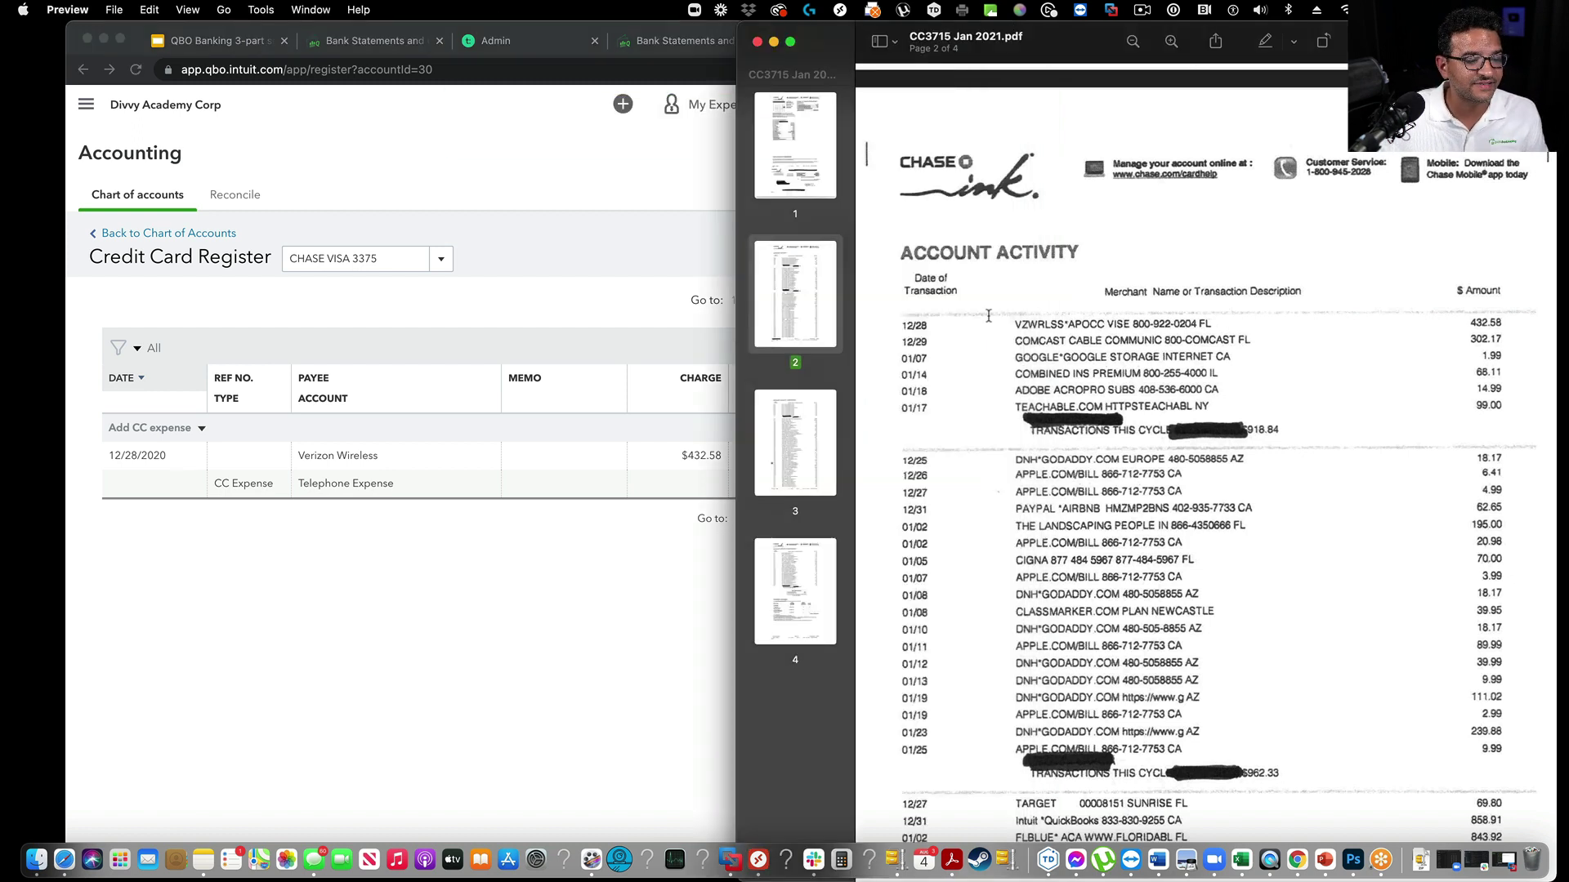
left_click(571, 285)
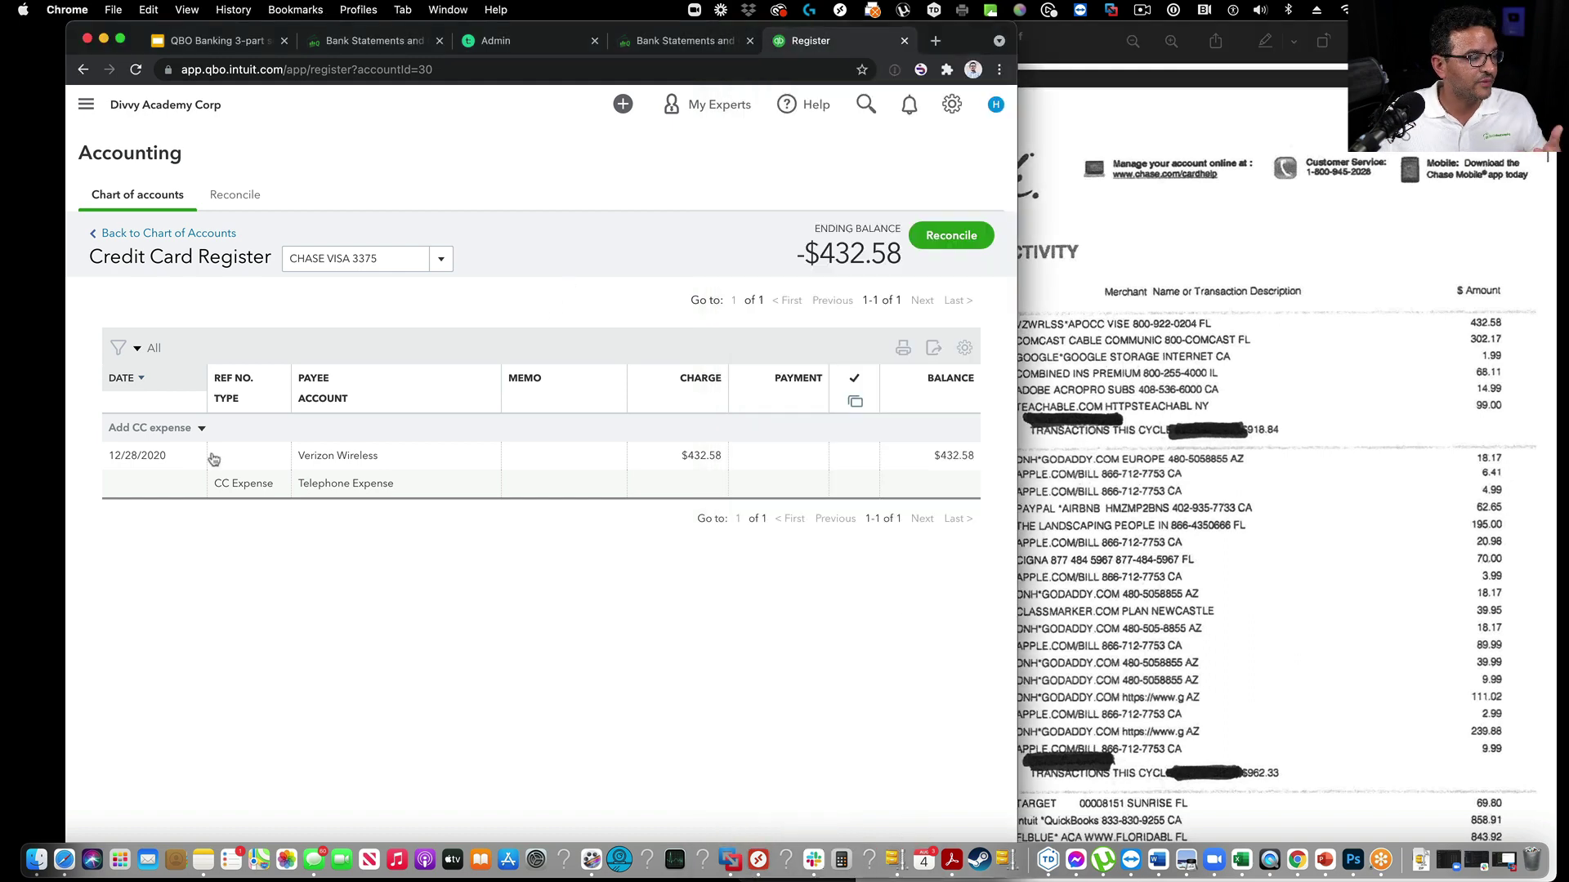
left_click(138, 443)
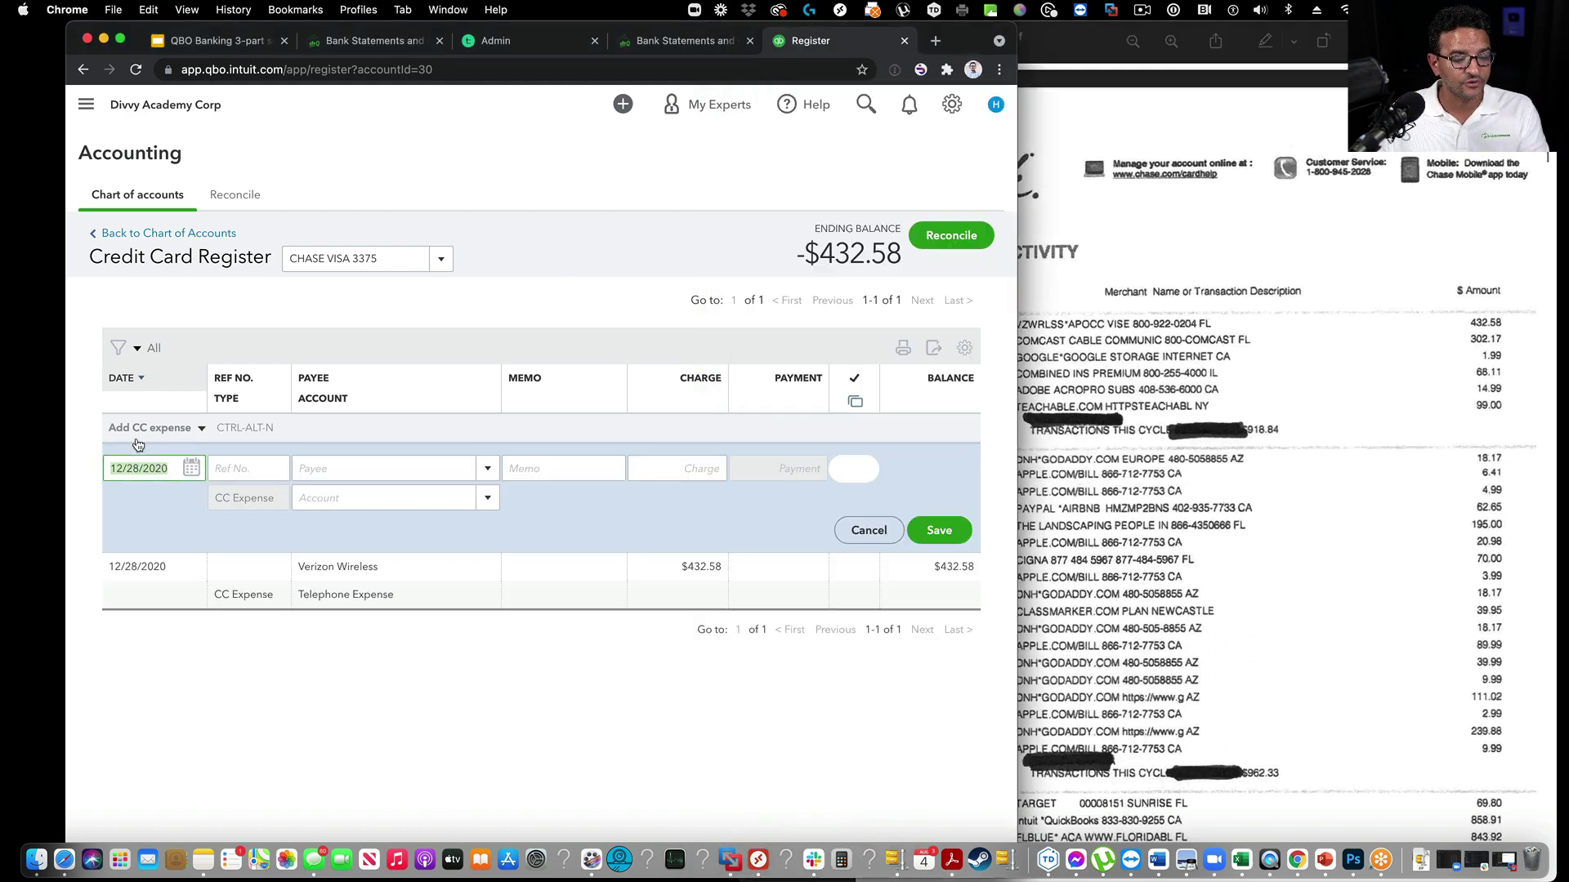
left_click(1067, 306)
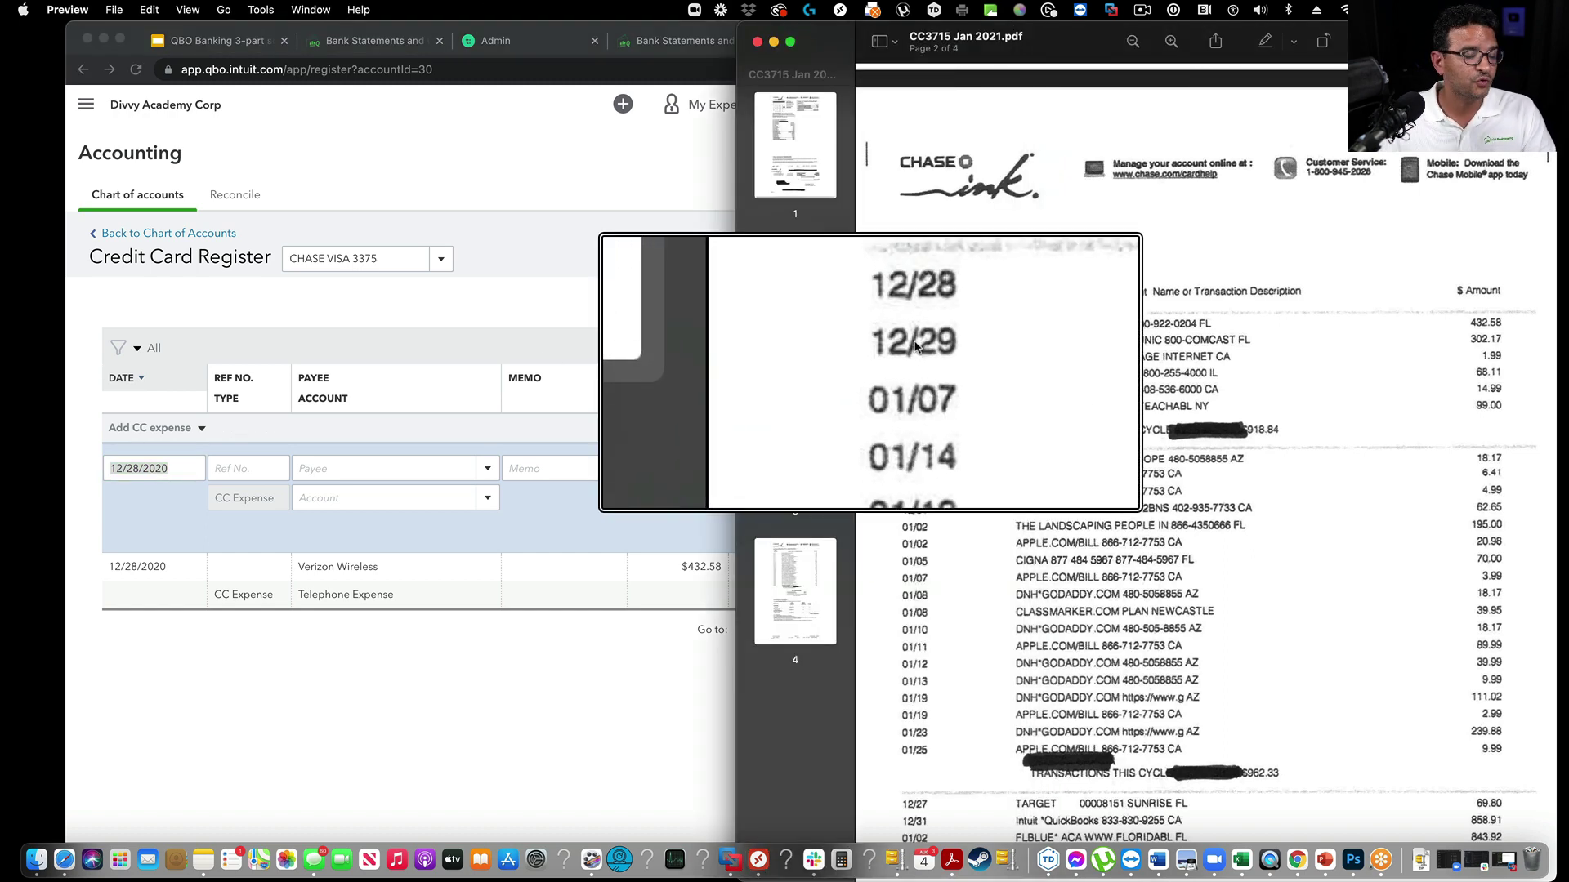
key("grave")
left_click(171, 466)
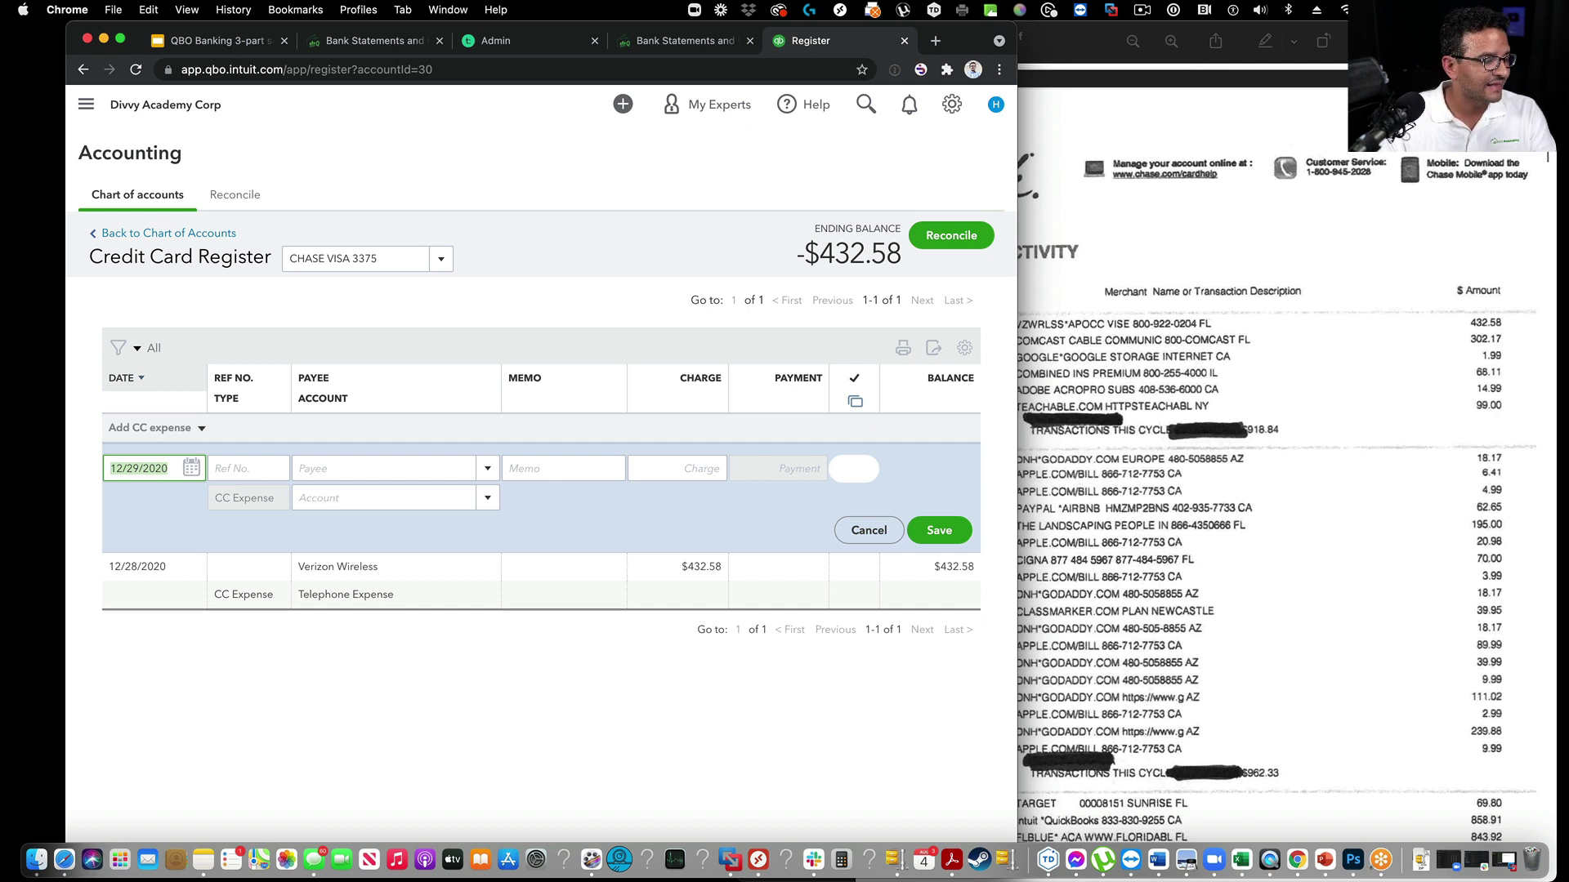
Step: Keep the 12/29/2020 date, add Comcast as a new vendor, and enter a 302.17 charge
key("Tab")
key("Tab")
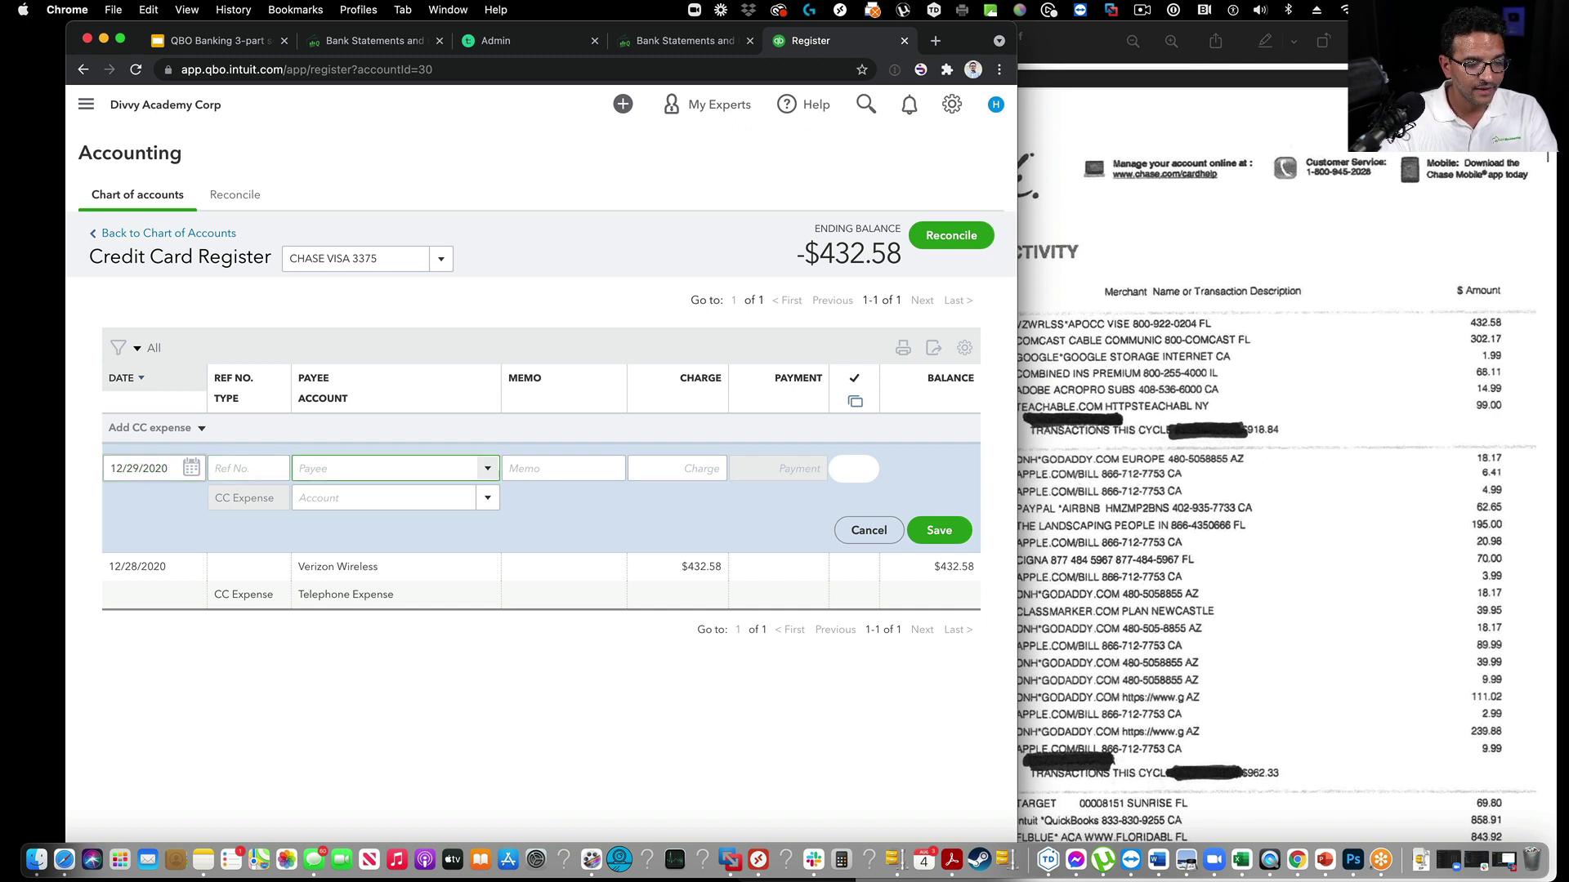
type("Comcast")
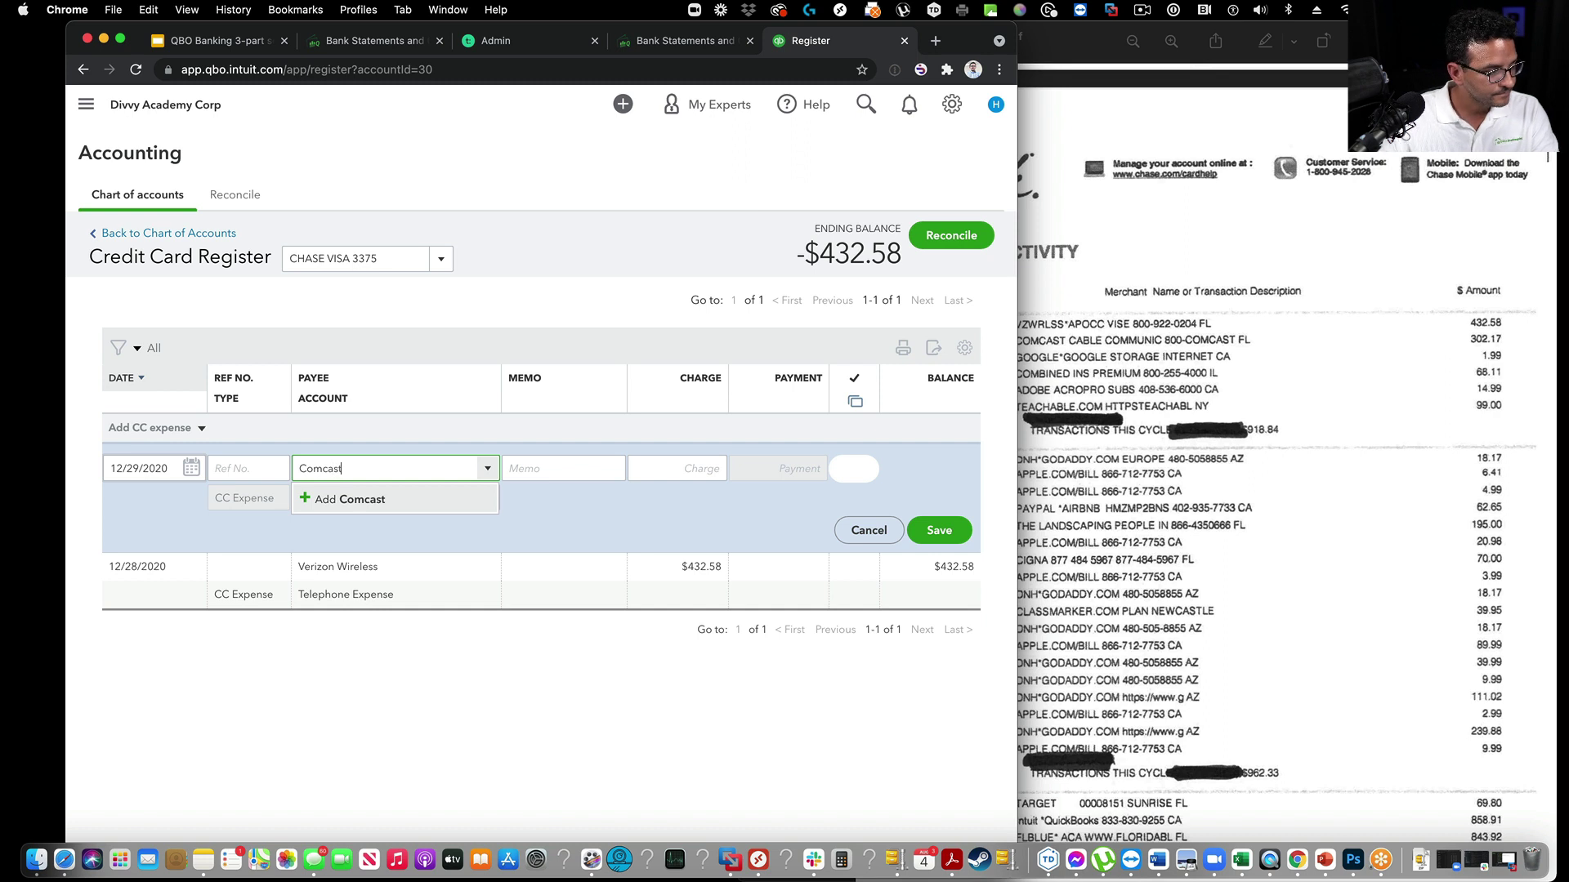
key("Return")
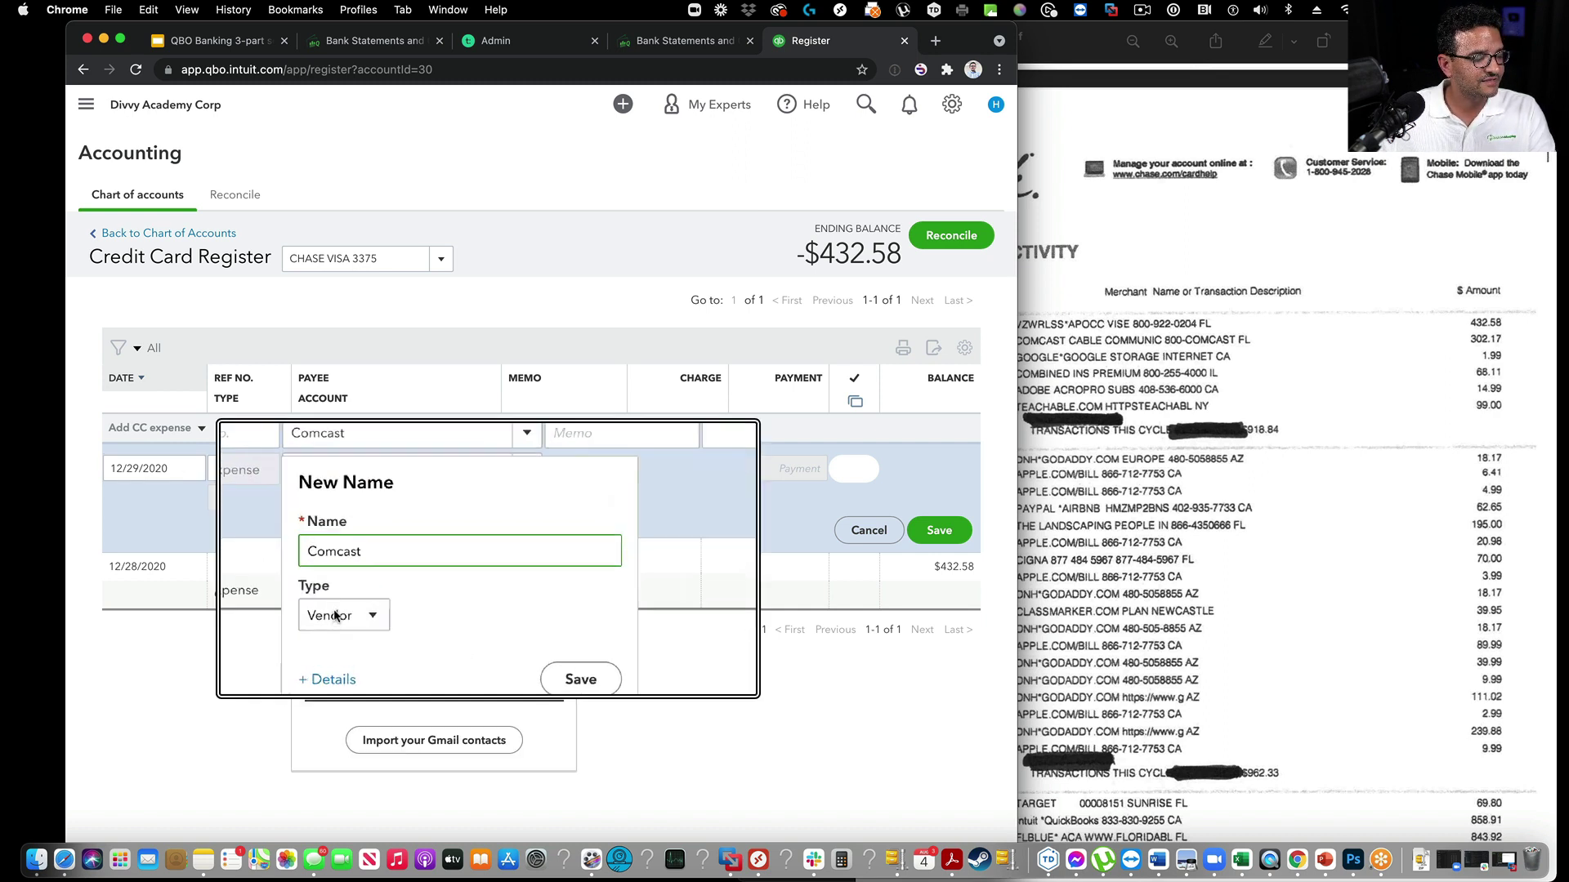
key("Tab")
key("Tab")
key("Tab")
key("Return")
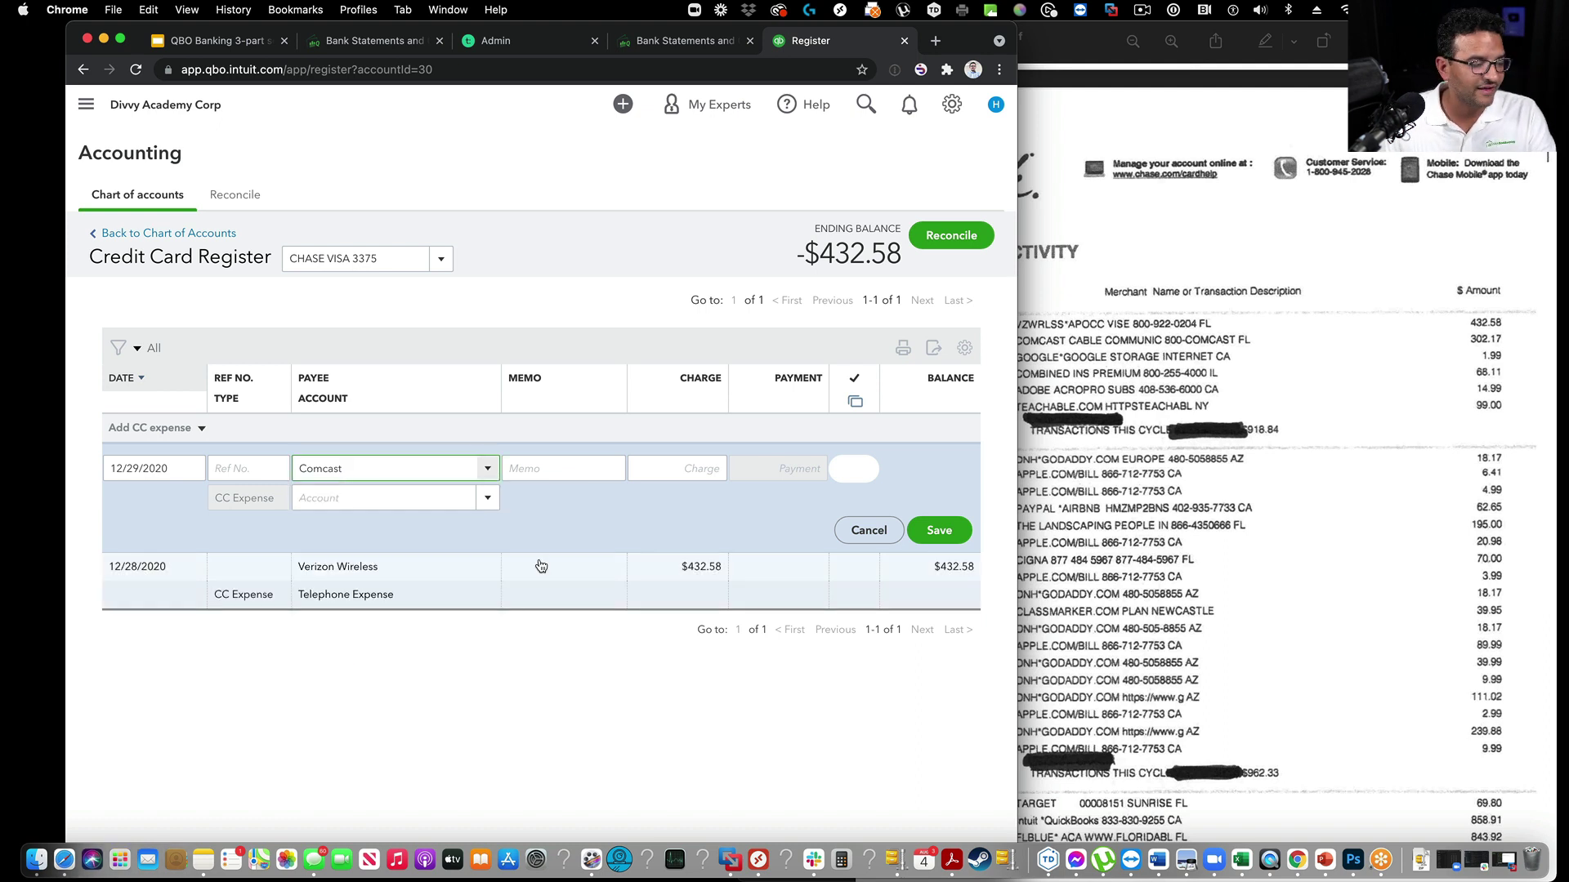
key("Tab")
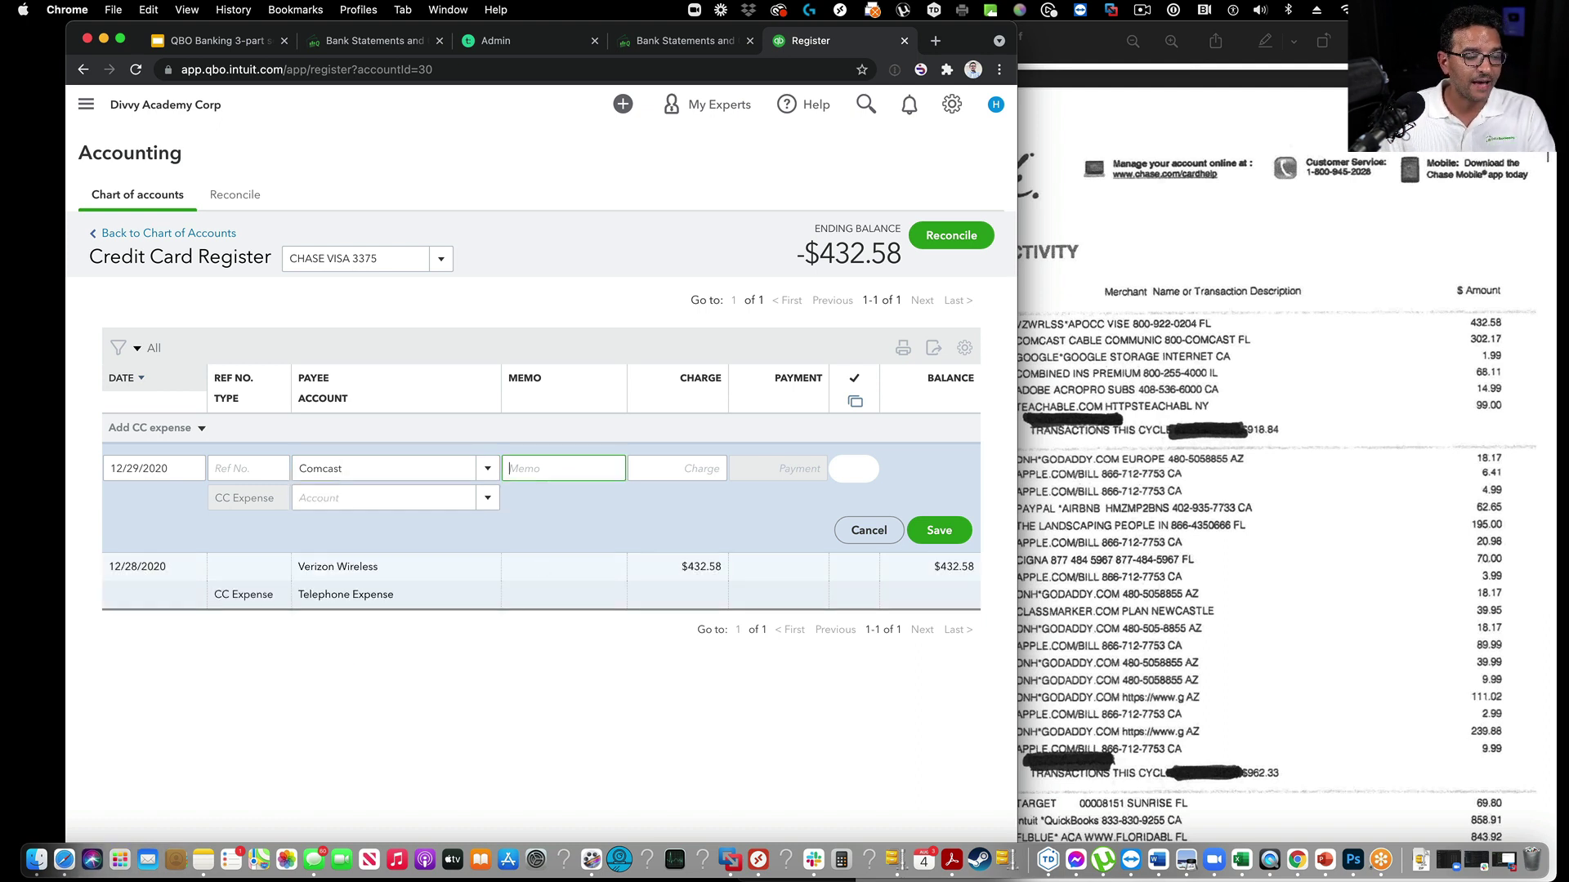
key("Tab")
type("302.17")
Step: Verify the amount on the statement, categorize the Comcast charge as Utilities, and save it
left_click(1526, 369)
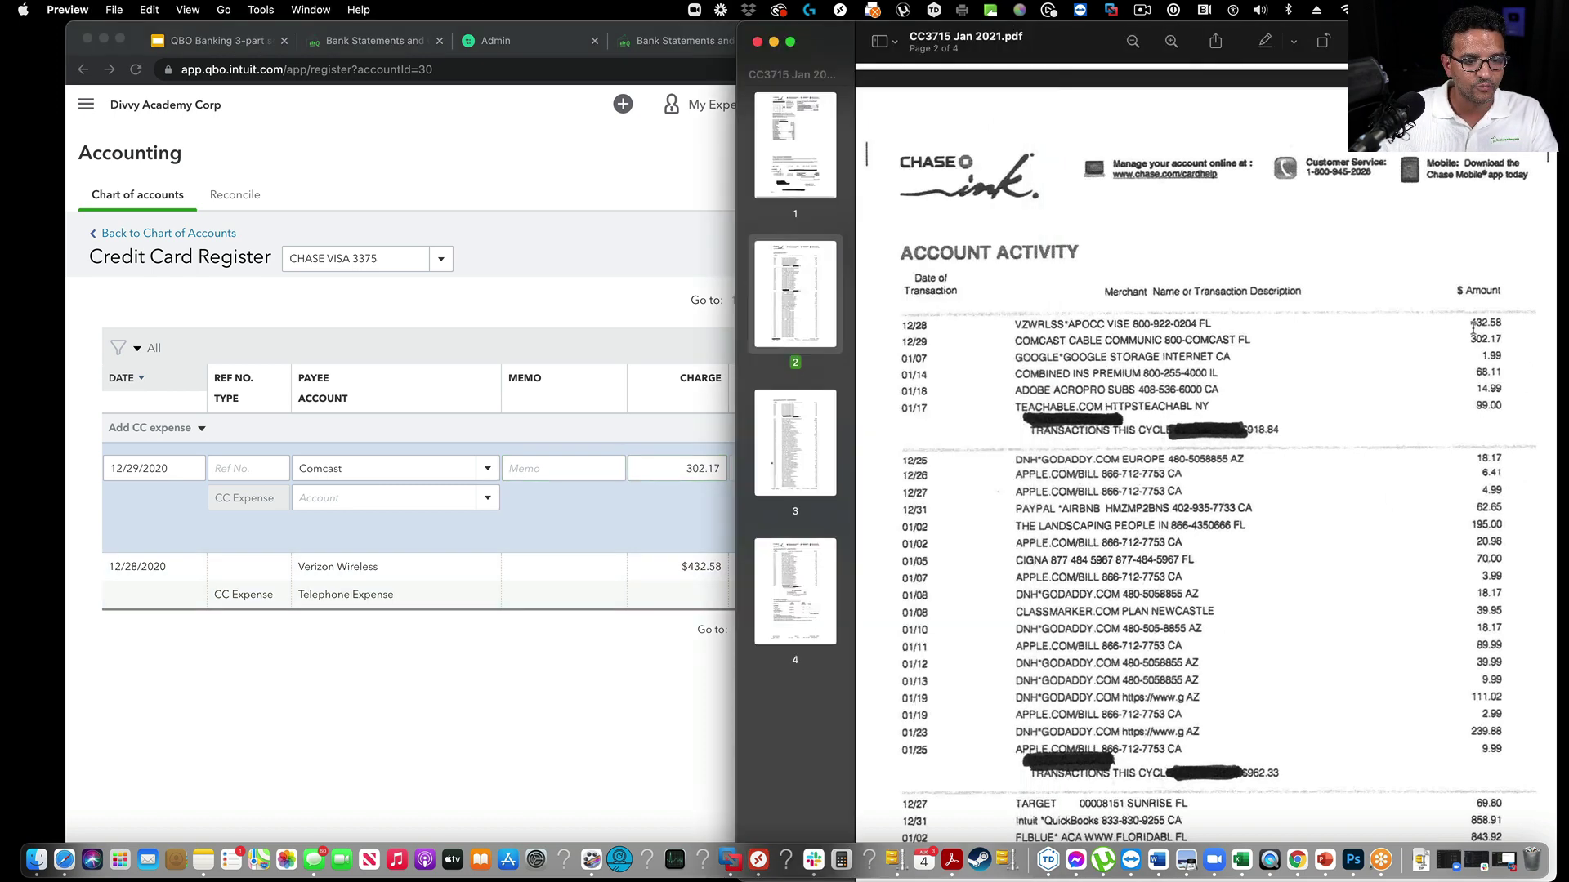
key("grave")
key("grave")
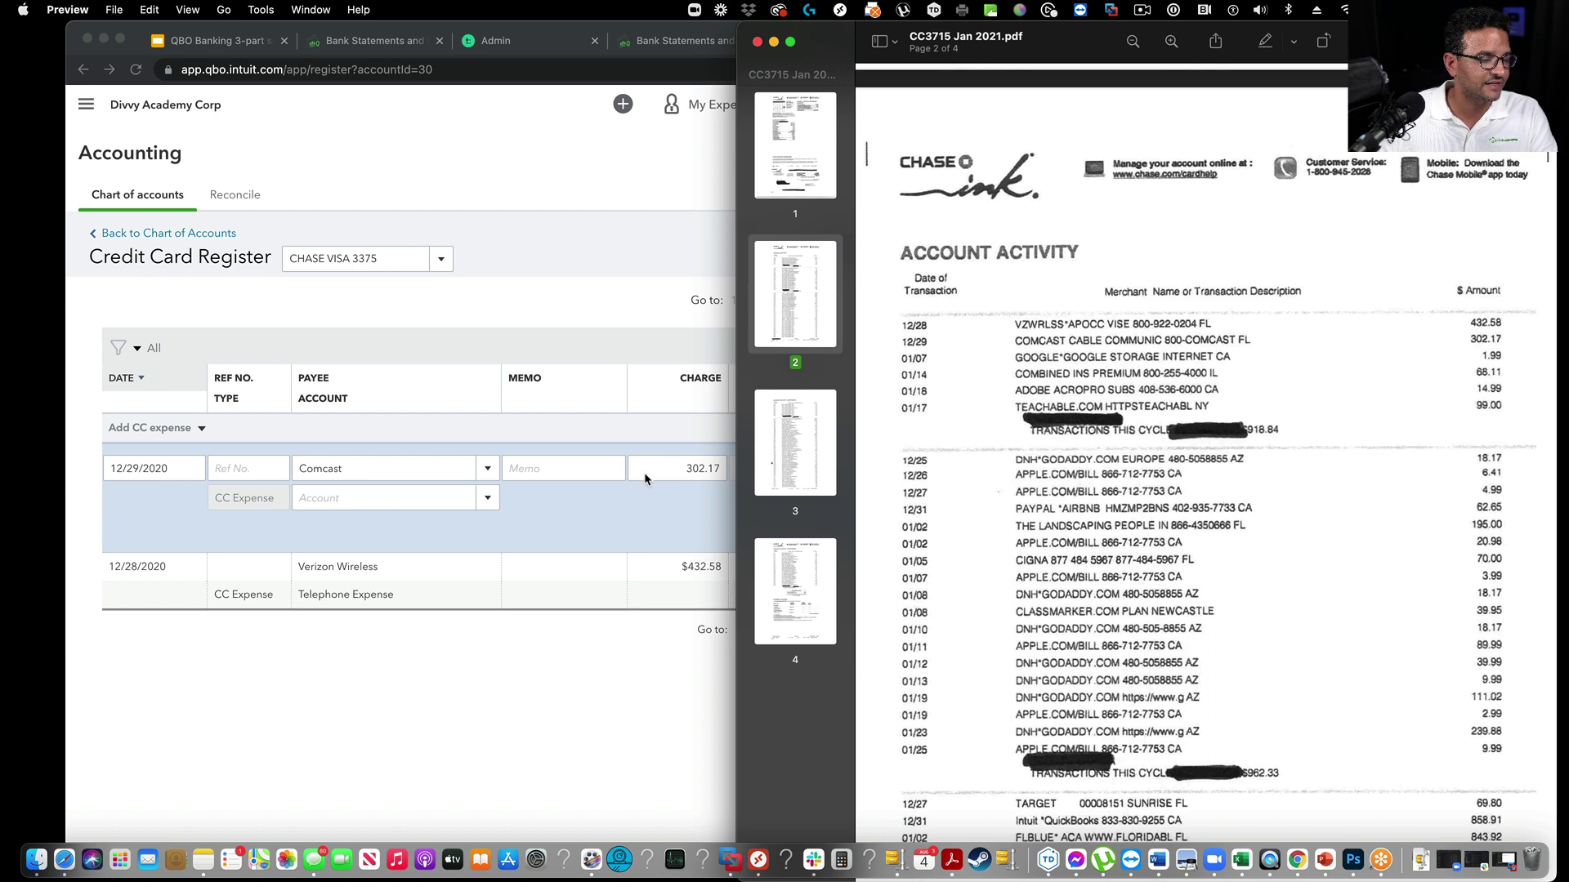
left_click(651, 477)
left_click(384, 498)
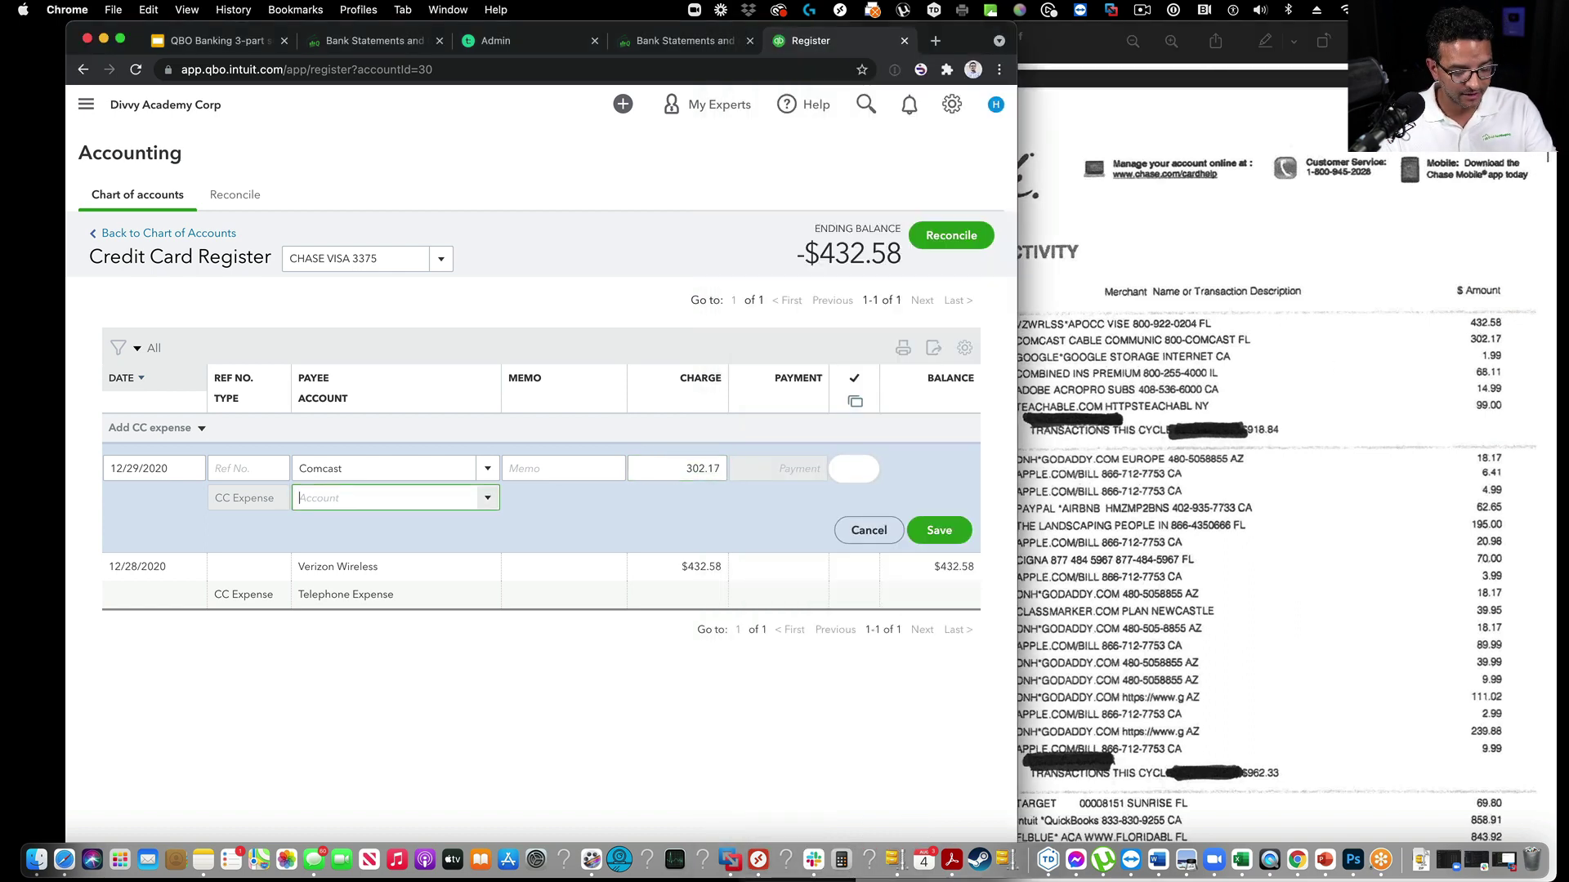
type("Uti")
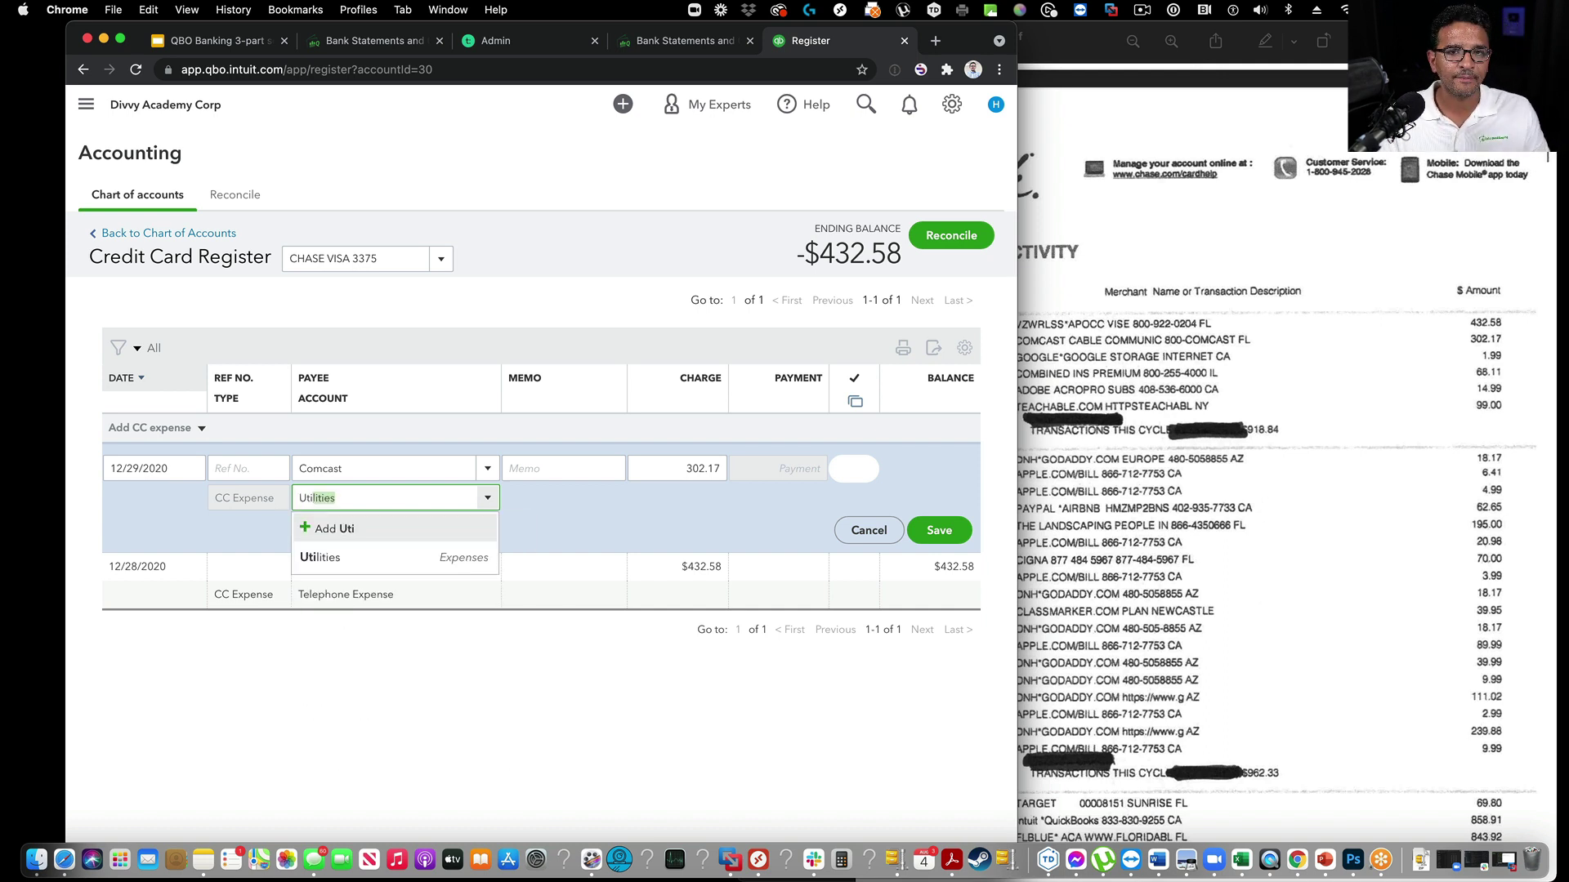
key("Down")
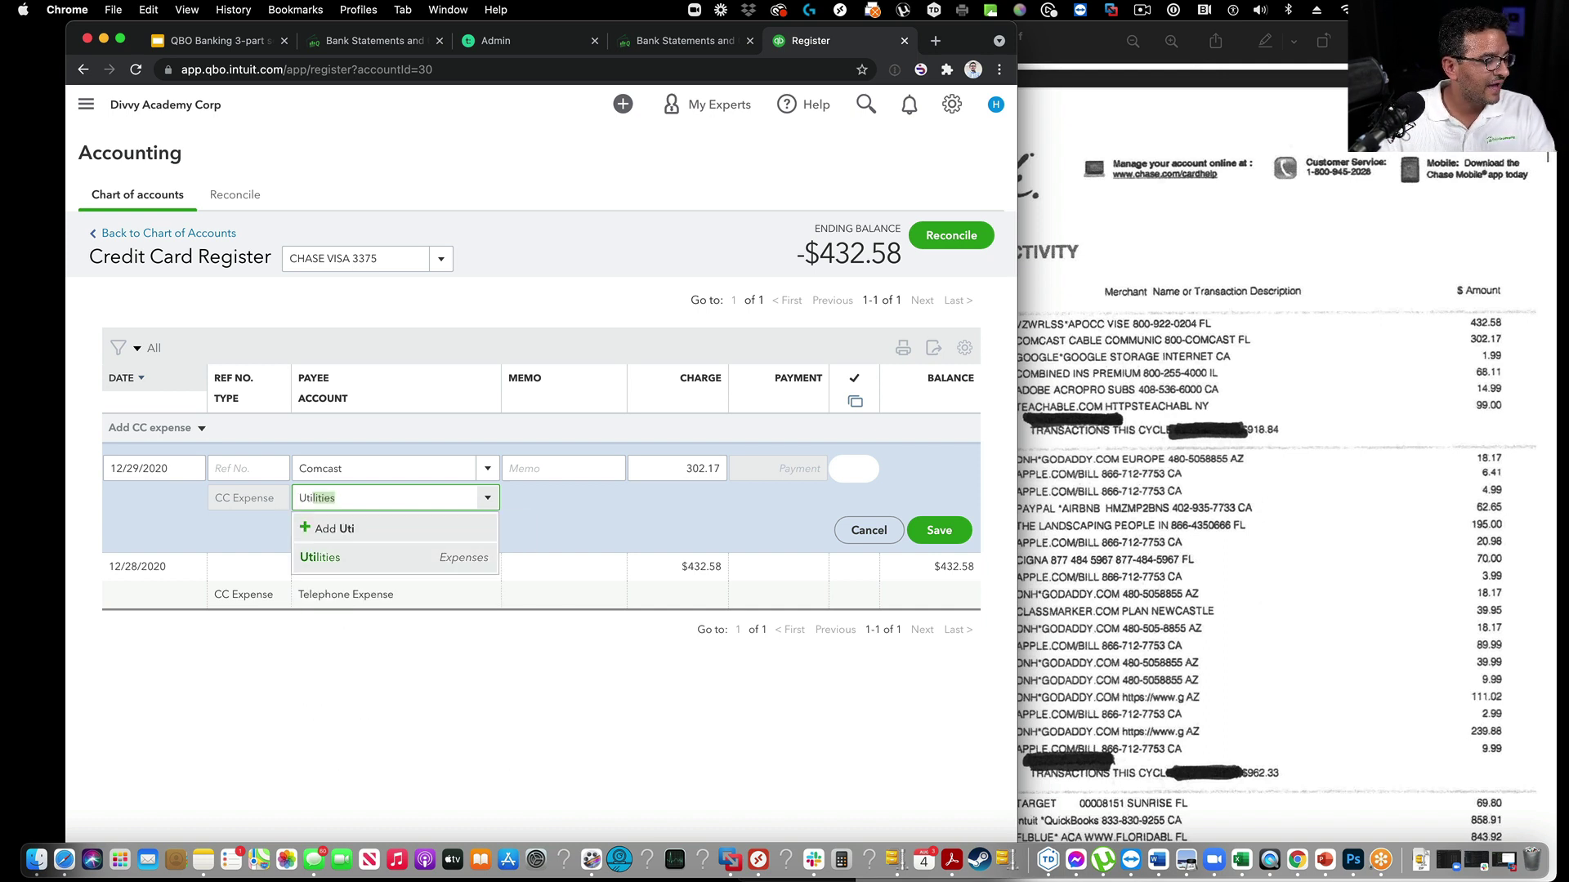
key("Return")
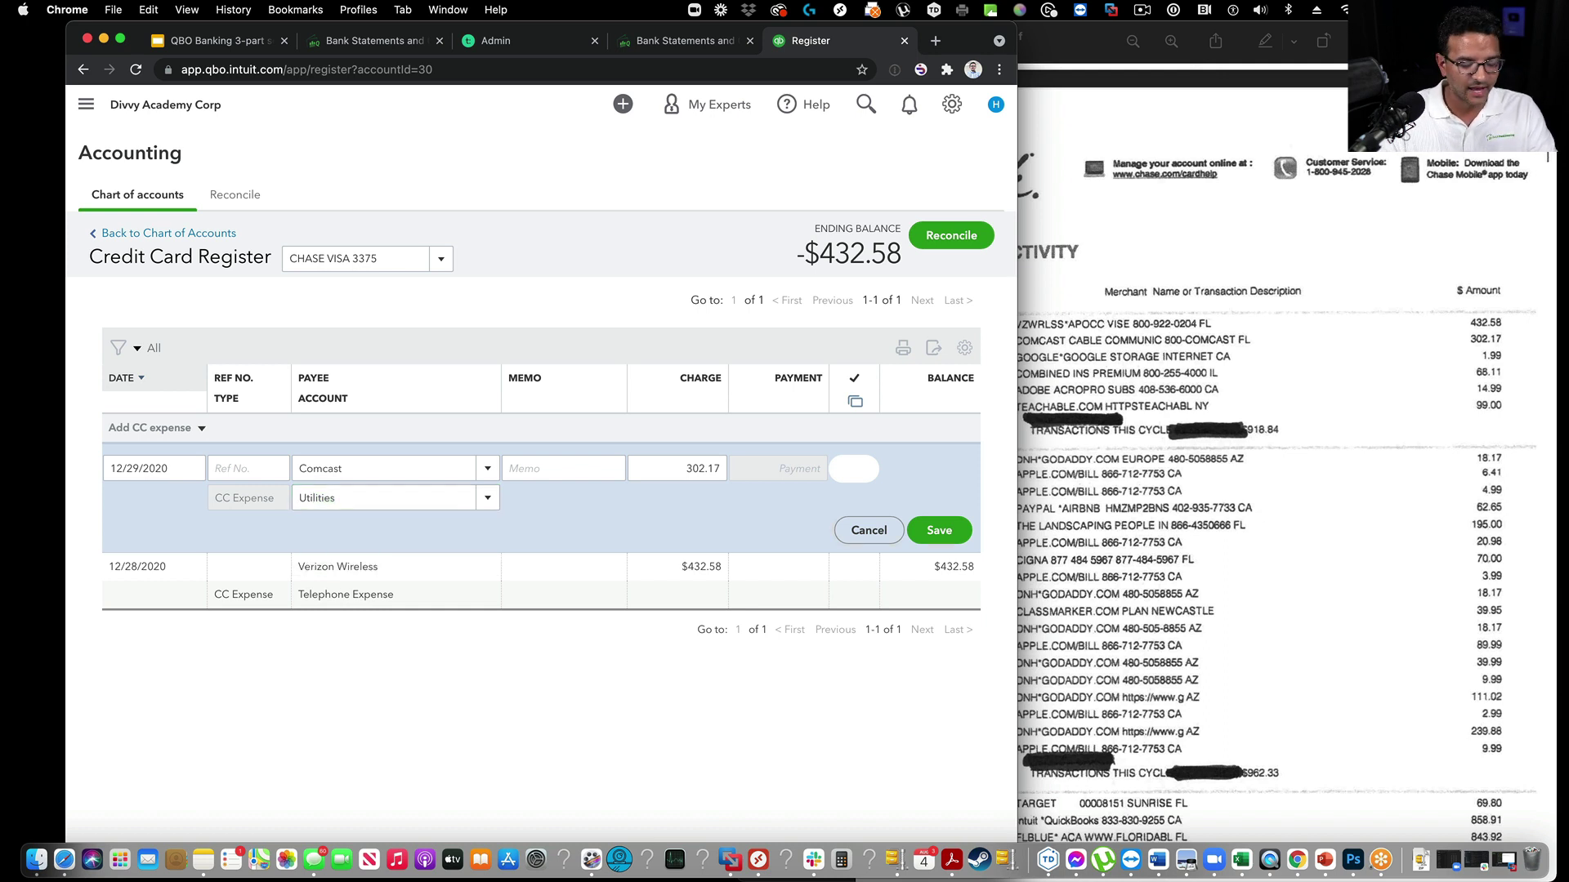
key("Return")
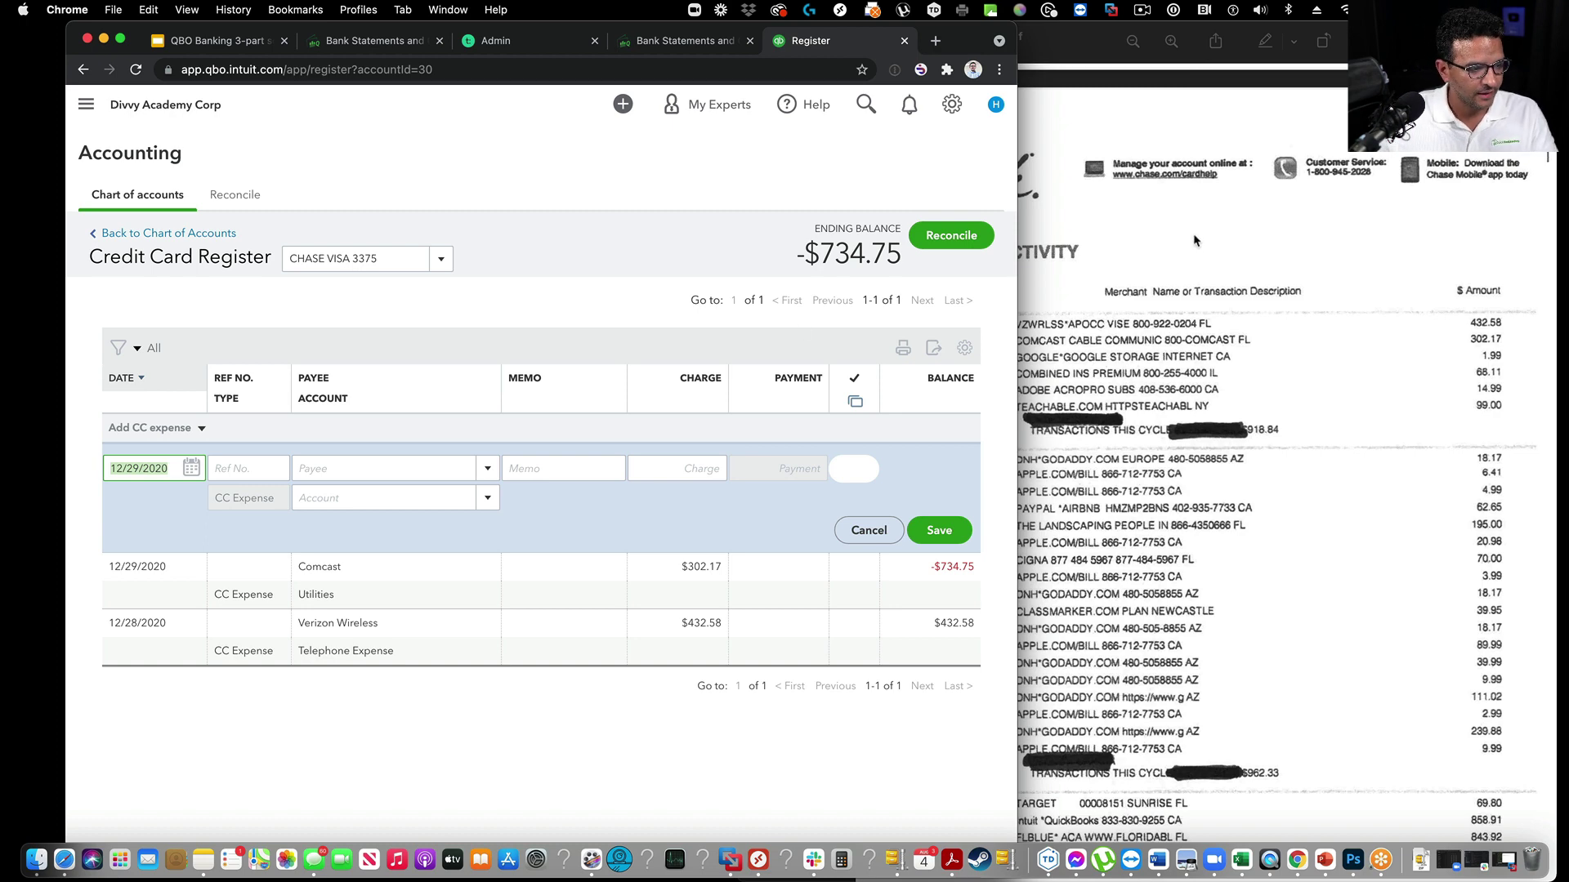
Step: Turn on Paper Ledger Mode in the register's display settings
left_click(991, 350)
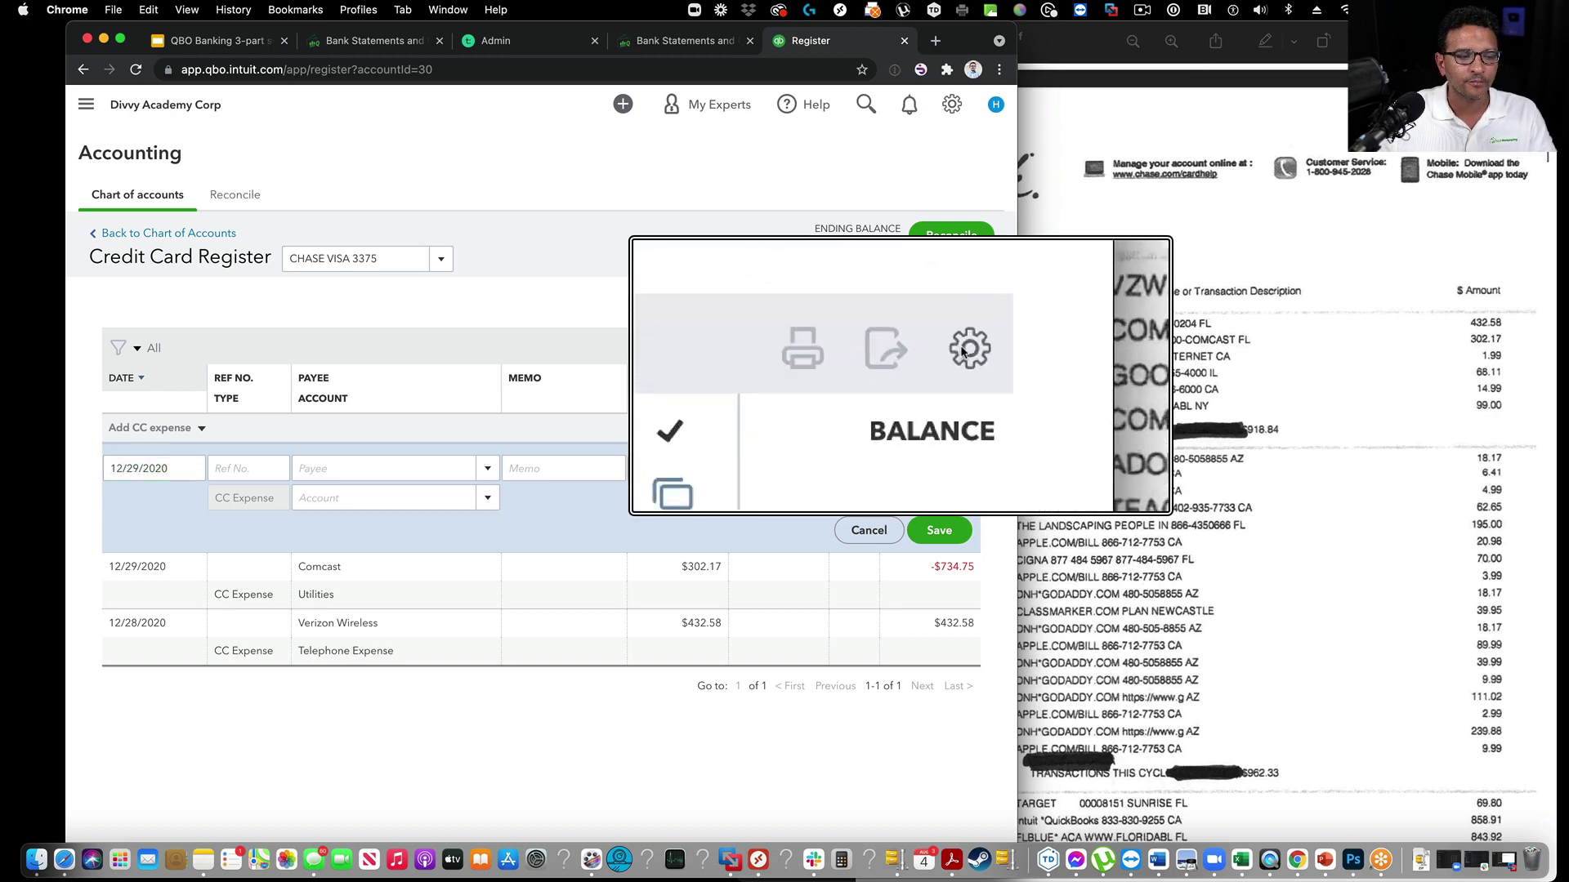
left_click(964, 349)
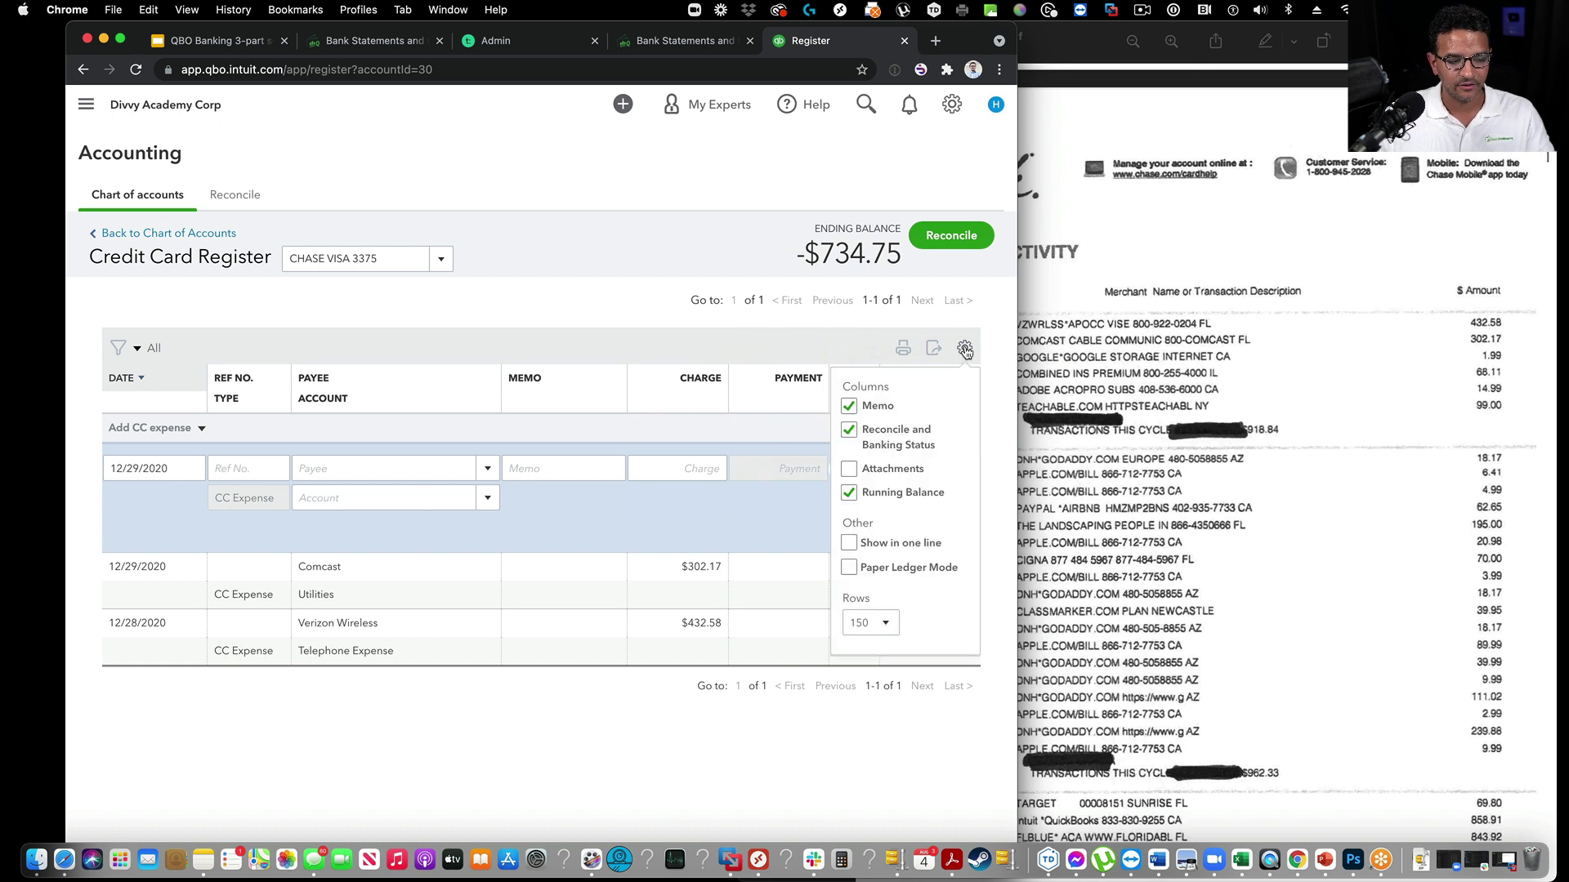
left_click(849, 567)
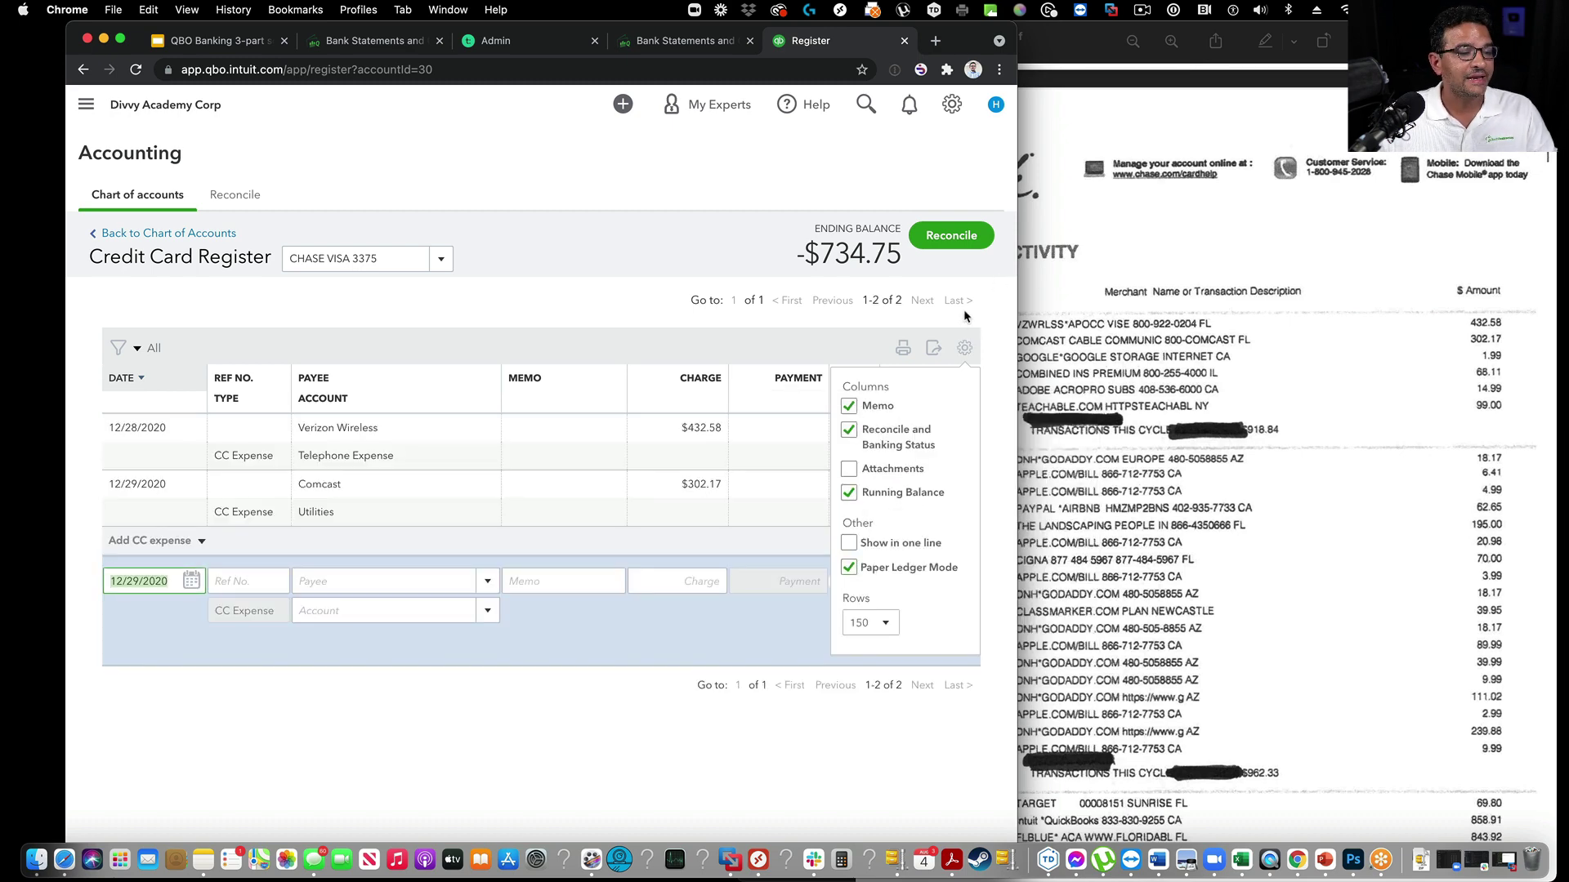
left_click(977, 360)
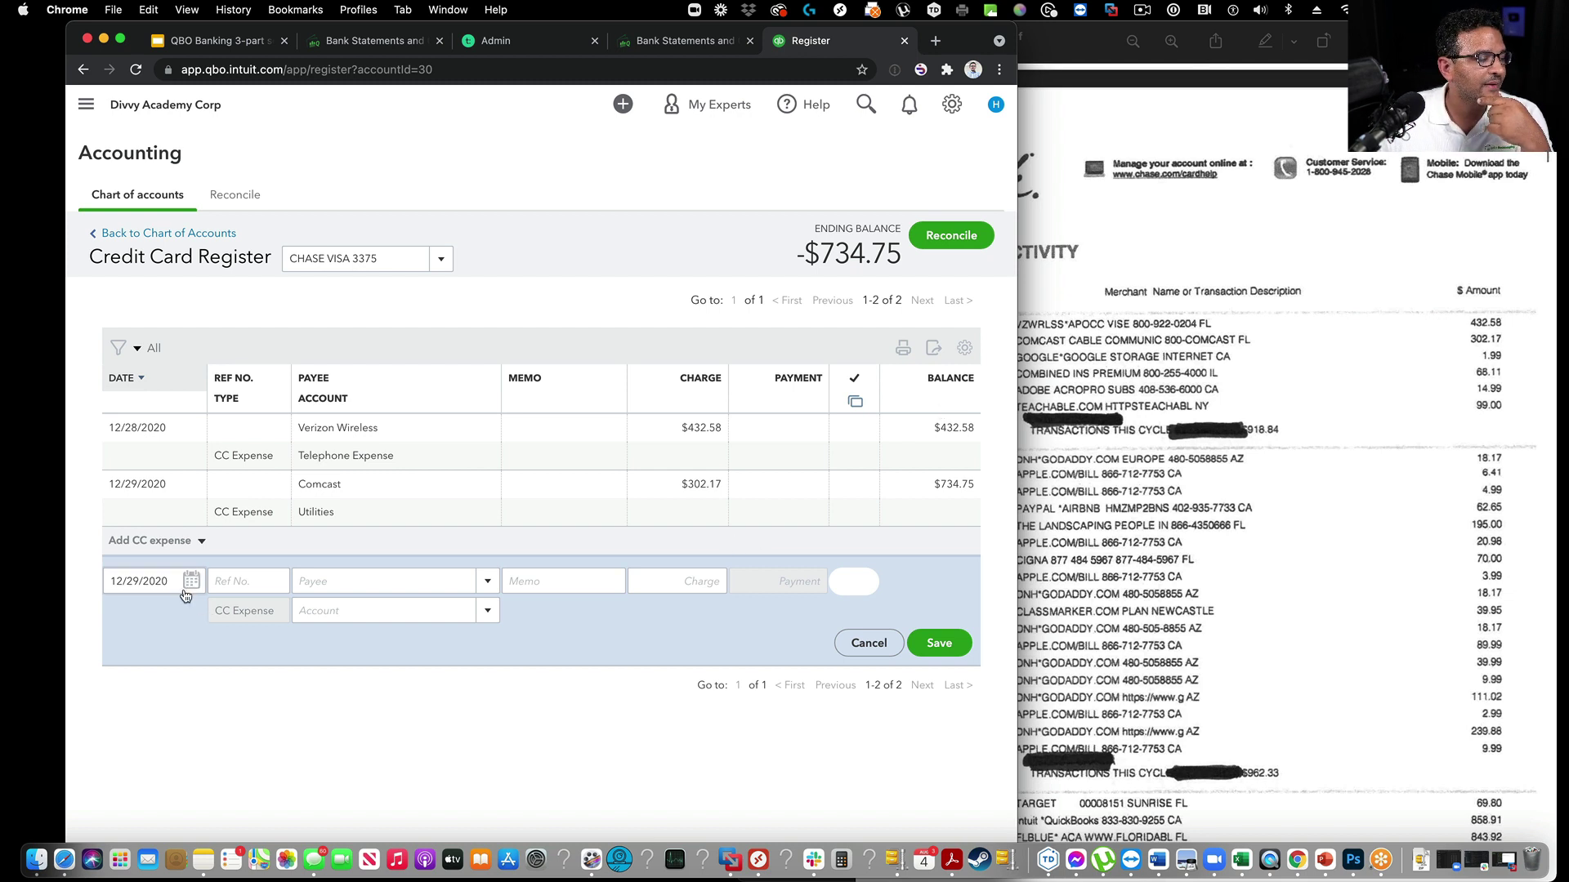
Step: Check the next charge on the statement and set the new entry's date to 01/07/2021
key("super+Tab")
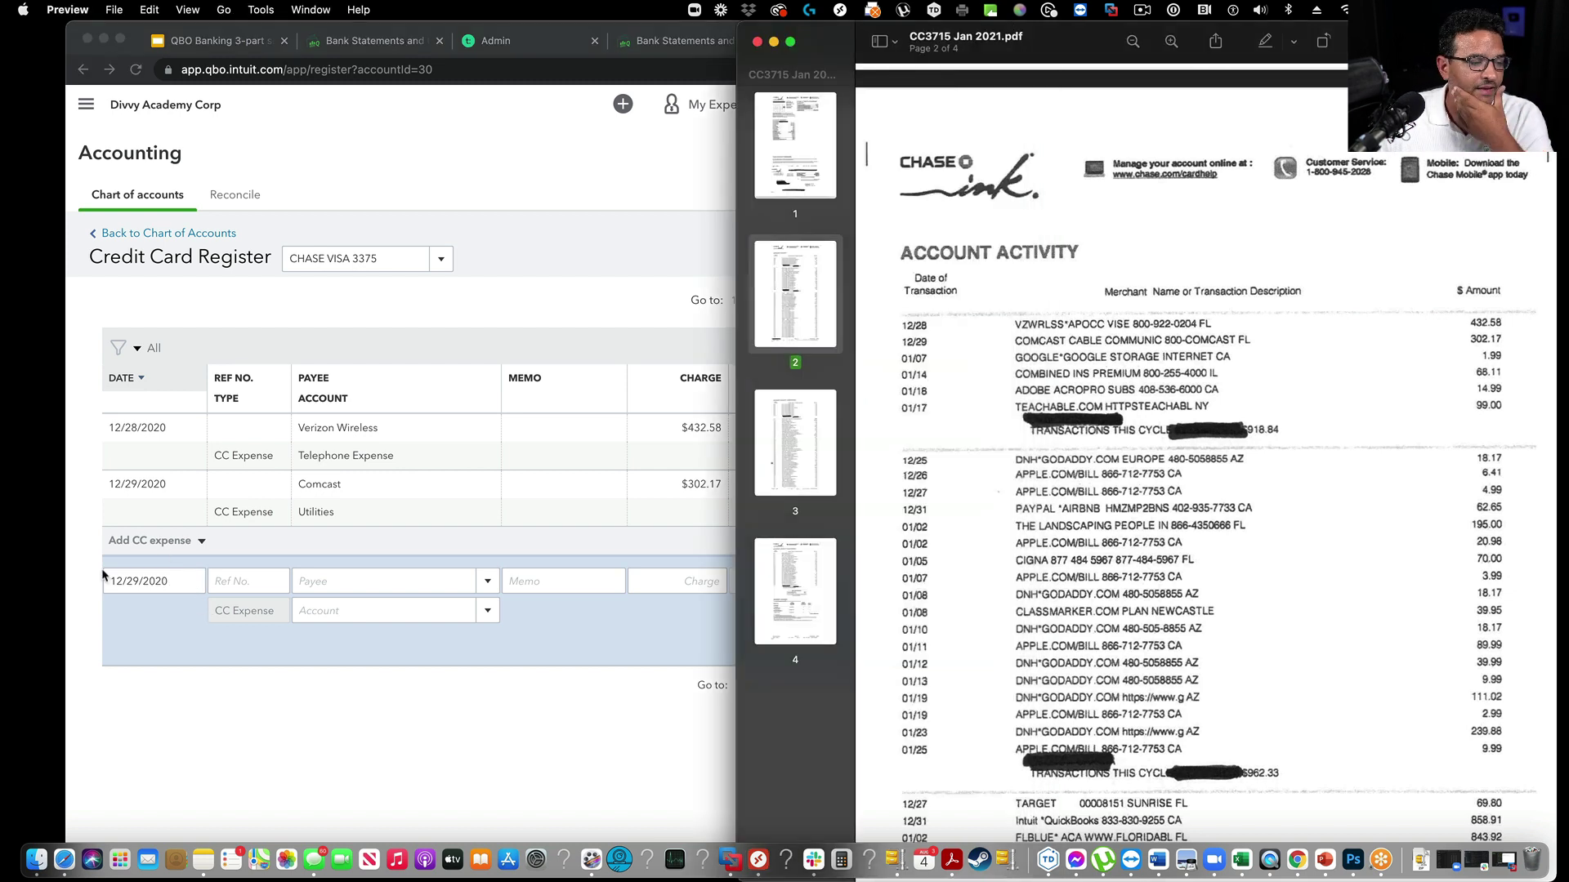
left_click(172, 580)
key("super+Tab")
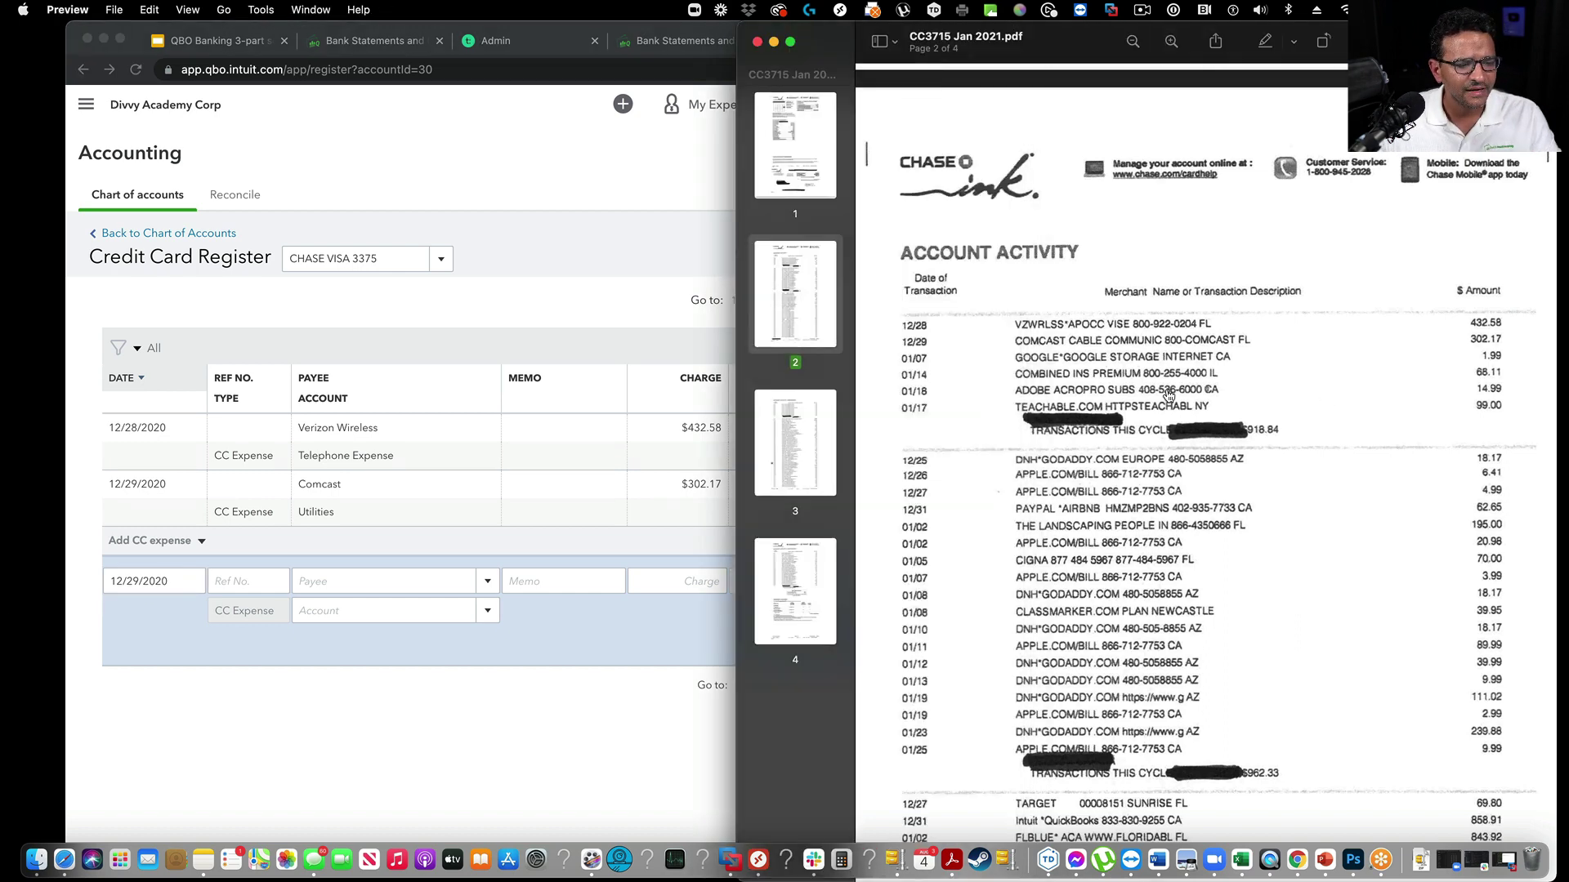
key("super+Tab")
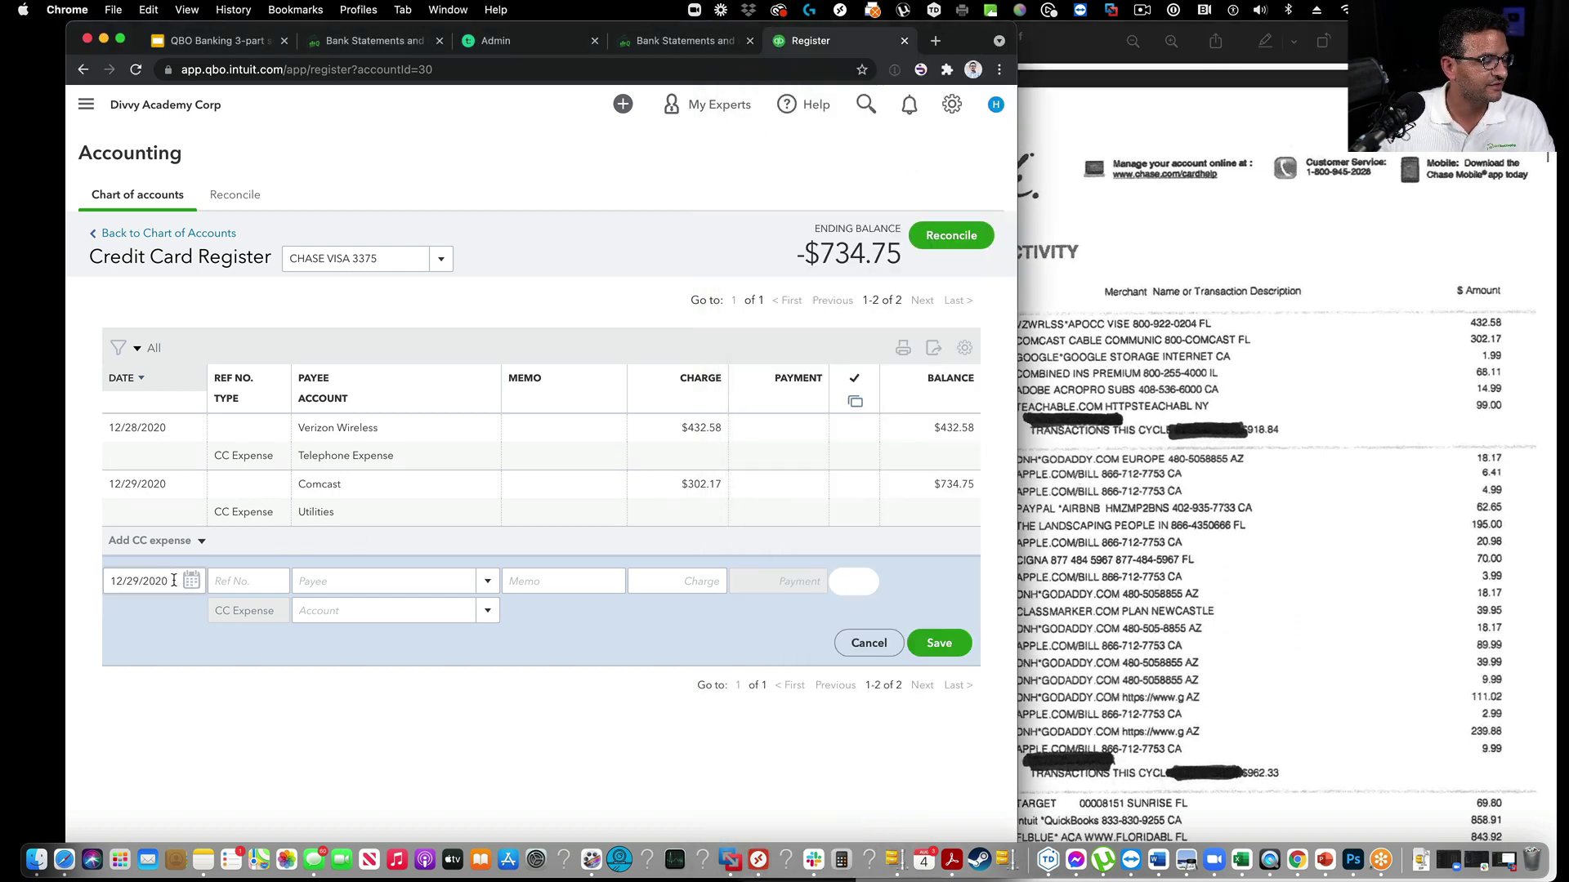
key("super+Tab")
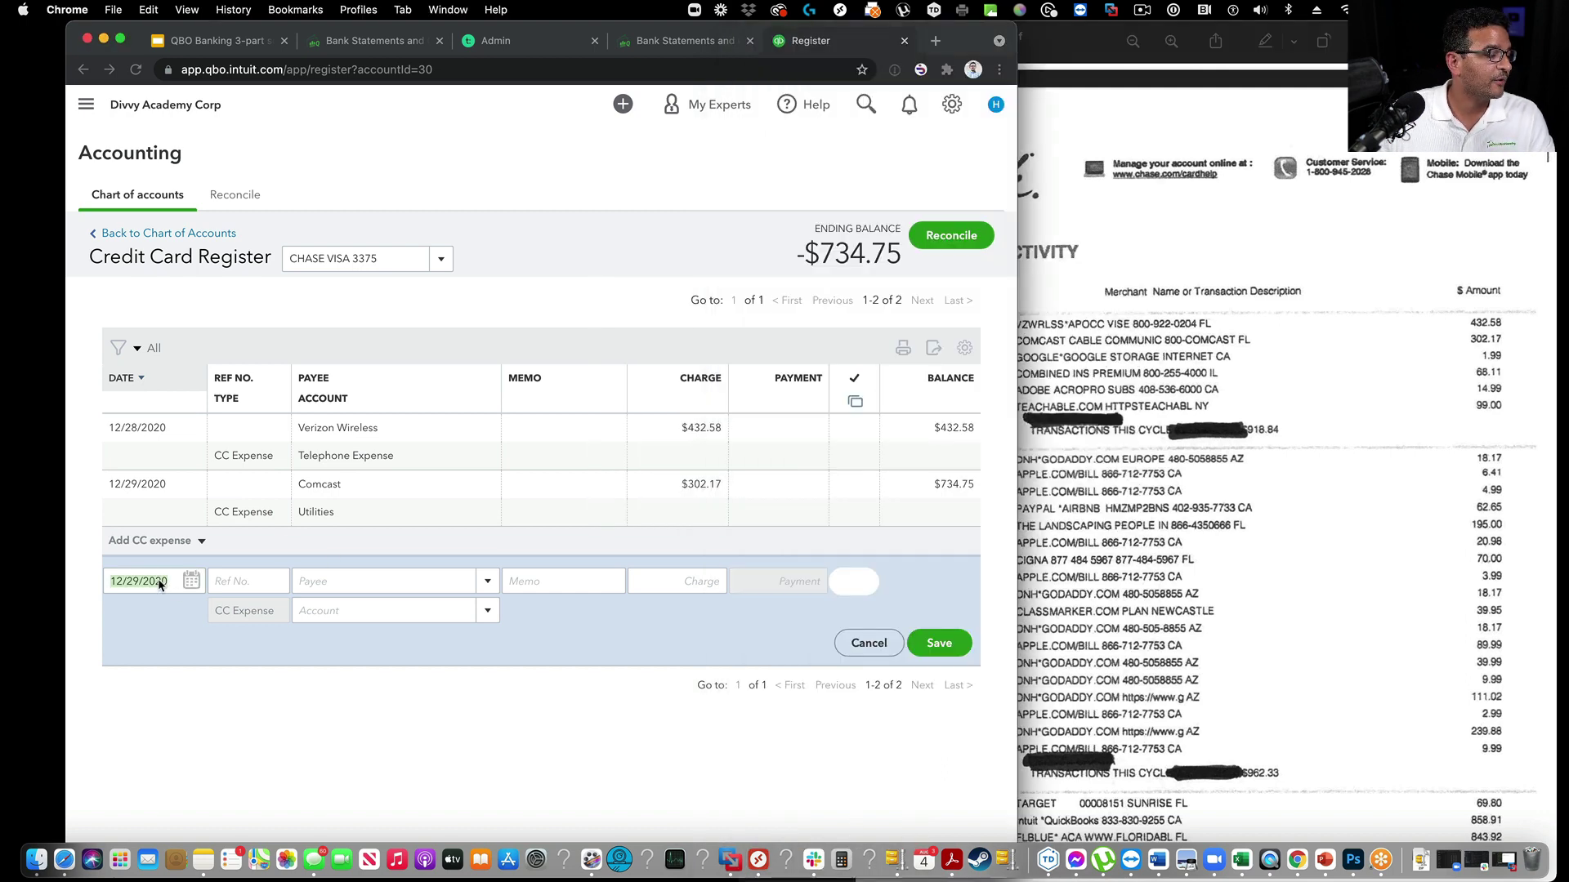
left_click(169, 581)
key("BackSpace")
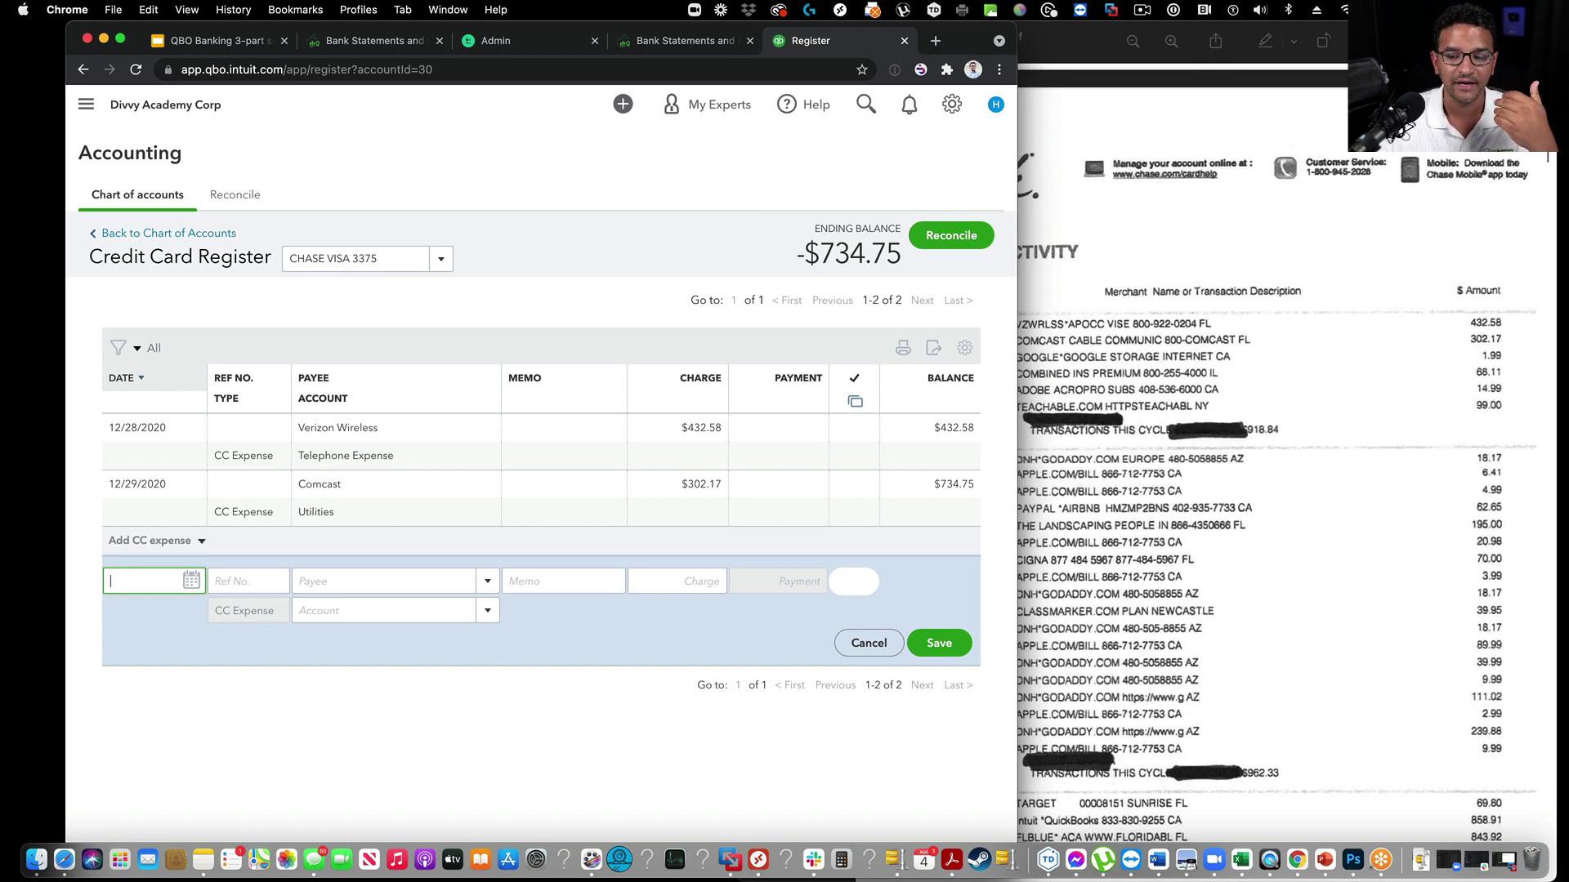
key("super+Tab")
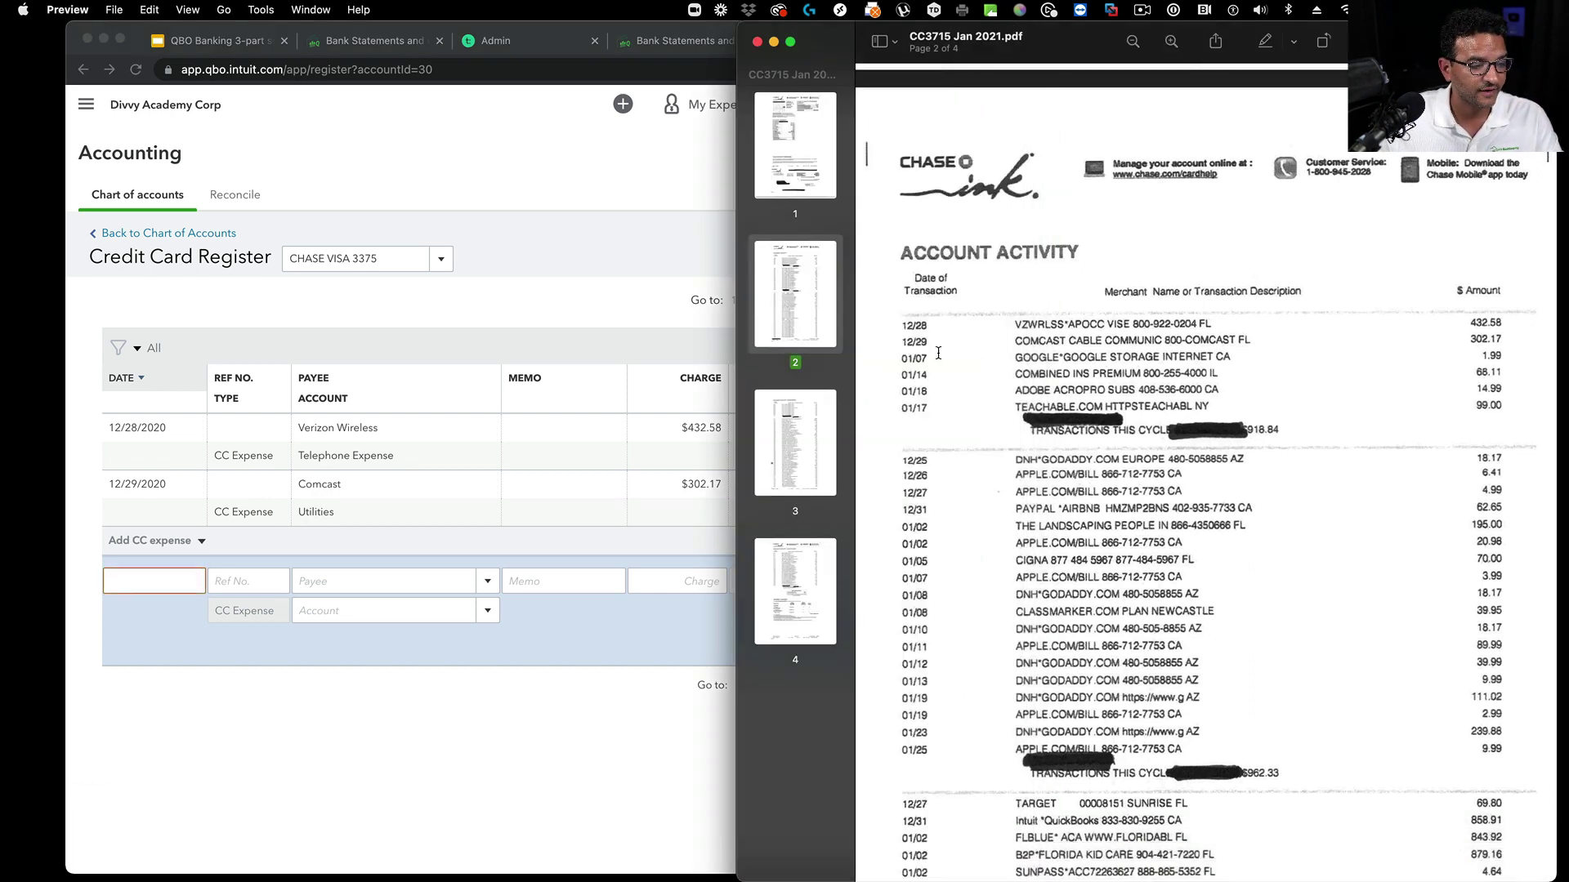
key("grave")
key("grave")
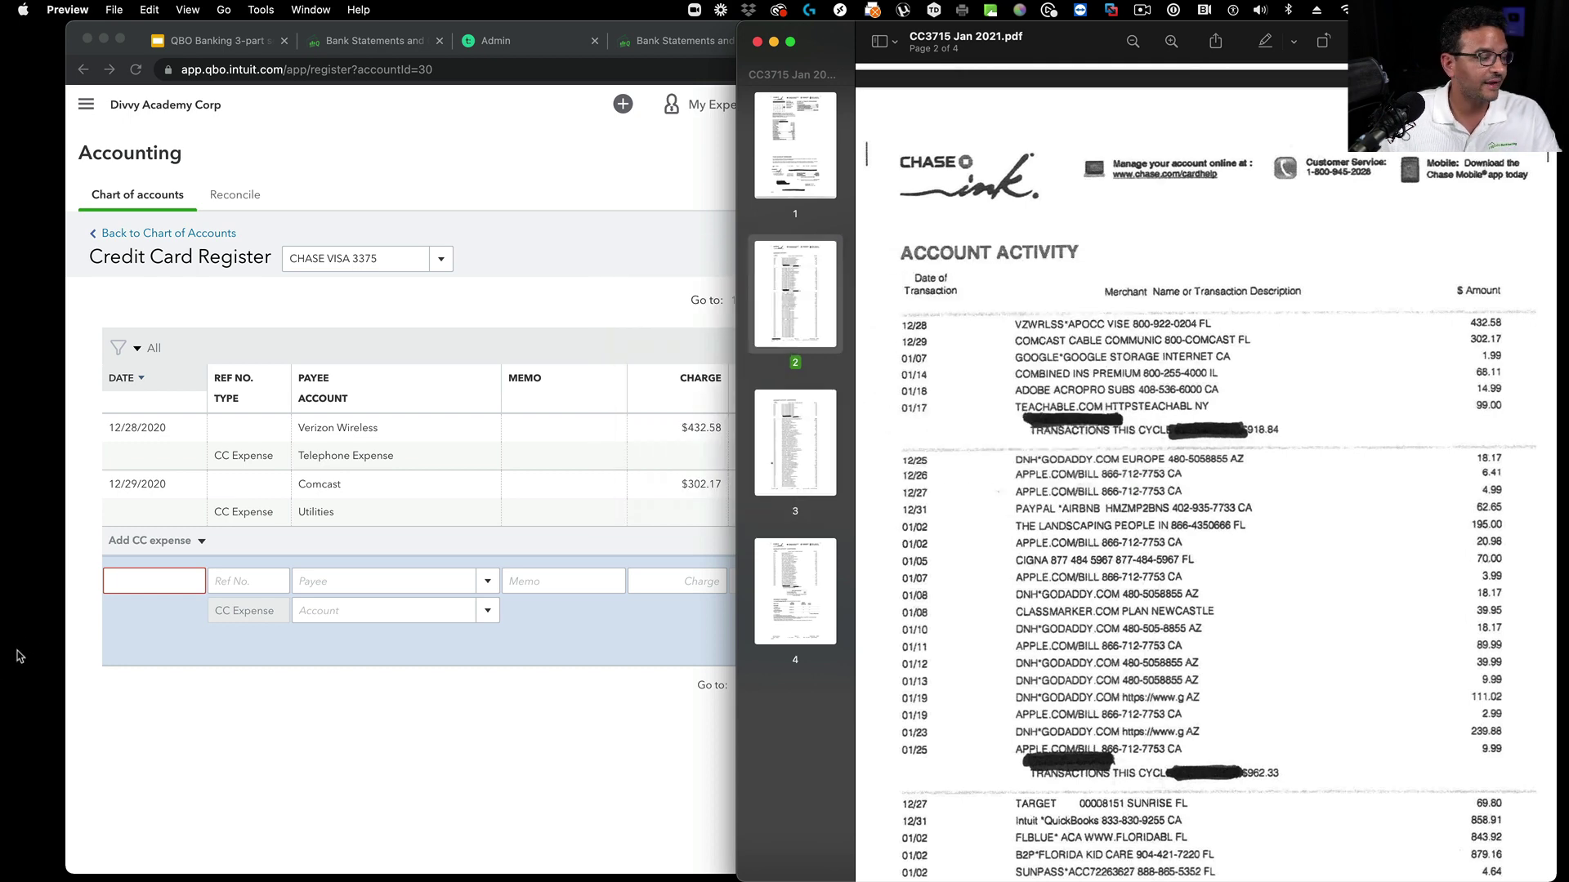
left_click(126, 590)
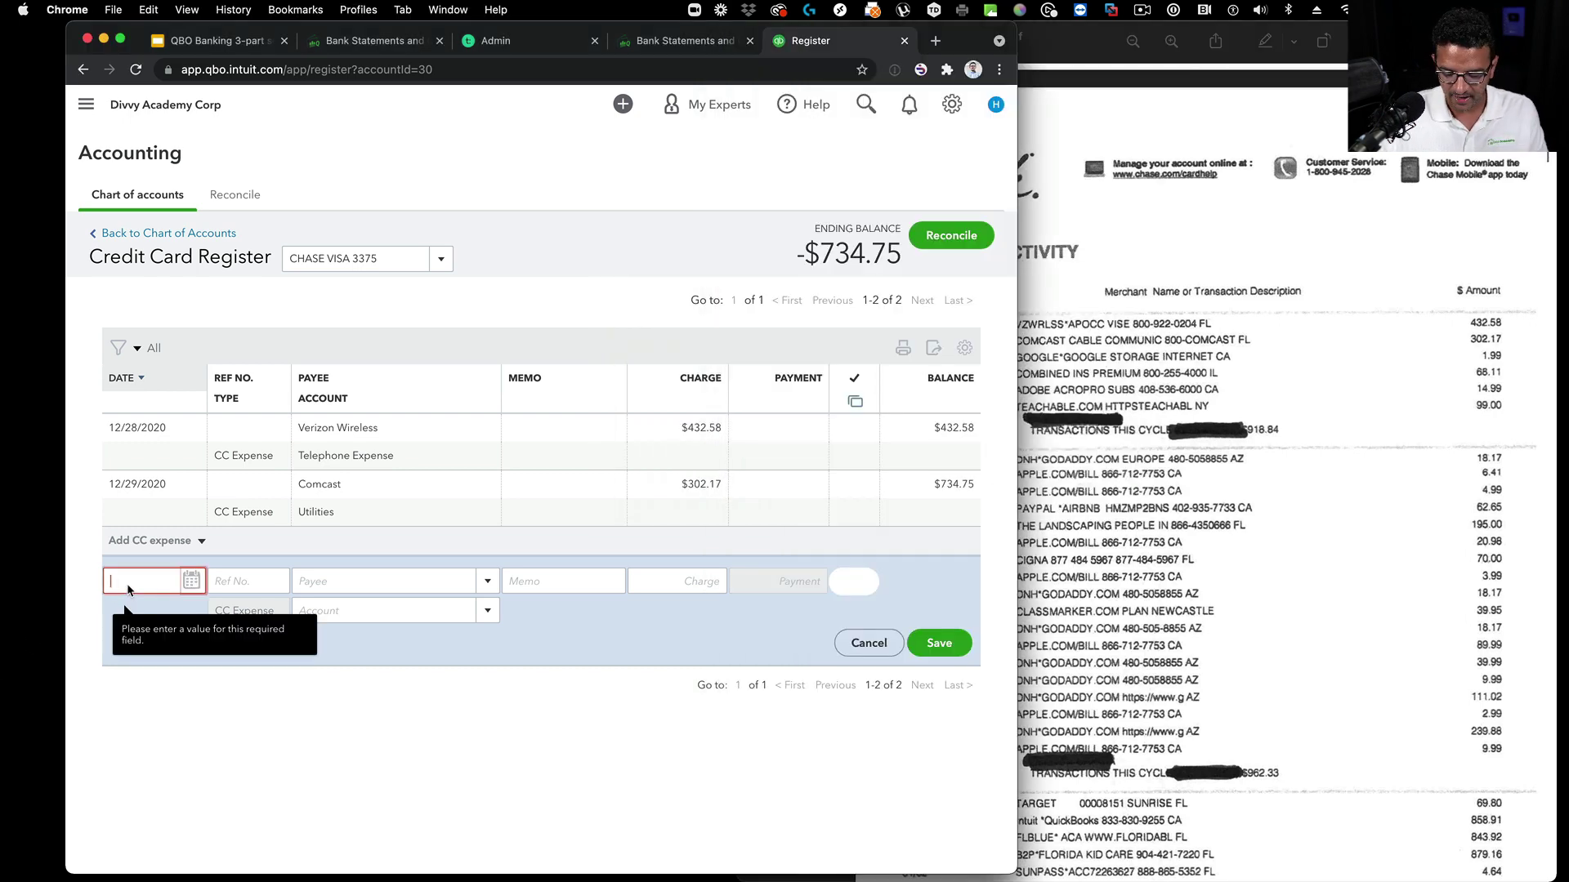
type("0107")
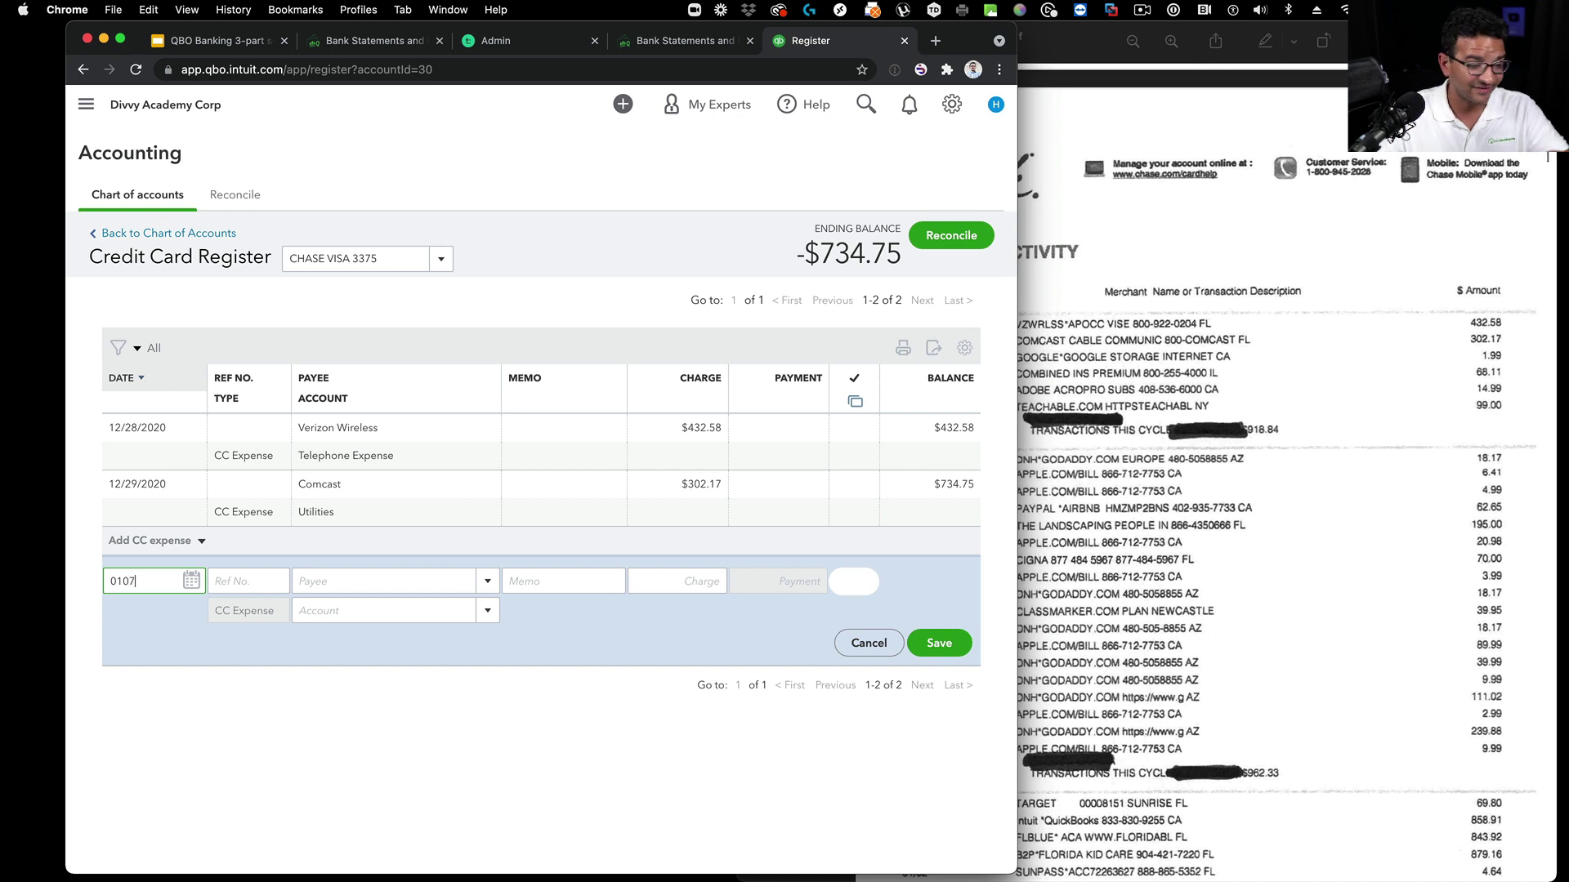
key("Tab")
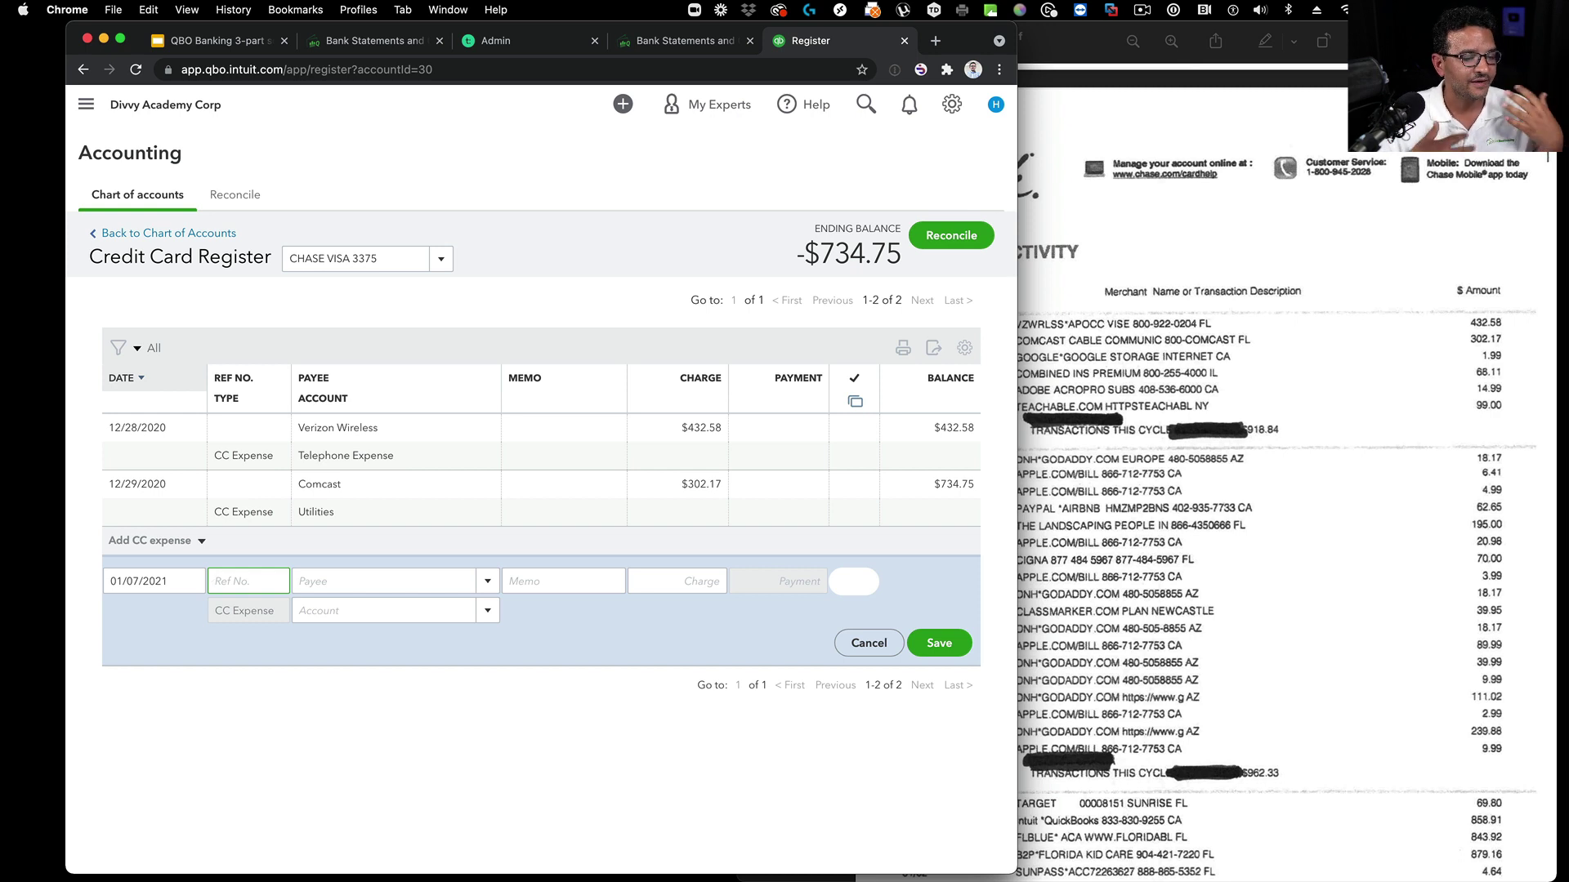
Step: Add Google as a new vendor, enter a 1.99 charge, and type Dues and Subscription as account
left_click(384, 581)
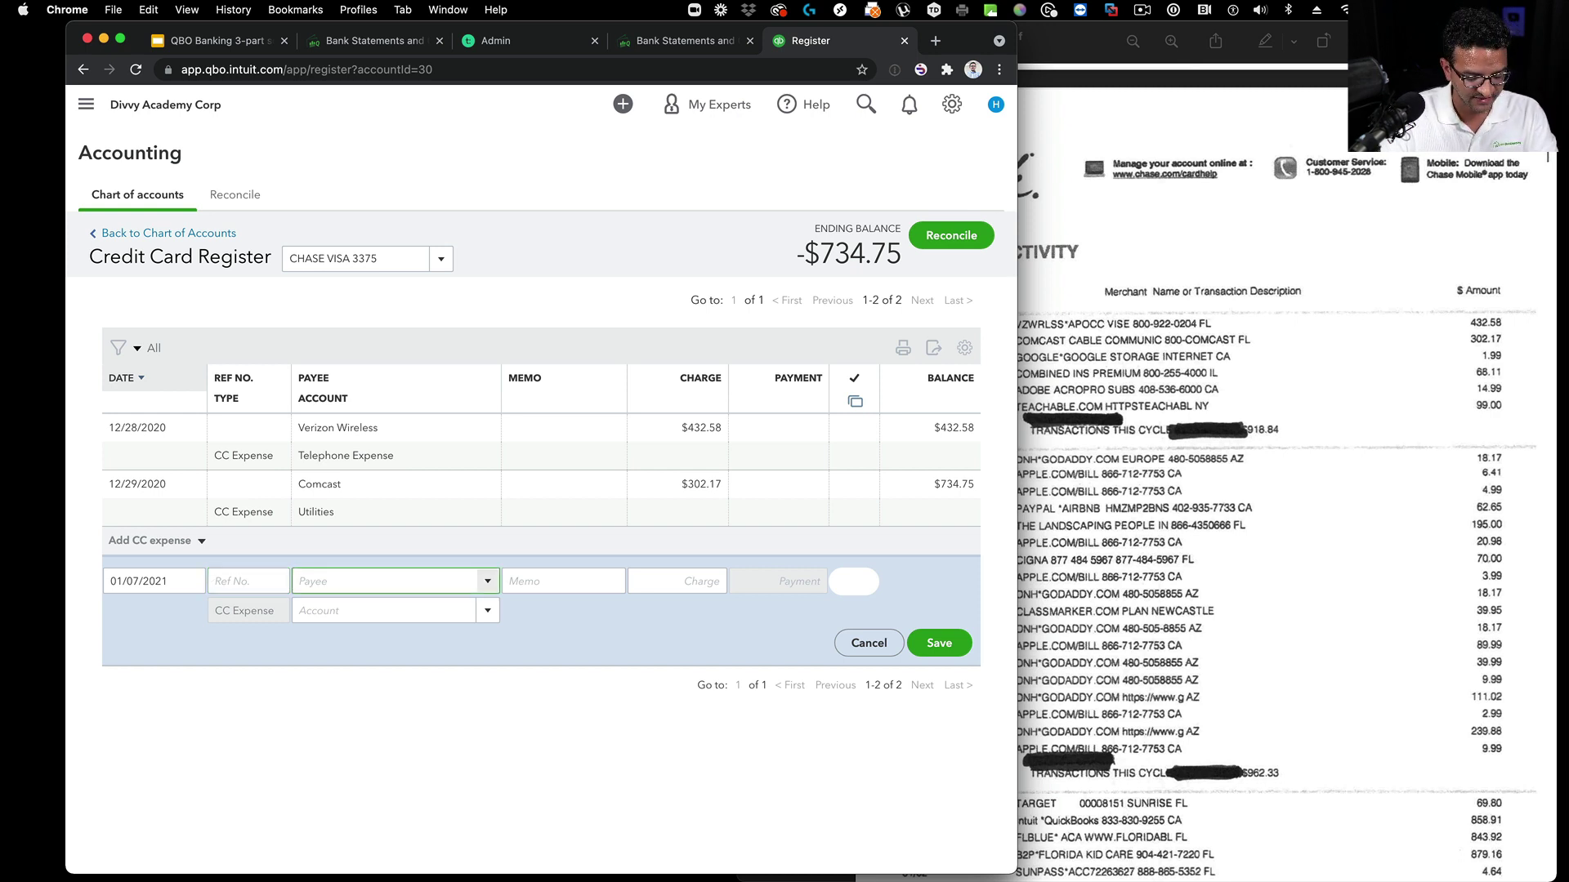
type("GooGoo")
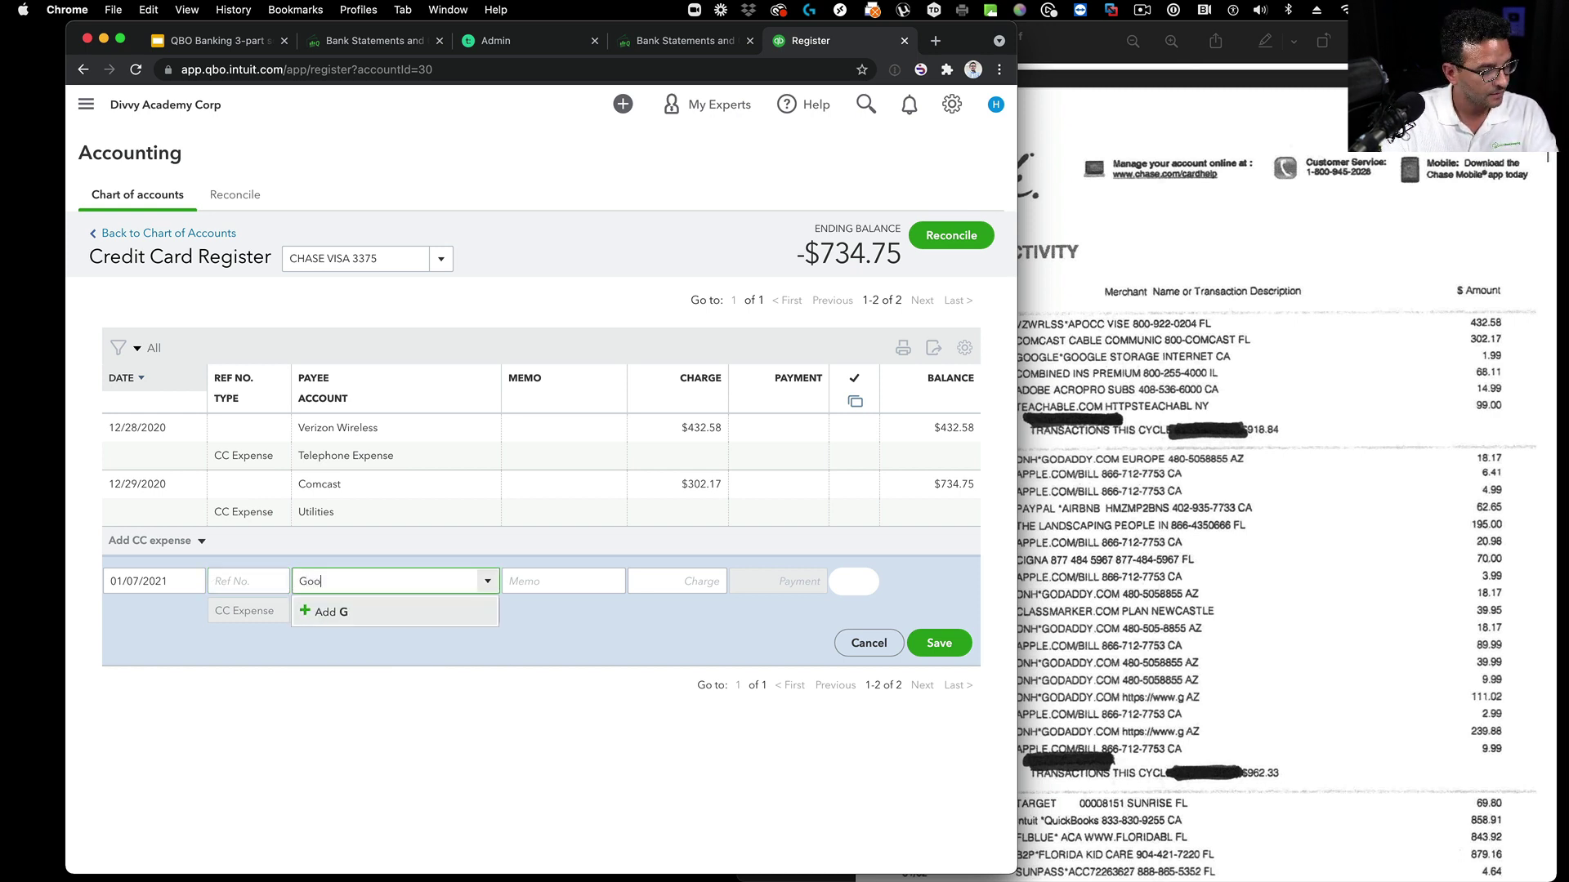
type("gle")
key("Return")
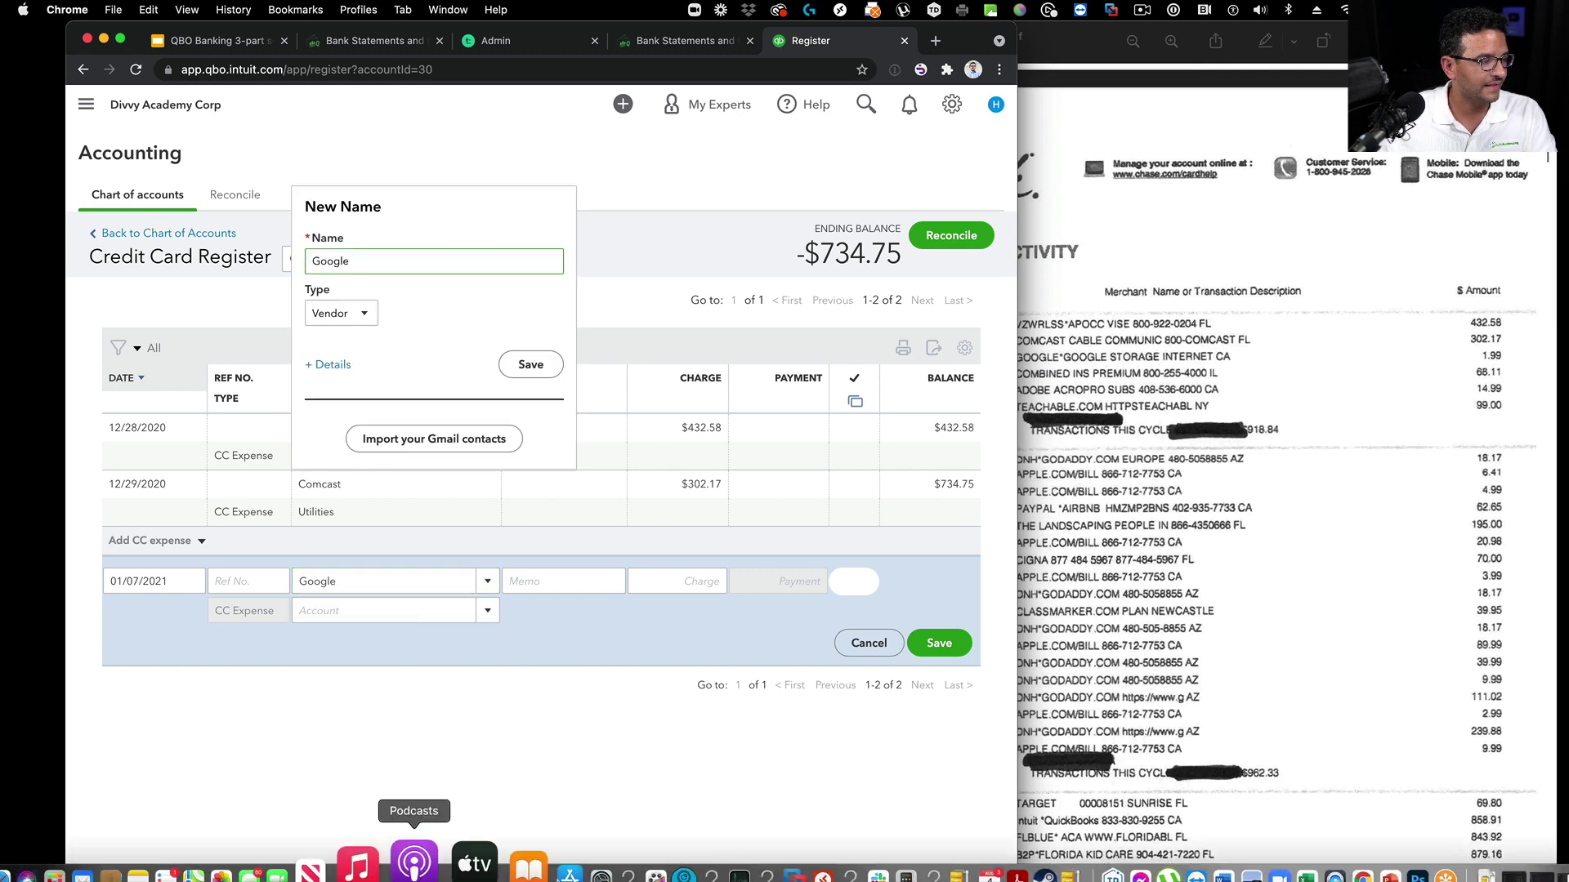
left_click(528, 365)
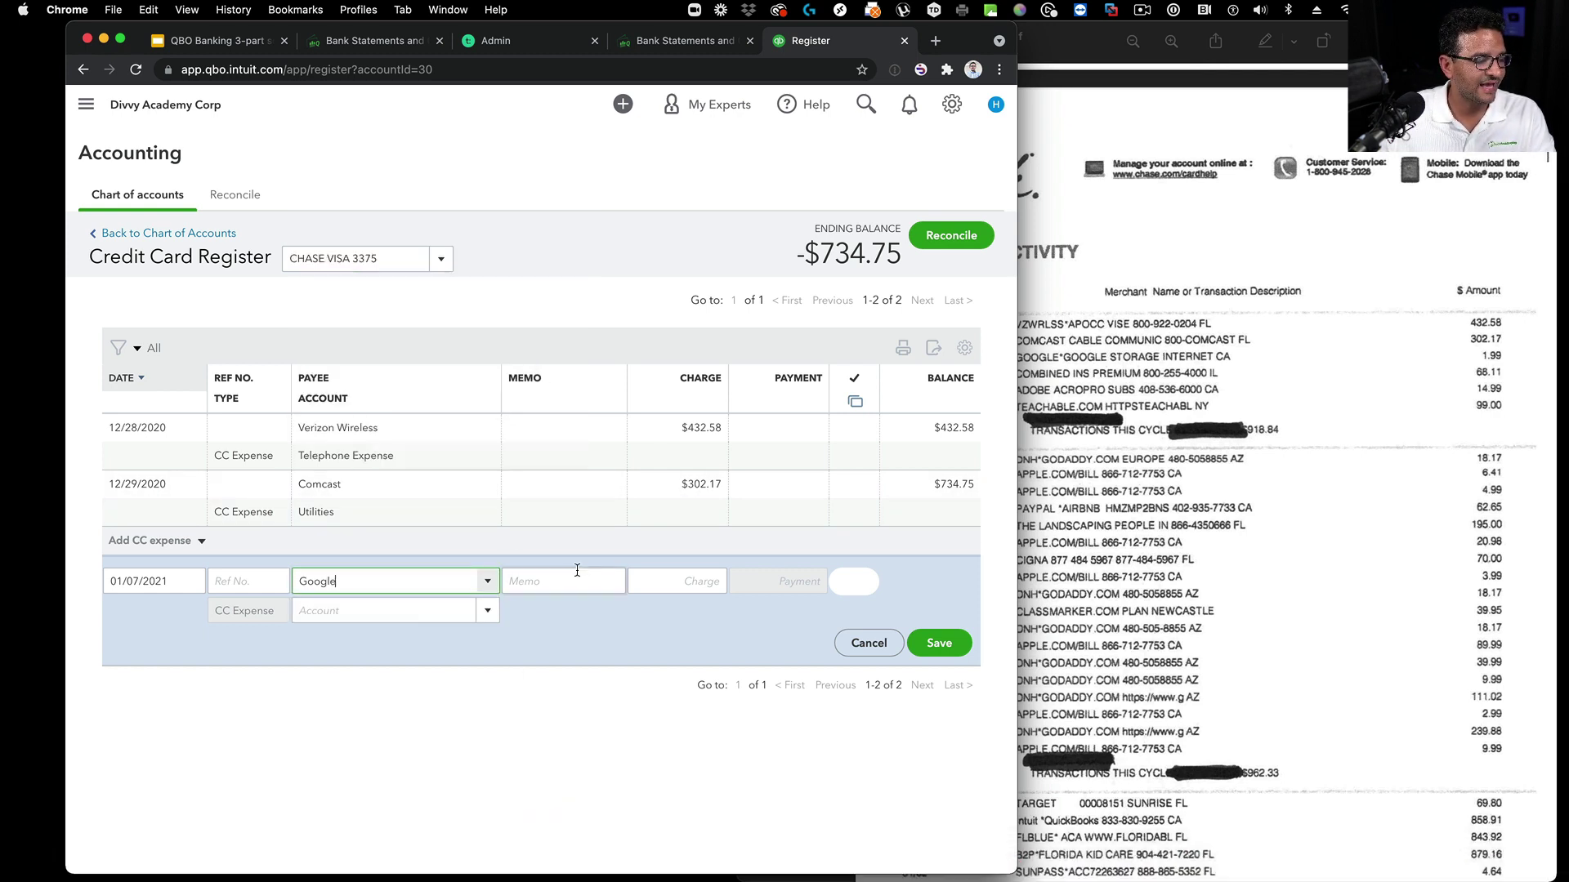
left_click(700, 582)
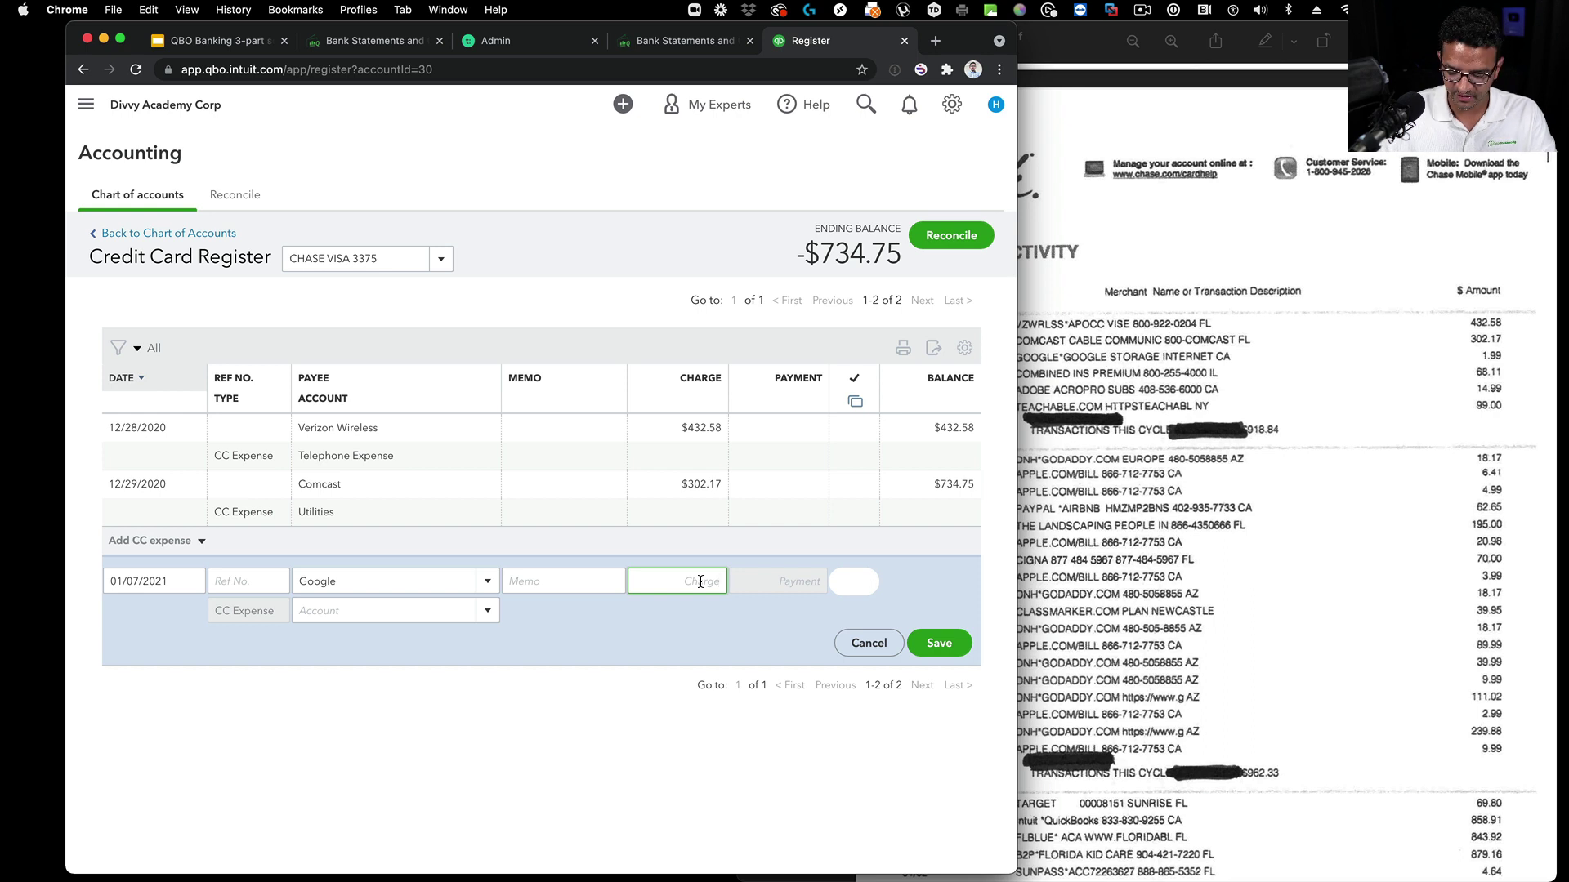
type("1.99")
key("Tab")
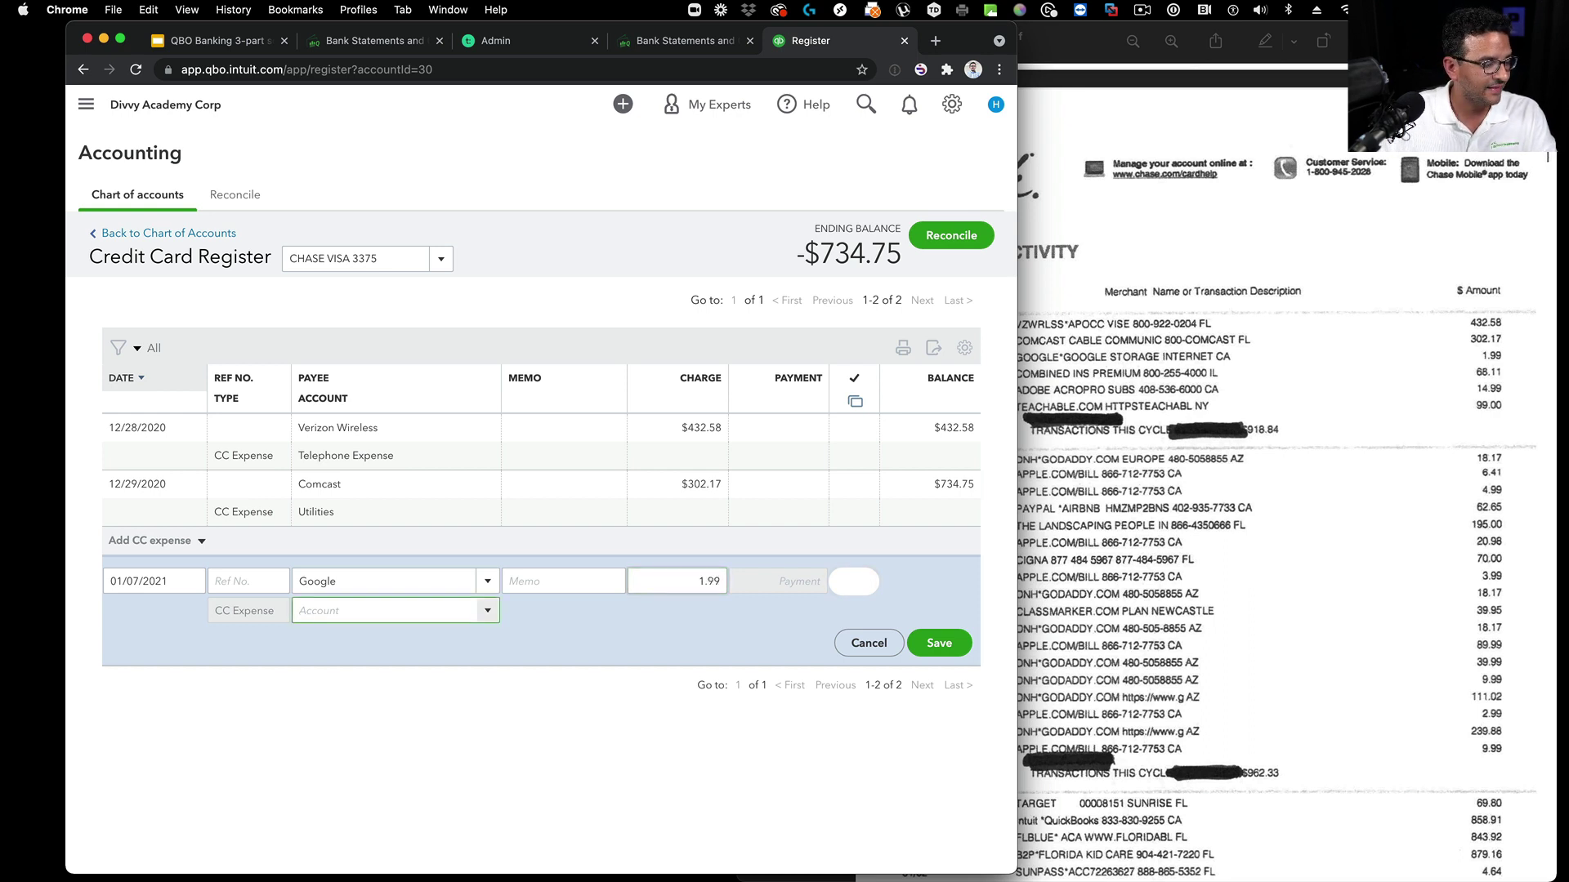
type("Dues")
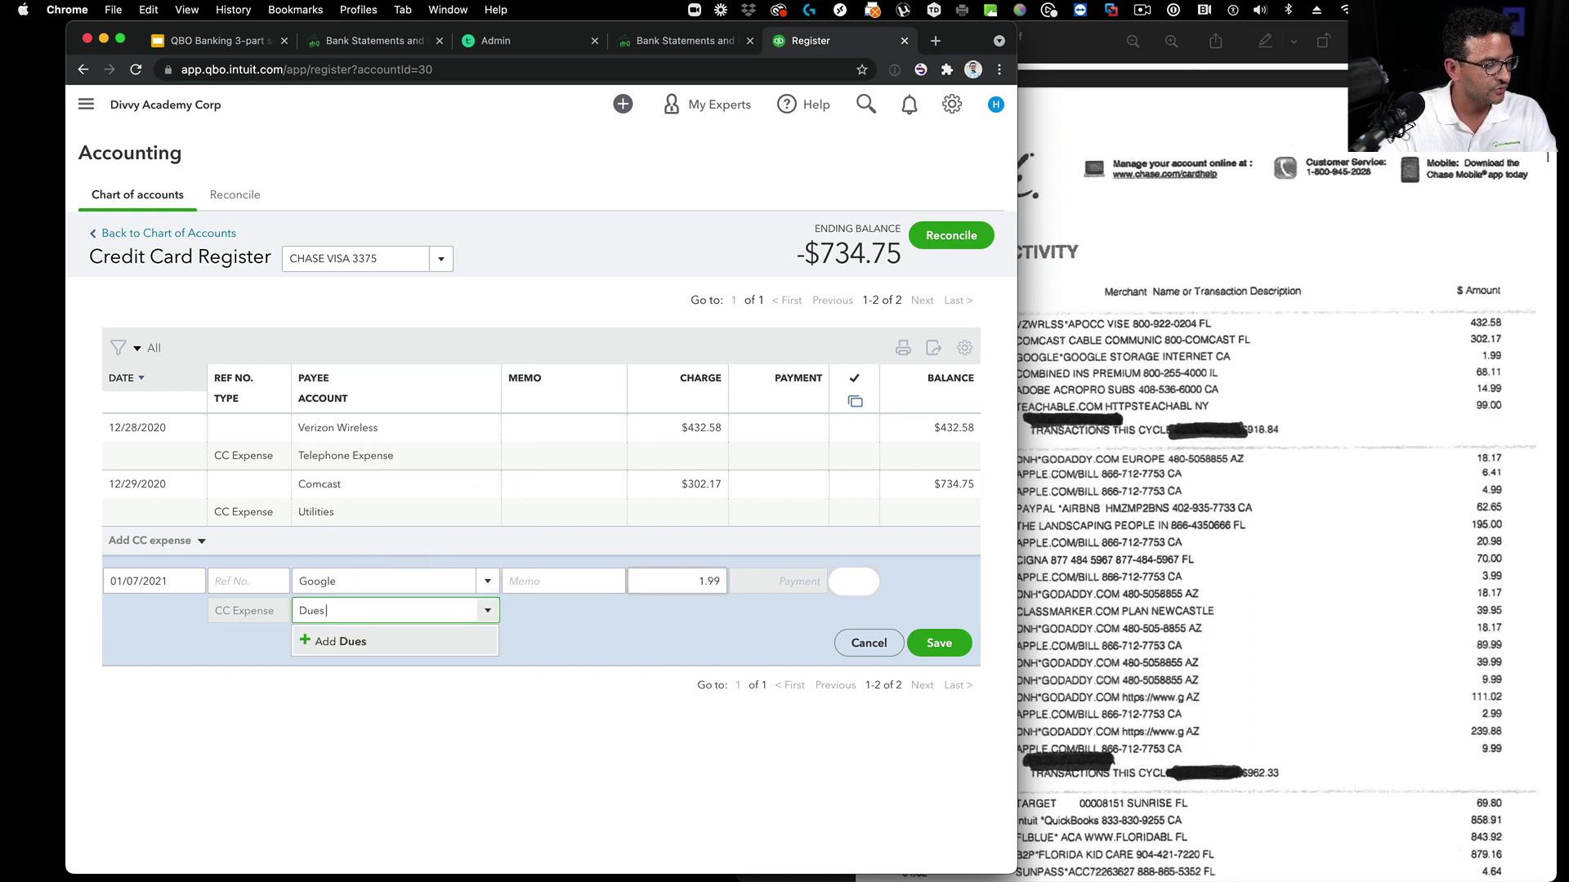
type(" and Subscription")
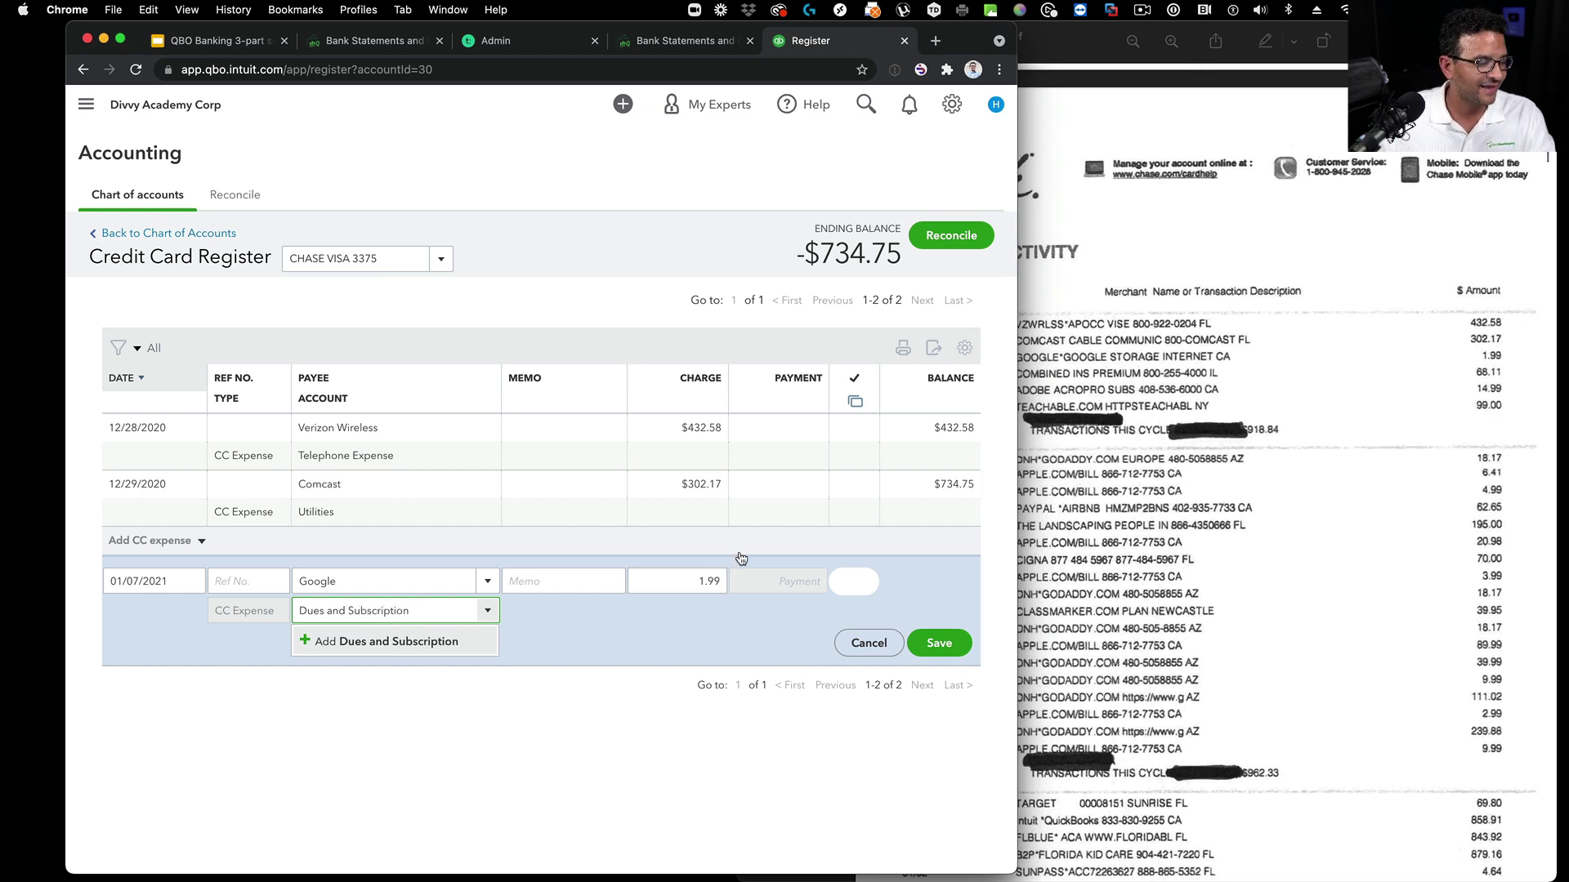
Step: Create Dues and Subscription as an Expenses account with Office/General Administrative Expenses detail type
key("Return")
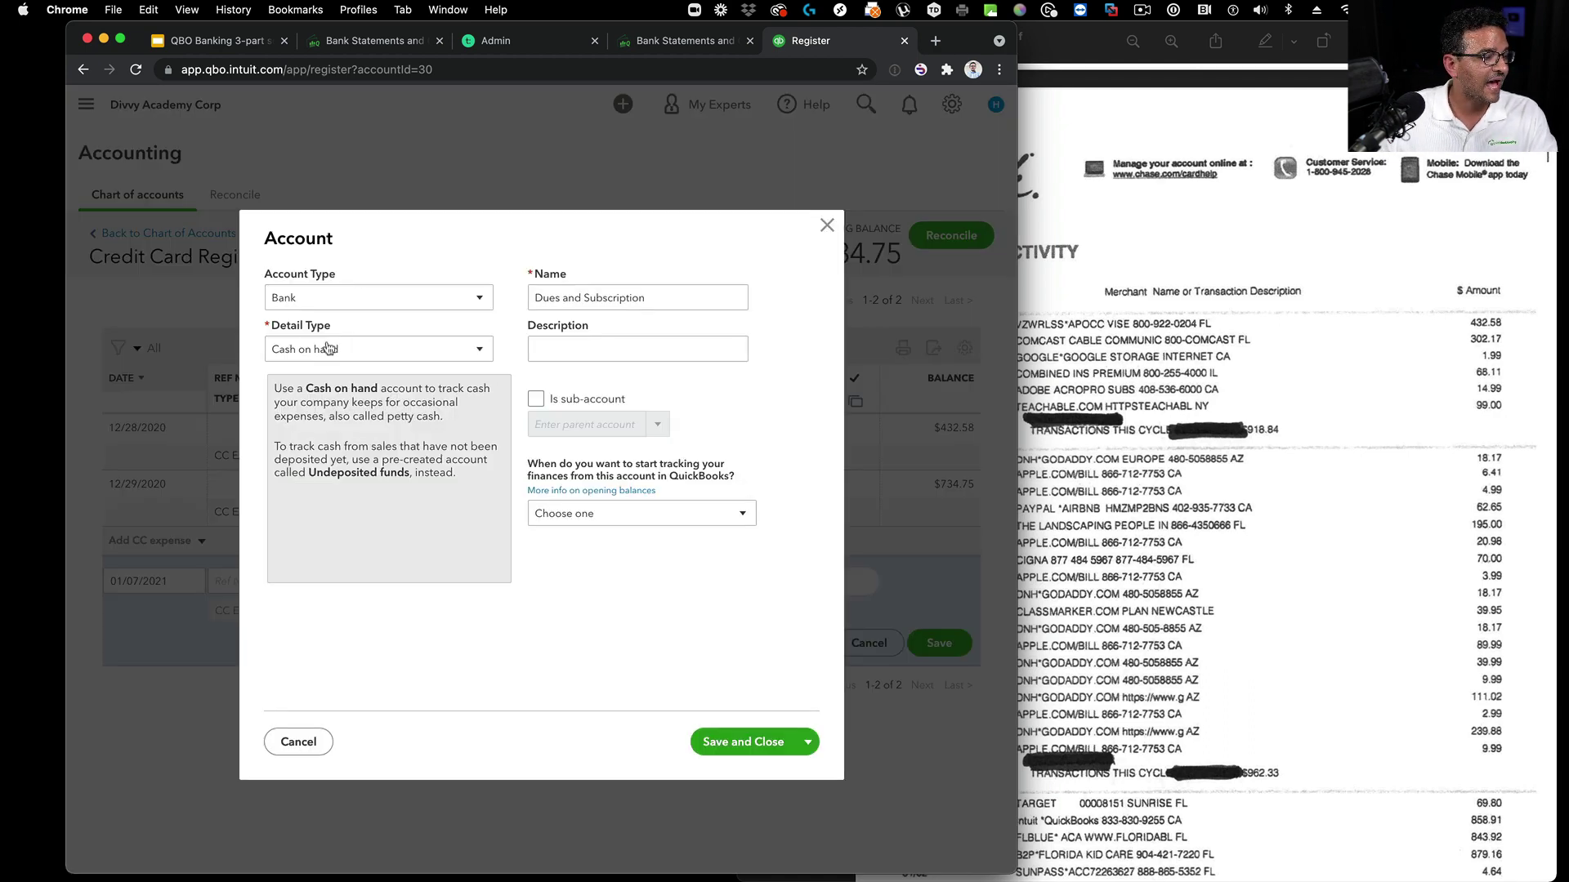
left_click(304, 299)
scroll(374, 392, "down", 3)
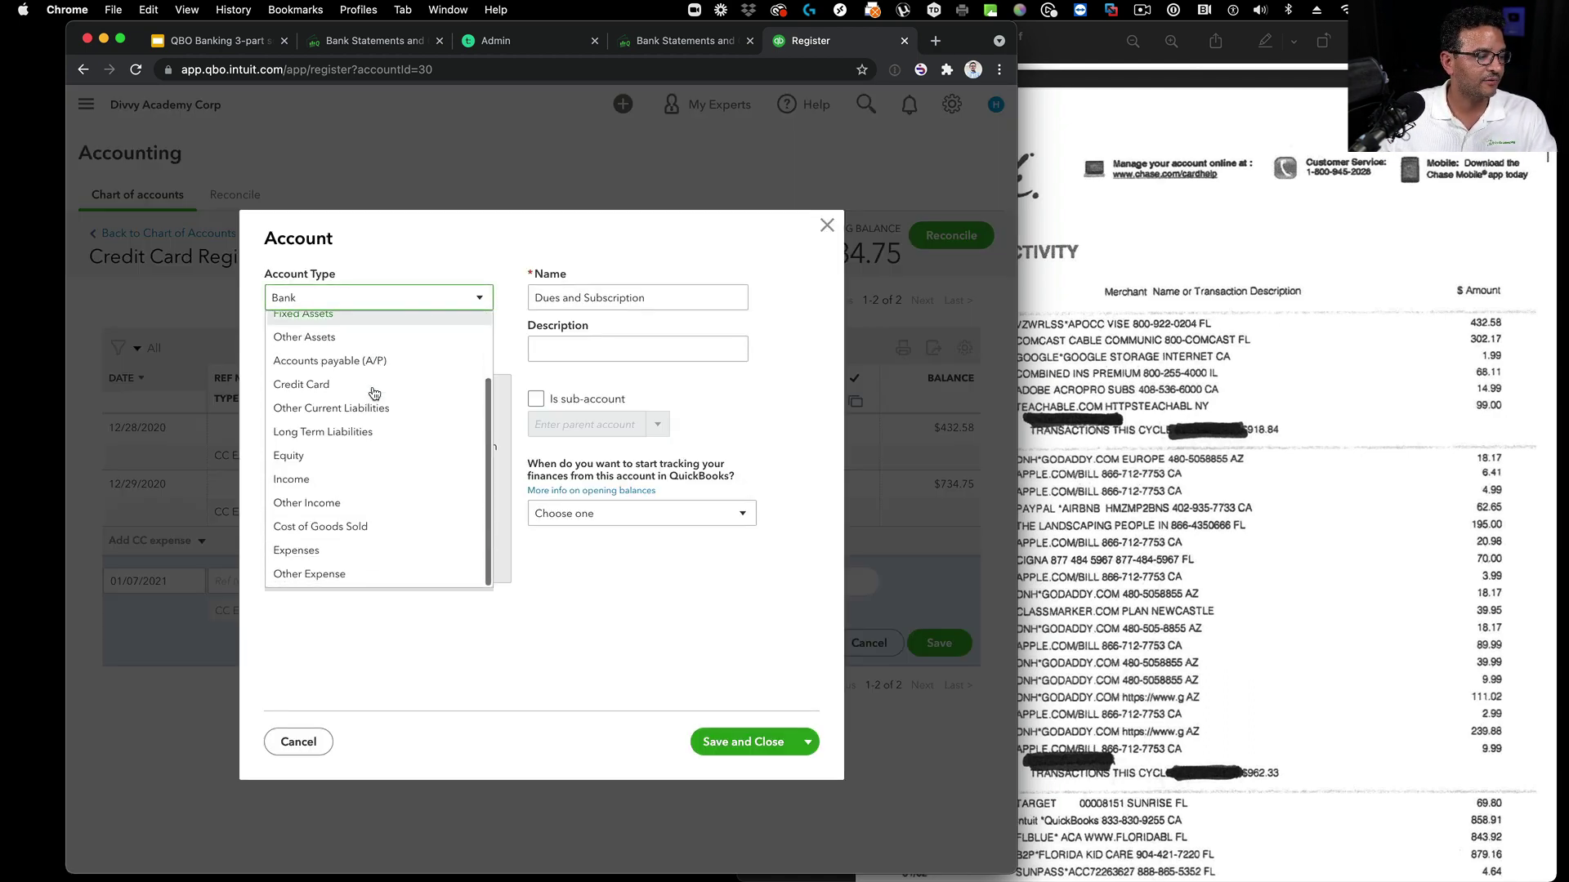
left_click(304, 551)
left_click(388, 349)
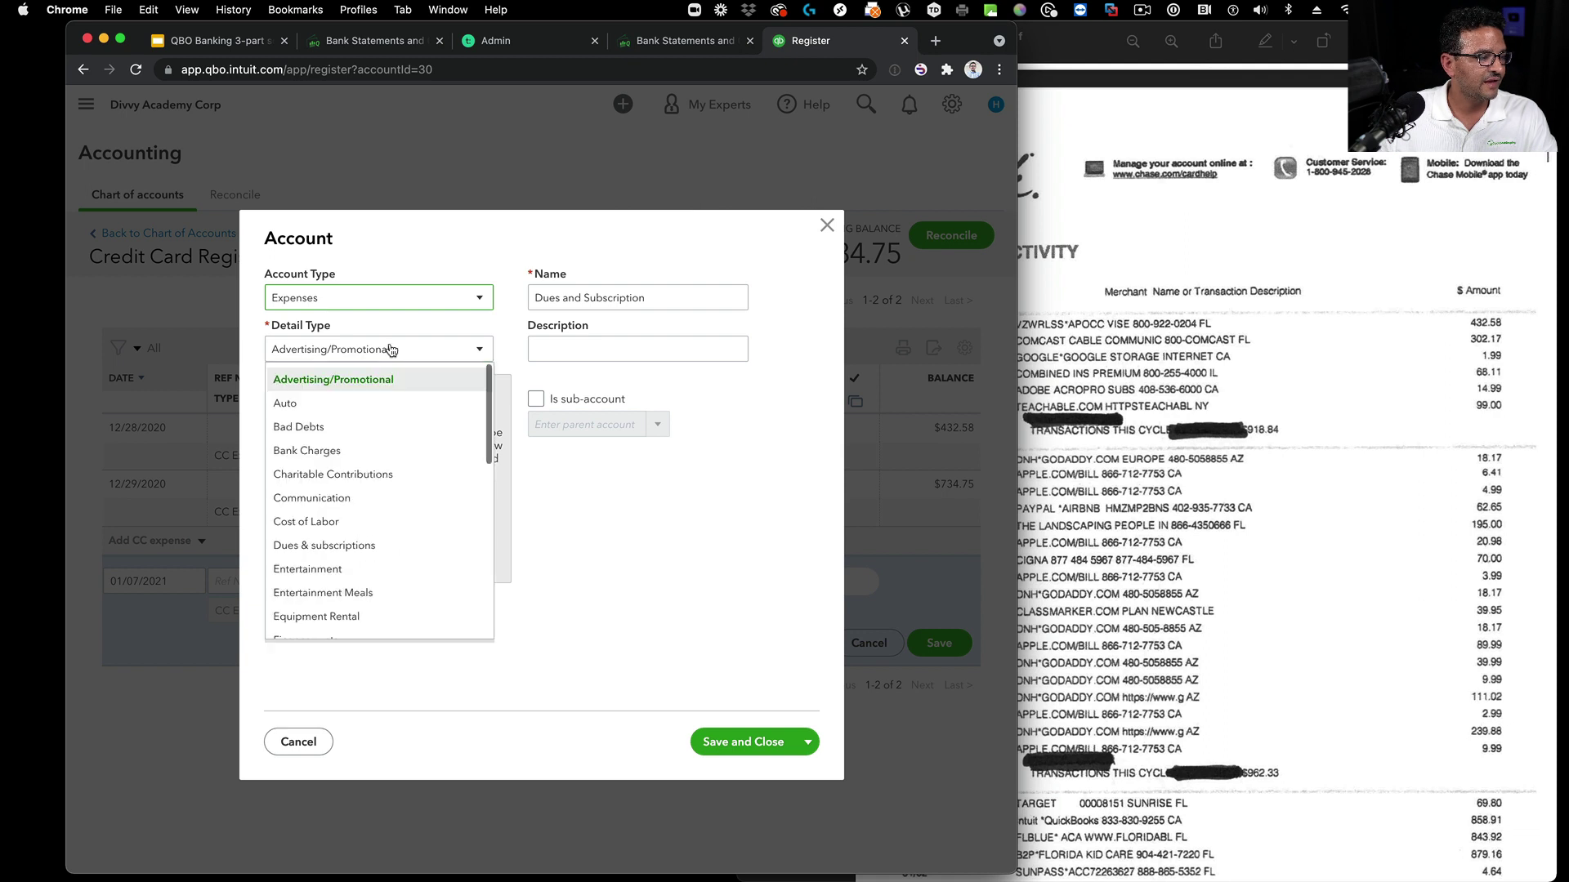
scroll(408, 424, "down", 3)
scroll(412, 455, "down", 5)
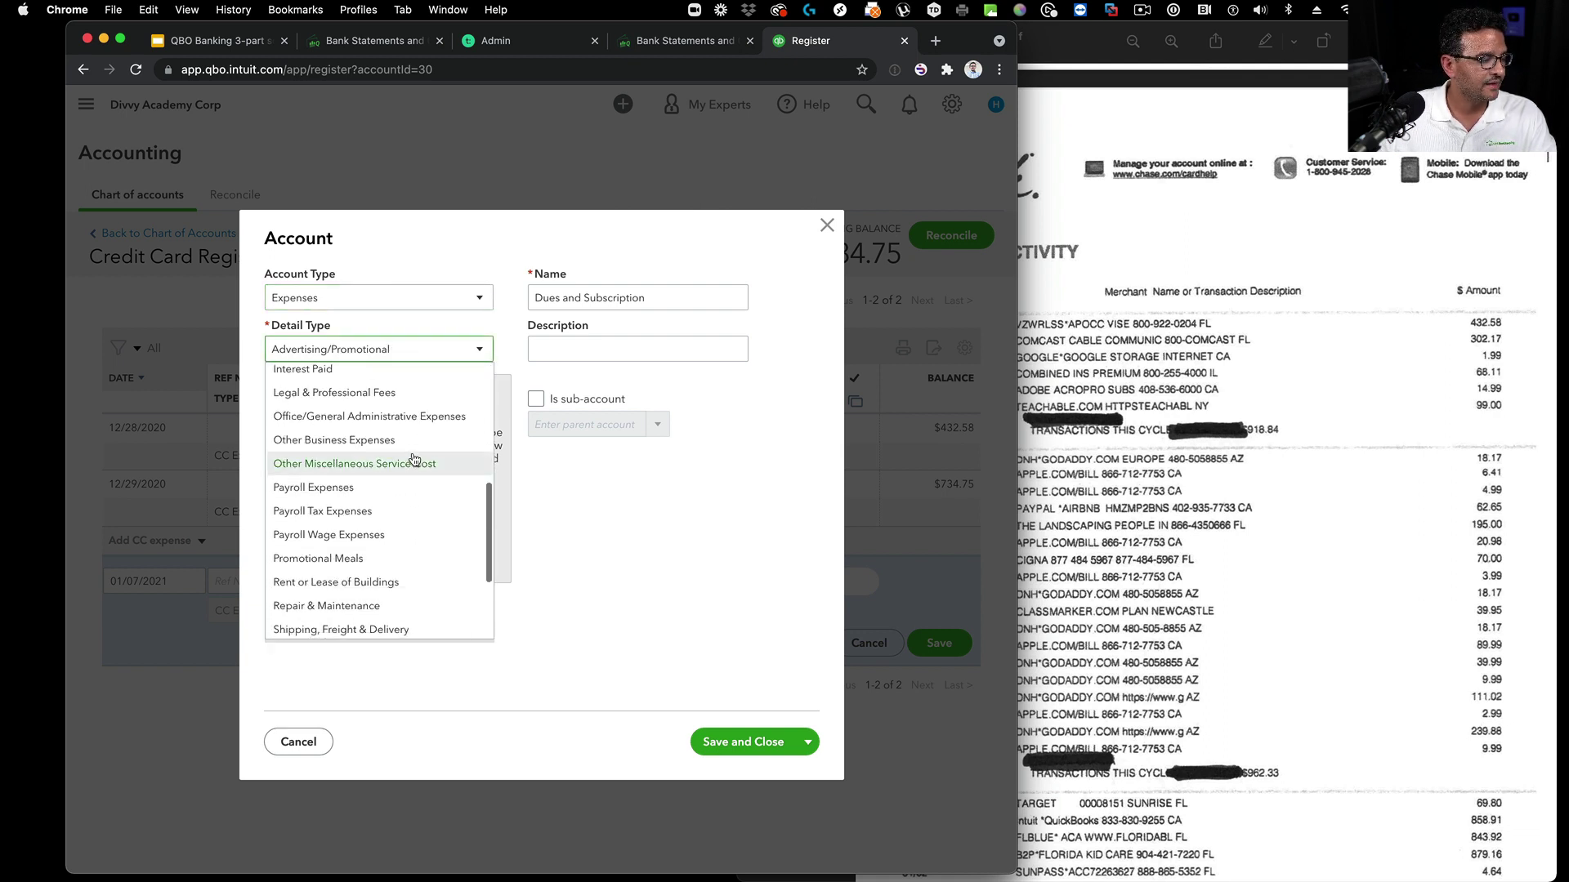
scroll(413, 455, "up", 6)
scroll(386, 442, "up", 3)
scroll(446, 481, "down", 4)
scroll(446, 481, "down", 3)
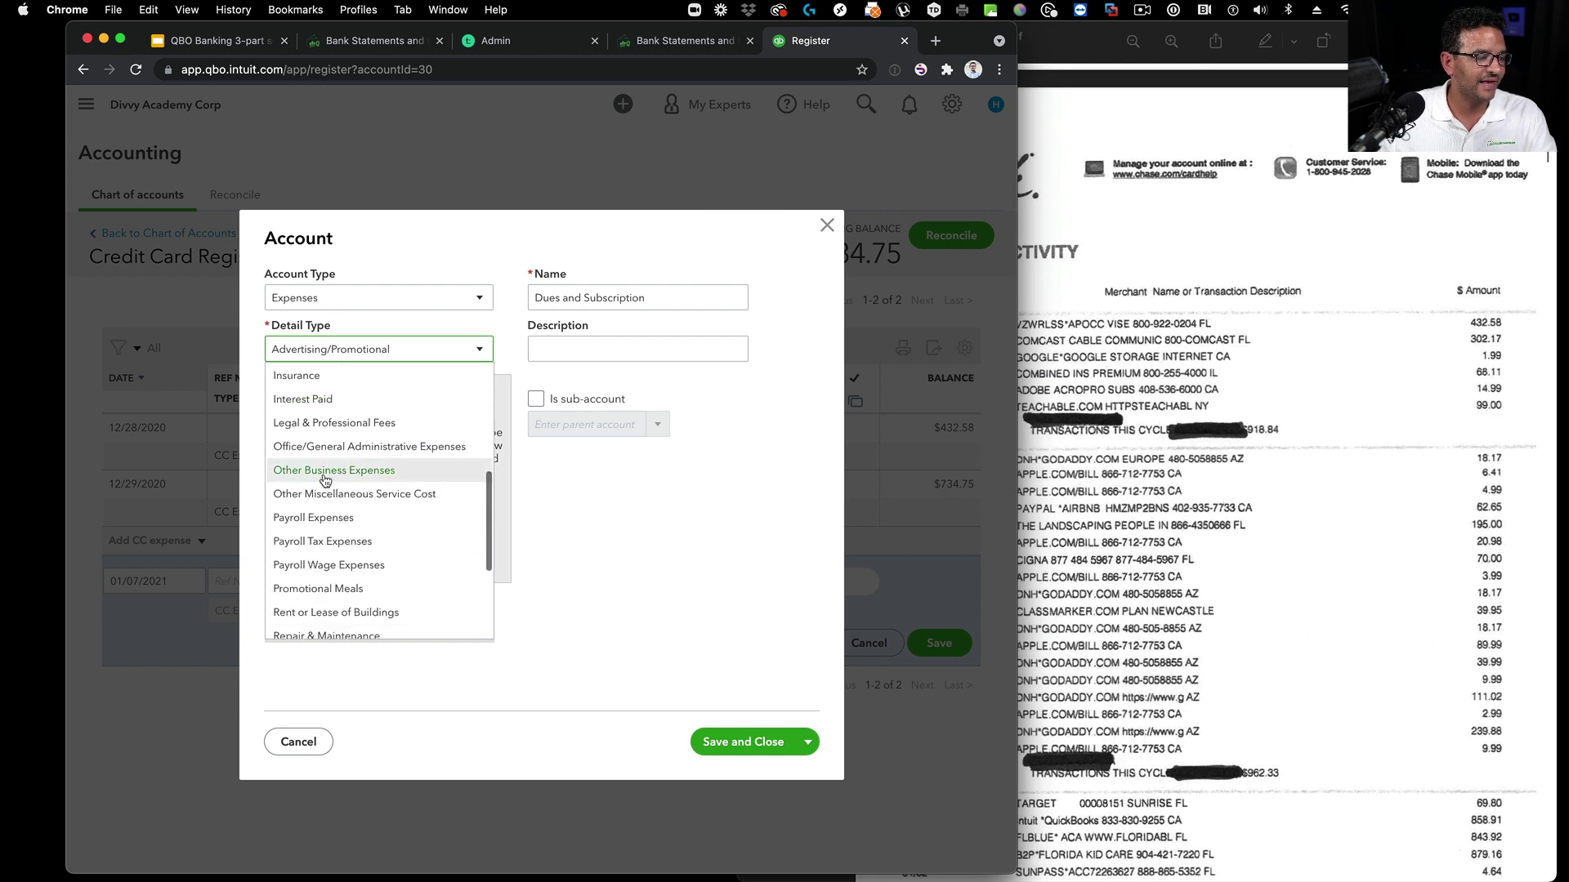
left_click(375, 434)
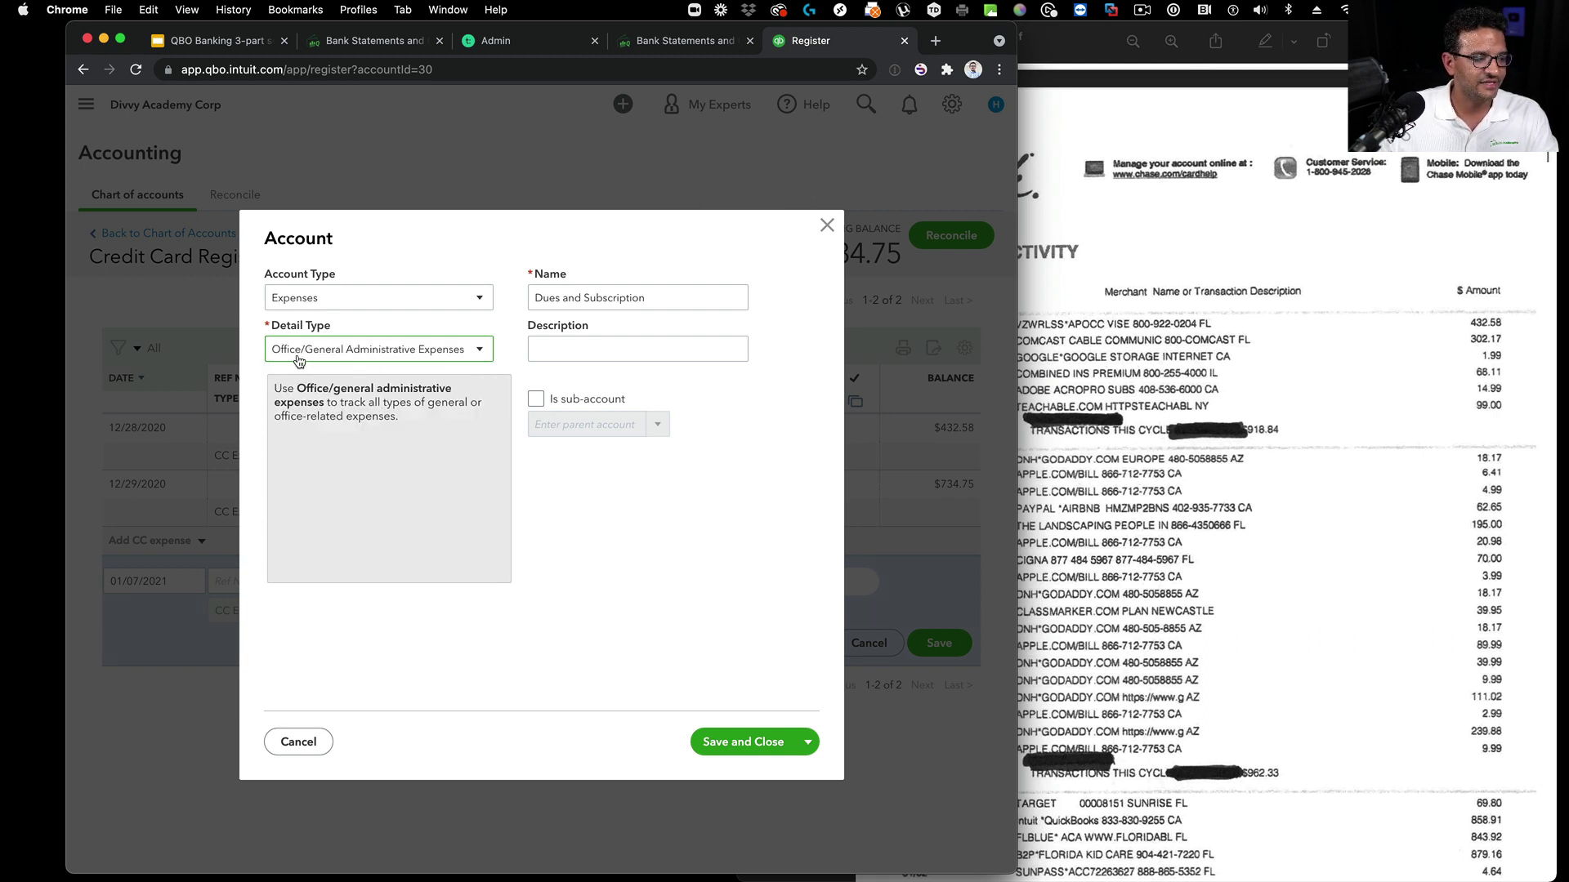
left_click(741, 742)
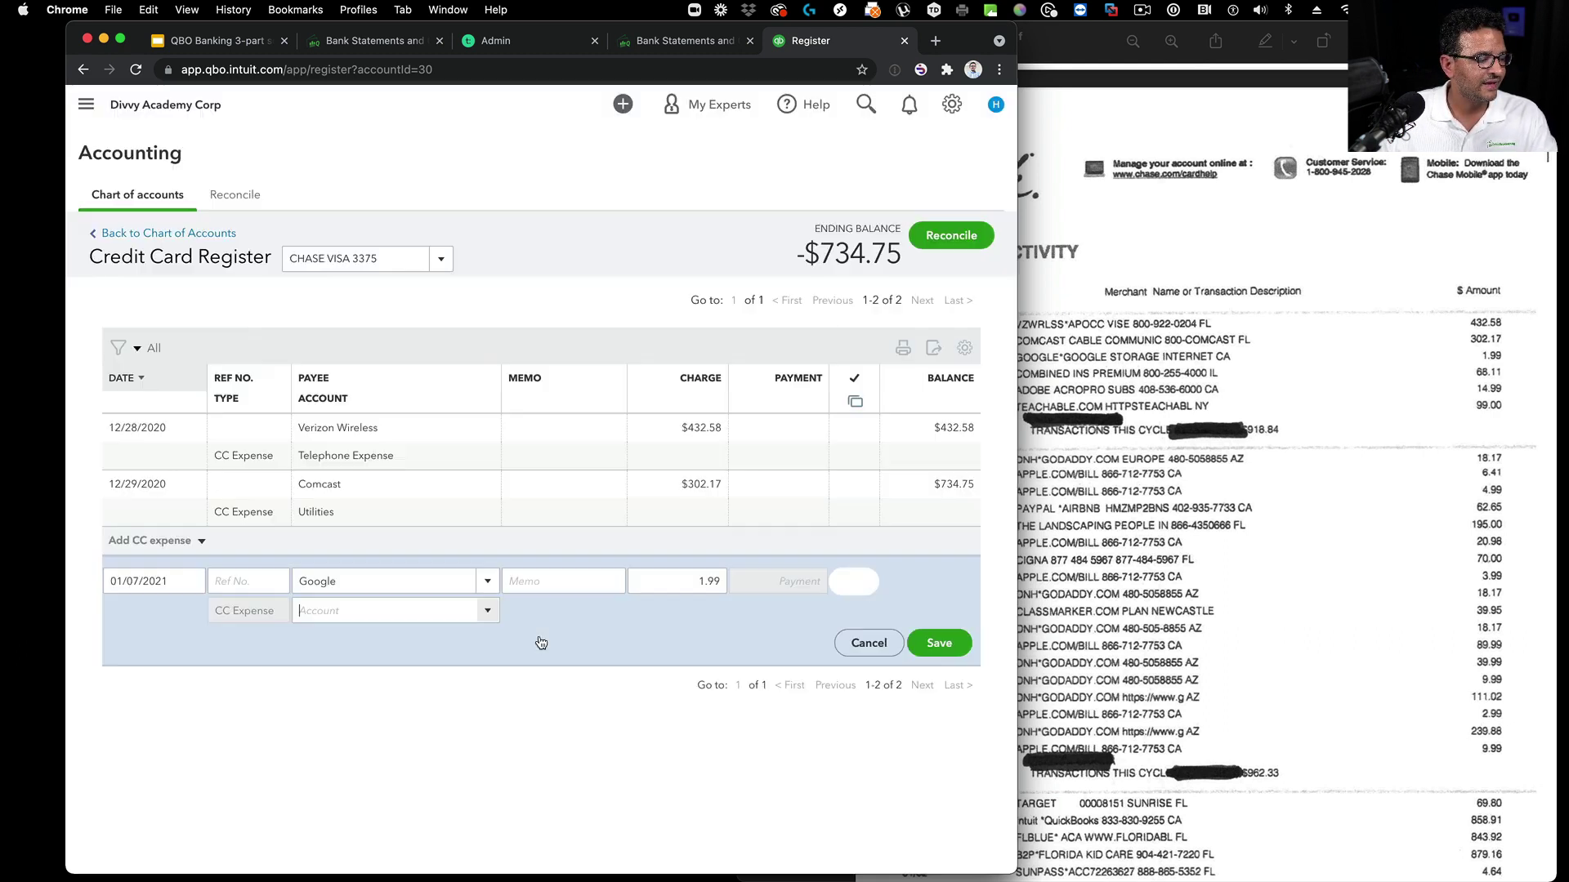
Step: Save the Google $1.99 charge, reload the register, dismiss the tour, and hide the sidebar
key("Tab")
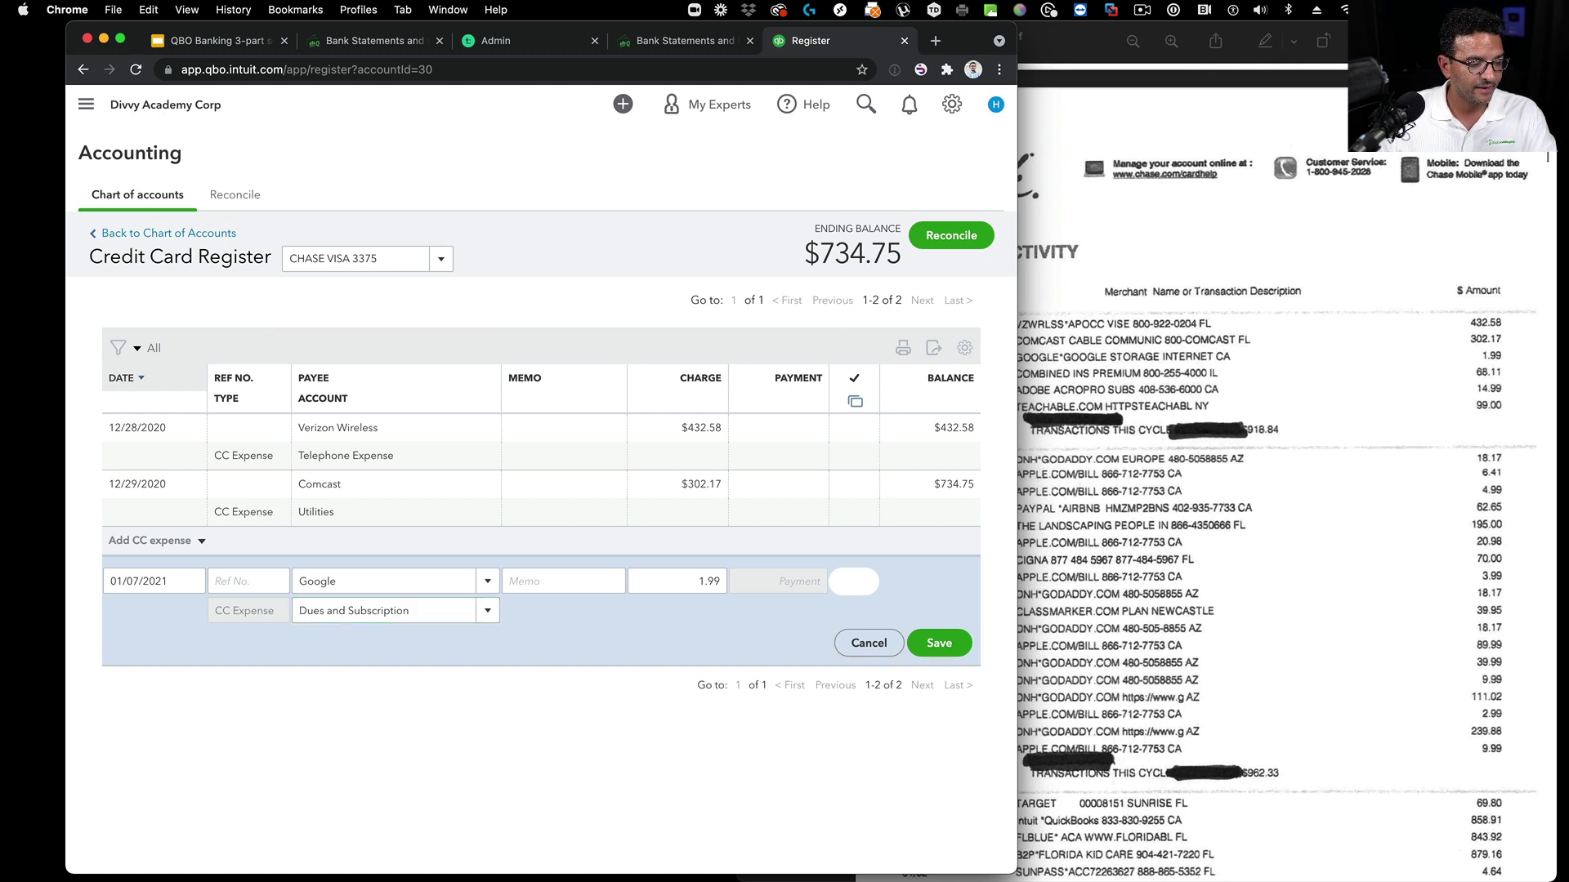
key("Return")
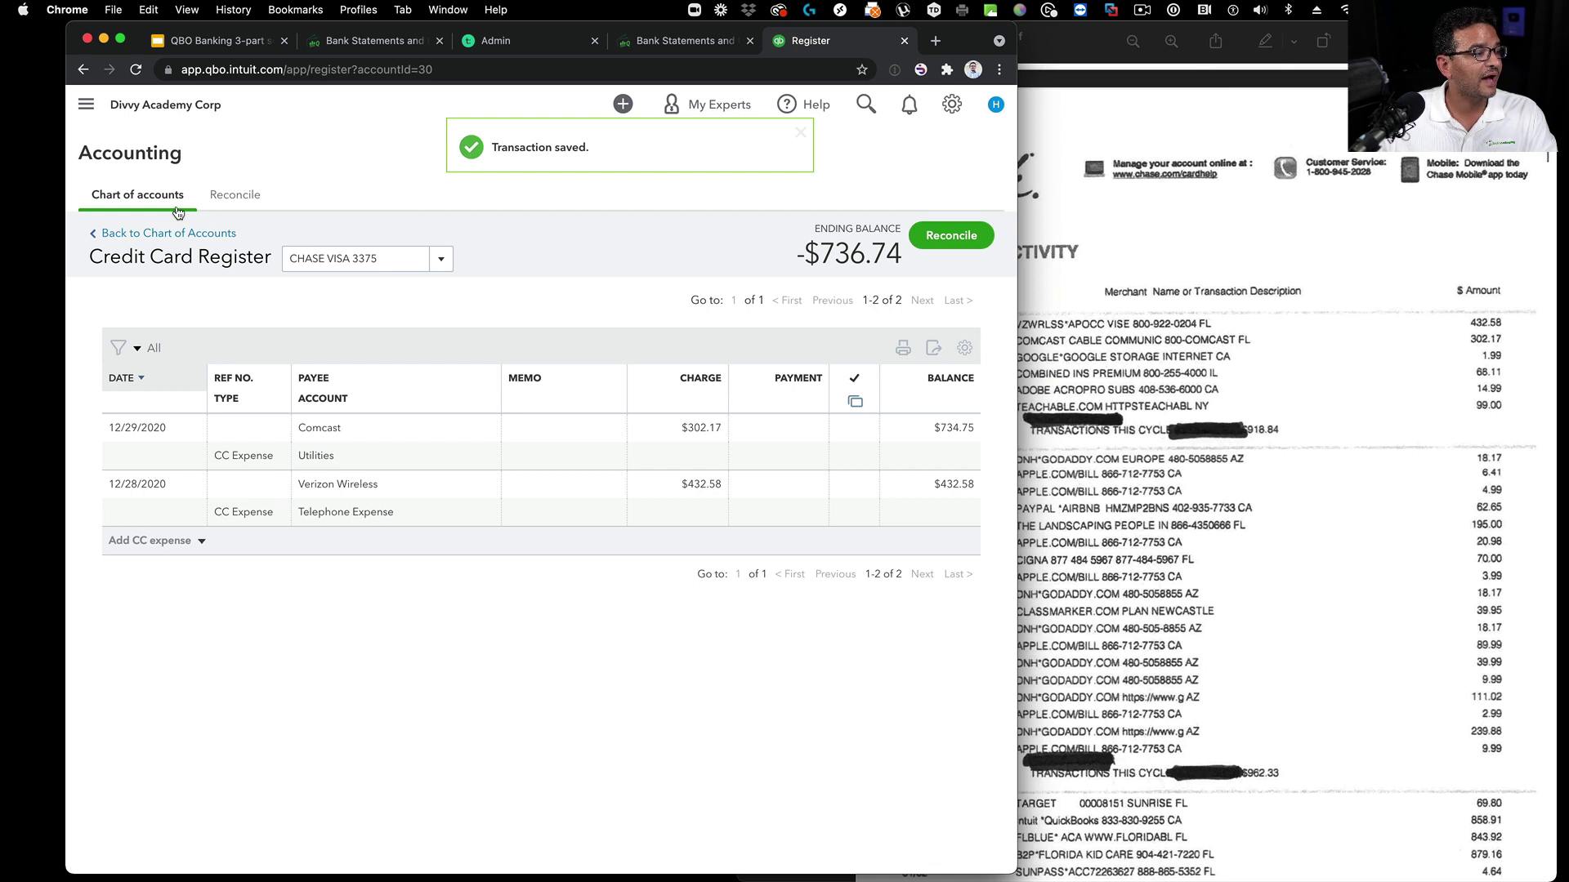
left_click(136, 72)
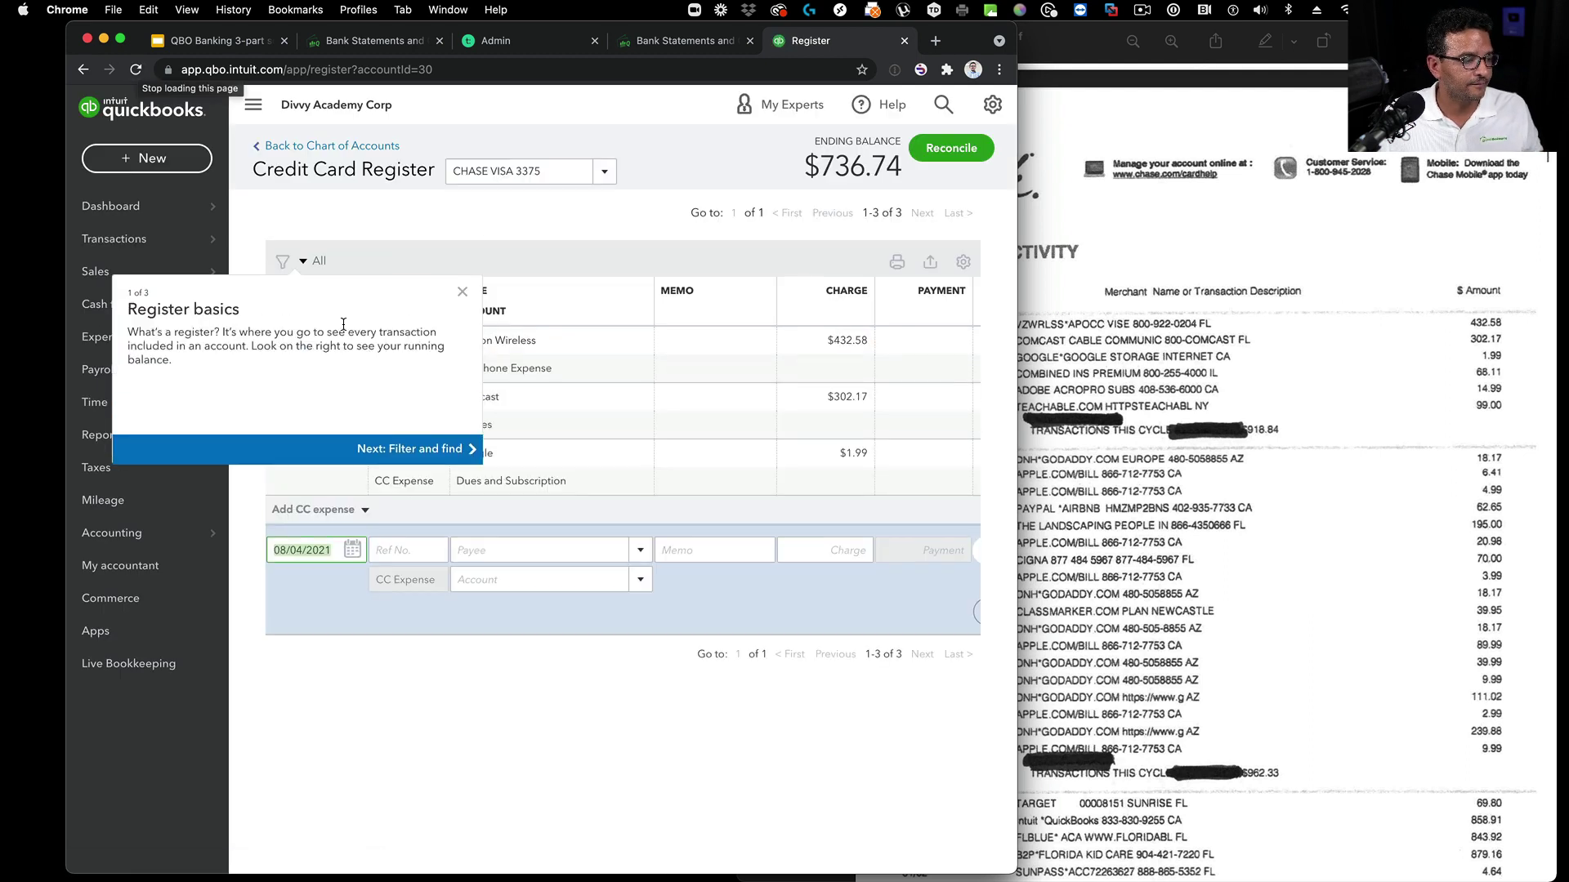
left_click(462, 294)
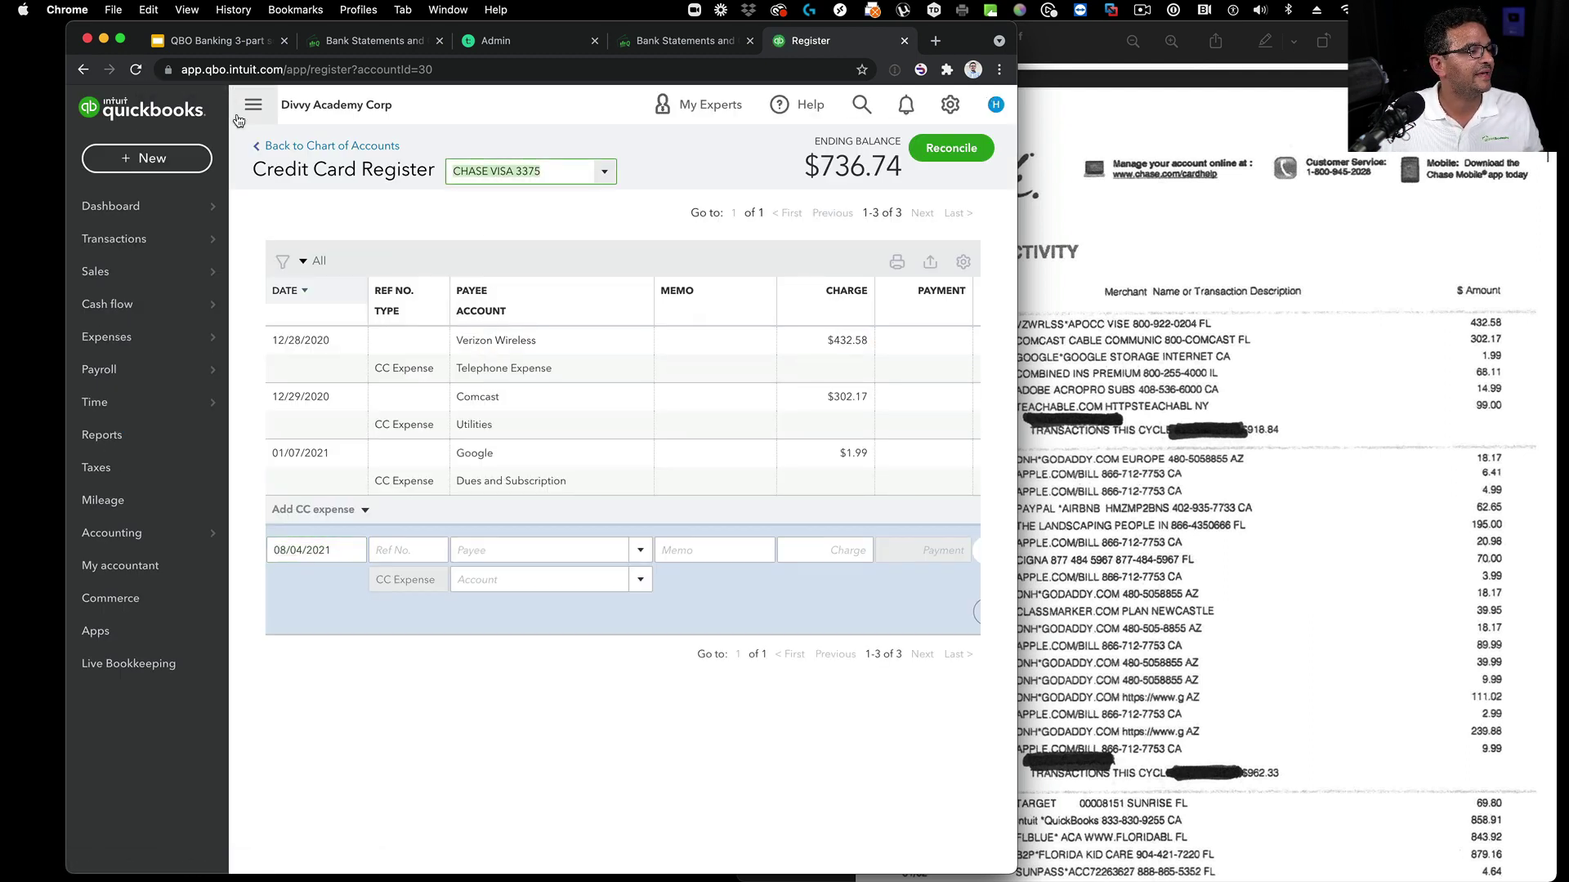
left_click(253, 105)
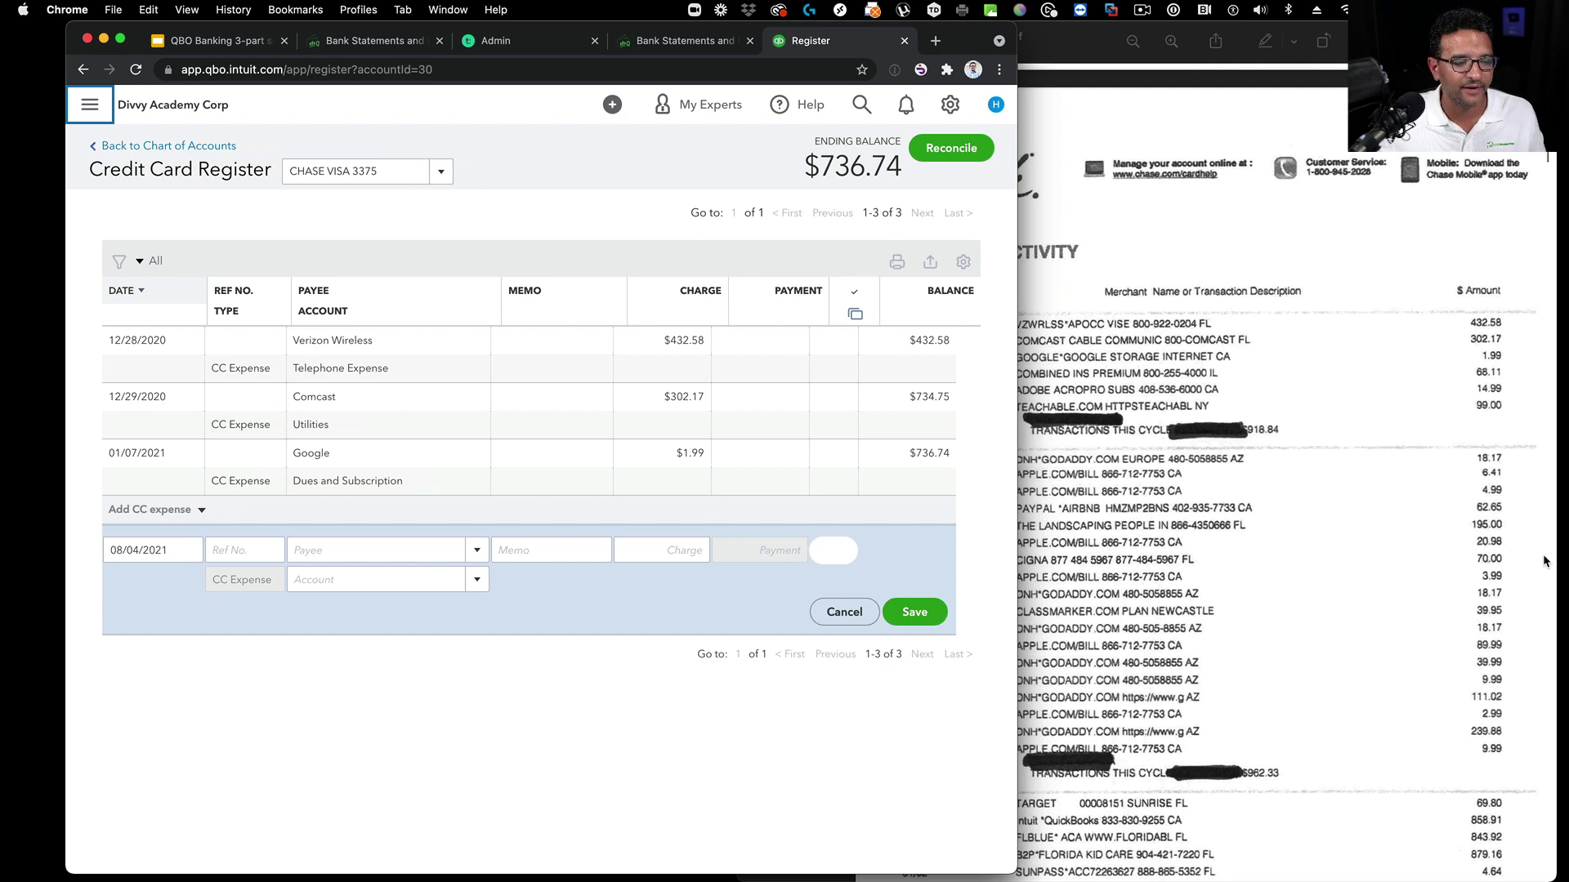
Step: Switch the register to show each transaction on a single line
left_click(961, 263)
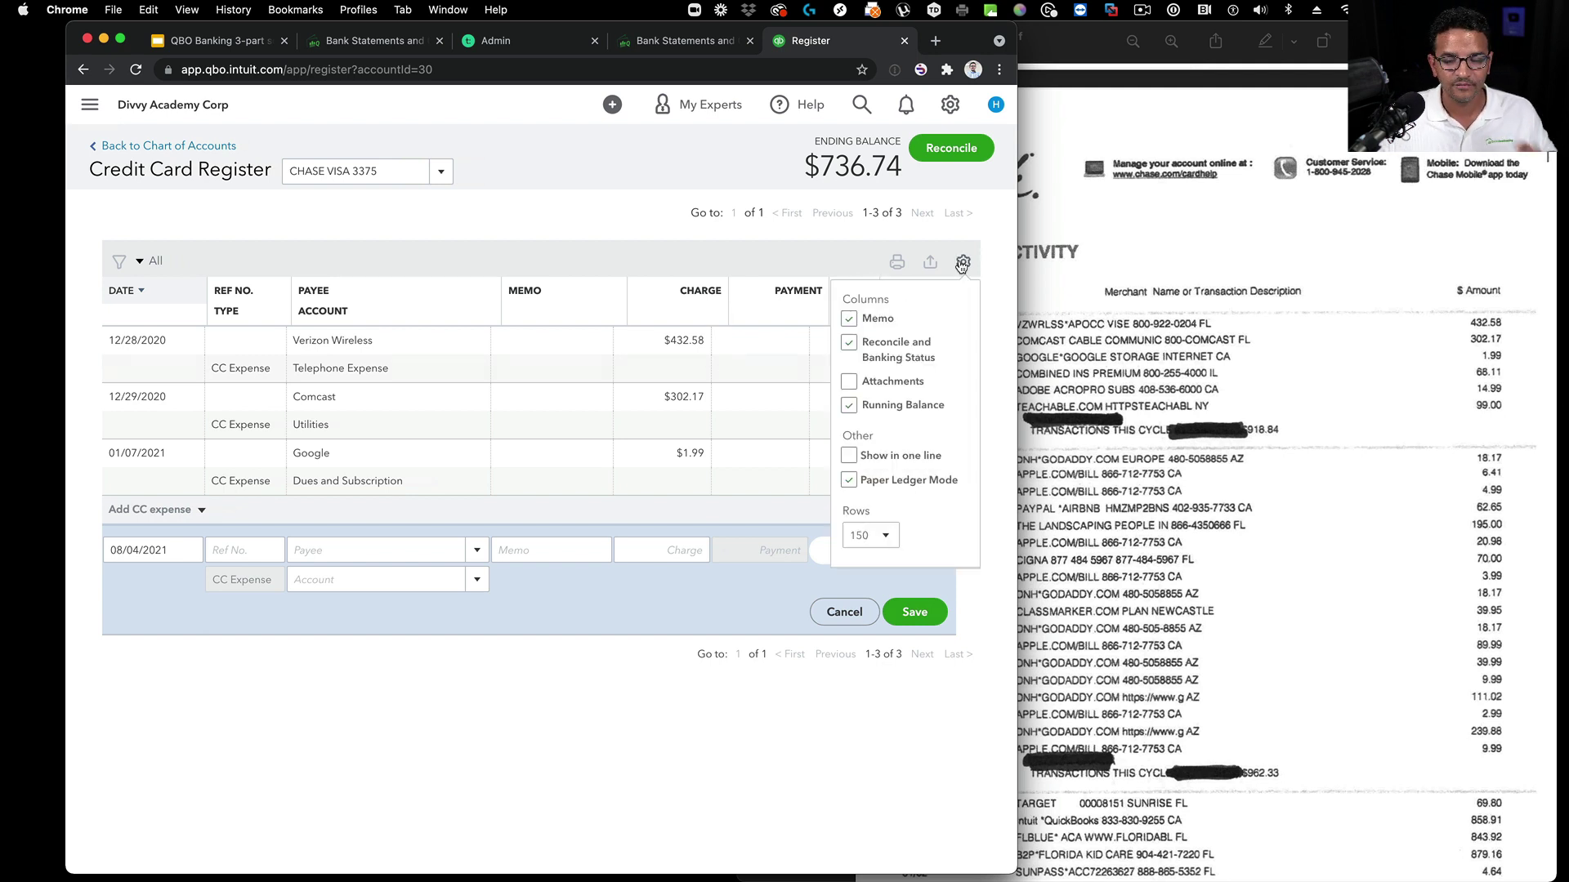
left_click(849, 456)
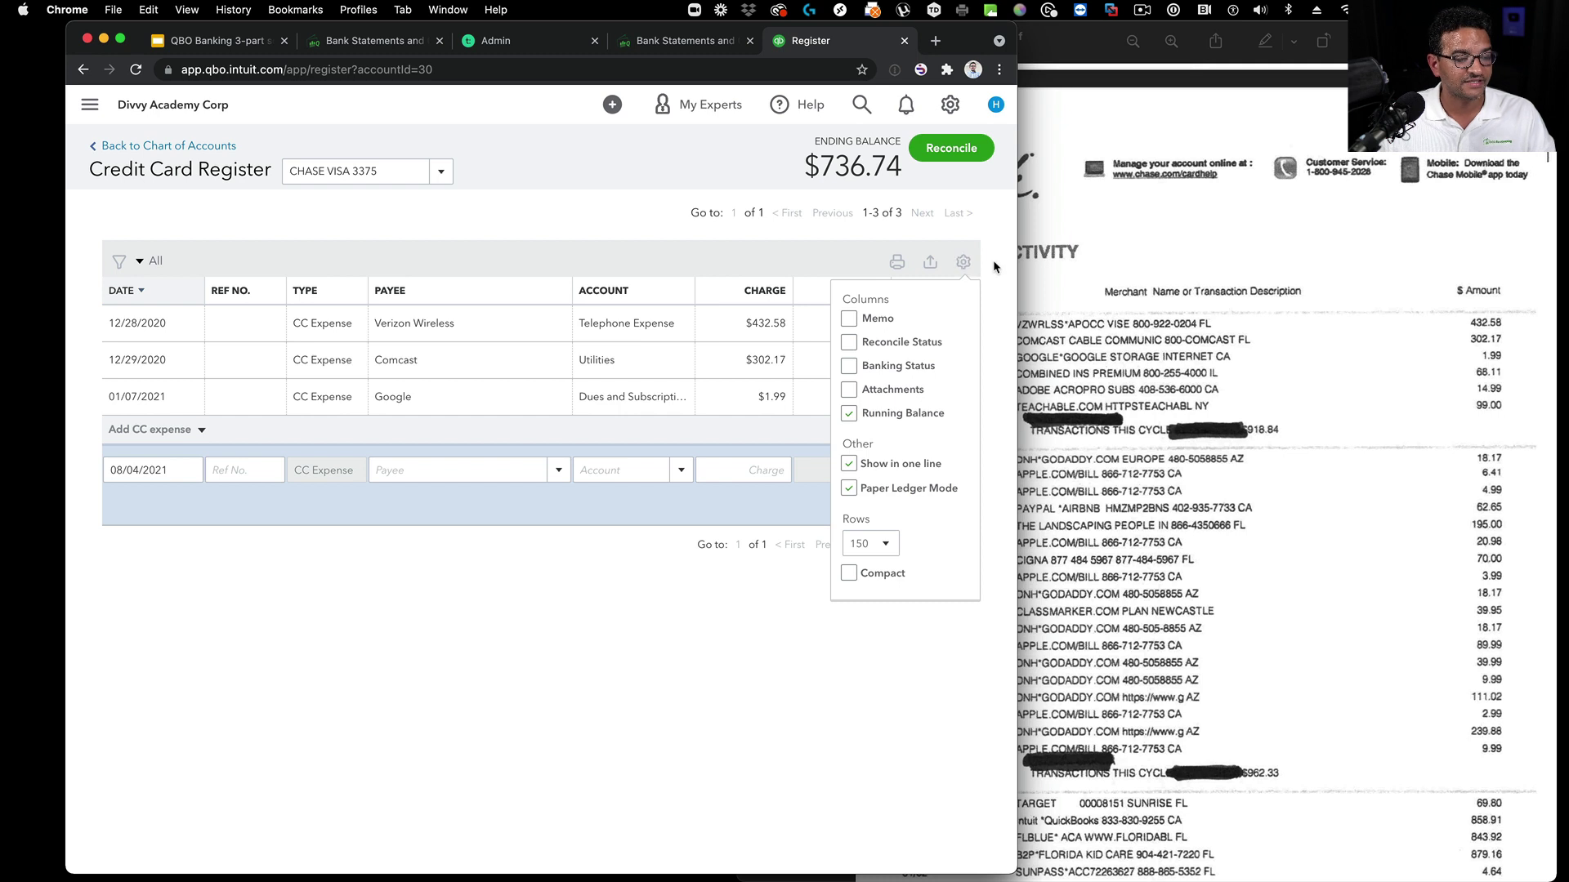
left_click(849, 318)
left_click(963, 261)
left_click(741, 320)
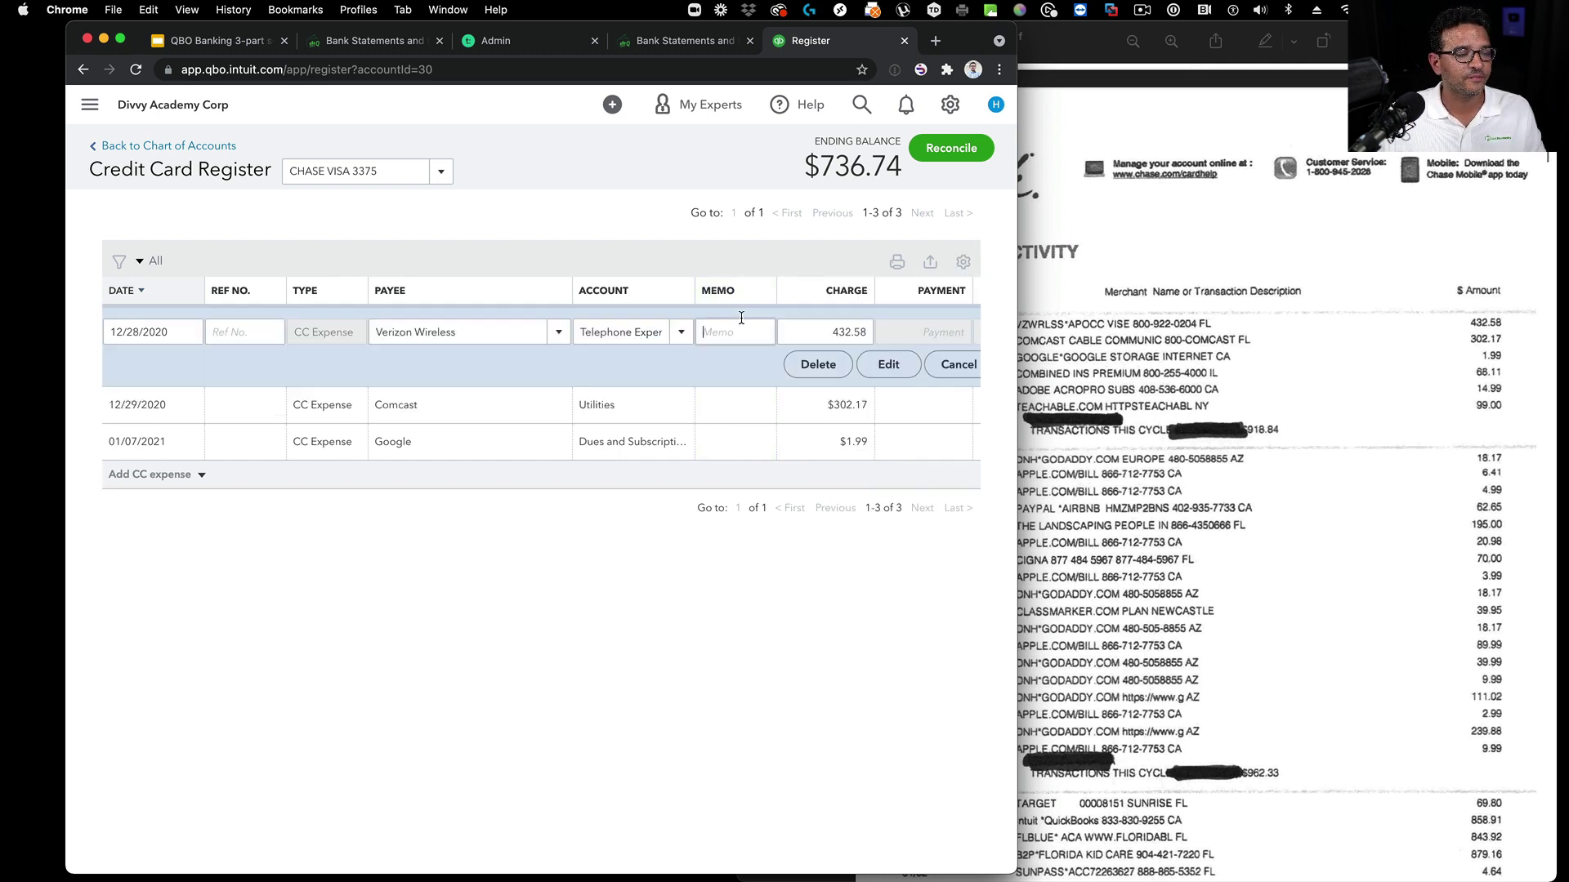
Step: Hide the Memo and Running Balance columns, then start a new CC expense entry
left_click(963, 262)
left_click(849, 320)
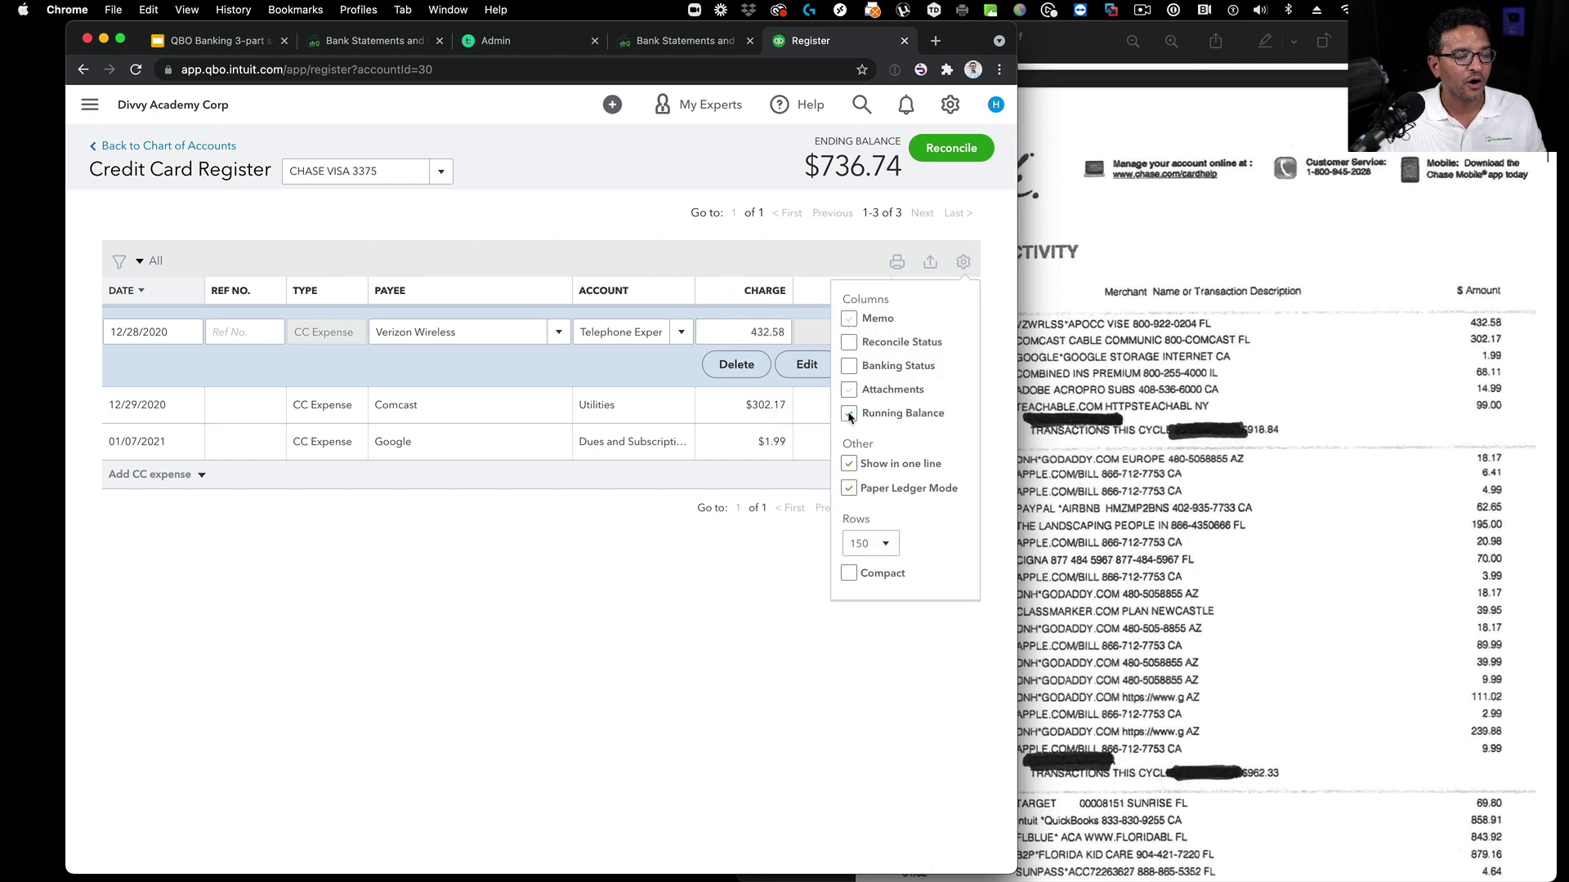
left_click(849, 415)
left_click(849, 366)
left_click(849, 318)
left_click(849, 342)
left_click(849, 319)
left_click(849, 343)
left_click(849, 366)
left_click(964, 262)
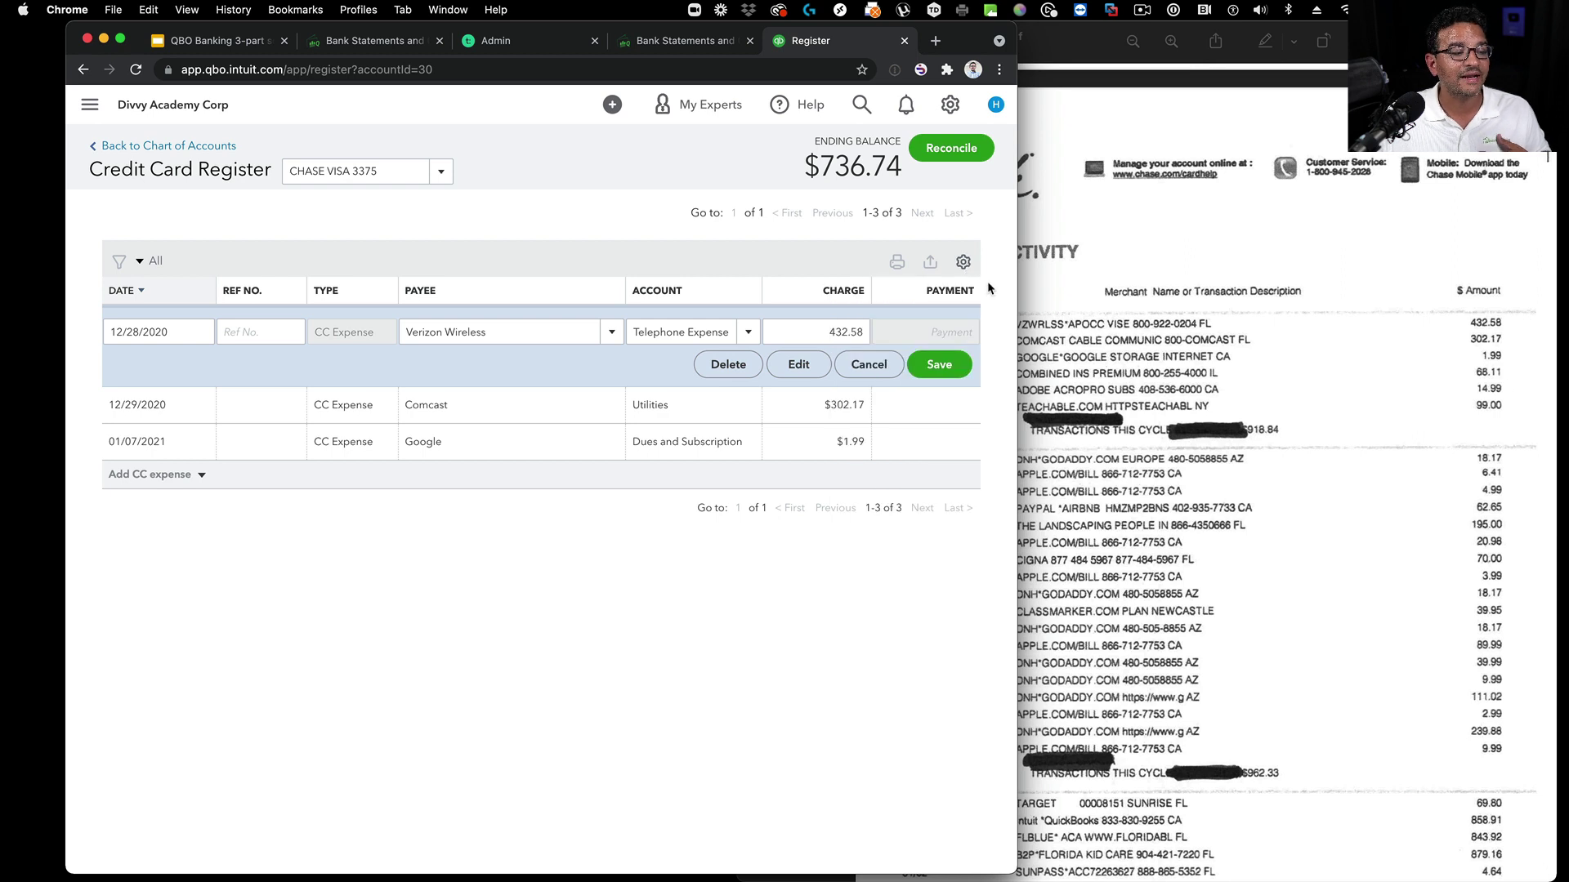
left_click(155, 476)
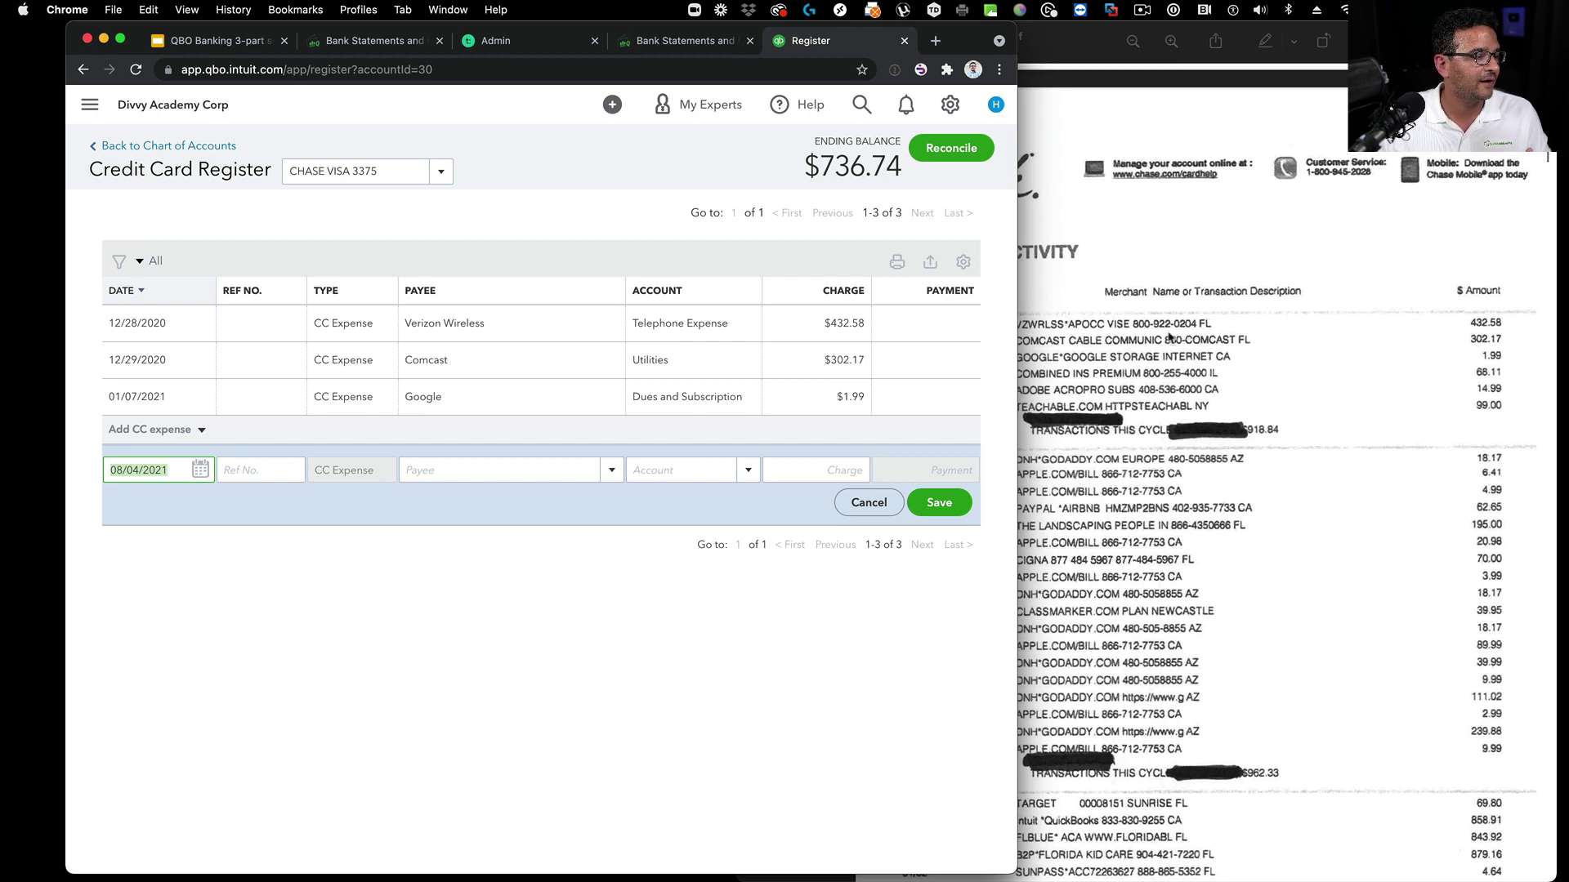
Step: Read the next charge on the statement and enter 01/14/2021 as the date
left_click(1083, 365)
key("grave")
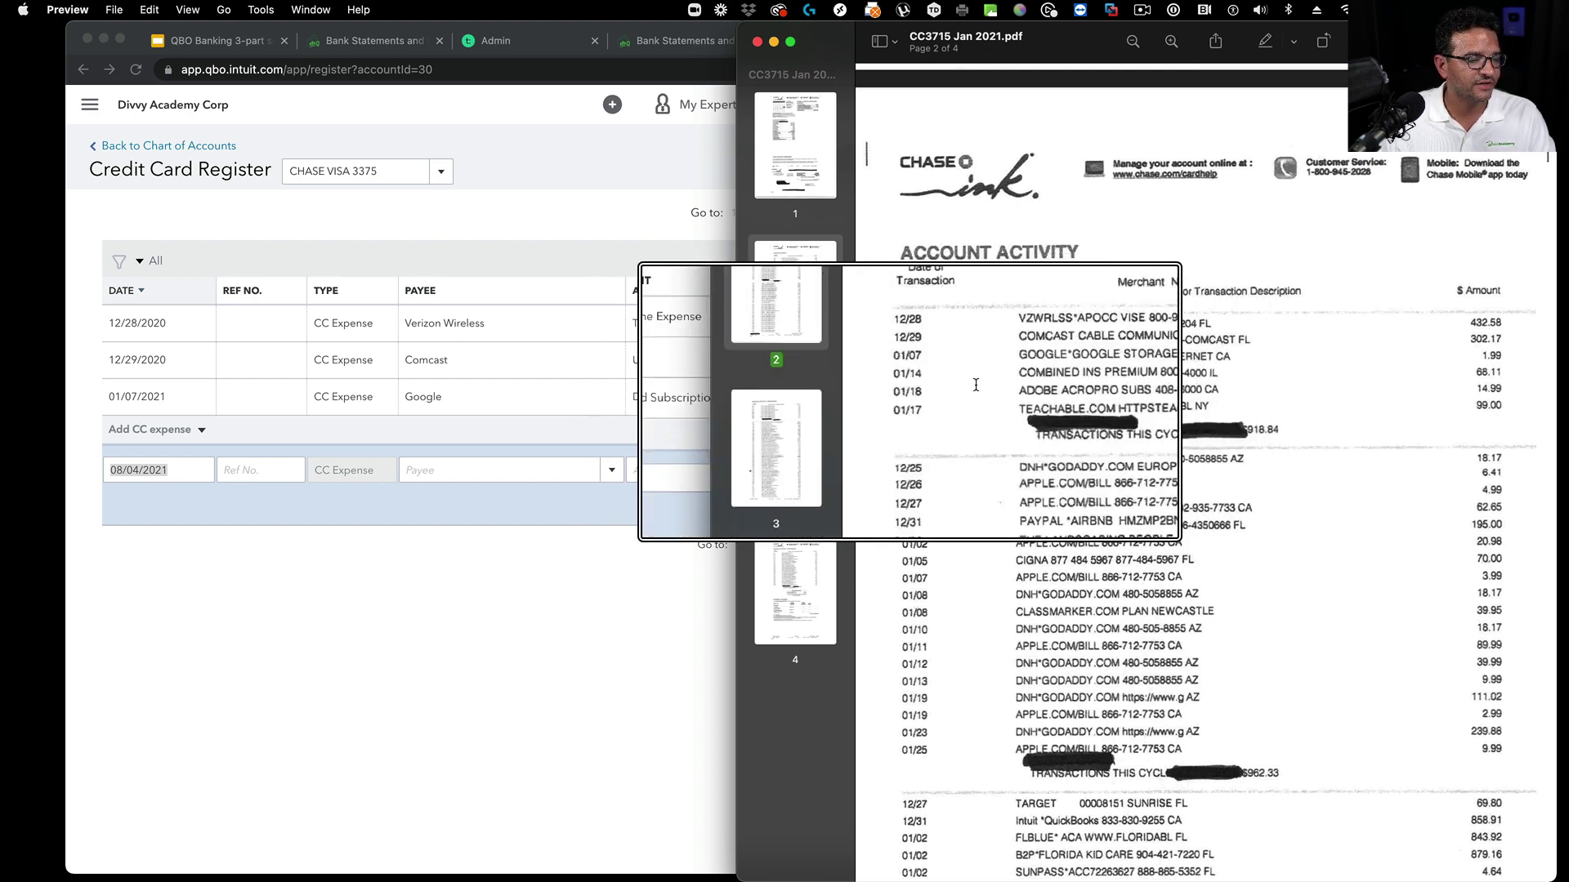
left_click(119, 506)
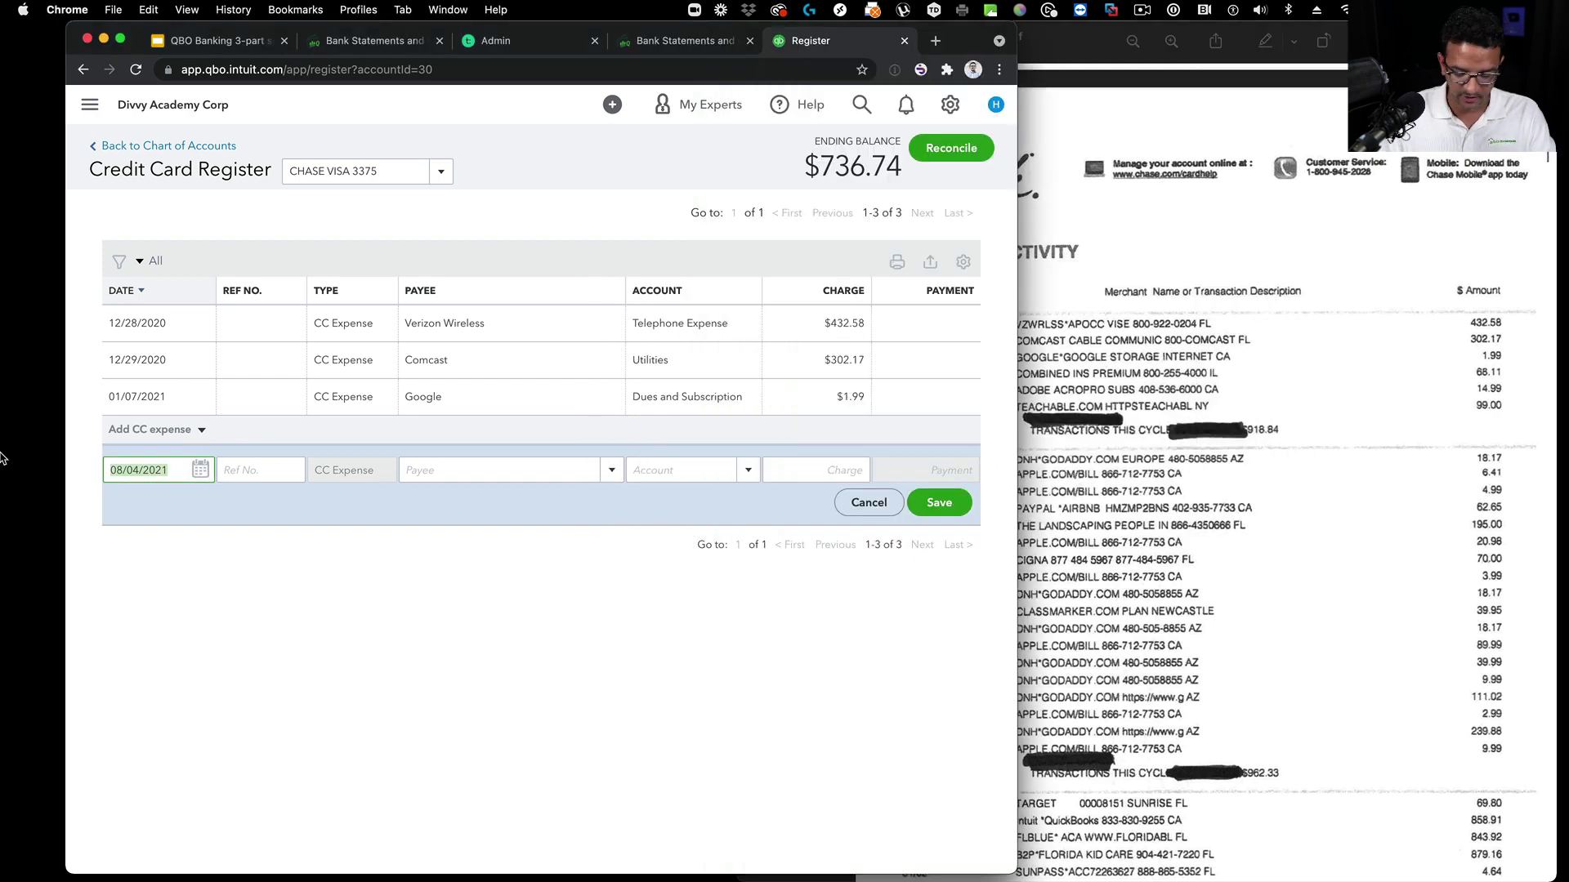
type("0114")
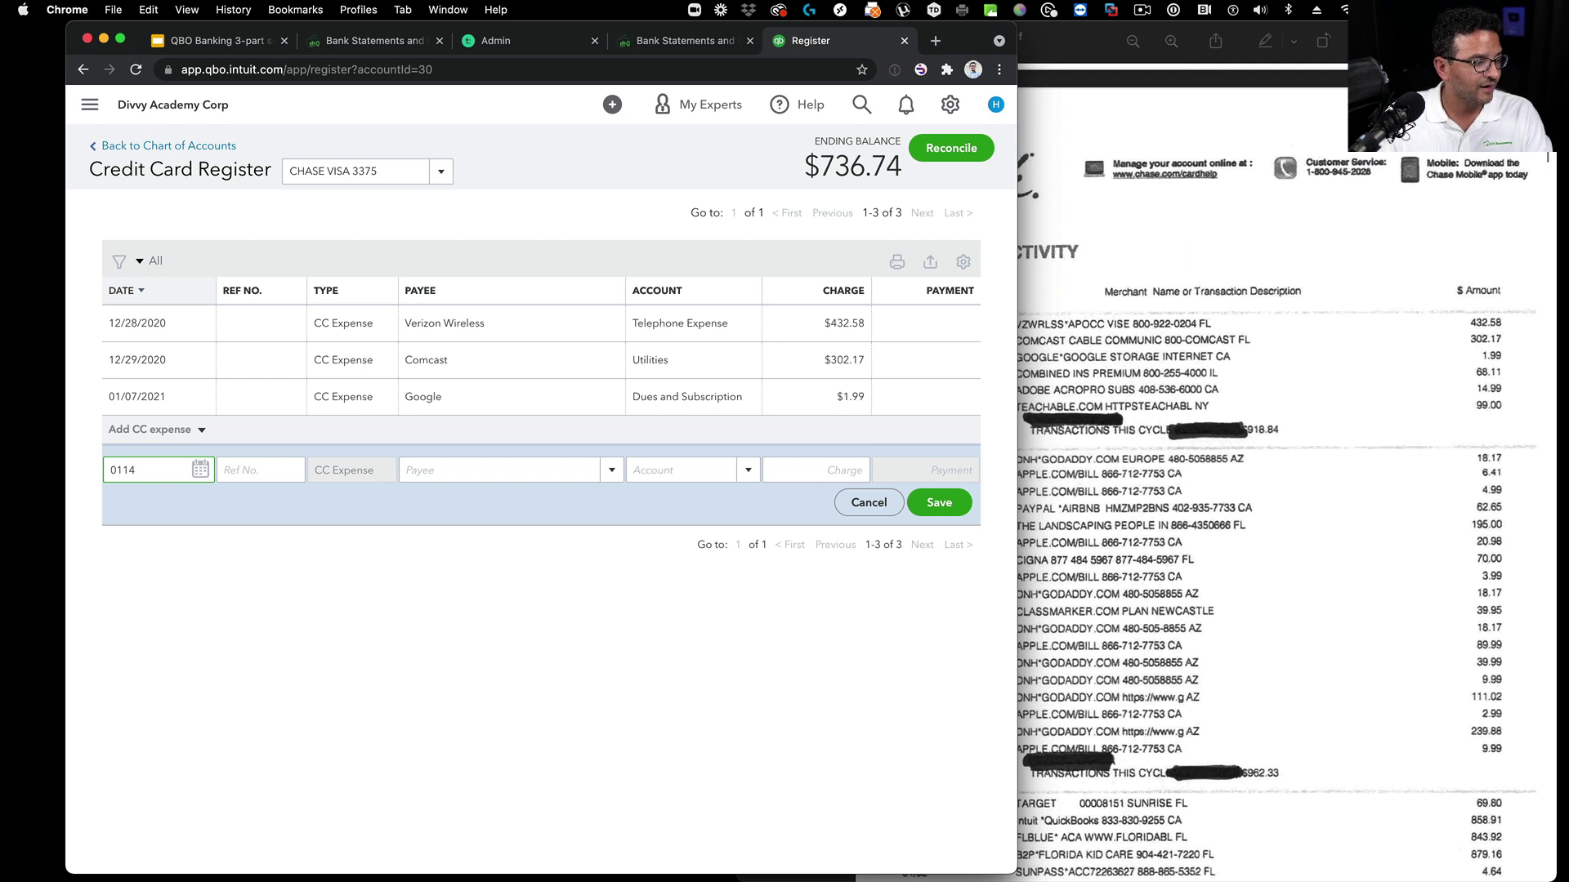
key("Tab")
key("Tab")
Step: Add payee Combined Insurance Co, categorize as Insurance, enter 68.11, and save the charge
type("Combi")
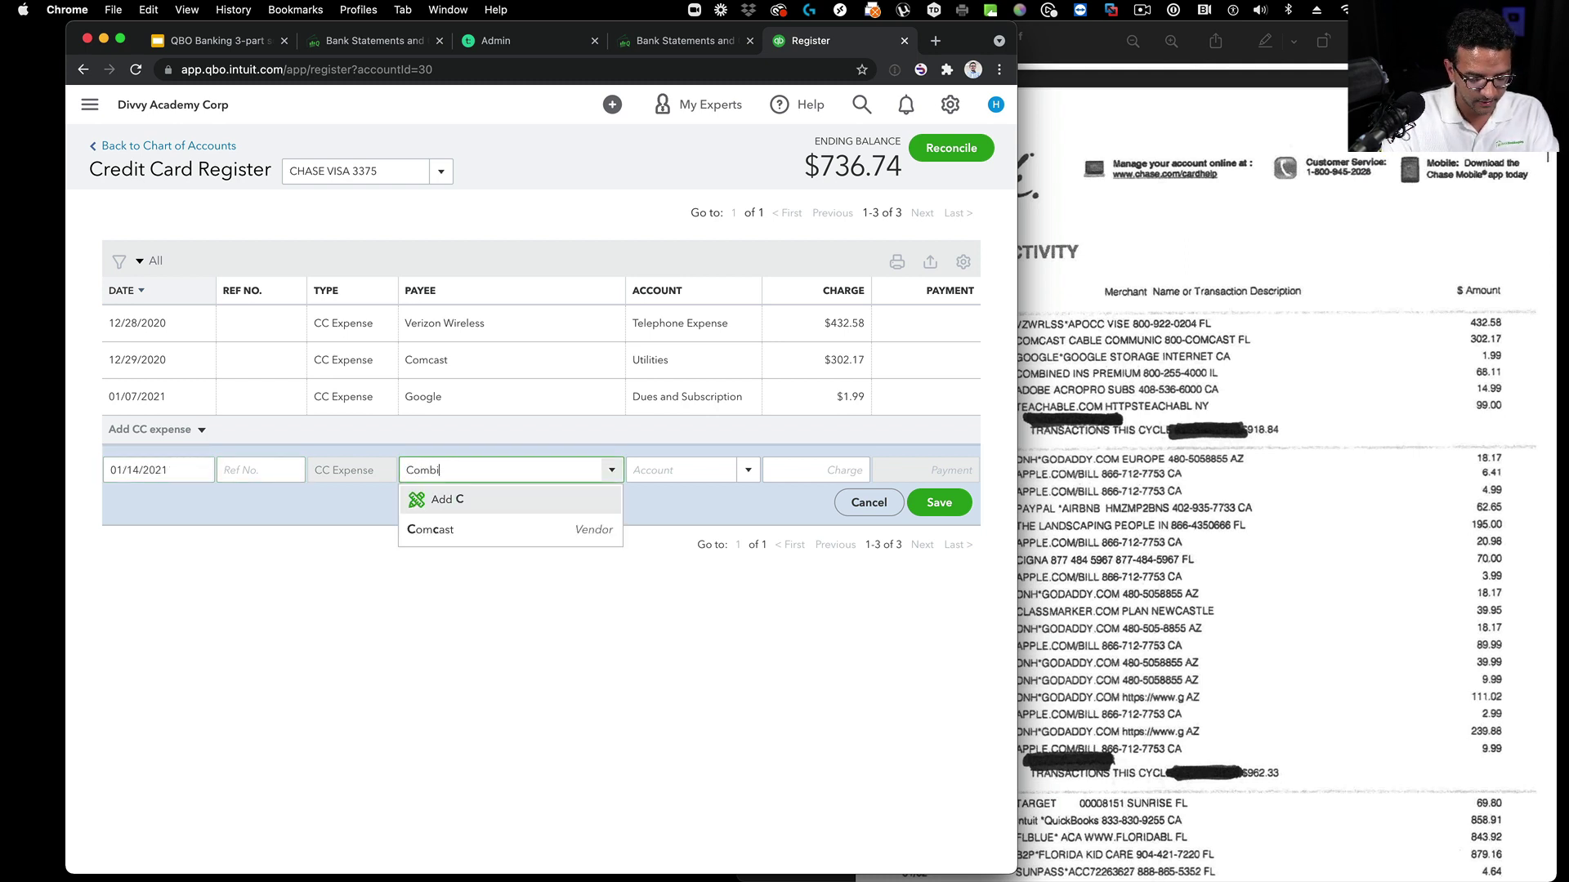
type("ned Insuranc")
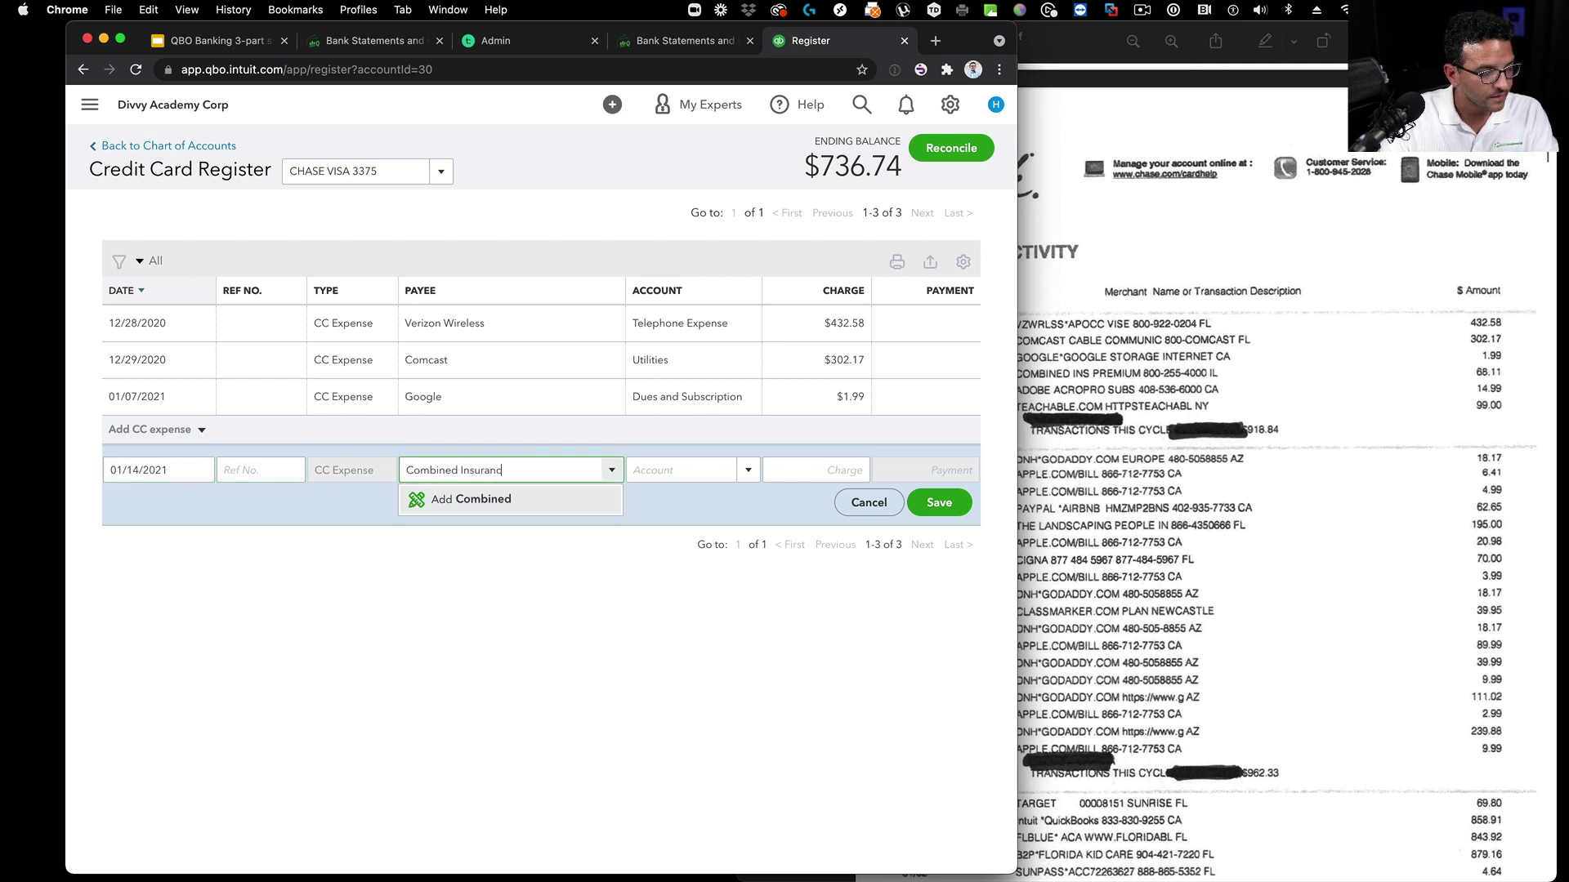
type("e Co")
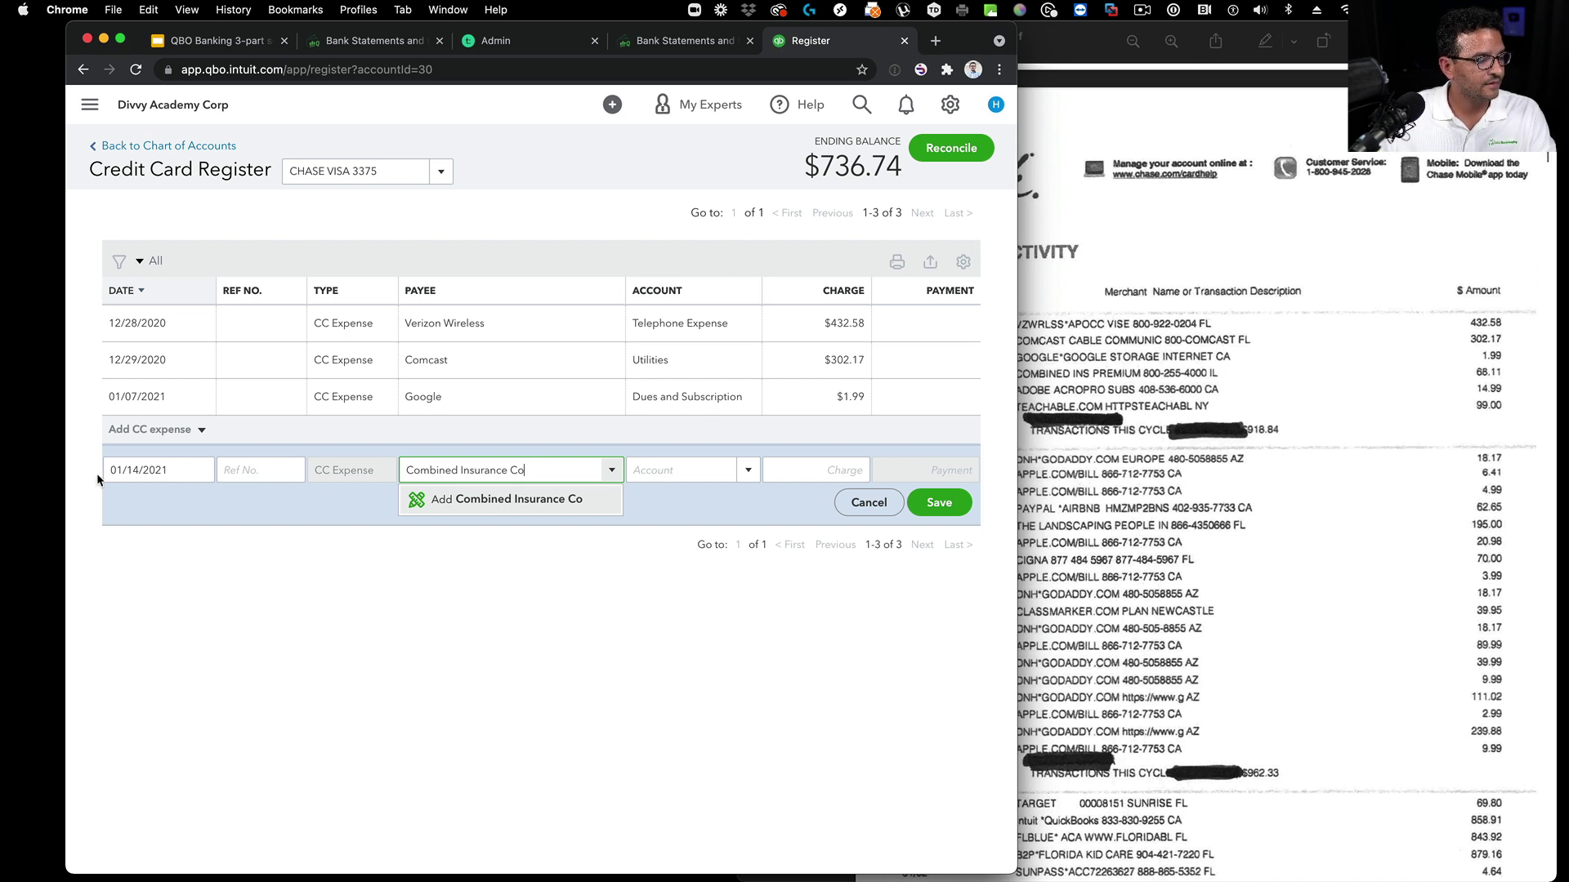
key("Return")
key("Tab")
key("Tab")
key("Tab")
key("Return")
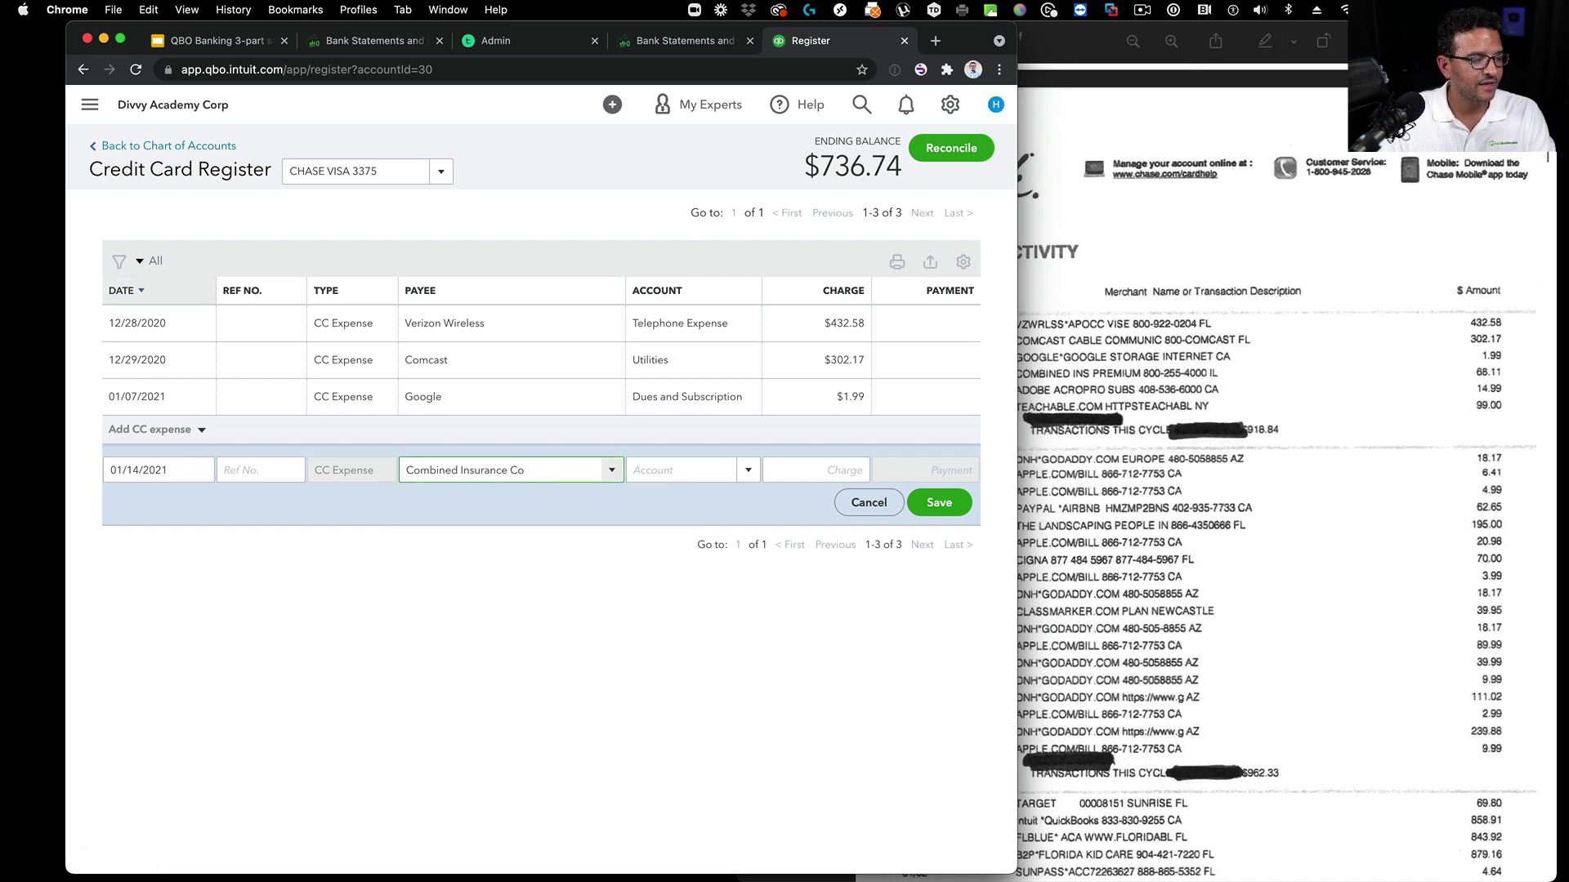
key("Tab")
type("Insu")
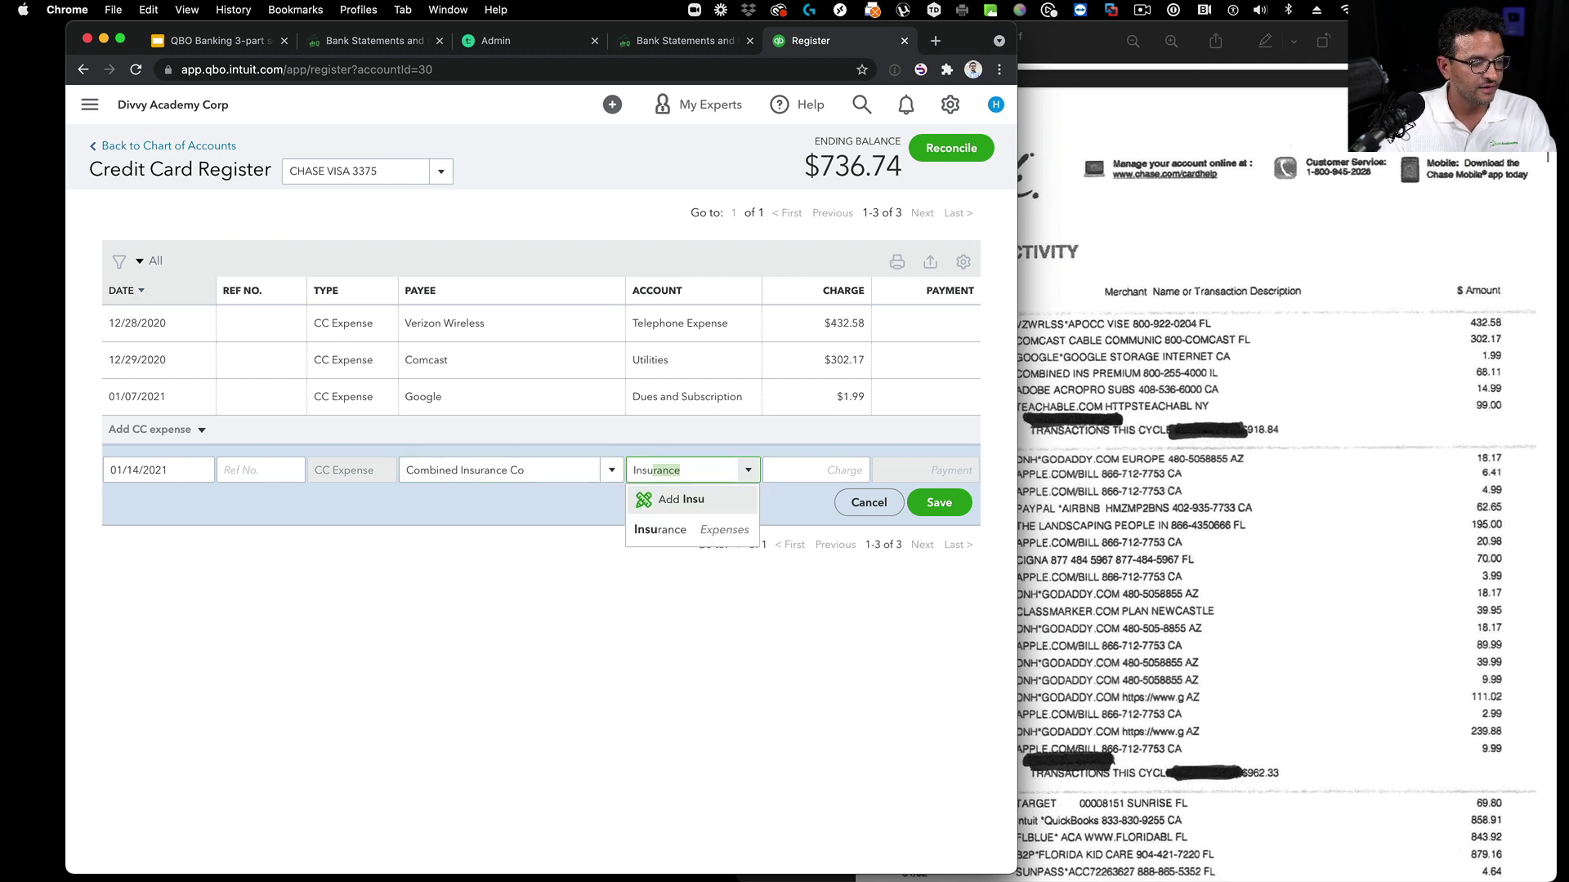
key("Tab")
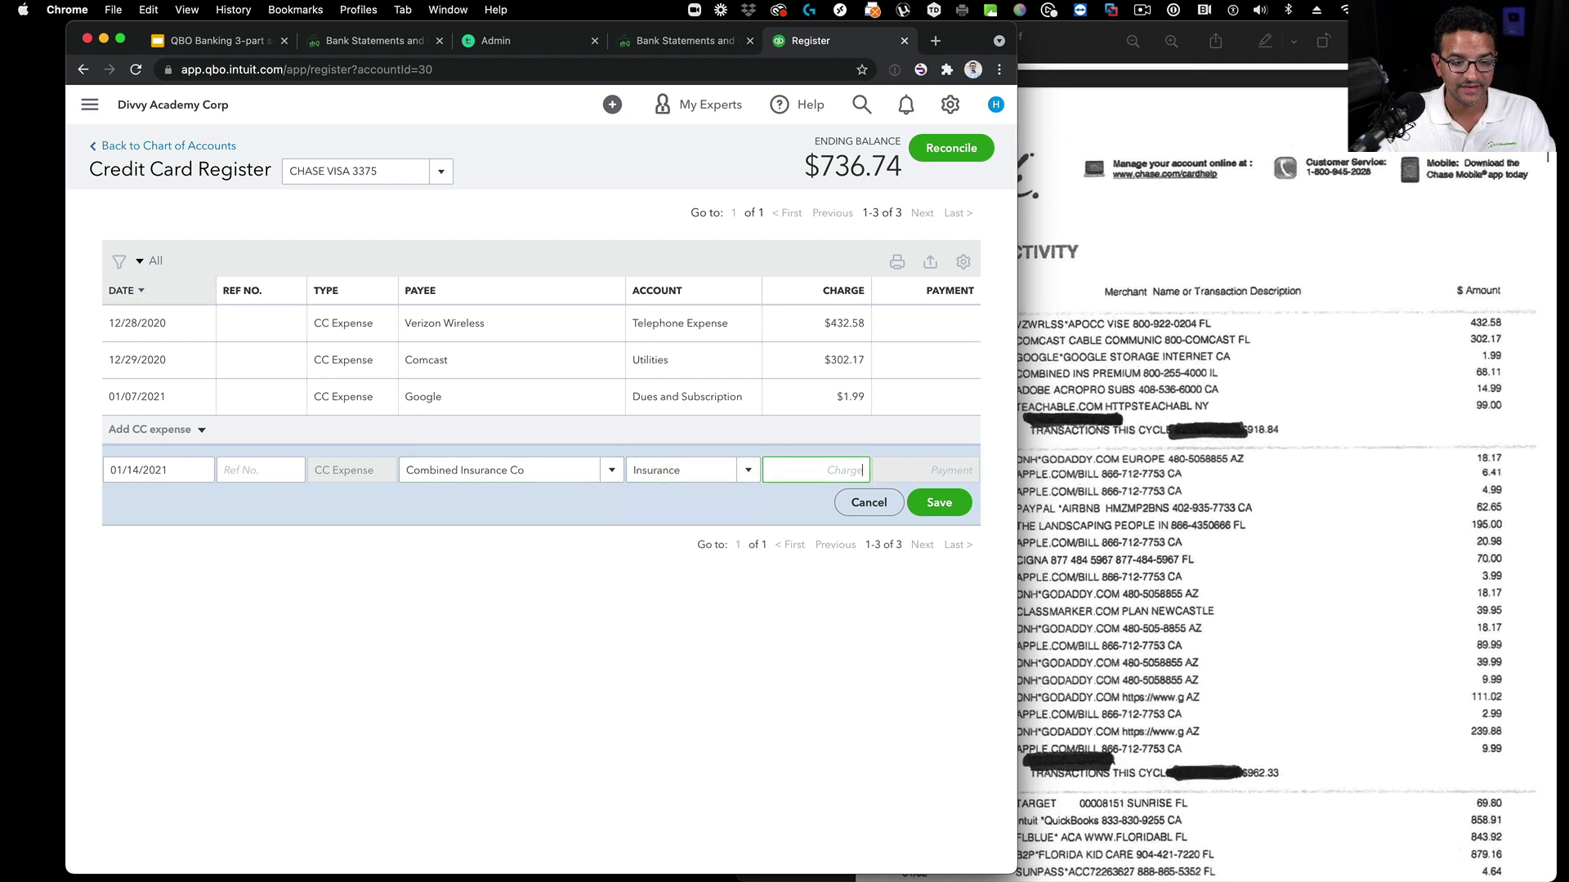
type("68.11")
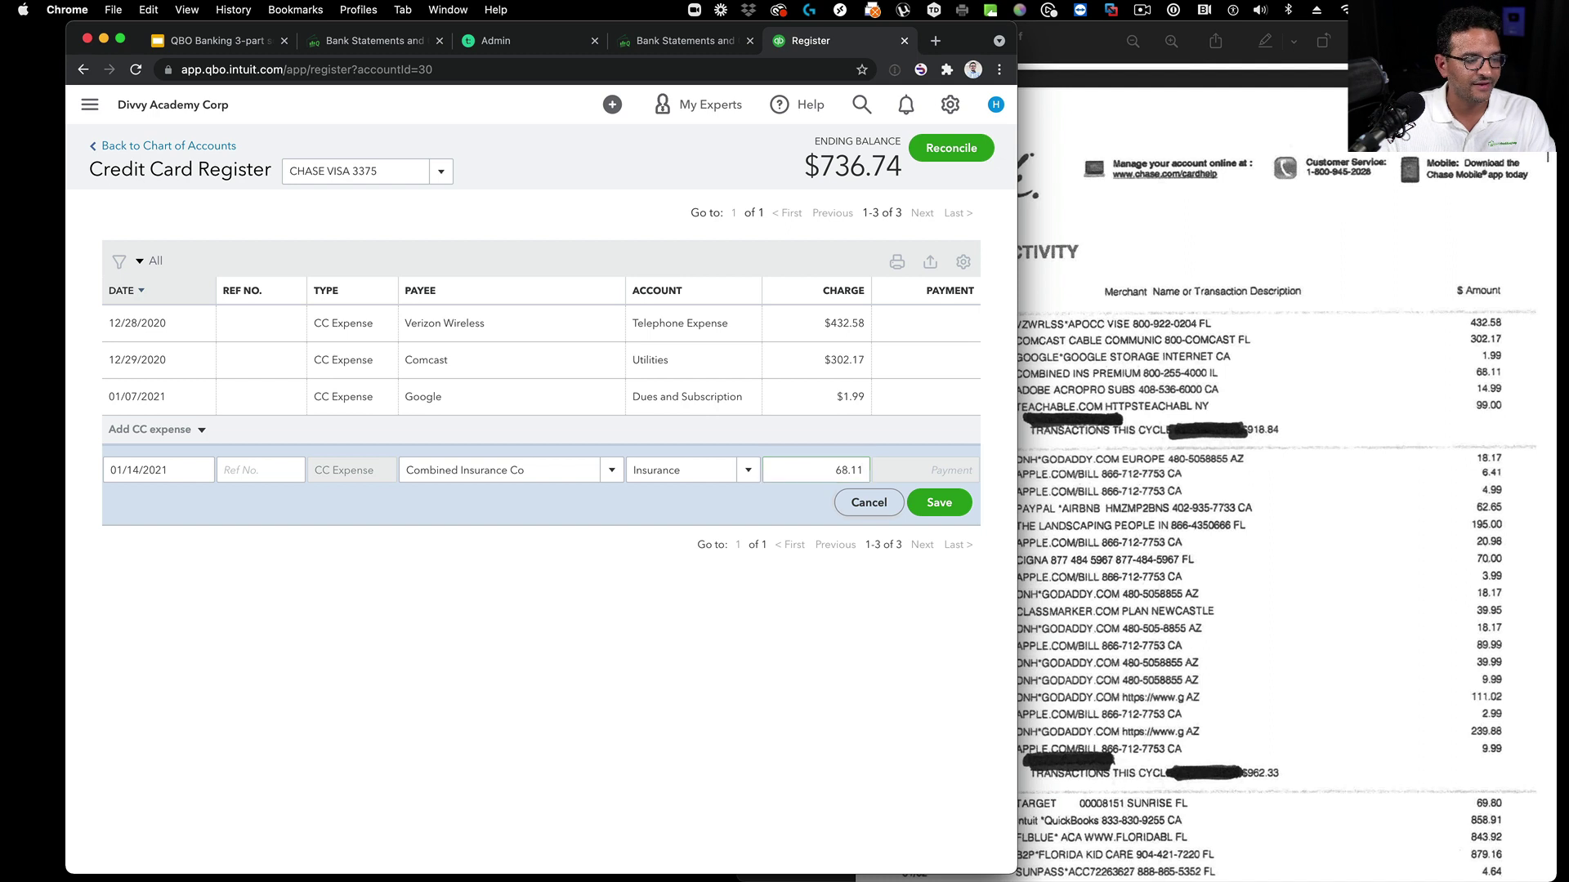
key("Return")
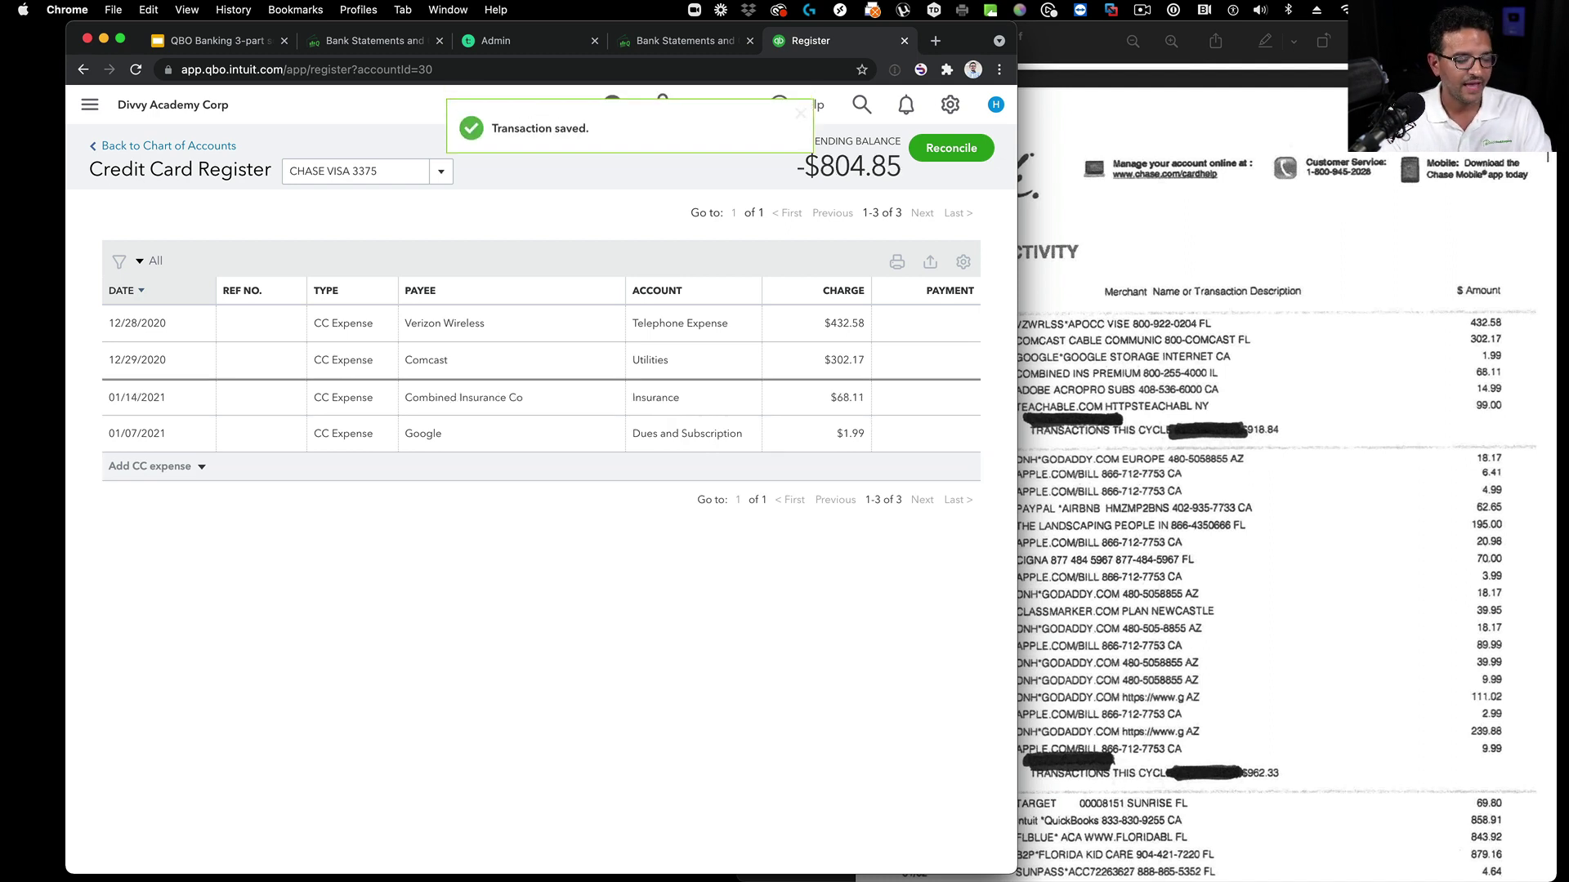